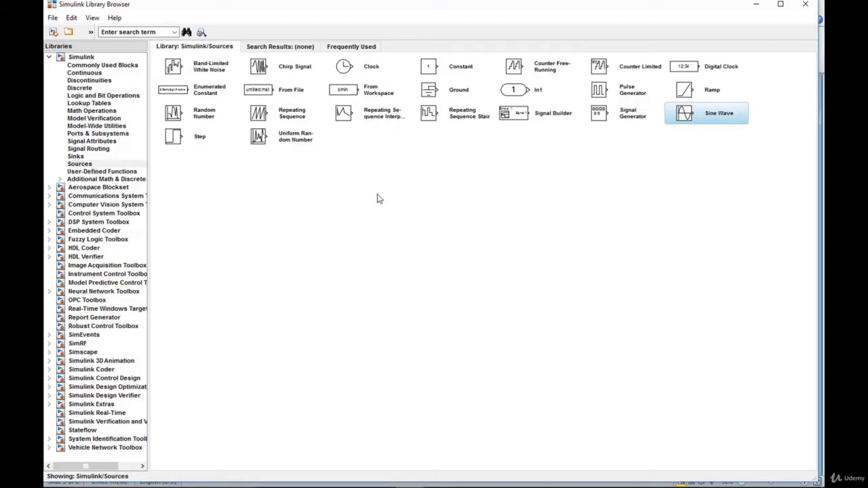
# Step: Look over the Sources library blocks, including Step, Clock, Constant, Random Number, Ramp and From Workspace
pyautogui.click(198, 144)
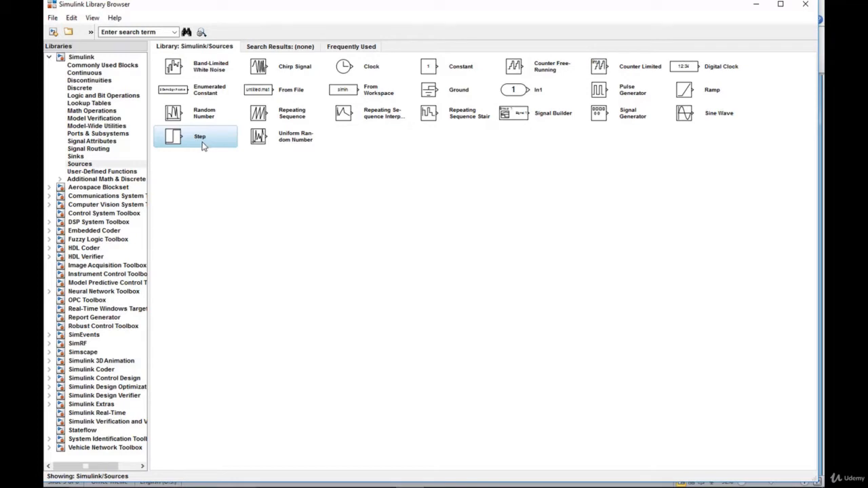
pyautogui.click(346, 77)
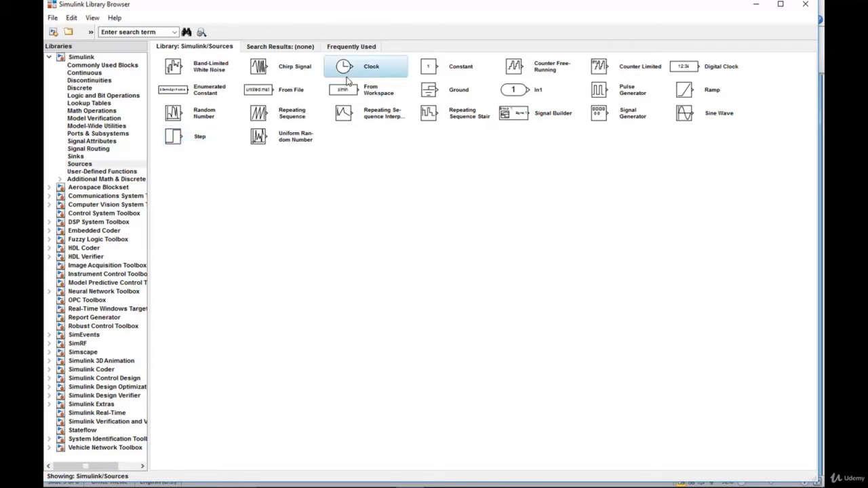
pyautogui.click(457, 77)
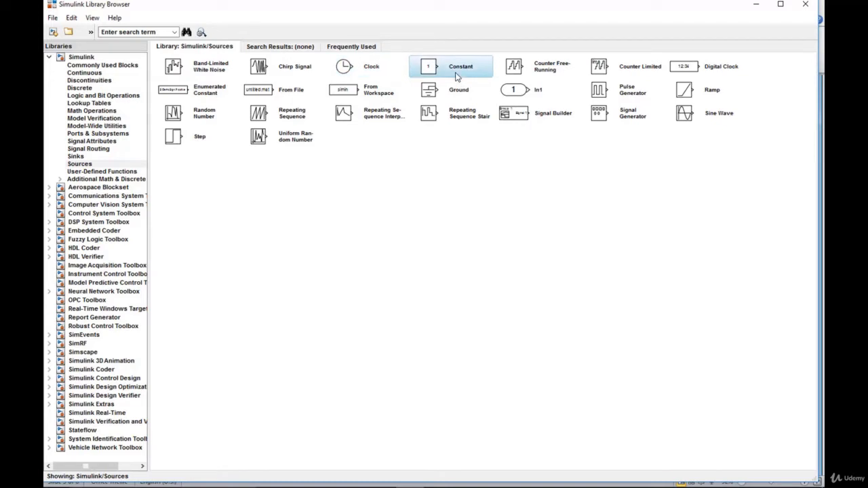
pyautogui.click(209, 119)
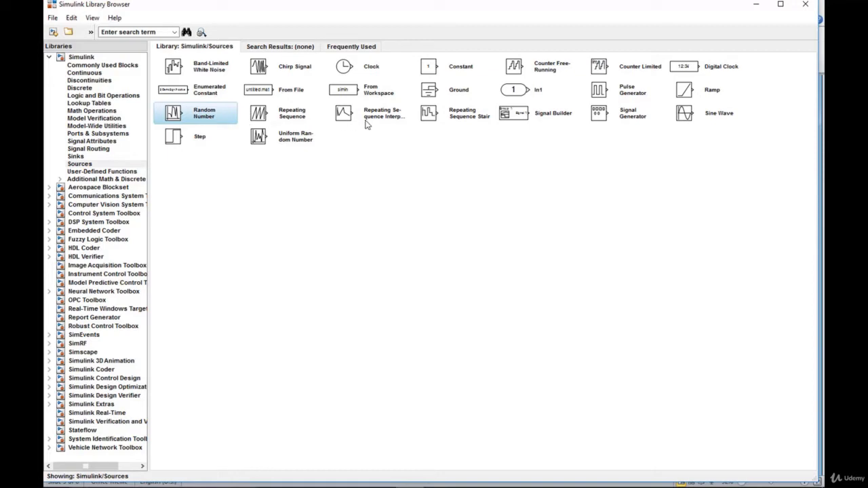
pyautogui.click(691, 97)
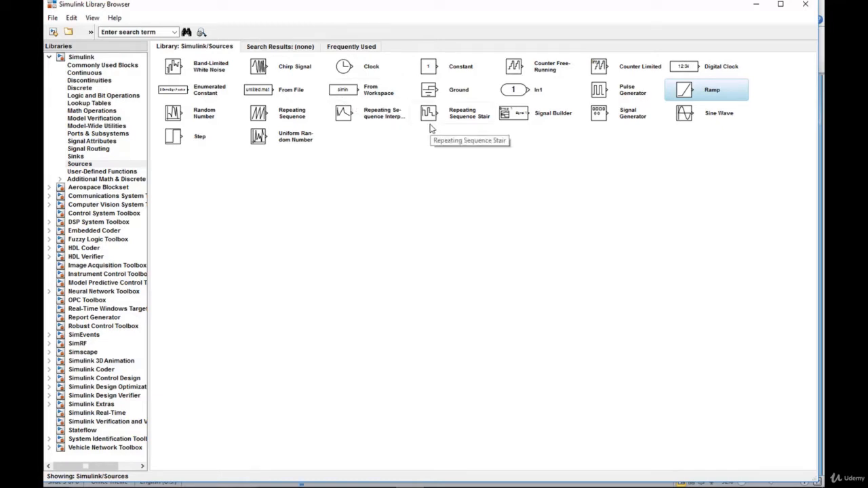
pyautogui.click(375, 97)
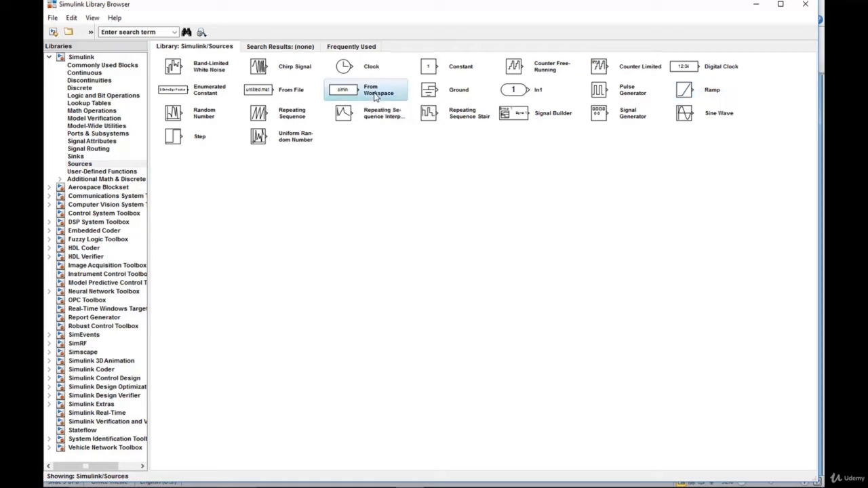
# Step: Add a Sine Wave block from Sources and an Integrator block from the Continuous library to the untitled model
pyautogui.rightClick(684, 120)
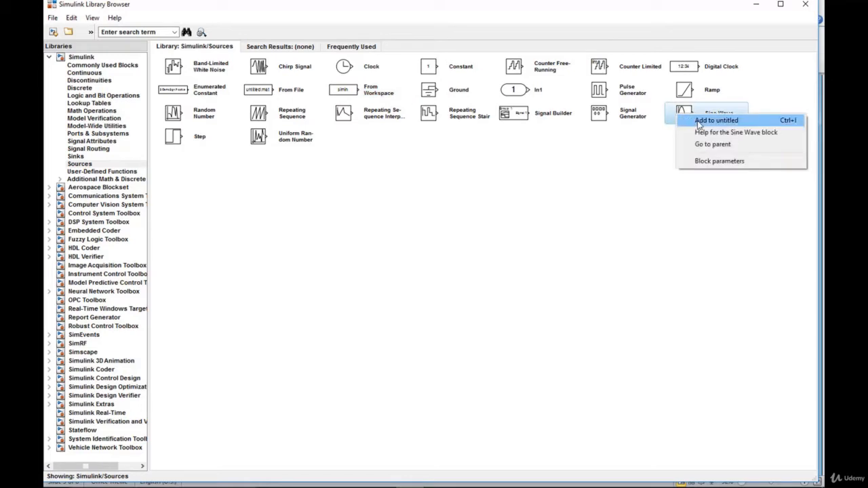
pyautogui.click(699, 121)
pyautogui.click(83, 74)
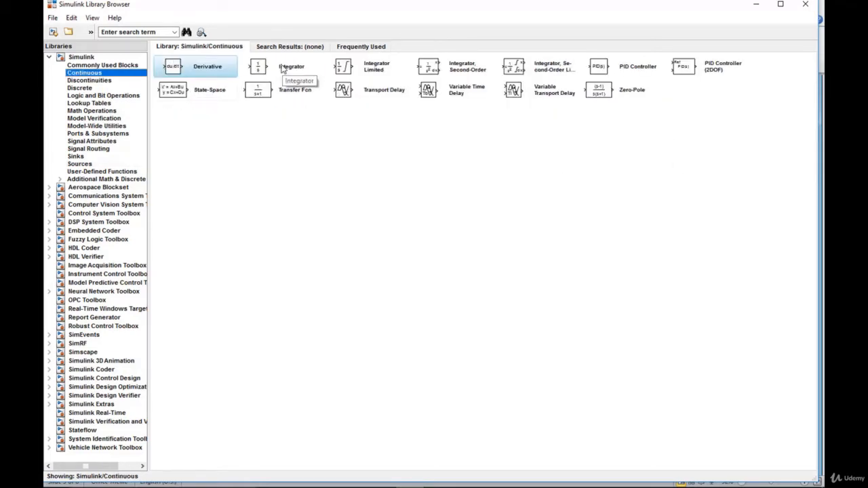
pyautogui.rightClick(252, 67)
pyautogui.click(300, 74)
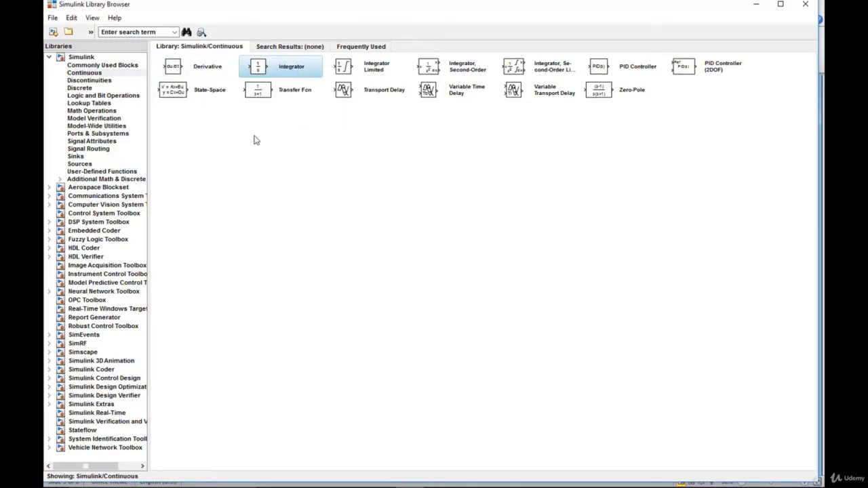
# Step: Add a Scope block from the Sinks library to the untitled model
pyautogui.click(86, 157)
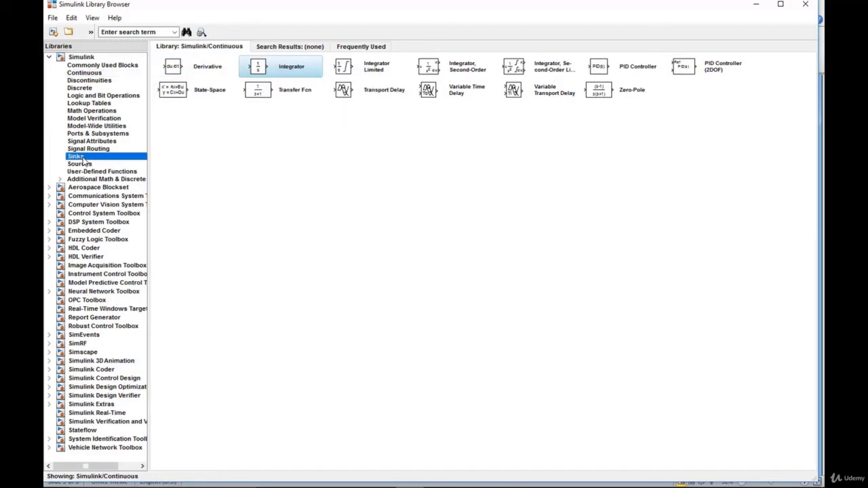
pyautogui.rightClick(458, 71)
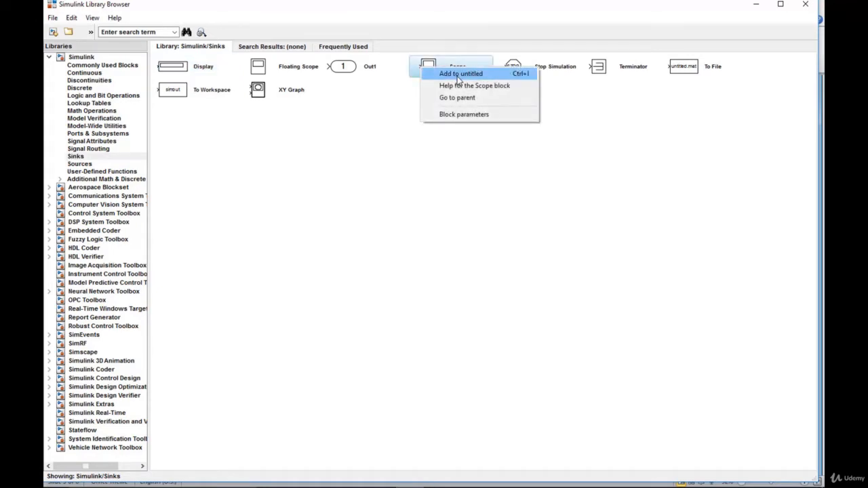
pyautogui.click(459, 75)
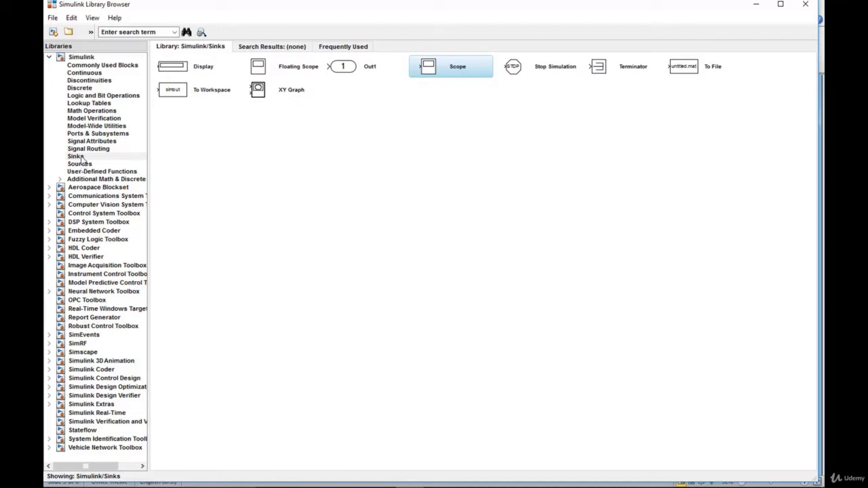
# Step: Bring up the untitled model at full size and spread the stacked blocks out, with the Integrator between Sine Wave and Scope
pyautogui.click(92, 111)
pyautogui.click(438, 478)
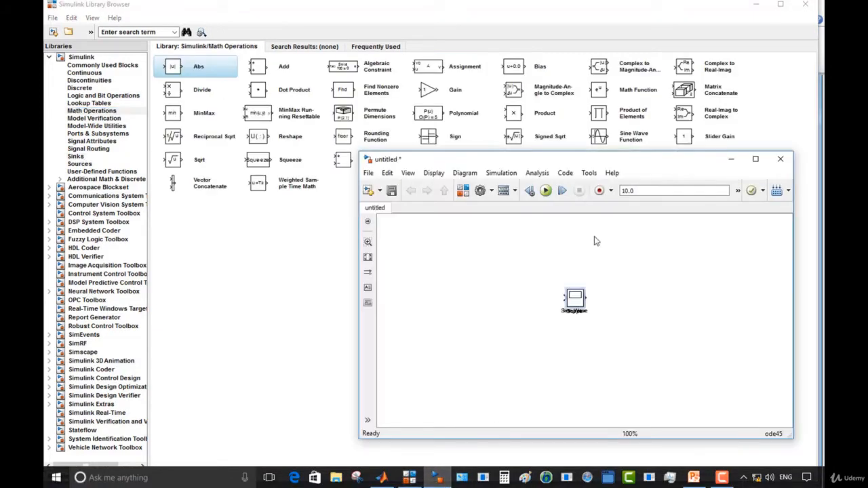
pyautogui.click(756, 159)
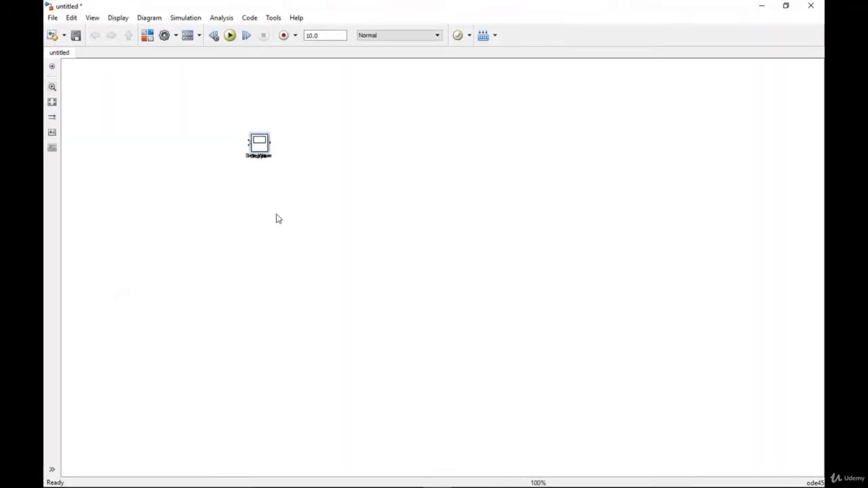
pyautogui.moveTo(261, 148); pyautogui.dragTo(437, 153)
pyautogui.click(263, 148)
pyautogui.moveTo(264, 147); pyautogui.dragTo(179, 111)
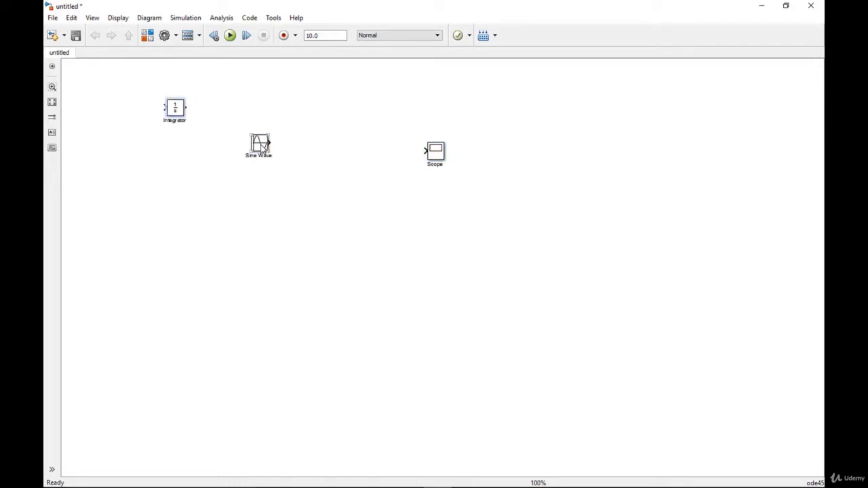
pyautogui.click(178, 112)
pyautogui.moveTo(179, 112); pyautogui.dragTo(339, 153)
# Step: Connect the Sine Wave through the Integrator to the Scope and move the Scope slightly closer to the Integrator
pyautogui.moveTo(262, 144); pyautogui.dragTo(427, 152)
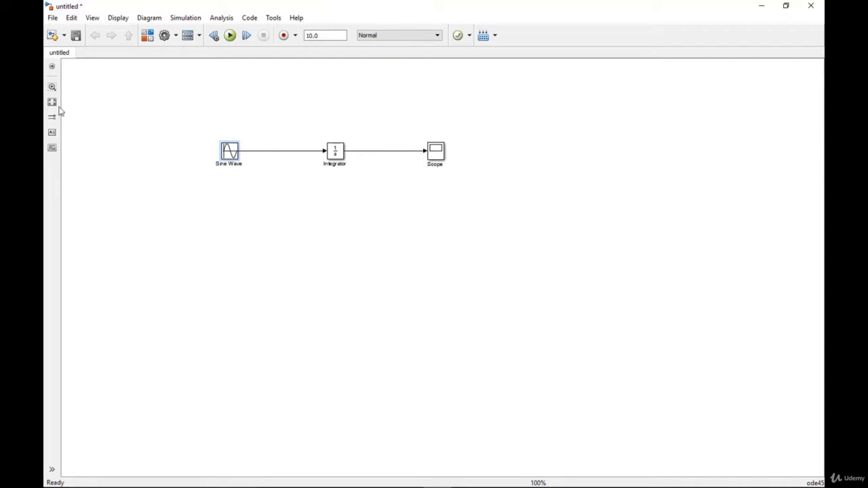
pyautogui.click(52, 102)
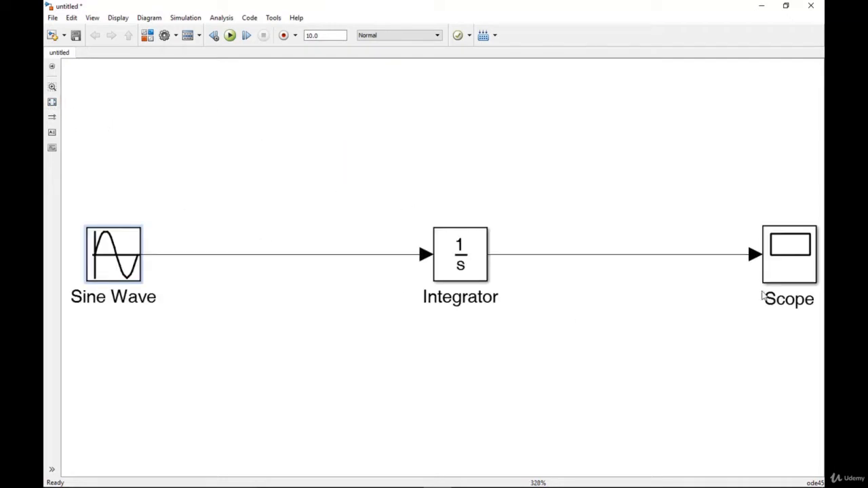
pyautogui.moveTo(780, 275); pyautogui.dragTo(757, 272)
# Step: In the Sine Wave block parameters, choose the Time based sine type and Use simulation time as the time source
pyautogui.doubleClick(111, 257)
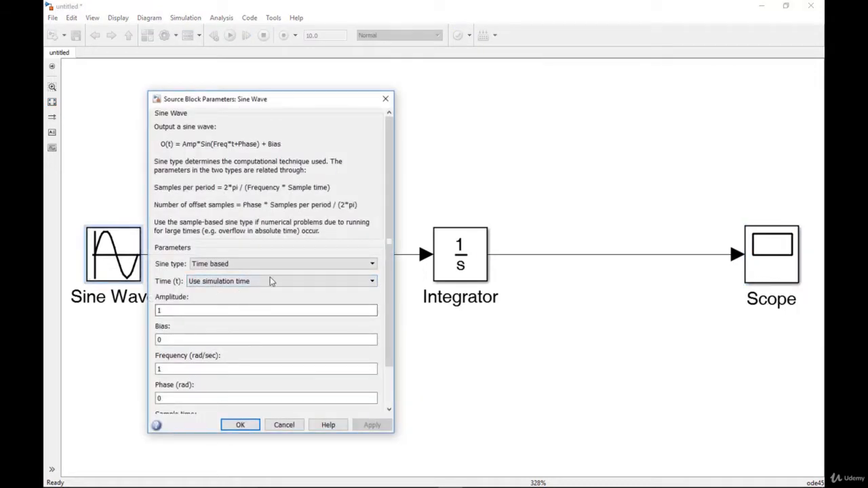
pyautogui.click(192, 309)
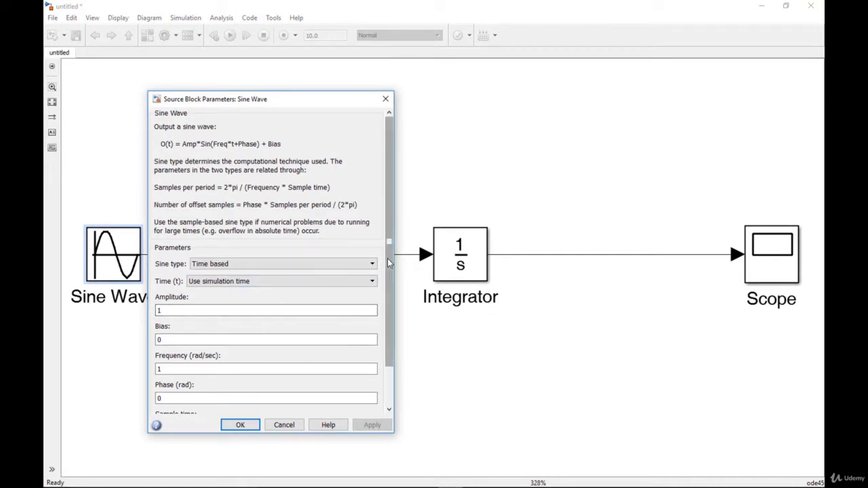
pyautogui.scroll(-2, 392, 265)
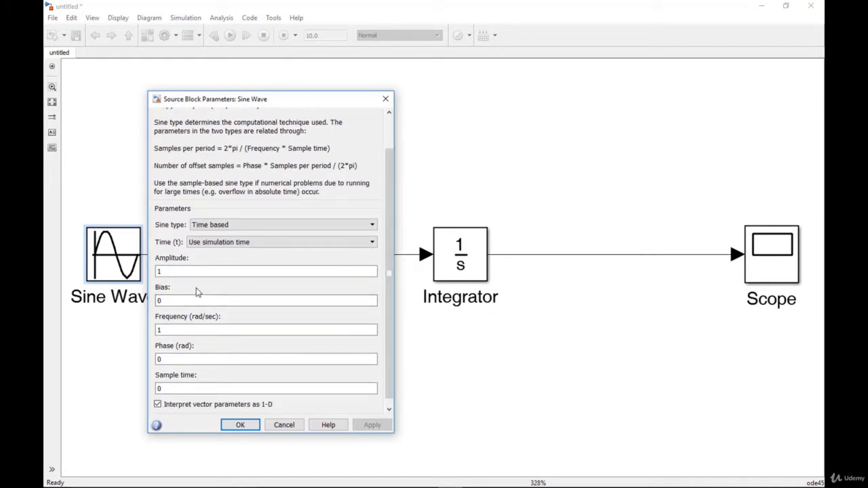
pyautogui.click(209, 226)
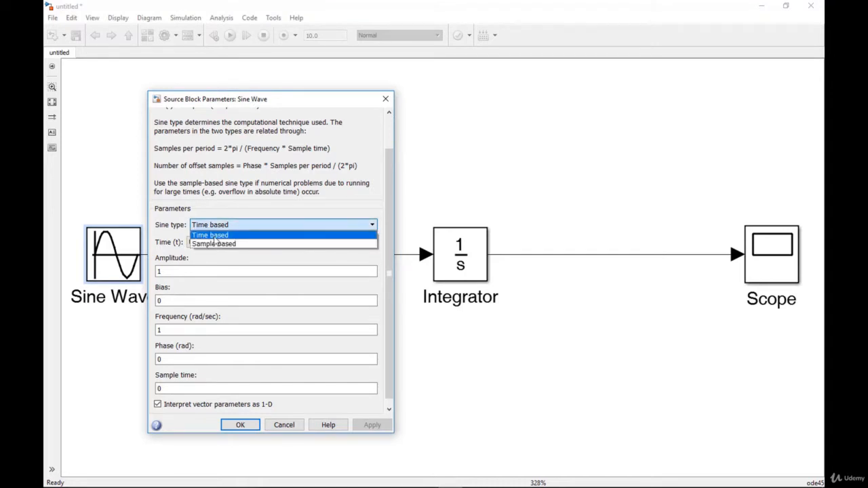
pyautogui.click(215, 236)
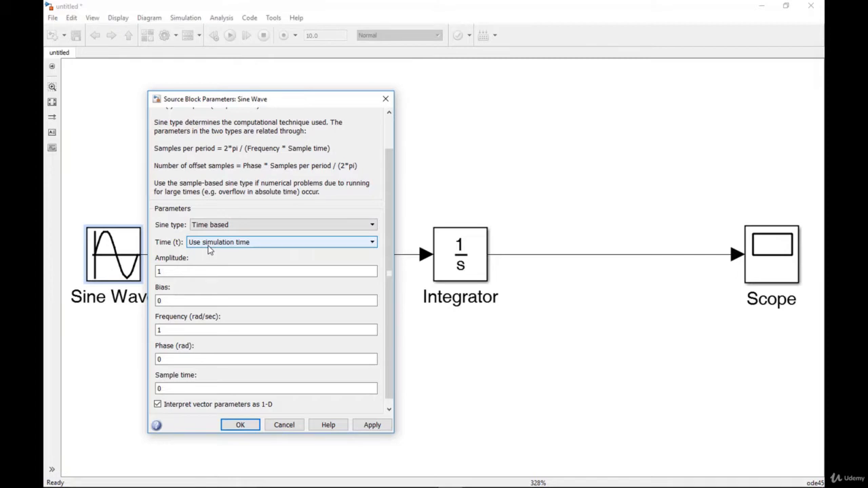
pyautogui.click(226, 205)
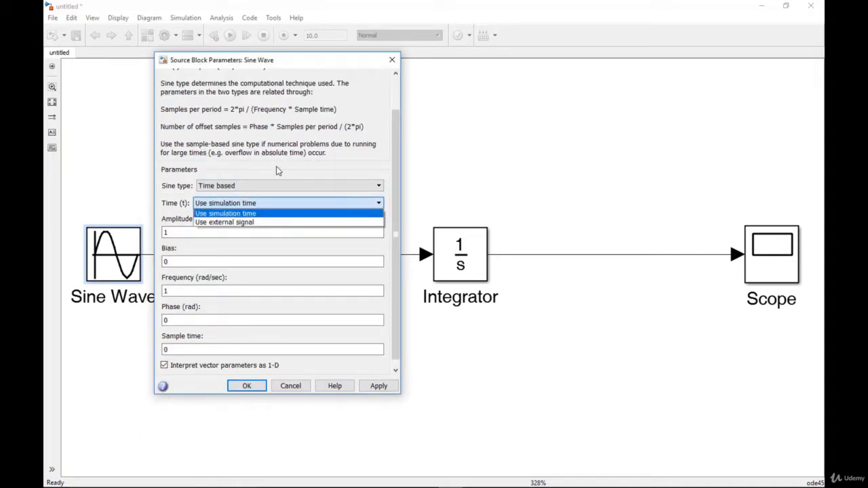
pyautogui.click(228, 213)
# Step: Set the Sine Wave amplitude to 10 and accept the block parameters
pyautogui.click(180, 232)
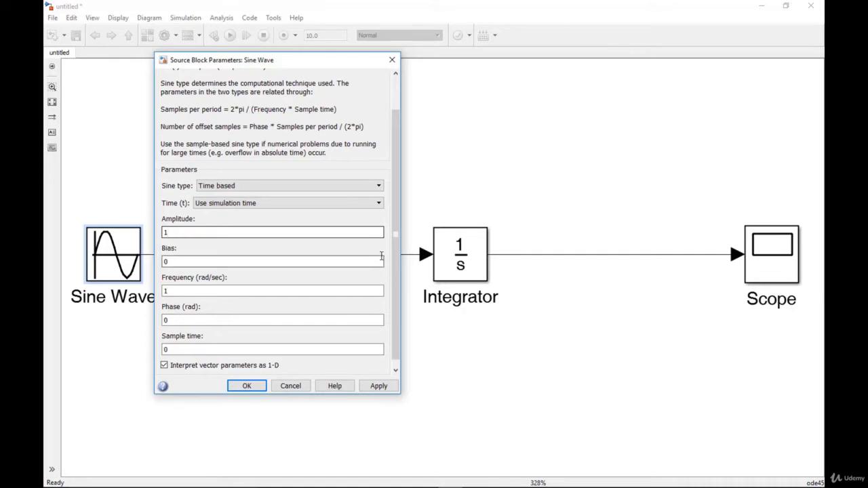
pyautogui.moveTo(396, 269); pyautogui.dragTo(399, 289)
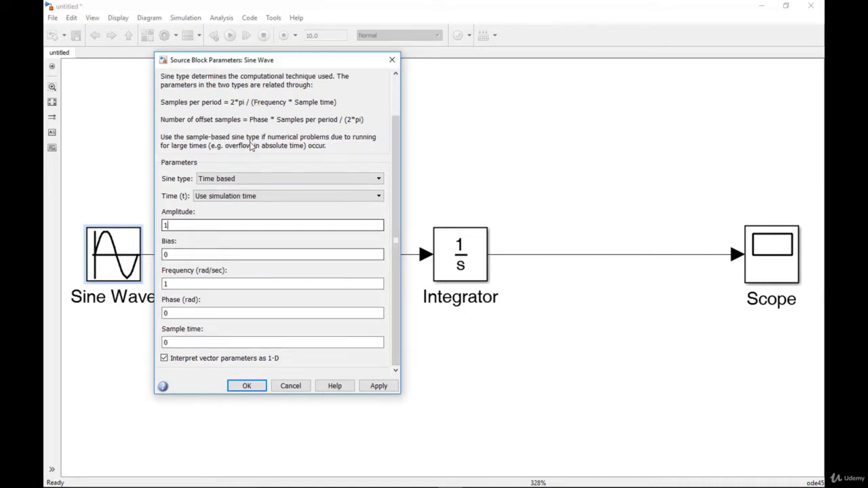
pyautogui.doubleClick(174, 226)
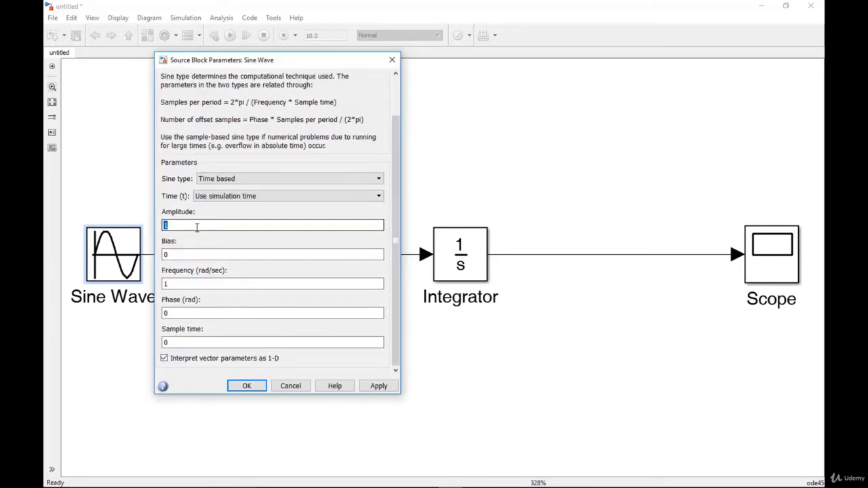
pyautogui.write('10')
pyautogui.click(247, 386)
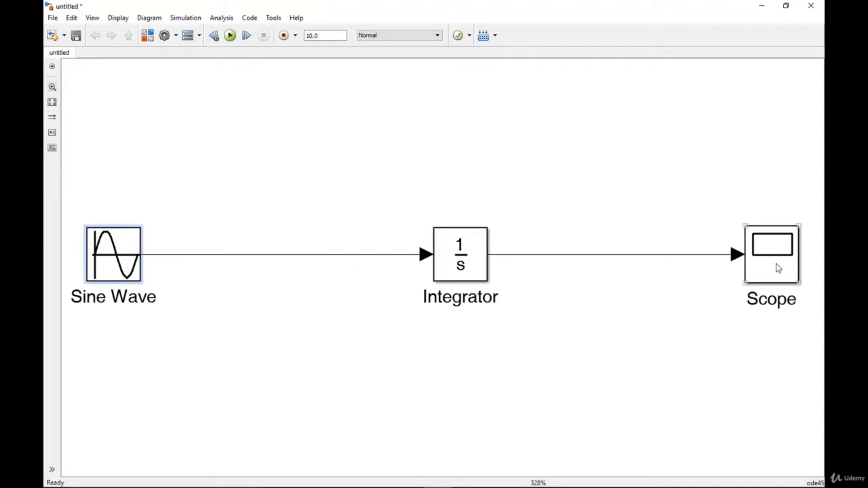
# Step: Shift the Scope closer to the Integrator and run the simulation with a stop time of 20
pyautogui.moveTo(778, 268); pyautogui.dragTo(721, 271)
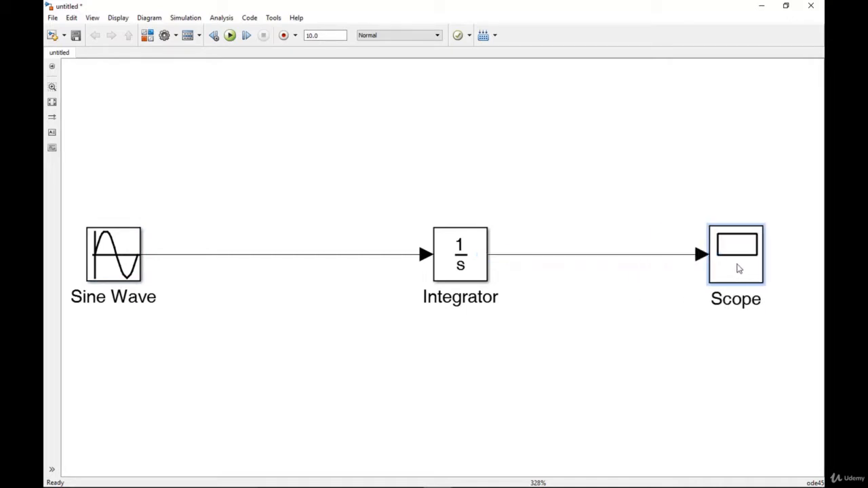
pyautogui.click(339, 35)
pyautogui.write('20')
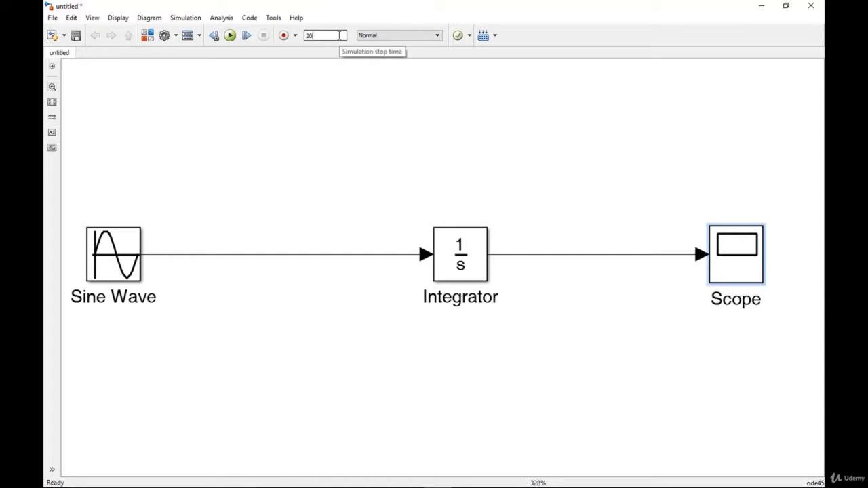
pyautogui.click(231, 36)
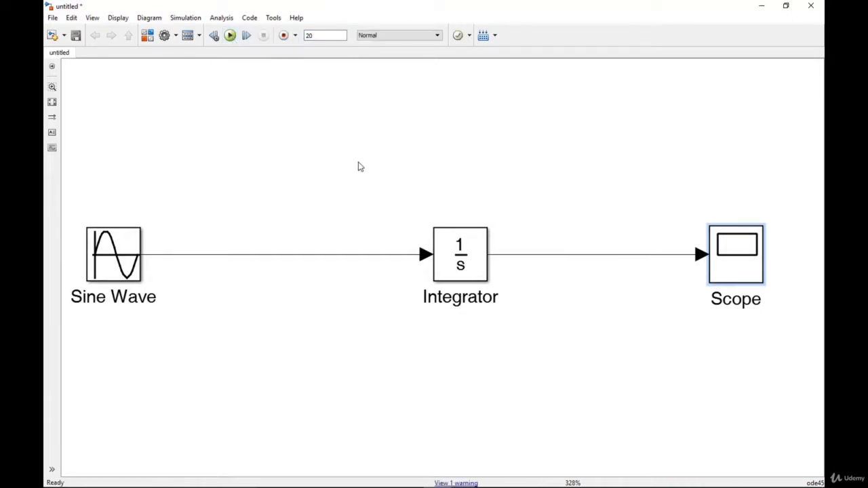
# Step: View the Scope output at full size with the axes autoscaled to the whole signal, and close the plot
pyautogui.click(741, 248)
pyautogui.doubleClick(745, 259)
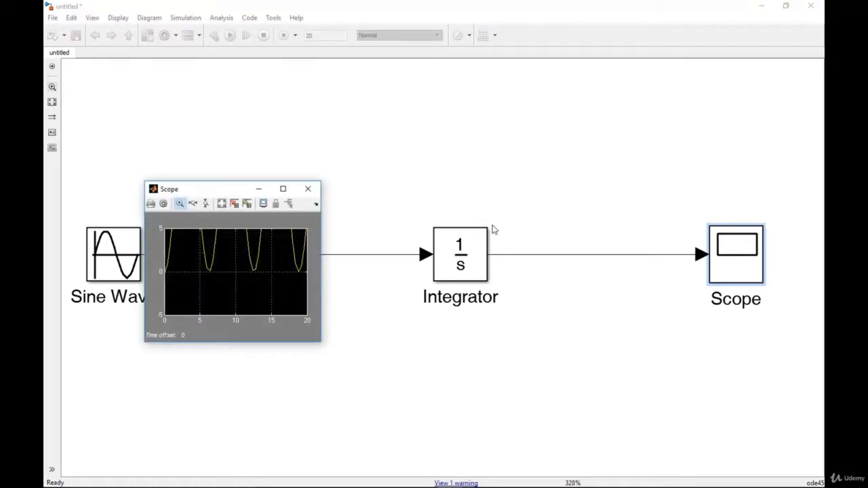
pyautogui.click(284, 190)
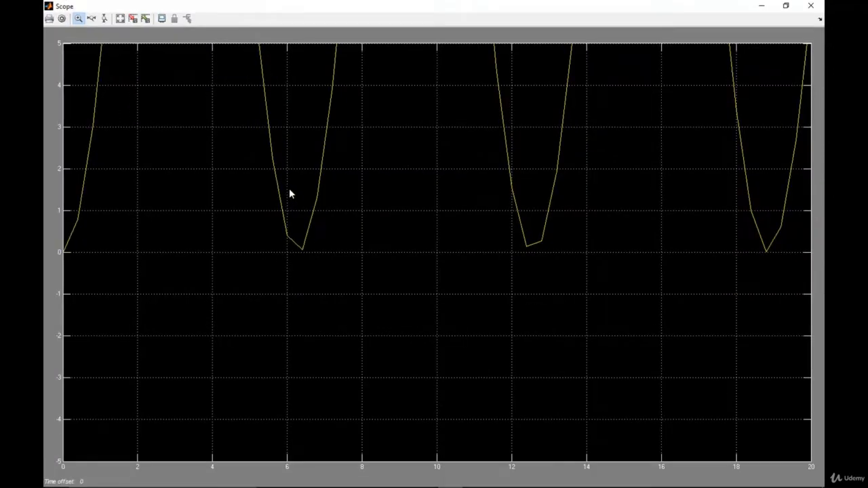
pyautogui.click(121, 19)
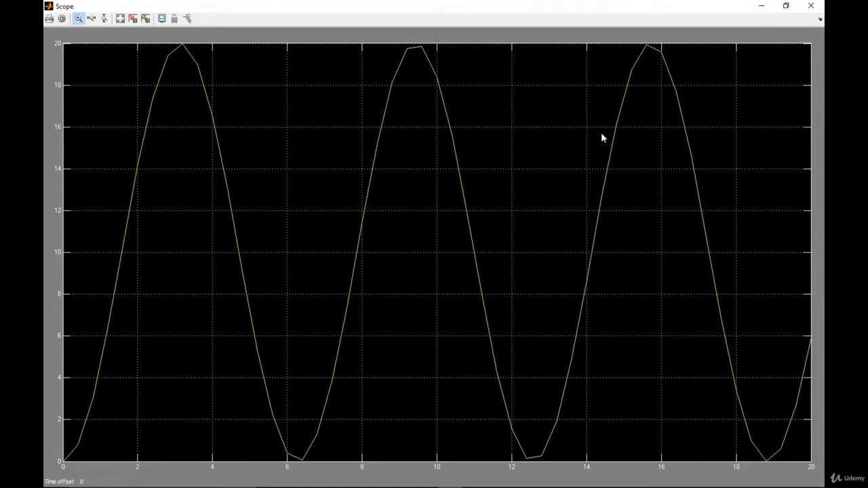
pyautogui.click(810, 6)
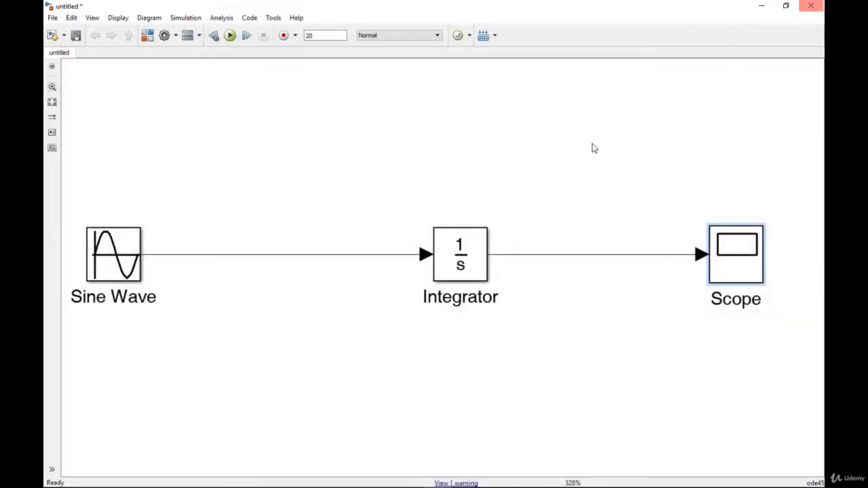
# Step: Save the model as ex_2 in the Simulink Models (*.mdl) format and close it
pyautogui.click(53, 18)
pyautogui.click(70, 71)
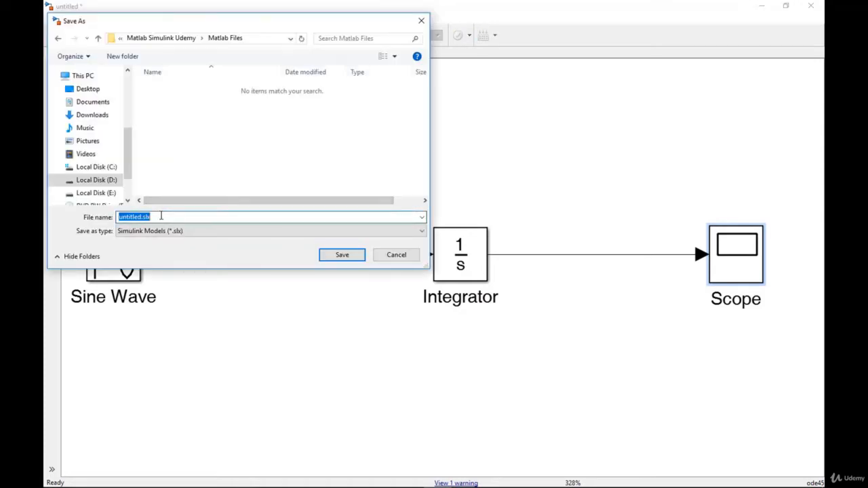
pyautogui.write('ex_2')
pyautogui.click(168, 231)
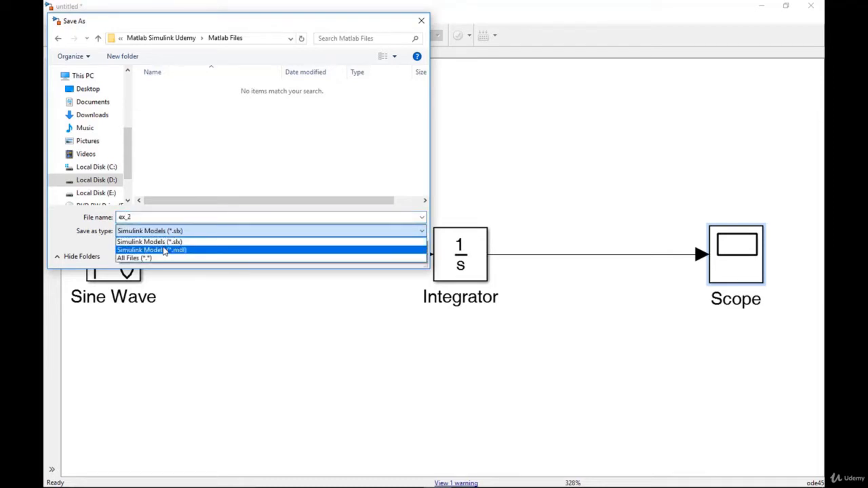
pyautogui.click(163, 248)
pyautogui.click(342, 256)
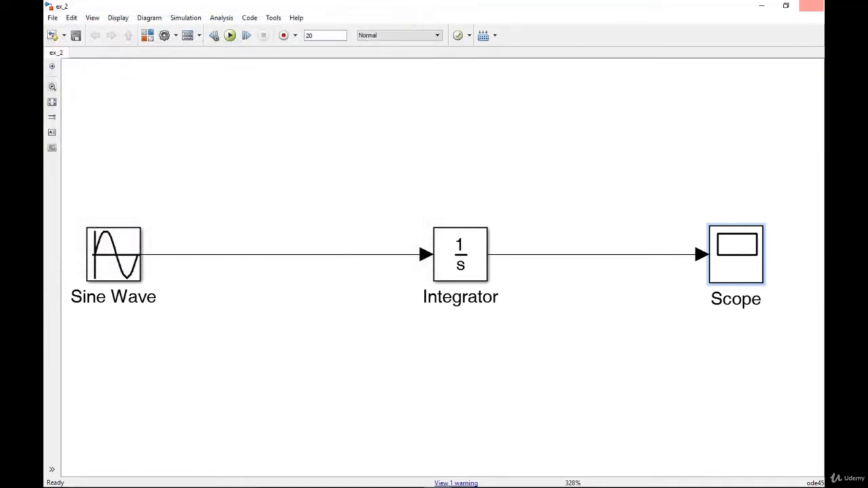
pyautogui.click(817, 8)
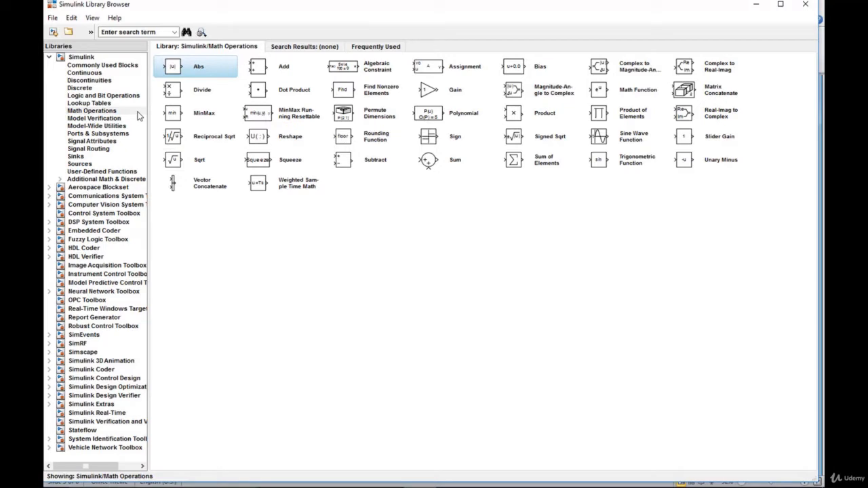
# Step: Switch to the chapter 2.pptx presentation in PowerPoint and view the example equations of the second chapter
pyautogui.moveTo(494, 481)
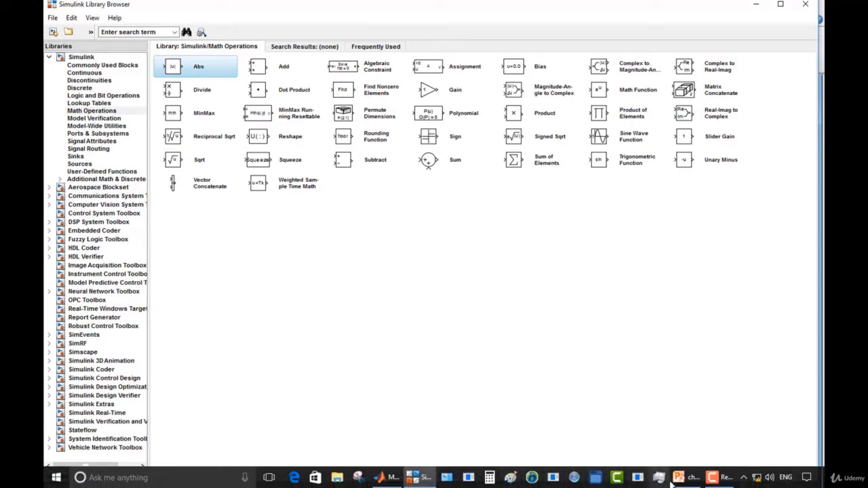
pyautogui.moveTo(678, 481)
pyautogui.click(686, 427)
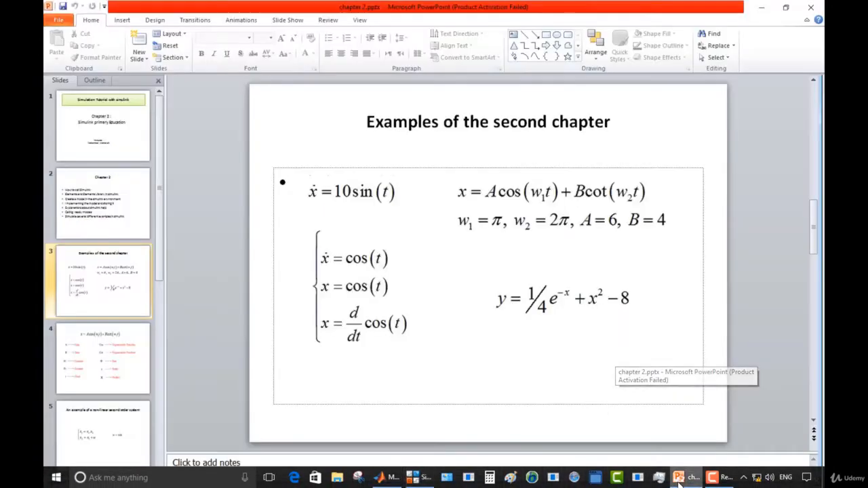
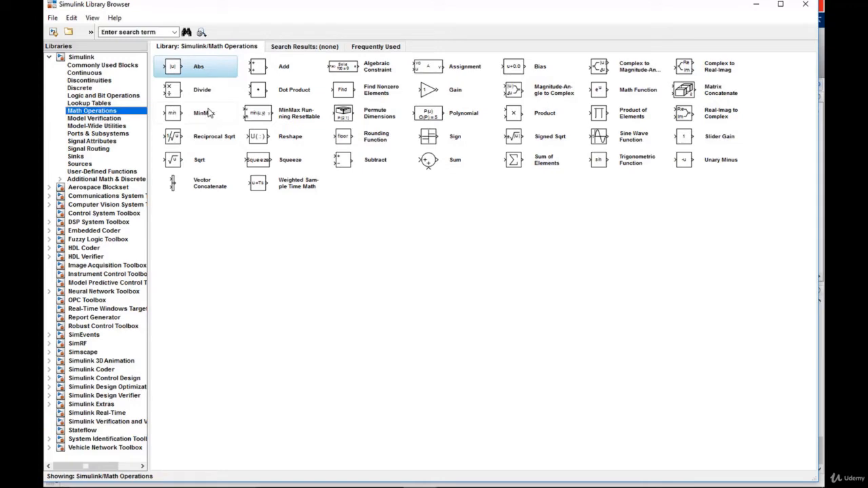
# Step: Add a Math Function block from the Math Operations library to a new model and shift the model window aside
pyautogui.rightClick(614, 92)
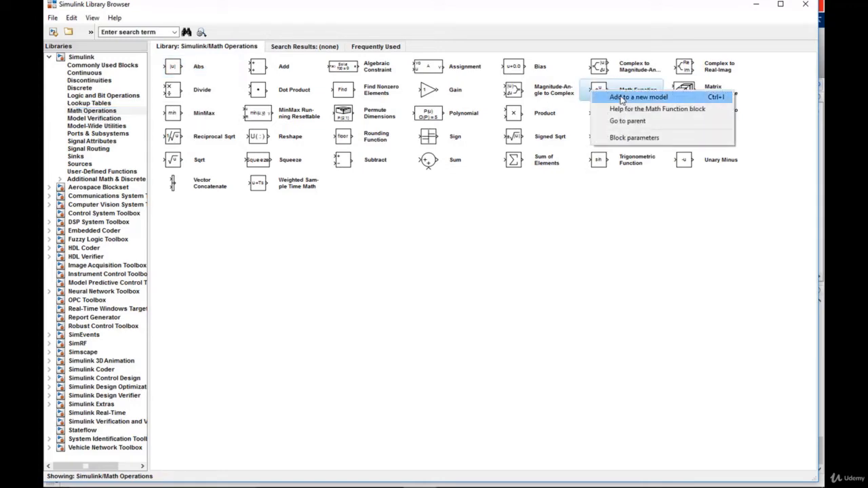
pyautogui.click(620, 99)
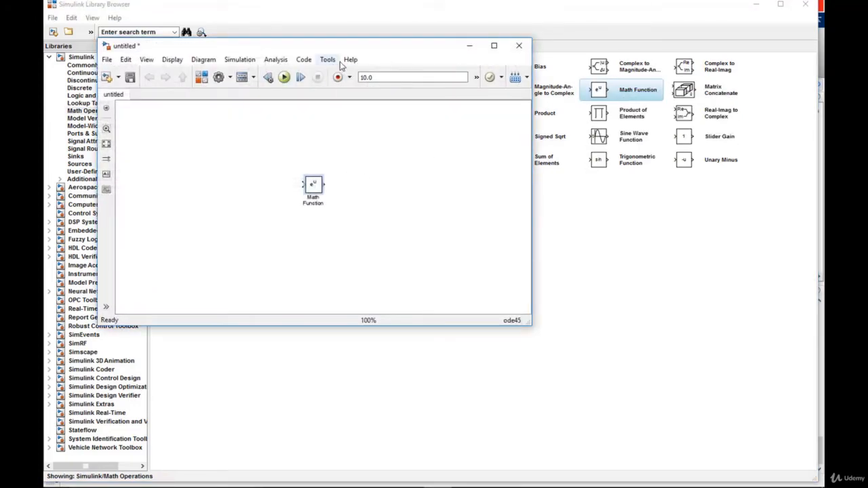
pyautogui.moveTo(372, 53); pyautogui.dragTo(553, 138)
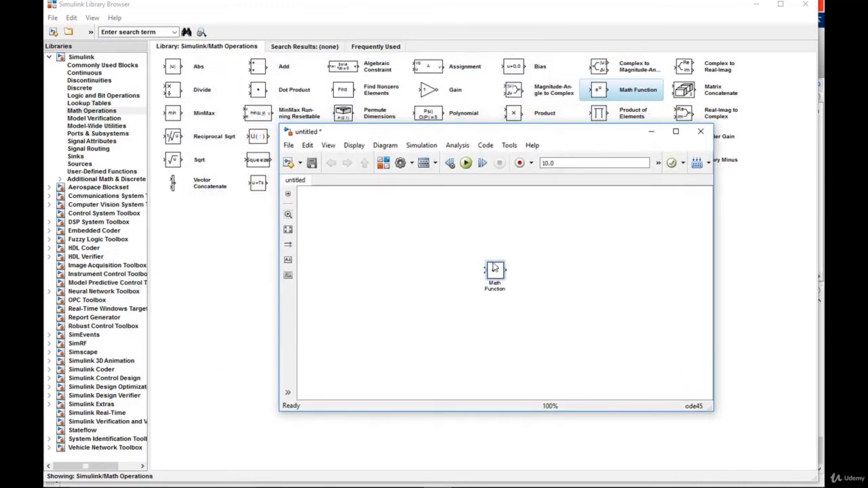
# Step: Set the Math Function block's function to square and accept the block parameters
pyautogui.doubleClick(493, 274)
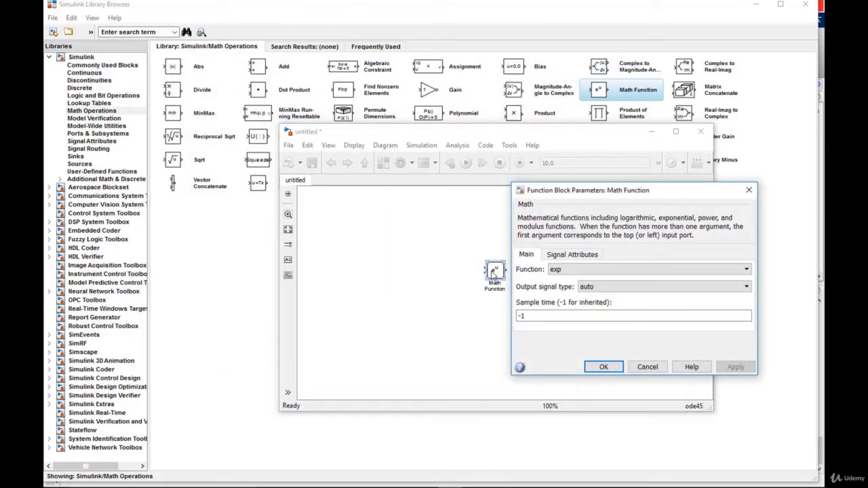
pyautogui.click(579, 270)
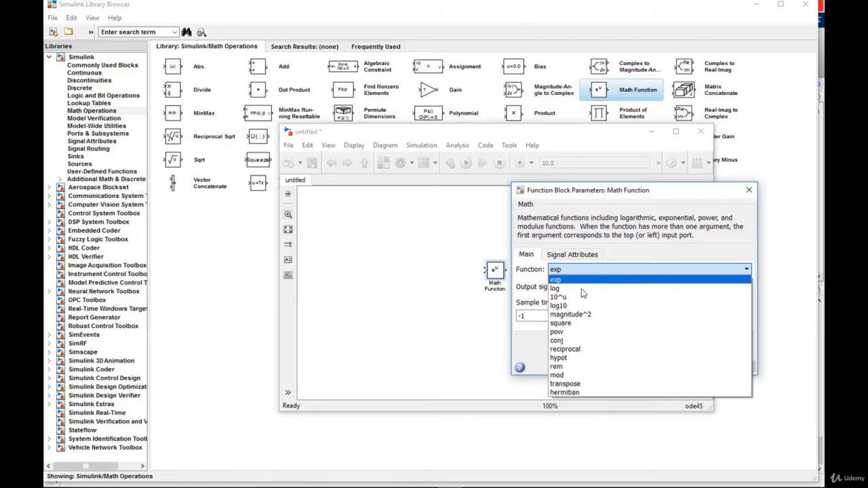
pyautogui.click(574, 324)
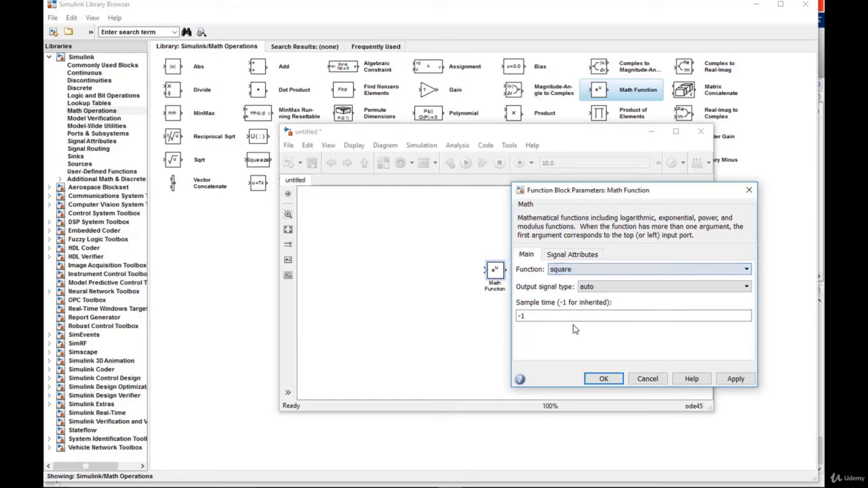
pyautogui.click(604, 379)
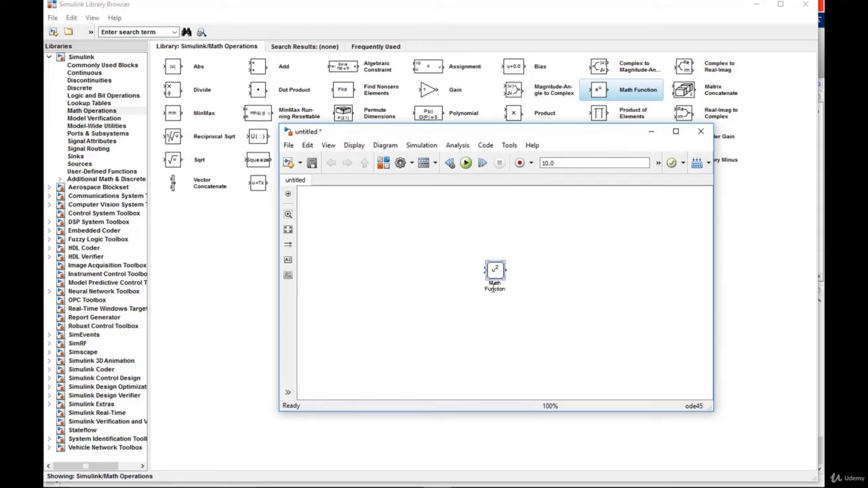
pyautogui.moveTo(524, 136); pyautogui.dragTo(540, 141)
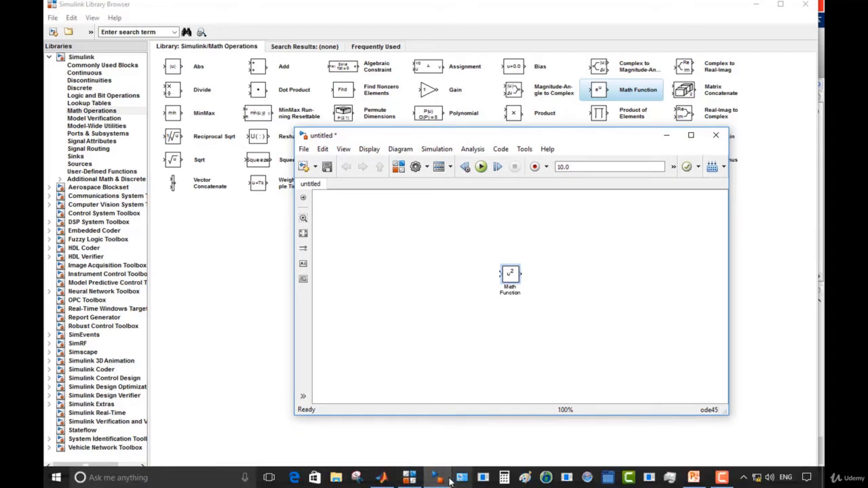
# Step: Review the function choices in the Math Function block parameters, dismiss them and discard the untitled model
pyautogui.click(448, 478)
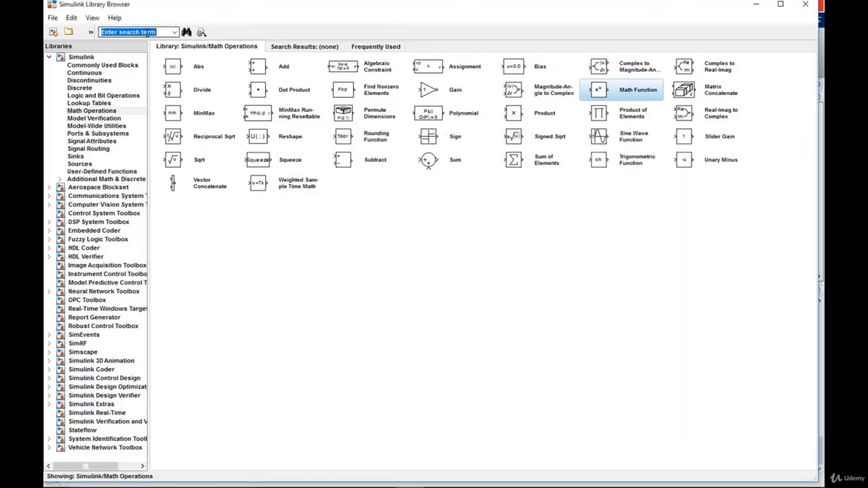
pyautogui.moveTo(384, 486)
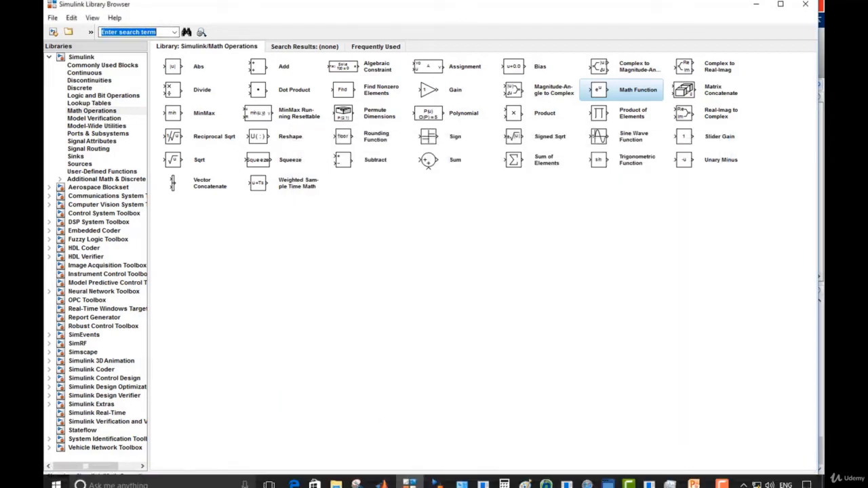
pyautogui.click(460, 478)
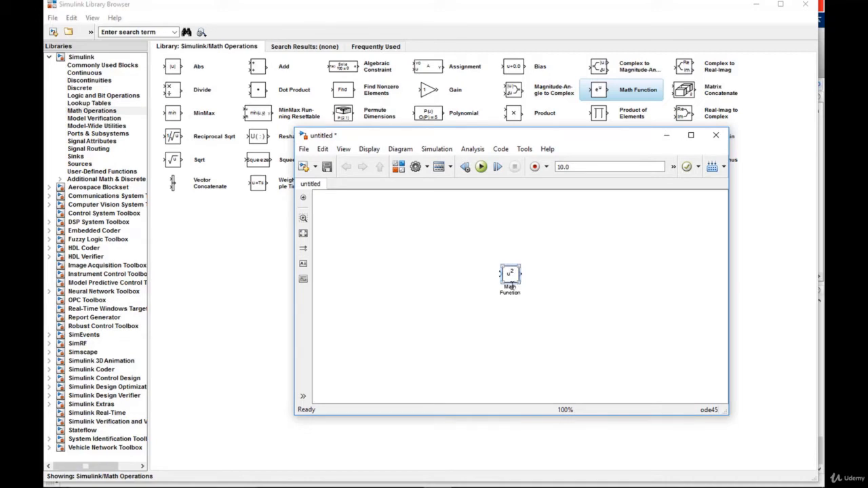
pyautogui.doubleClick(512, 274)
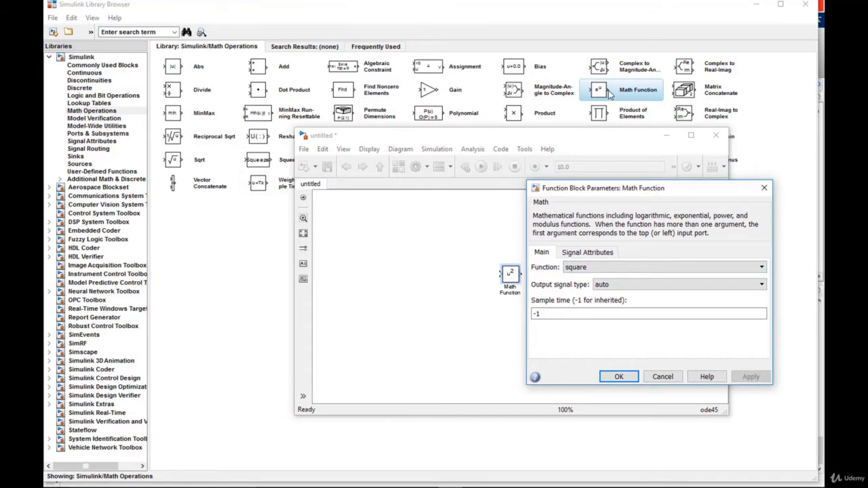
pyautogui.click(631, 268)
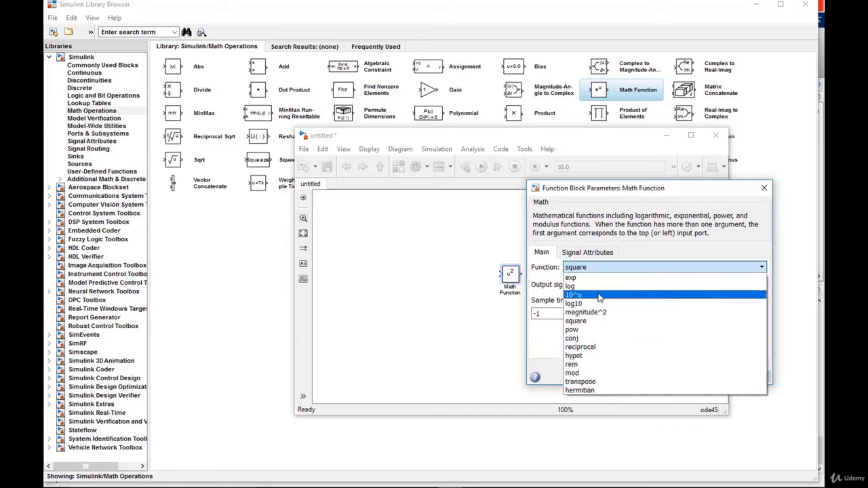
pyautogui.click(764, 189)
pyautogui.click(765, 189)
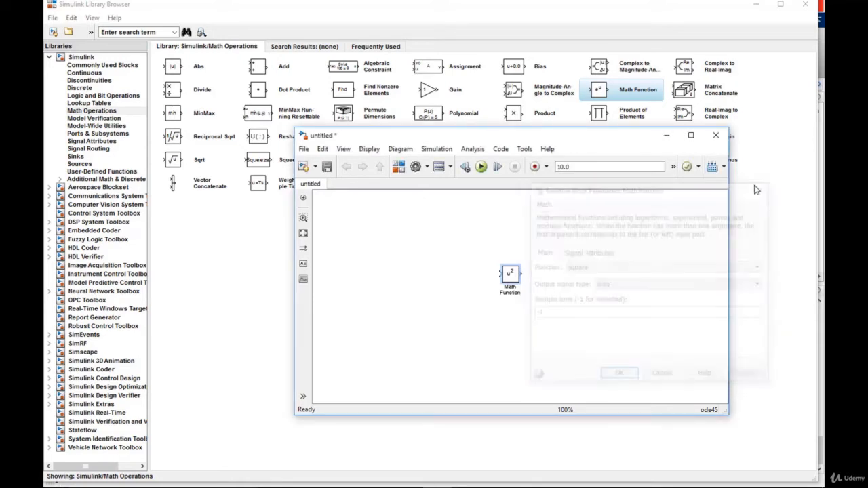
pyautogui.click(715, 138)
pyautogui.click(442, 257)
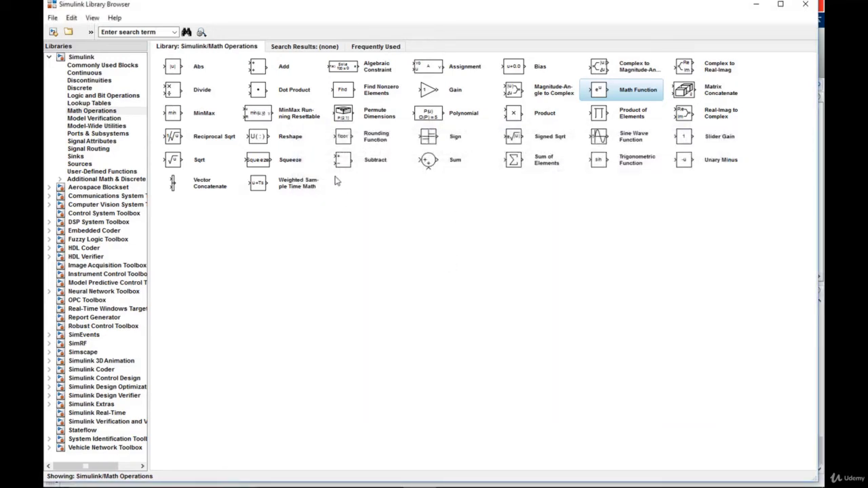
# Step: Search the block library for "cos" and for "cot"
pyautogui.click(145, 32)
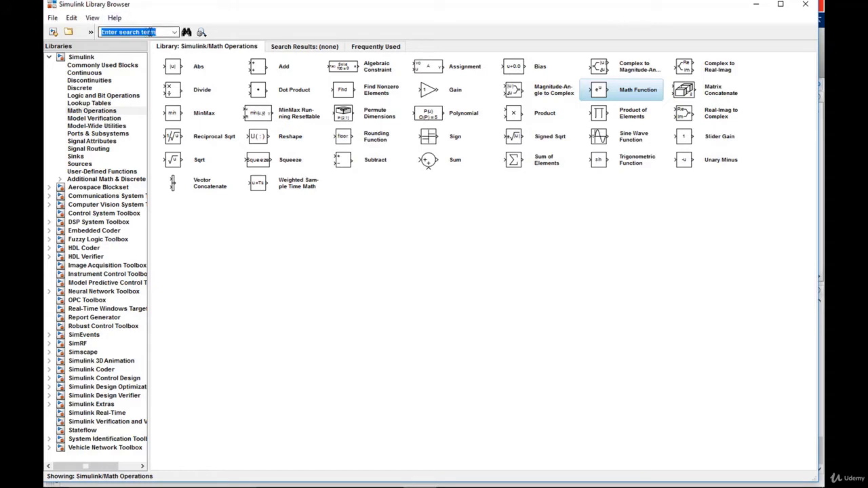
pyautogui.write('cos')
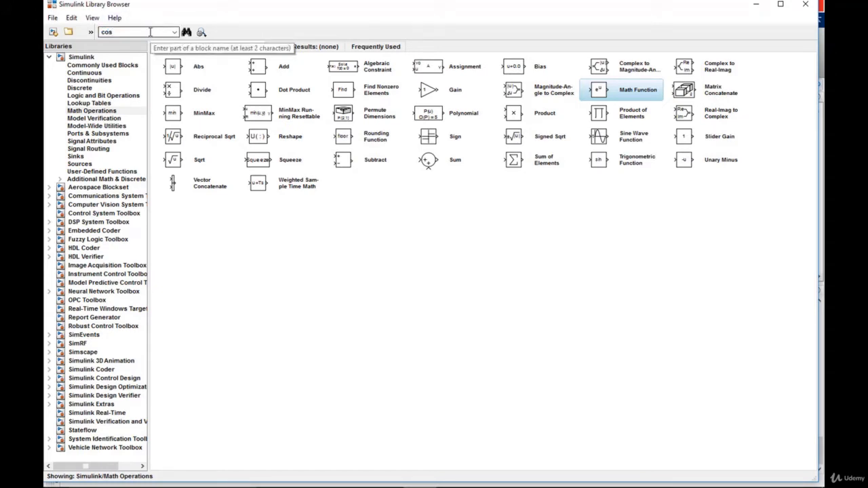
pyautogui.press('Return')
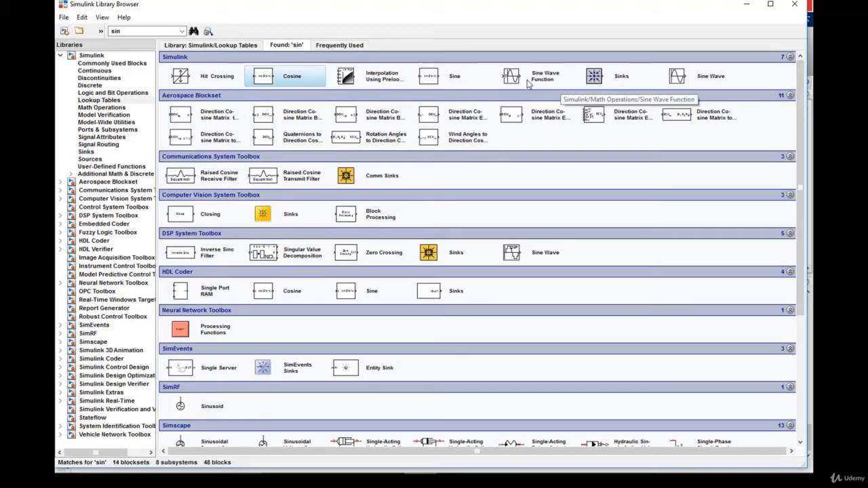
pyautogui.doubleClick(108, 31)
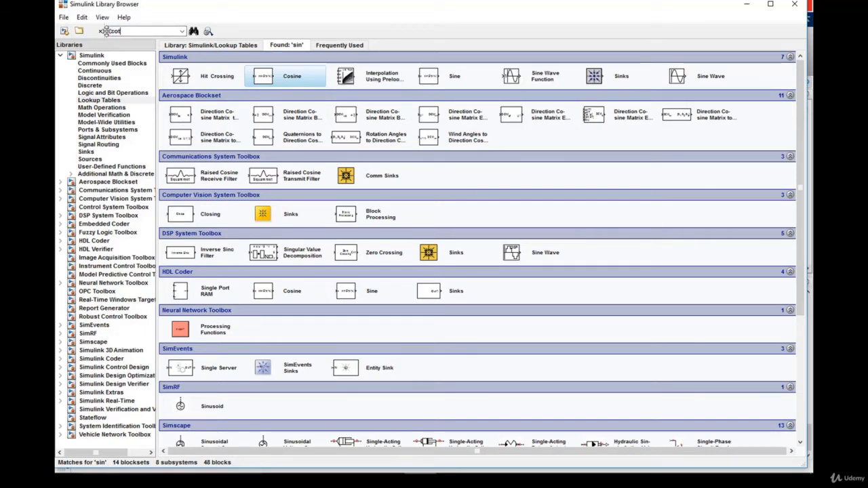
pyautogui.press('Return')
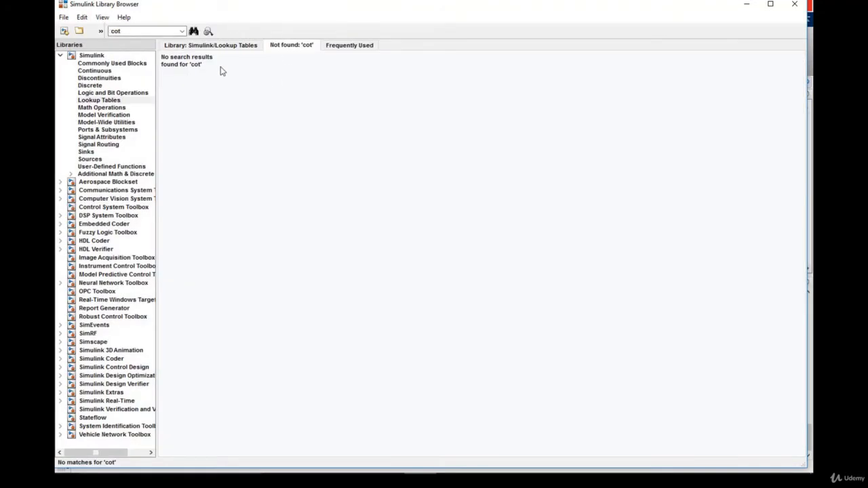
# Step: Open the Simulink help and search the documentation for "sin"
pyautogui.click(124, 17)
pyautogui.click(135, 53)
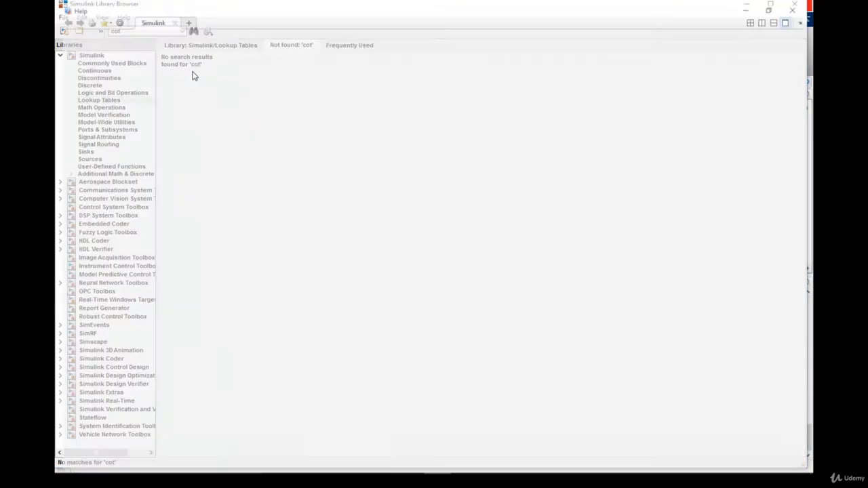
pyautogui.click(269, 43)
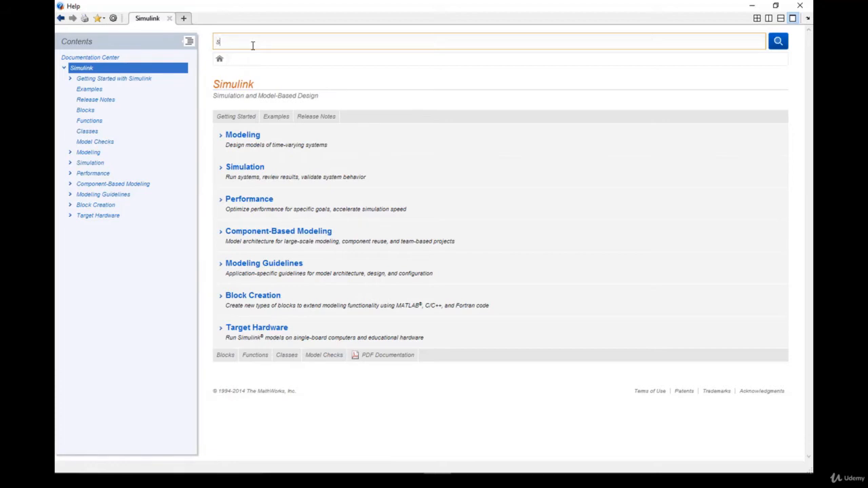
pyautogui.press('Return')
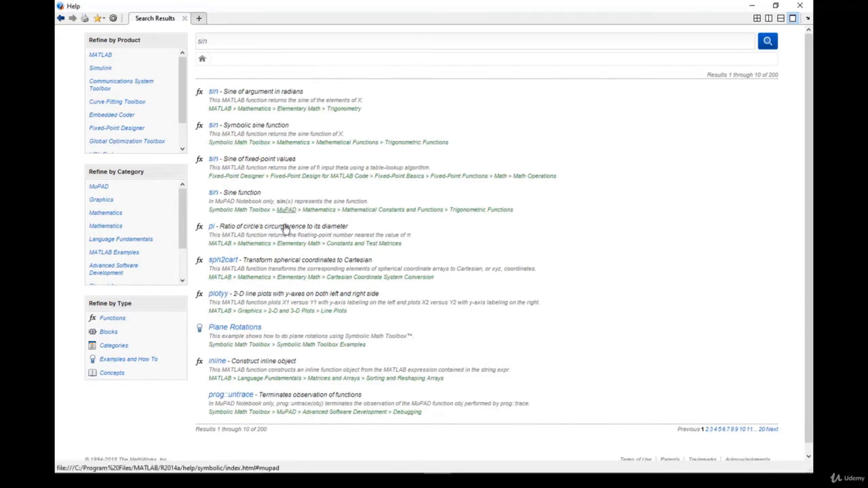
pyautogui.scroll(-1, 417, 258)
pyautogui.scroll(1, 416, 255)
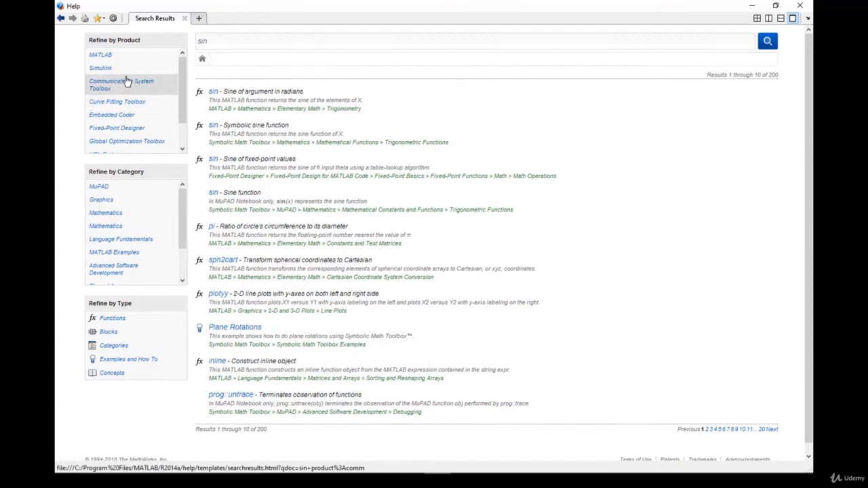
# Step: Refine the help results to the Simulink product and view the Trigonometric Function page in a new tab
pyautogui.click(101, 68)
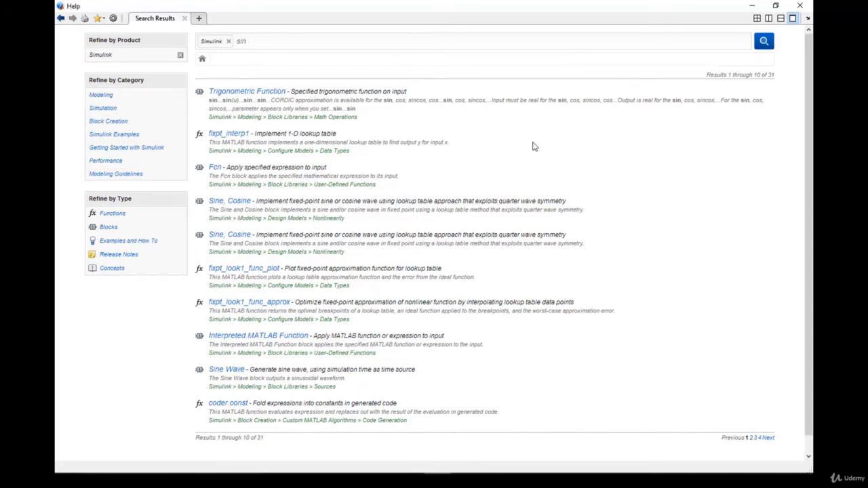
pyautogui.scroll(-1, 523, 176)
pyautogui.scroll(1, 523, 174)
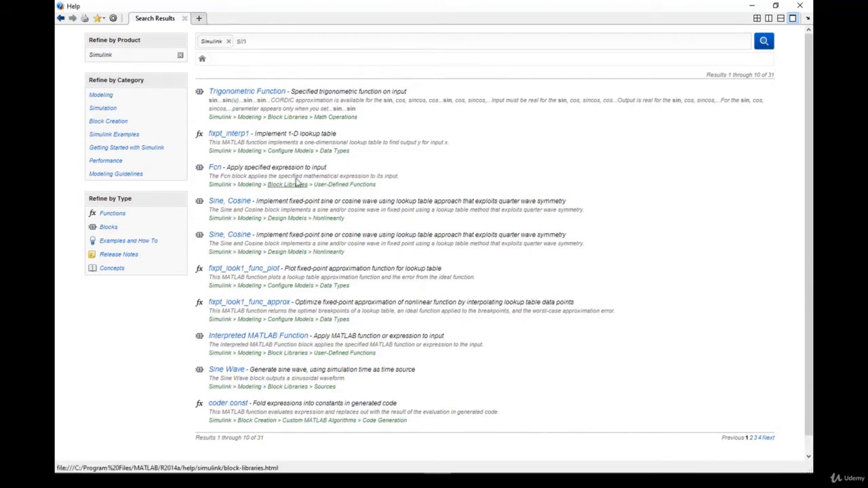
pyautogui.rightClick(268, 96)
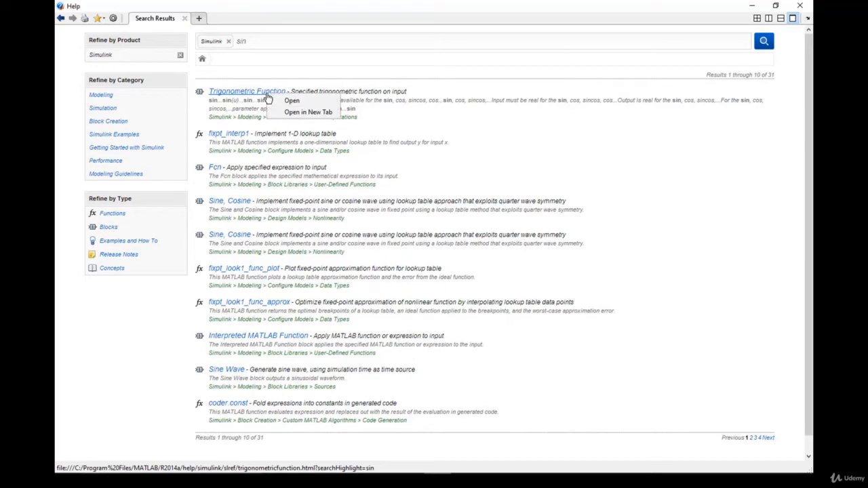
pyautogui.click(304, 116)
pyautogui.click(224, 21)
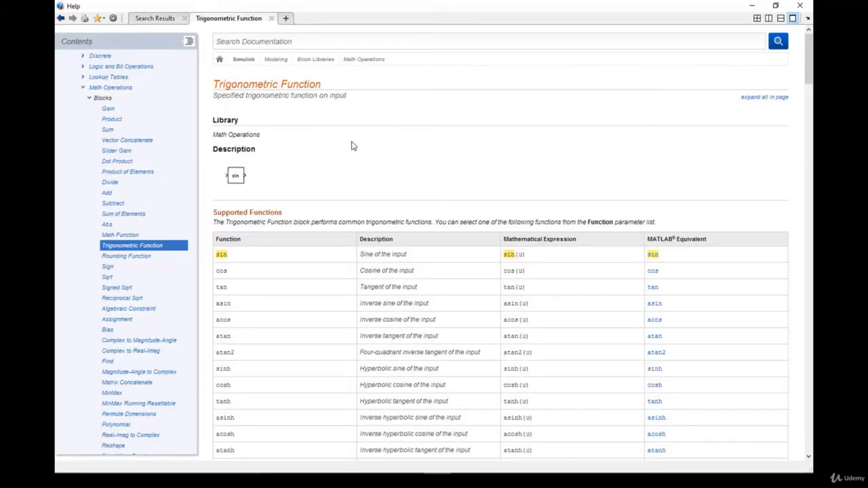
# Step: Examine the supported functions table on the Trigonometric Function help page and close that page
pyautogui.scroll(-1, 398, 250)
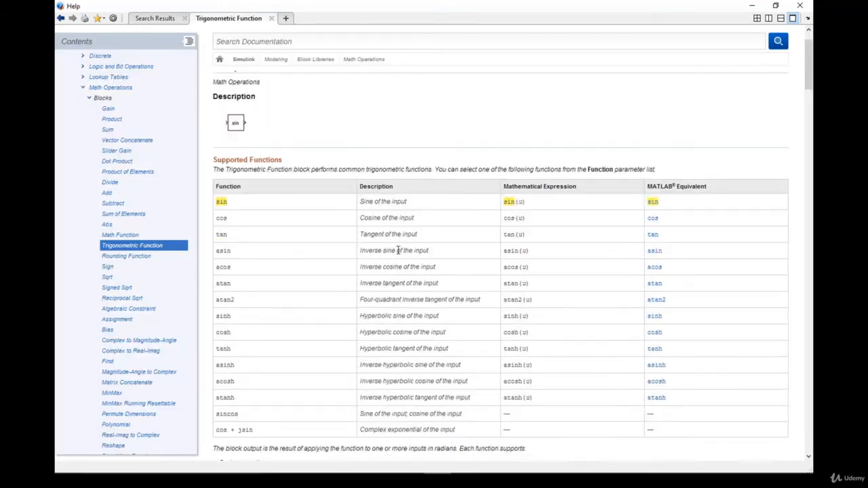
pyautogui.scroll(-1, 366, 228)
pyautogui.scroll(-3, 367, 229)
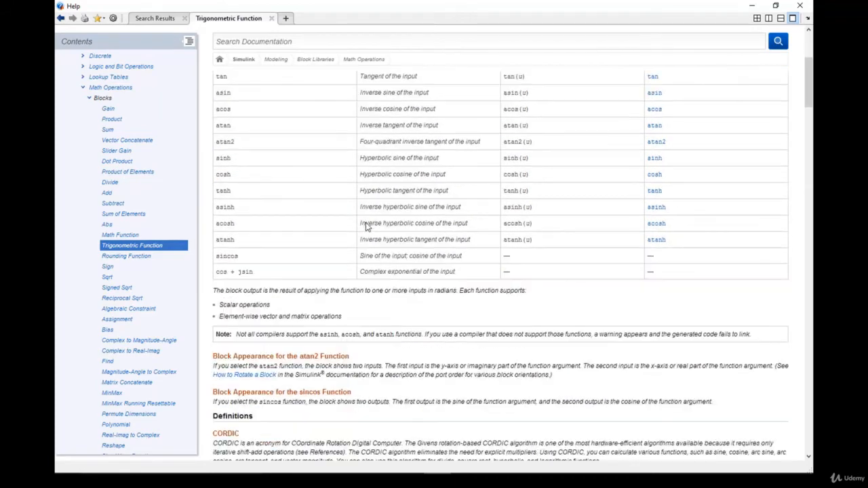
pyautogui.scroll(2, 368, 226)
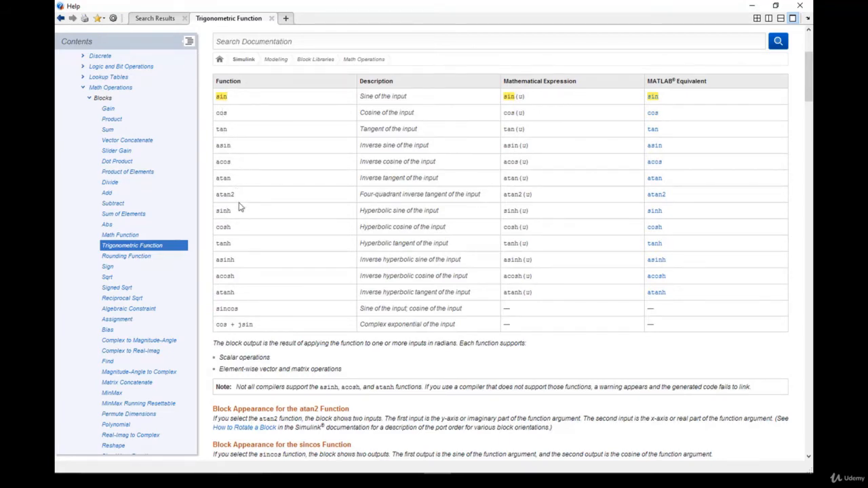
pyautogui.scroll(-3, 241, 229)
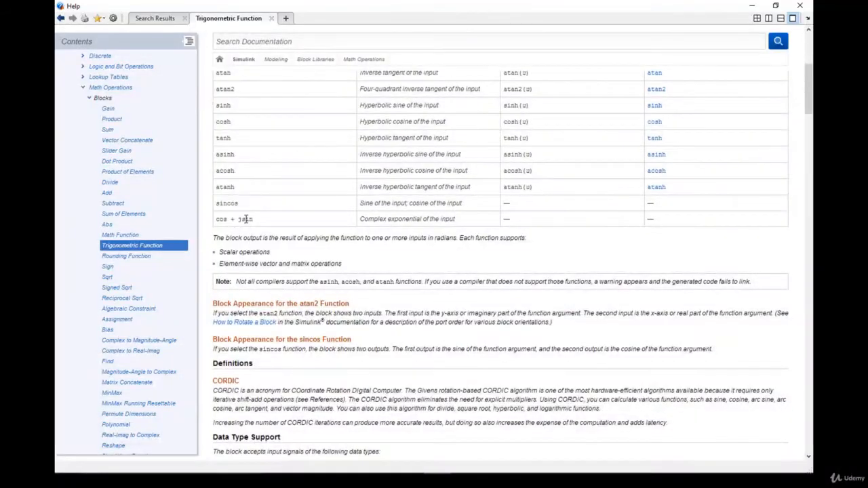
pyautogui.scroll(2, 251, 203)
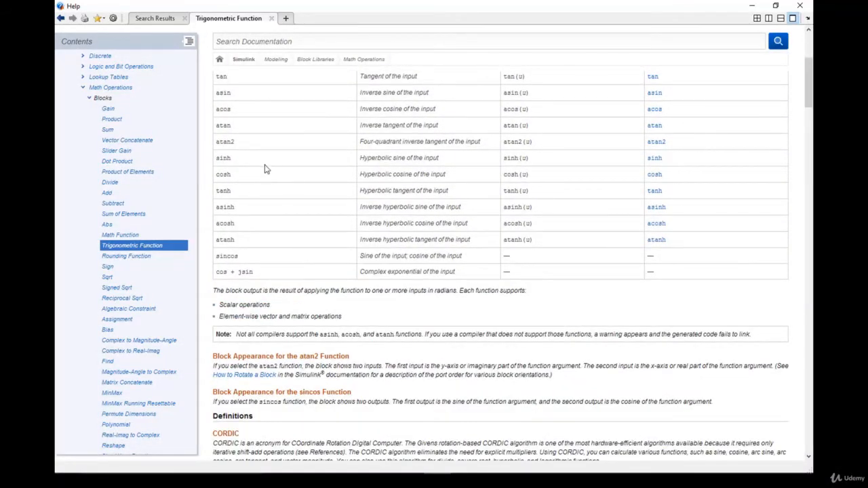
pyautogui.scroll(8, 255, 207)
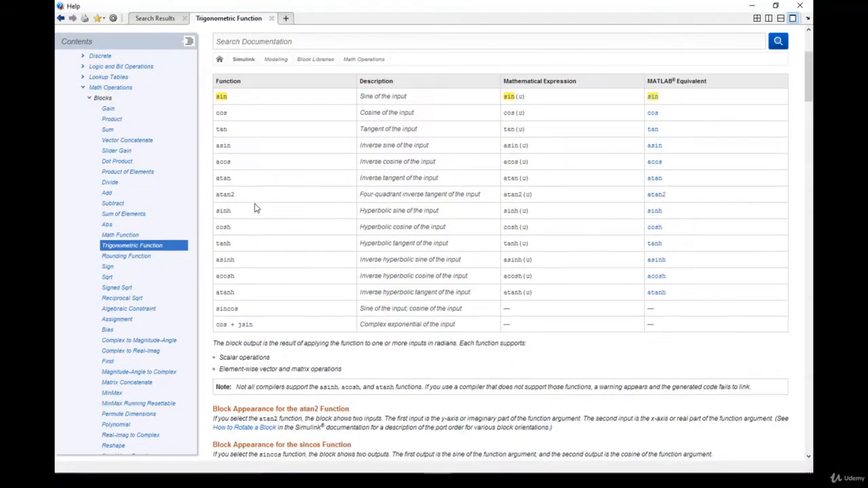
pyautogui.click(271, 18)
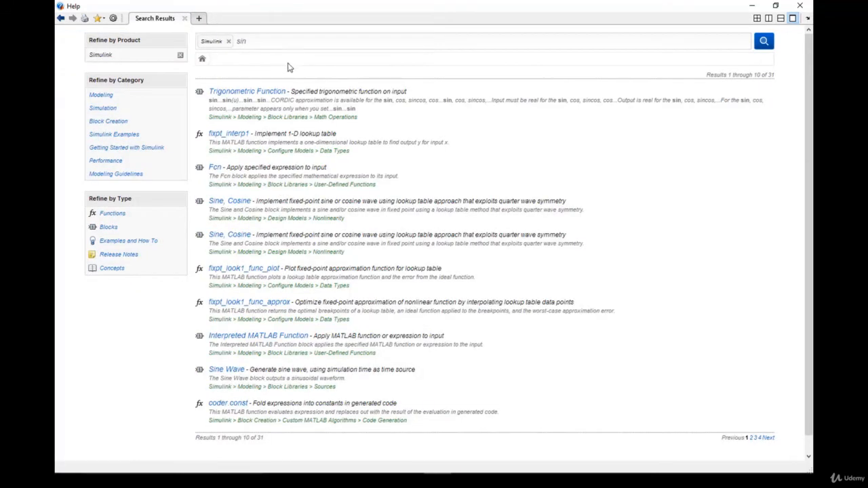
# Step: View the Fcn block's help page in a new tab and return to the search results
pyautogui.rightClick(214, 170)
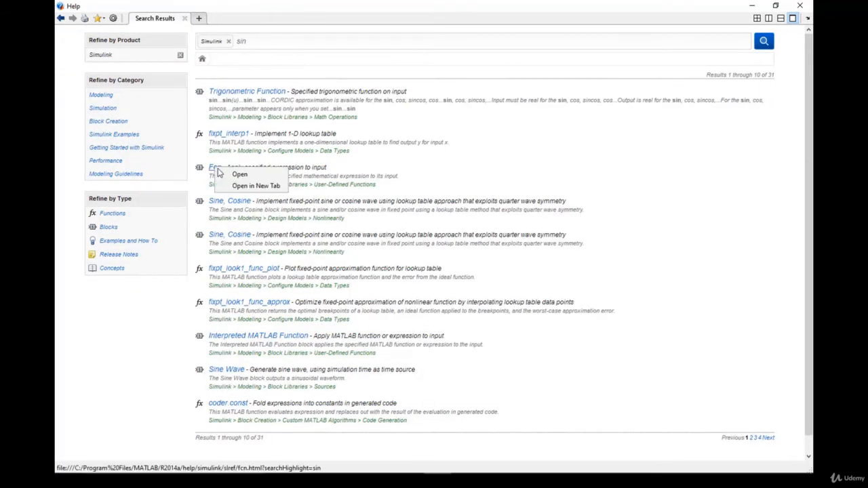
pyautogui.click(248, 184)
pyautogui.click(213, 19)
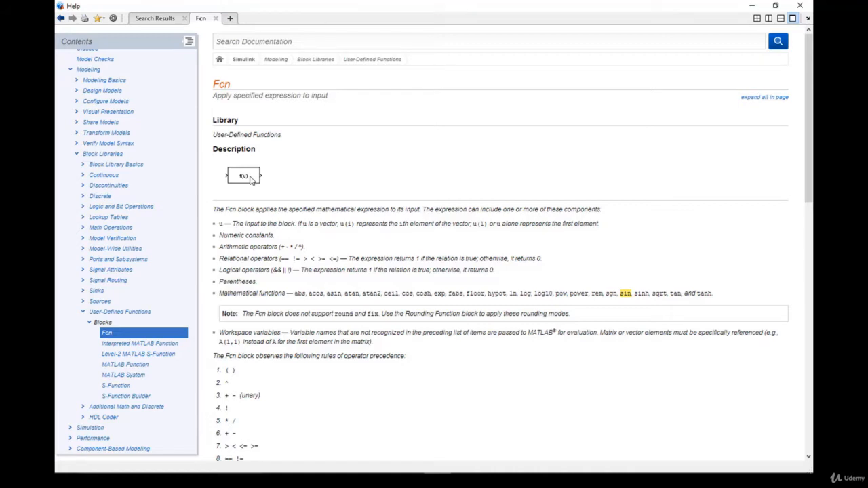
pyautogui.click(168, 20)
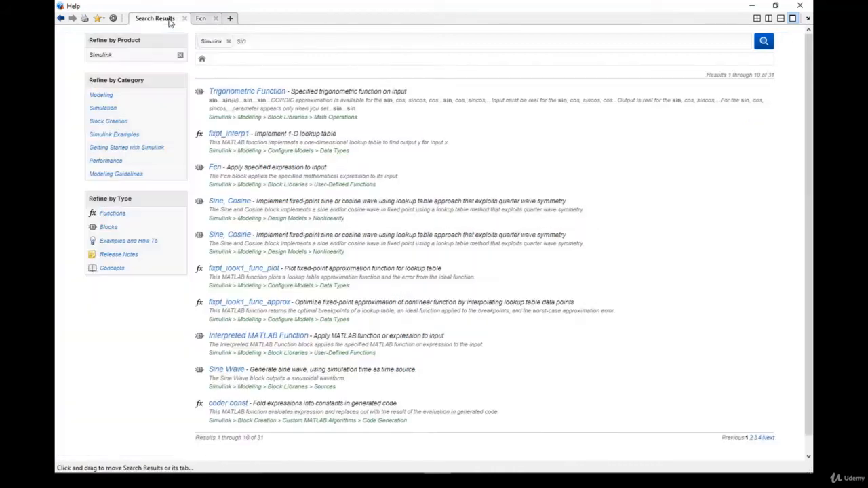
# Step: View the Interpreted MATLAB Function block's help page in a new tab from the "sin" search results
pyautogui.scroll(-1, 234, 316)
pyautogui.rightClick(271, 317)
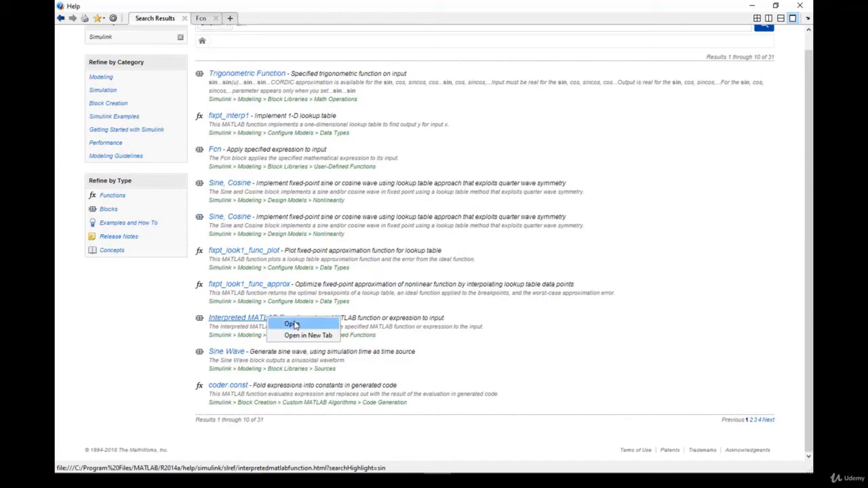
pyautogui.click(309, 335)
pyautogui.click(268, 18)
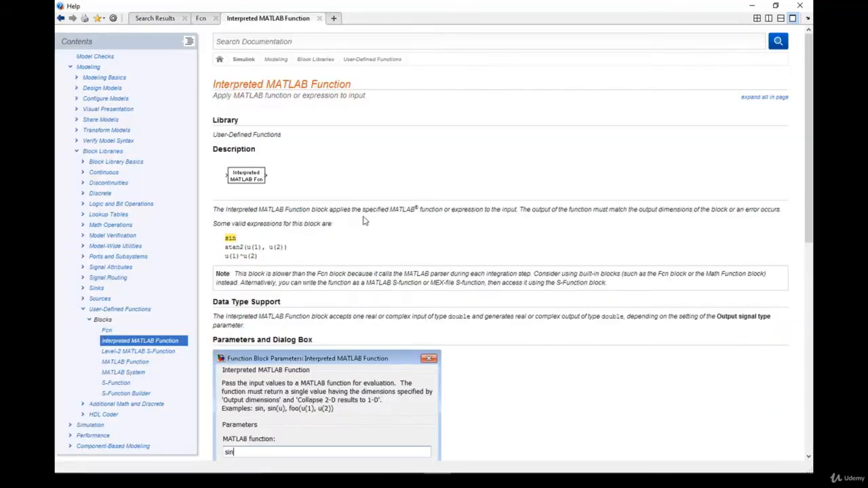
pyautogui.scroll(-1, 362, 219)
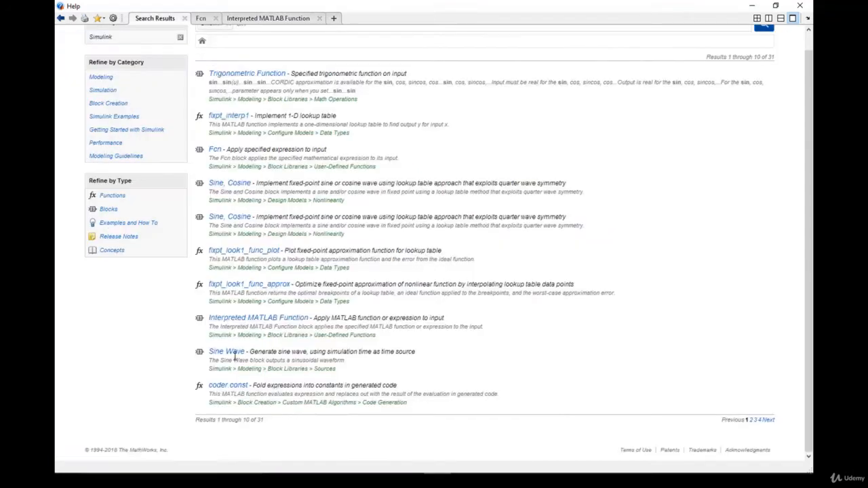
# Step: View the Sine Wave block's help page in a new tab and return to the search results
pyautogui.rightClick(234, 353)
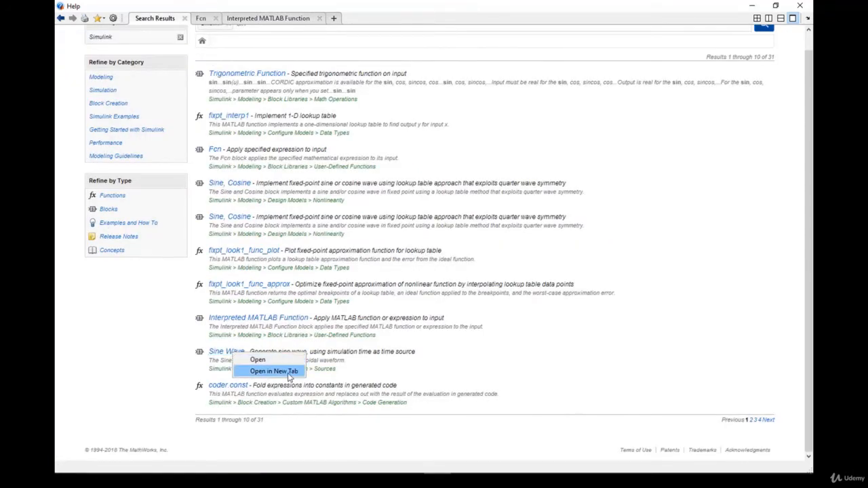
pyautogui.click(269, 371)
pyautogui.click(350, 20)
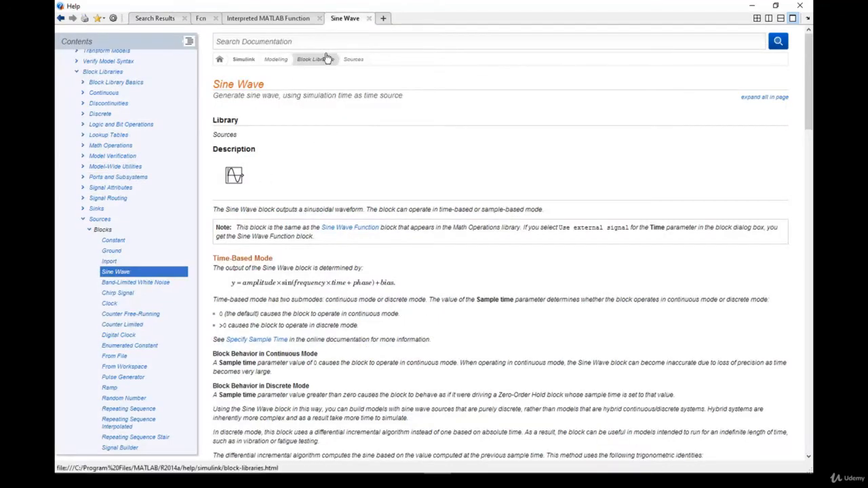
pyautogui.click(156, 18)
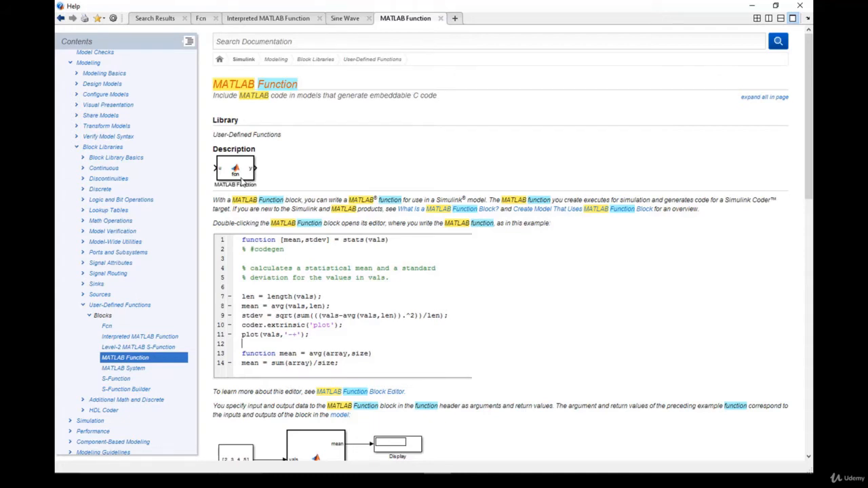
# Step: Close the Interpreted MATLAB Function, MATLAB Function, Sine Wave and Fcn help pages, keeping only the search results
pyautogui.click(319, 19)
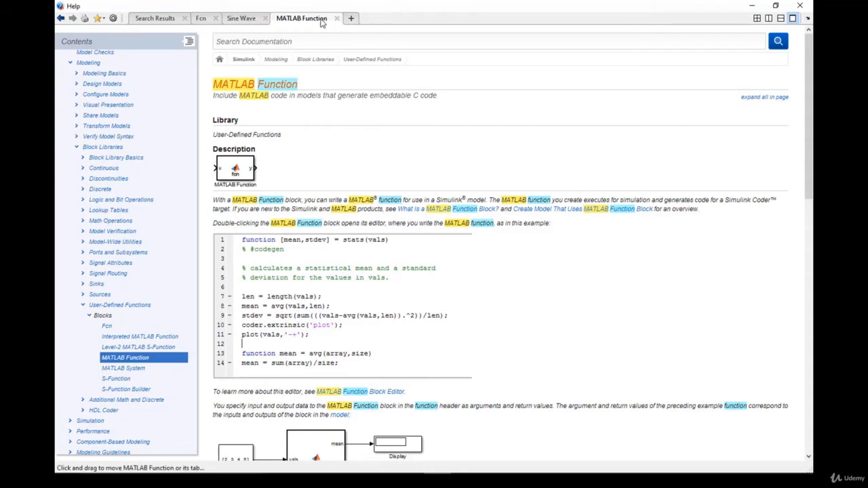
pyautogui.click(336, 19)
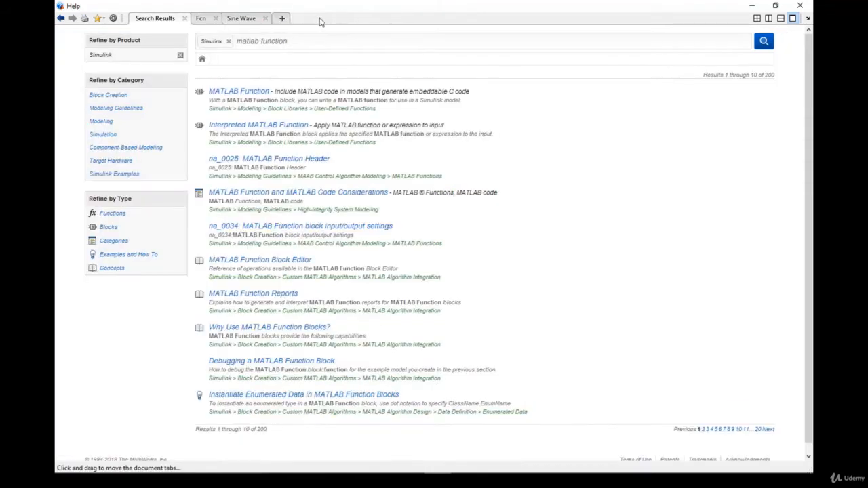
pyautogui.click(261, 18)
pyautogui.click(216, 19)
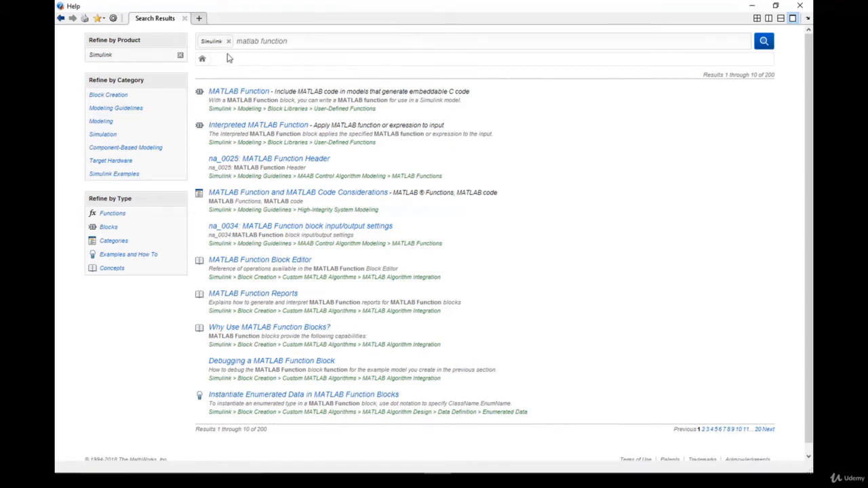
# Step: Search the Simulink documentation for "cos" and look through the results
pyautogui.click(294, 42)
pyautogui.write('co')
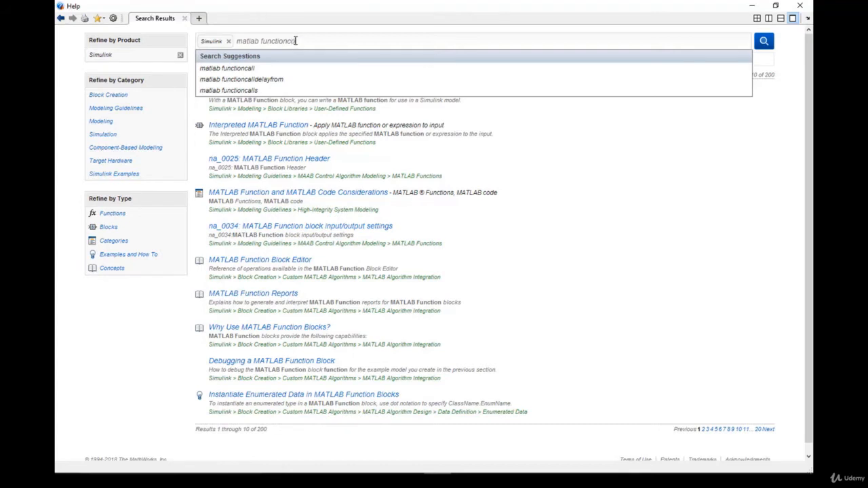
pyautogui.moveTo(296, 41); pyautogui.dragTo(242, 54)
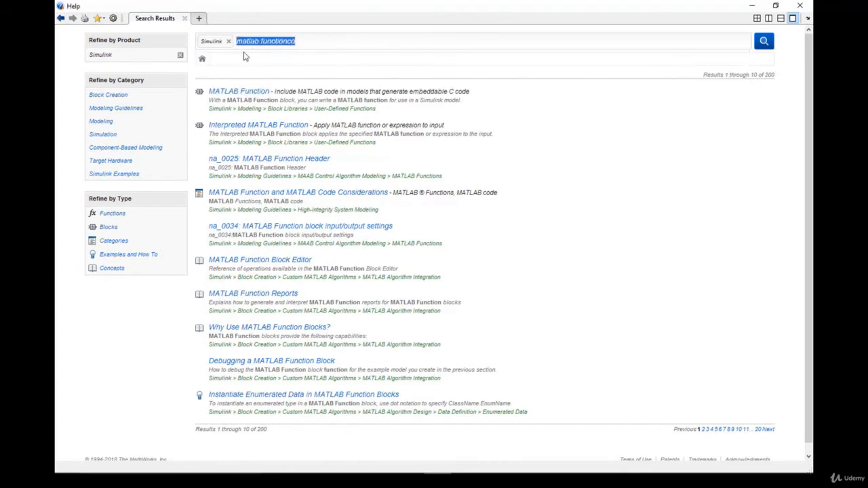
pyautogui.press('BackSpace')
pyautogui.write('cos')
pyautogui.press('Return')
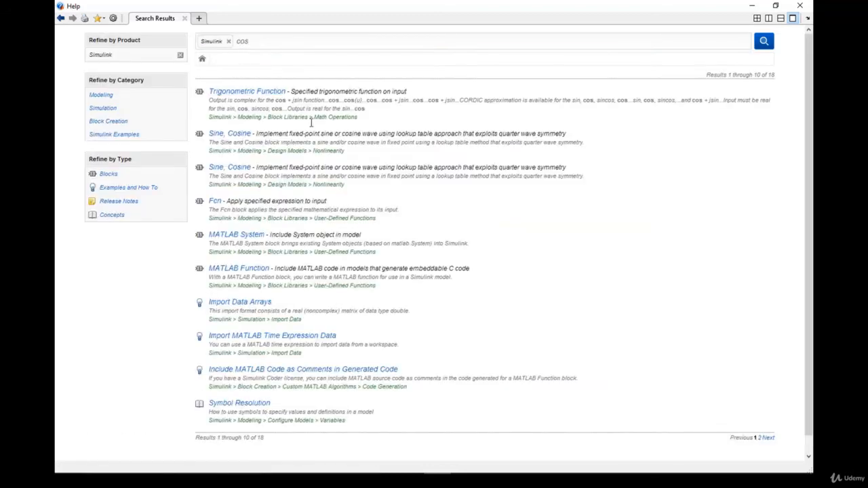
pyautogui.scroll(-1, 312, 174)
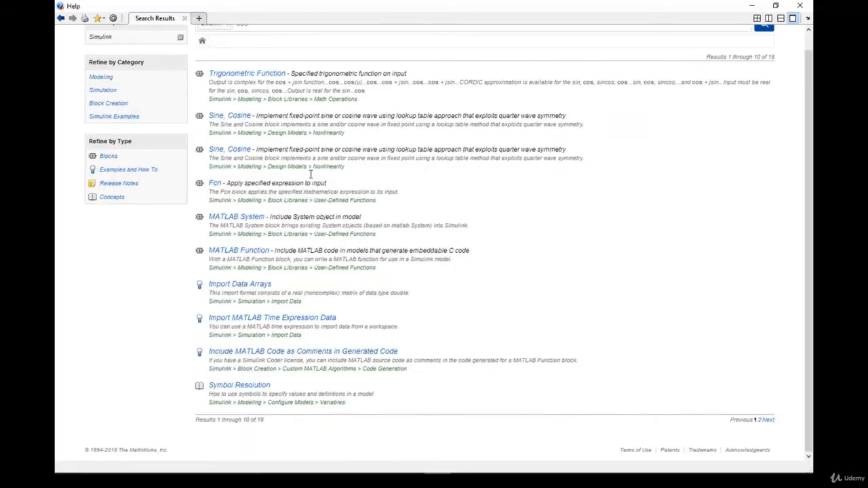
pyautogui.scroll(1, 311, 174)
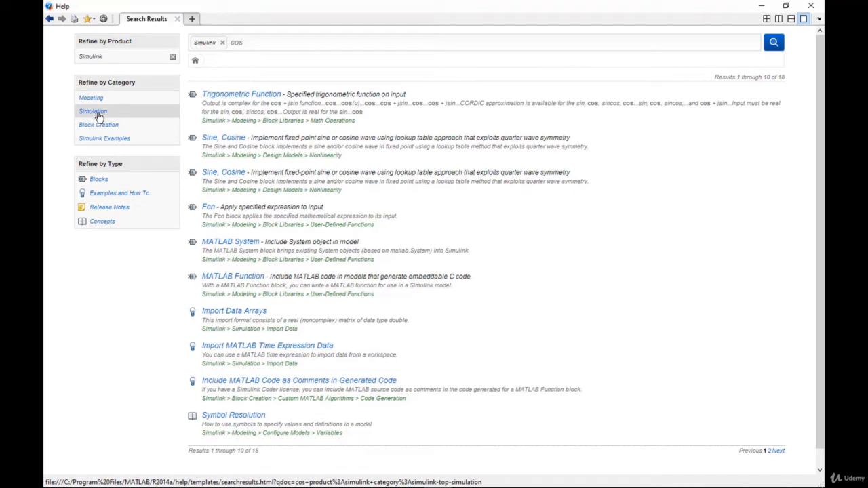
# Step: View the Trigonometric Function page from the "cos" results in a new tab and review its supported functions
pyautogui.rightClick(229, 99)
pyautogui.click(252, 114)
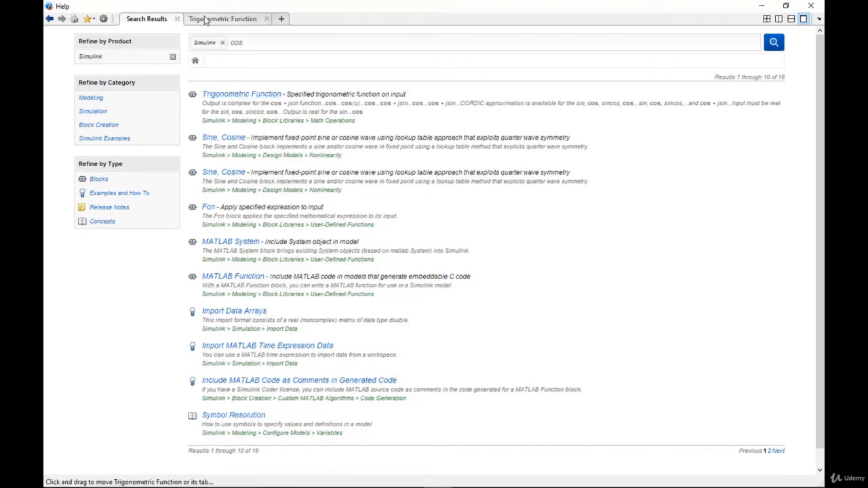
pyautogui.click(205, 19)
pyautogui.scroll(-2, 289, 302)
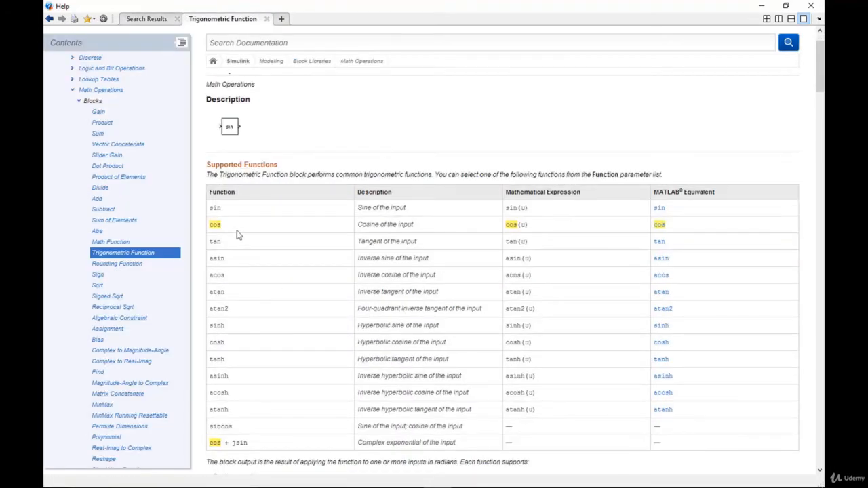
pyautogui.scroll(-2, 237, 235)
pyautogui.scroll(2, 237, 235)
pyautogui.scroll(1, 234, 220)
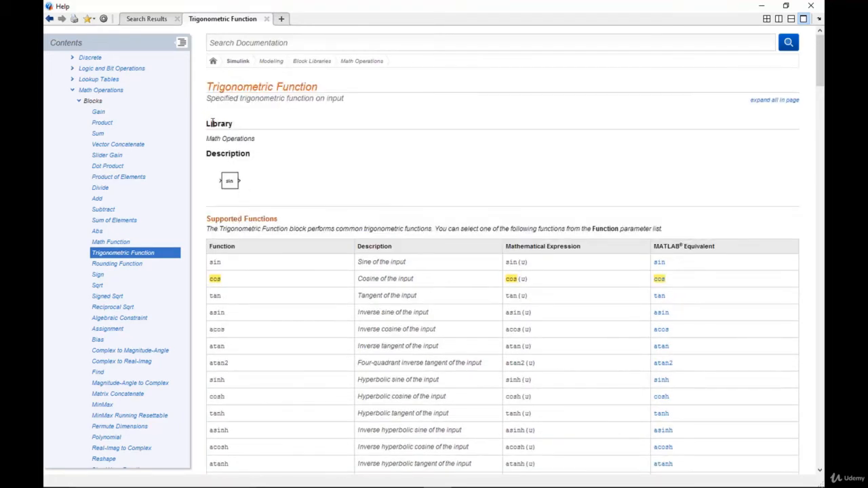
# Step: Return to the "cos" search results and look through the listed blocks and topics
pyautogui.click(152, 22)
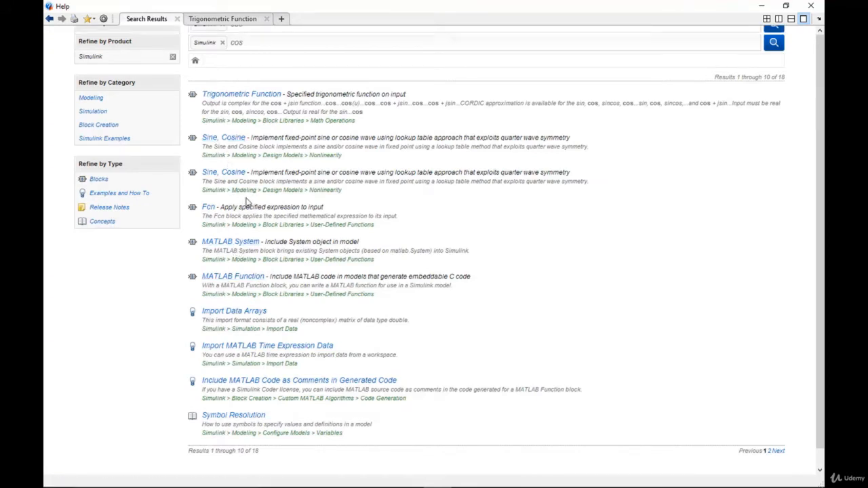
pyautogui.scroll(-2, 248, 203)
pyautogui.scroll(2, 264, 200)
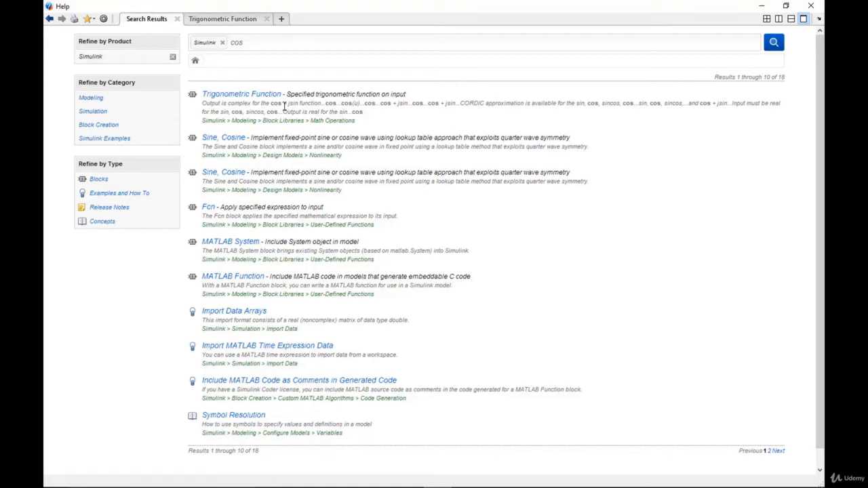
# Step: Copy the block name "Trigonometric Function" from its help page heading and recheck the "cos" search results
pyautogui.click(233, 18)
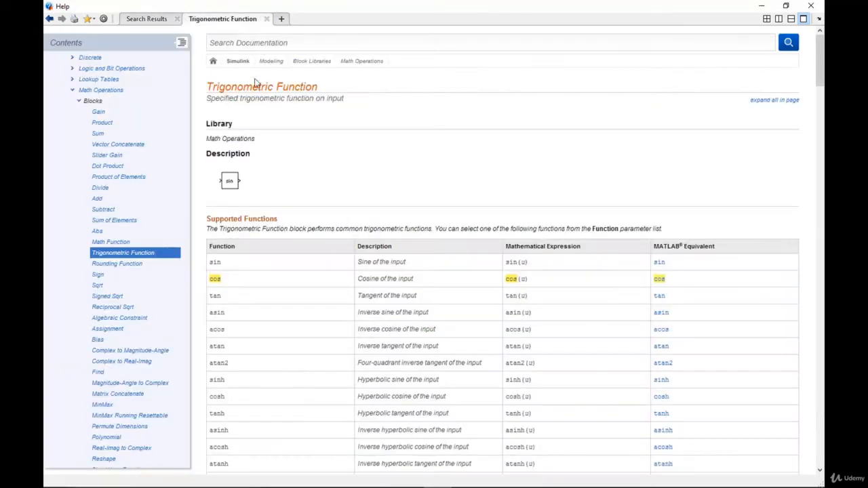
pyautogui.moveTo(319, 89); pyautogui.dragTo(209, 87)
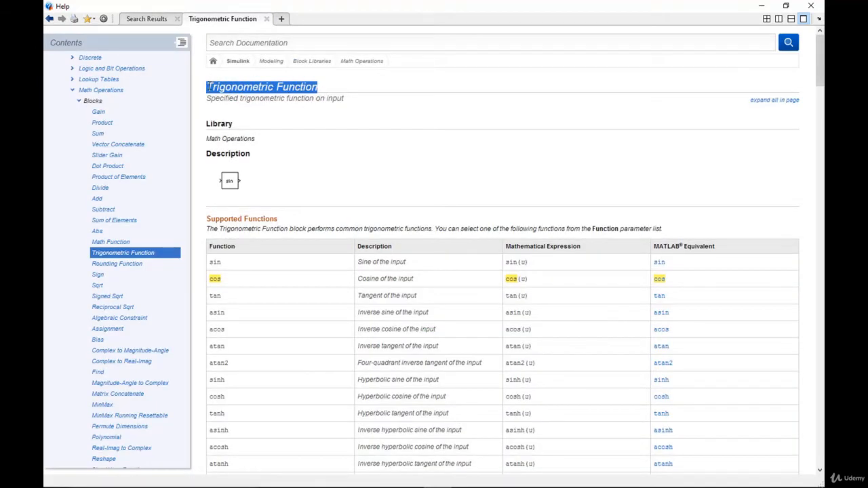
pyautogui.rightClick(210, 87)
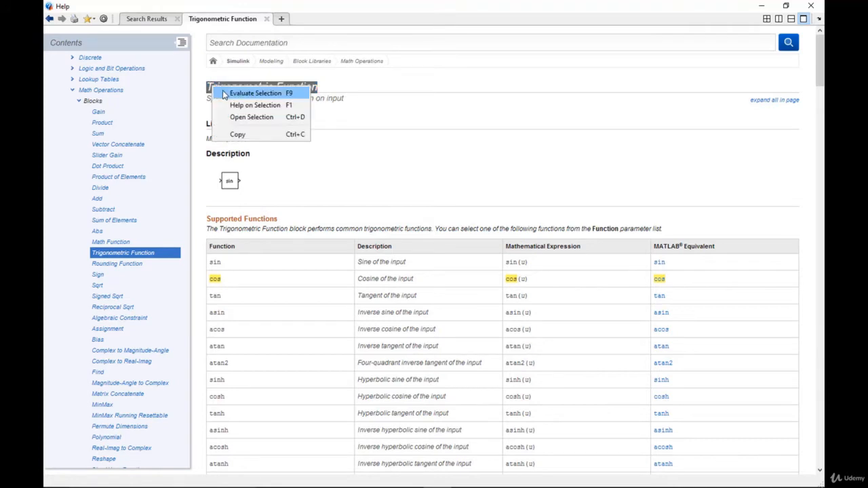
pyautogui.click(234, 134)
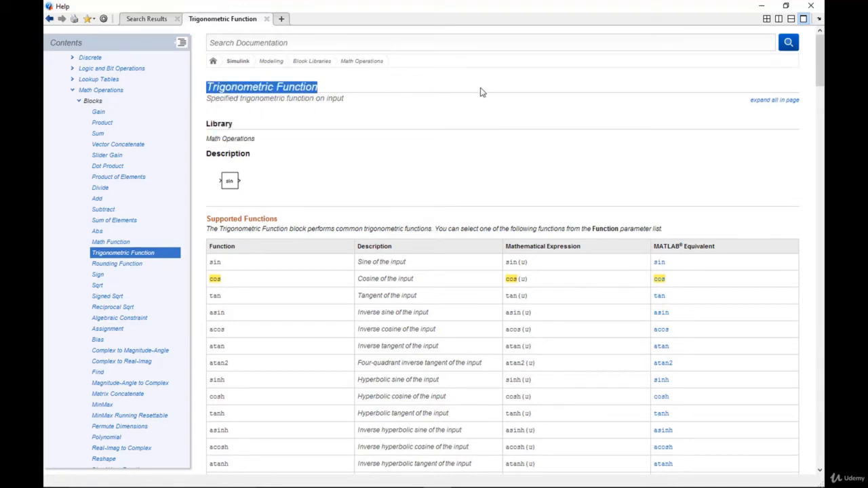
pyautogui.click(158, 20)
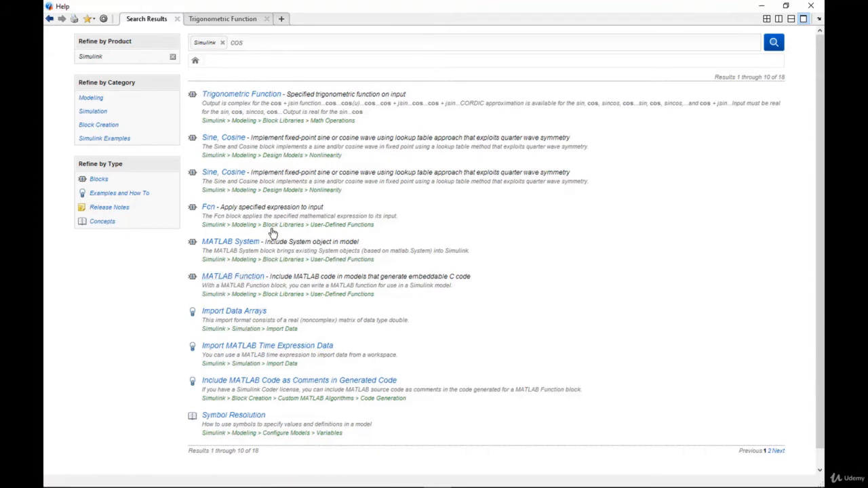
pyautogui.click(234, 20)
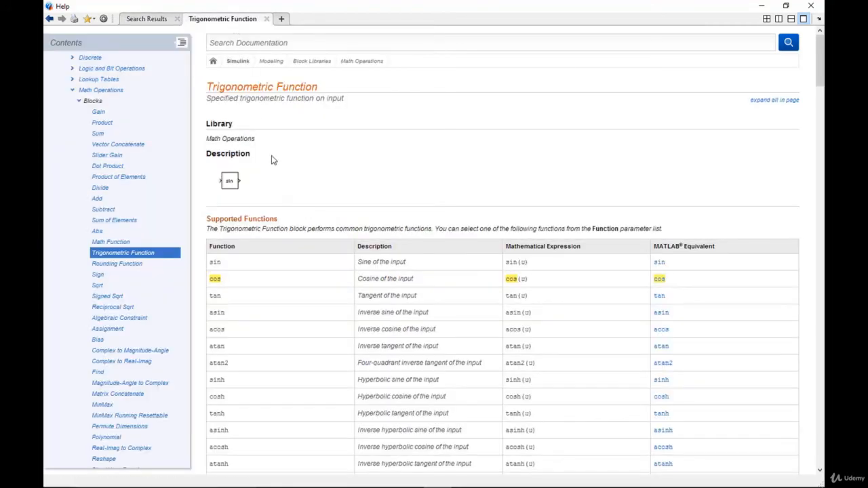
# Step: Compare the "cos" search results with the Trigonometric Function help page and select the word "Trigonometric" in its heading
pyautogui.click(153, 18)
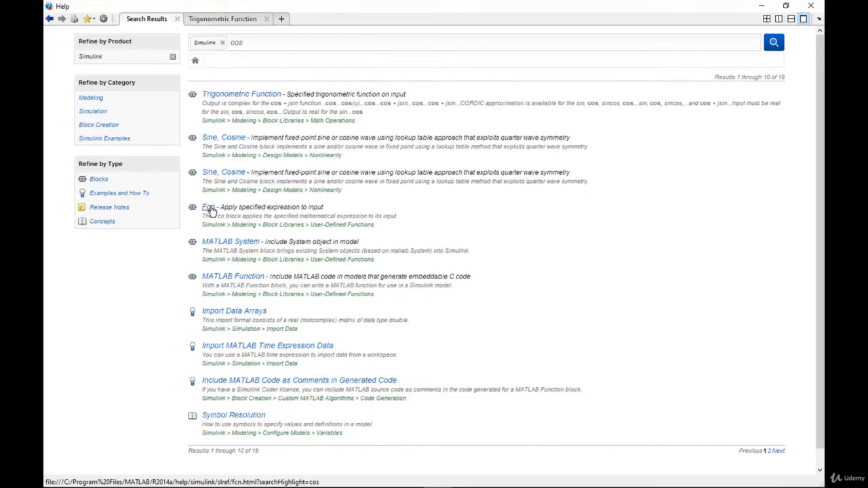
pyautogui.click(237, 19)
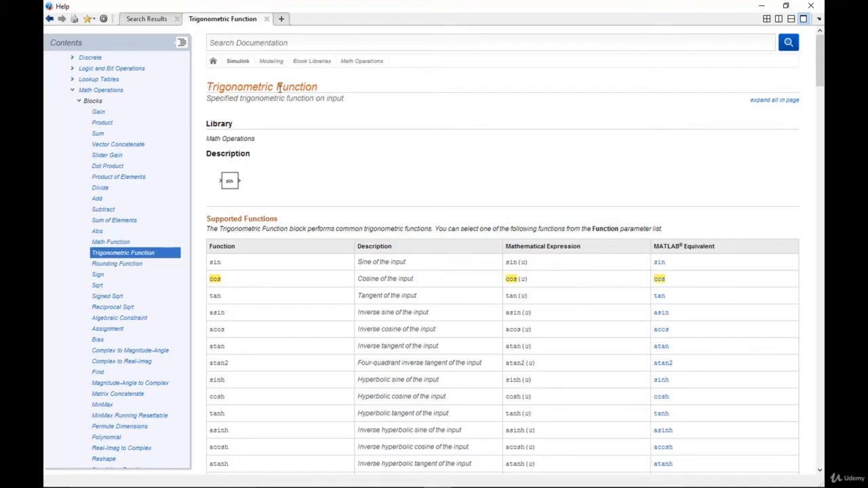
pyautogui.moveTo(273, 87); pyautogui.dragTo(209, 86)
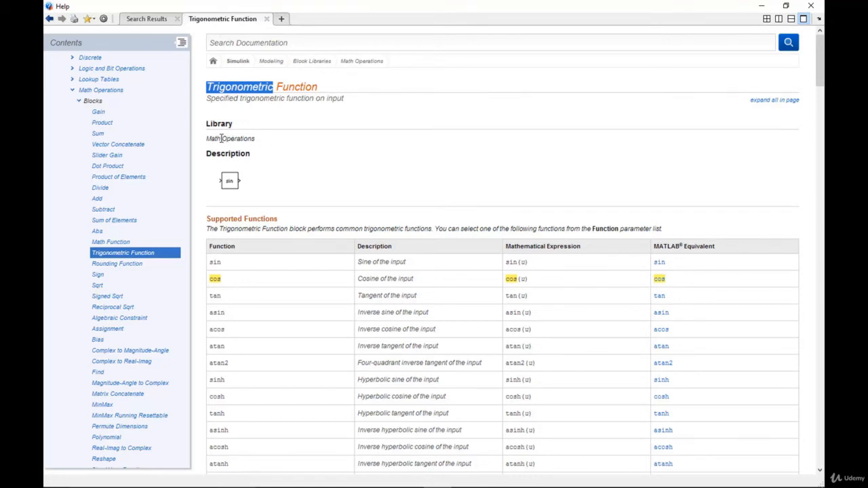
# Step: Close the Trigonometric Function help page and check the documentation results for "cot" restricted to Simulink
pyautogui.click(267, 19)
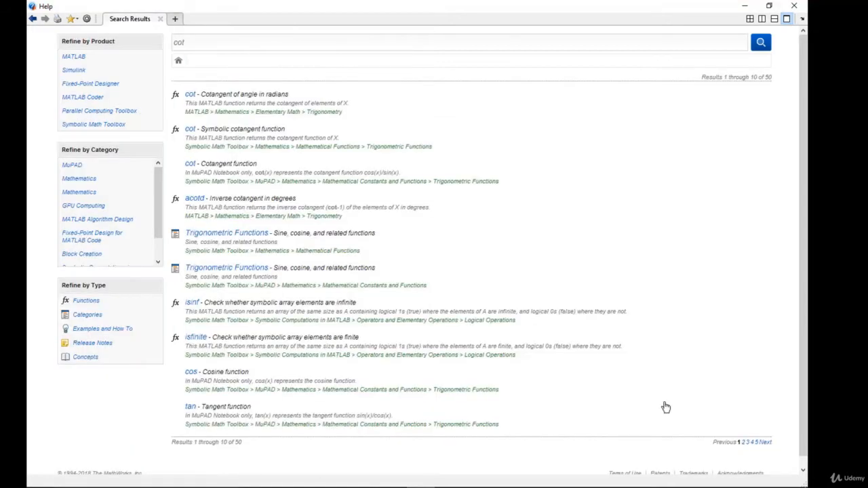
pyautogui.click(75, 70)
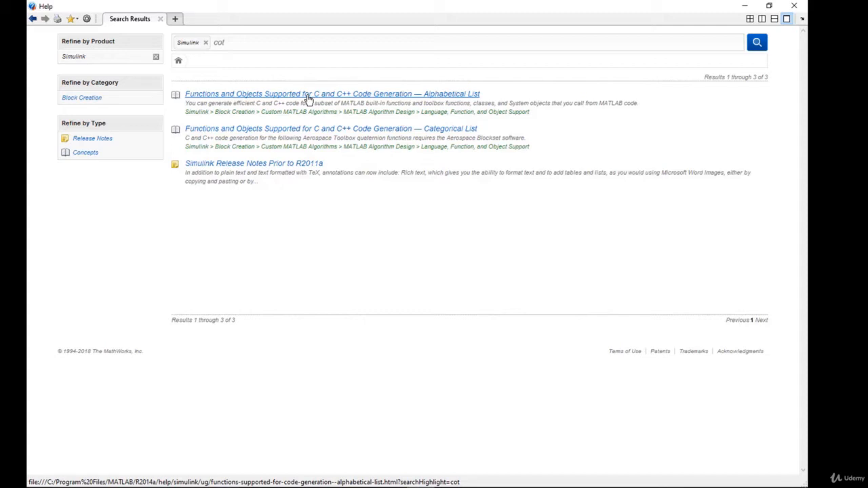
pyautogui.click(206, 43)
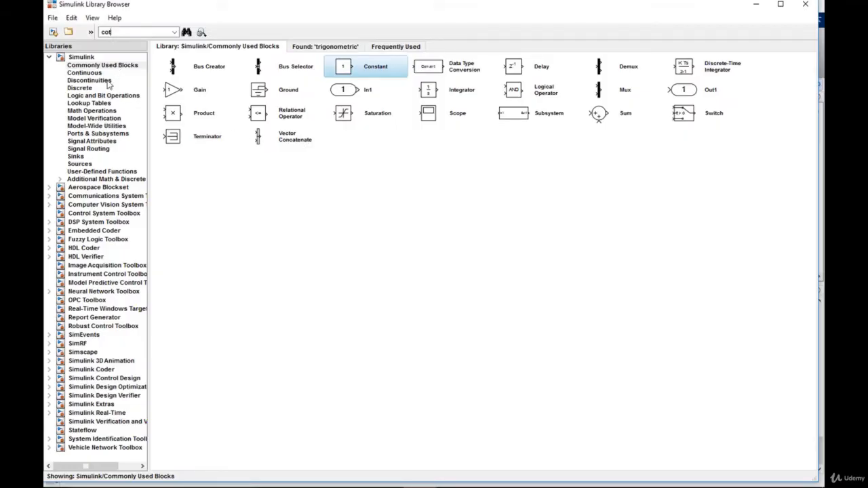
# Step: Locate the Trigonometric Function block in Math Operations and by searching the library for "trigonometric", and open the Simulink help
pyautogui.click(98, 111)
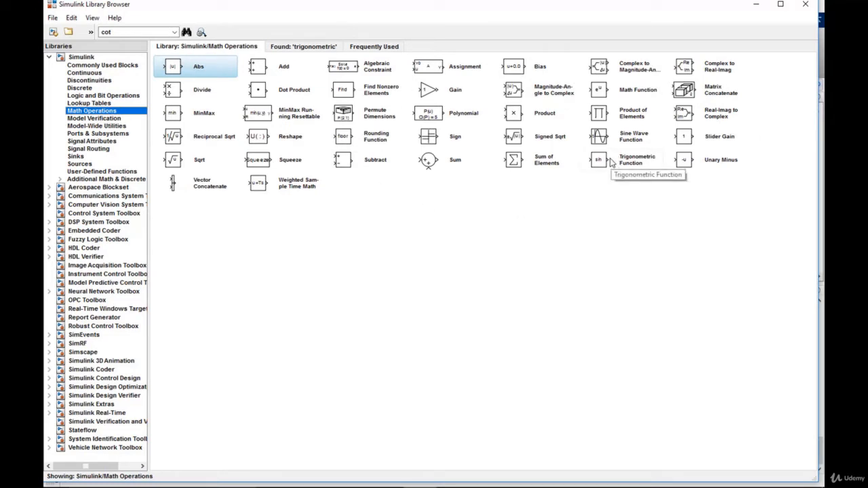
pyautogui.doubleClick(119, 32)
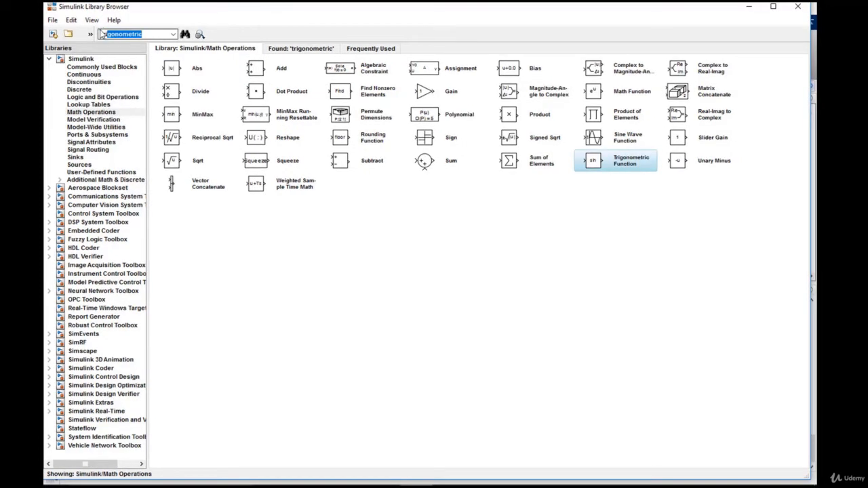
pyautogui.moveTo(111, 34); pyautogui.dragTo(148, 36)
pyautogui.click(148, 34)
pyautogui.press('Return')
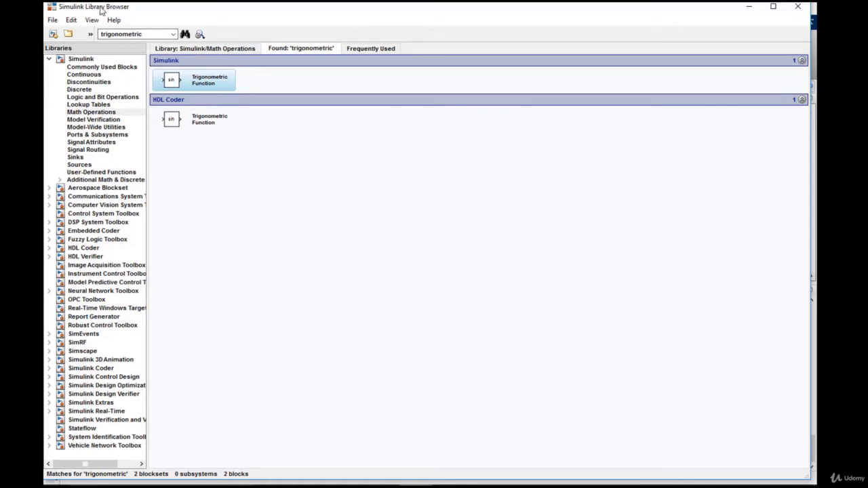
pyautogui.click(114, 19)
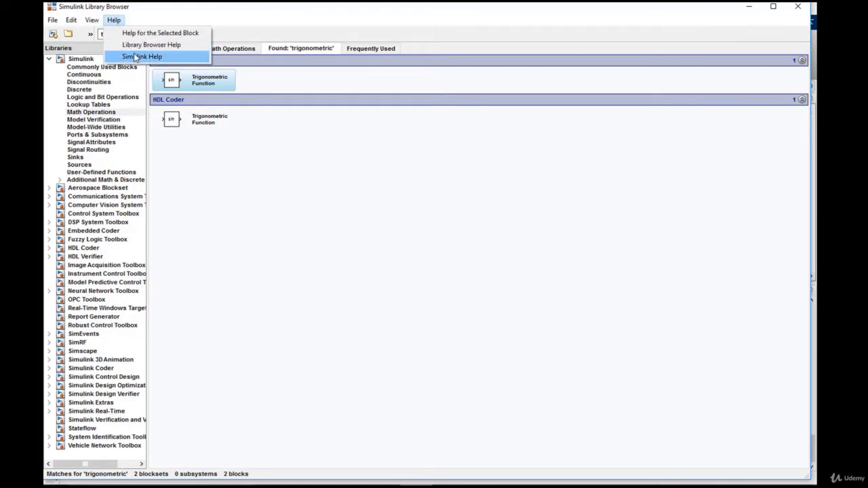
pyautogui.click(133, 54)
# Step: Create a new model and add the Trigonometric Function block from the Simulink search results to it
pyautogui.click(53, 34)
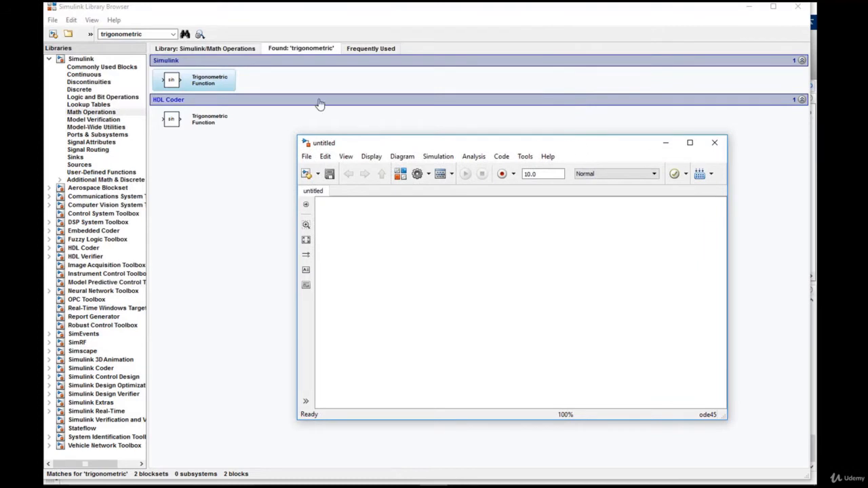
pyautogui.rightClick(218, 81)
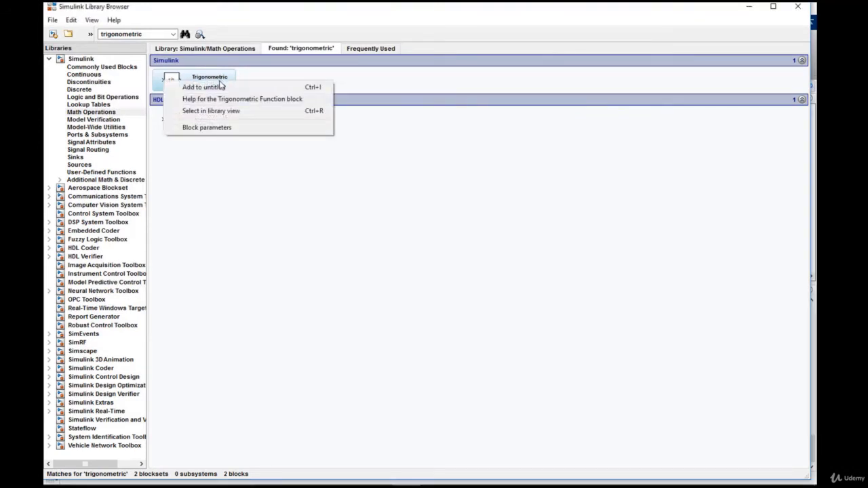
pyautogui.click(219, 85)
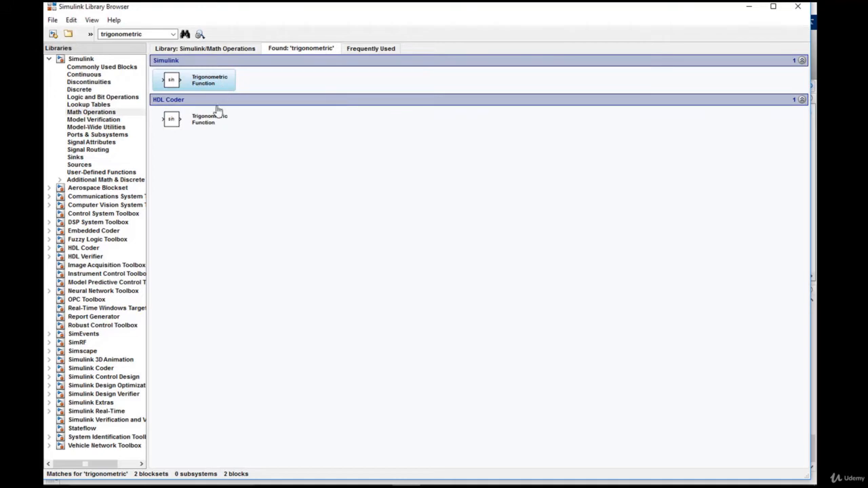
# Step: Add a Constant block and a Gain block from Commonly Used Blocks to the untitled model
pyautogui.click(98, 74)
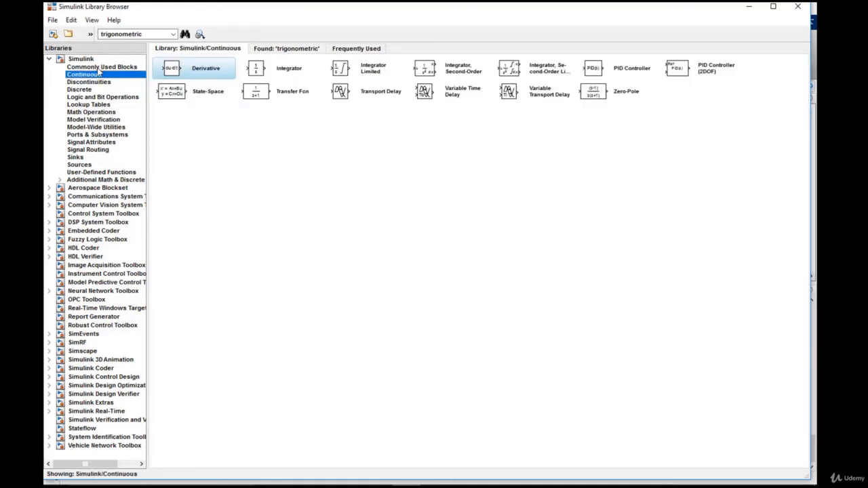
pyautogui.click(100, 67)
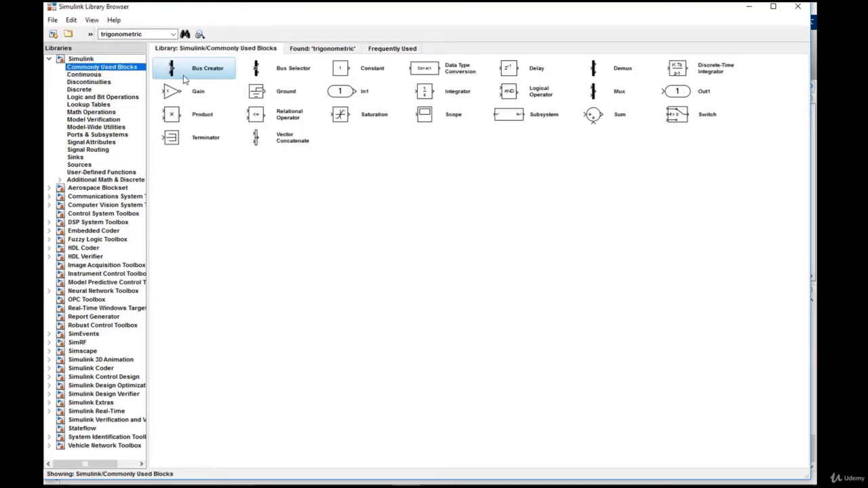
pyautogui.rightClick(370, 67)
pyautogui.click(374, 73)
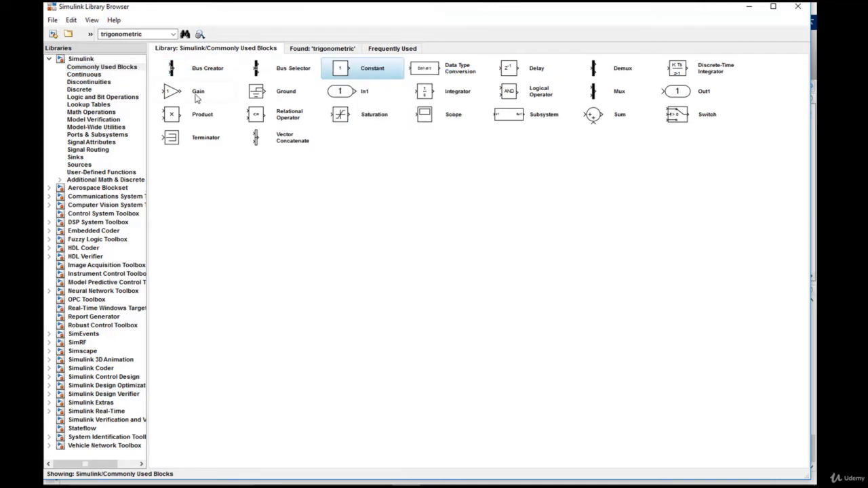
pyautogui.rightClick(219, 94)
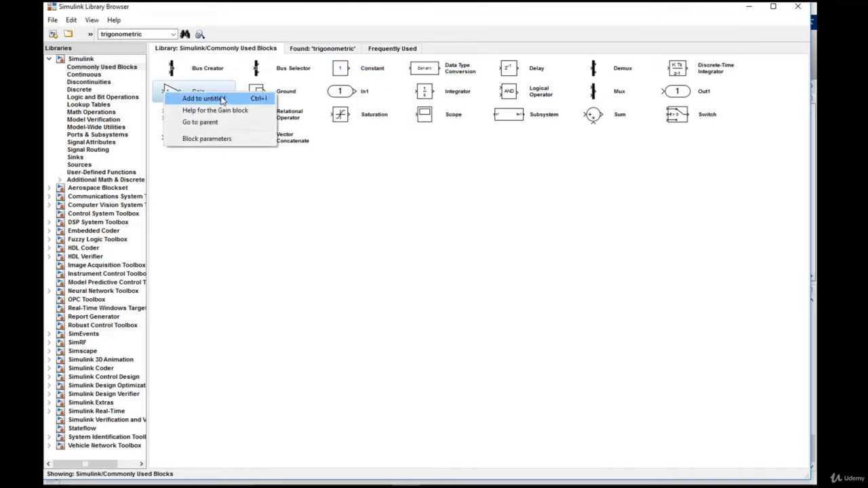
pyautogui.click(203, 99)
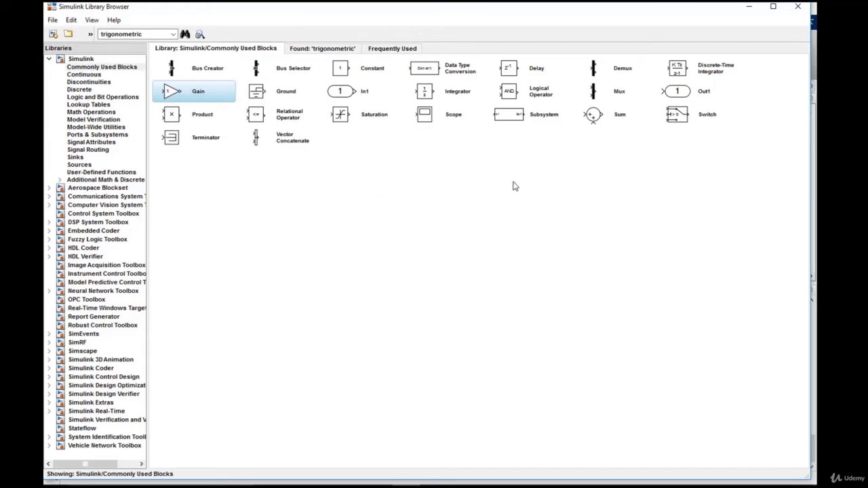
# Step: Add Sum, Scope and Product blocks from Commonly Used Blocks to the untitled model
pyautogui.rightClick(607, 120)
pyautogui.click(615, 123)
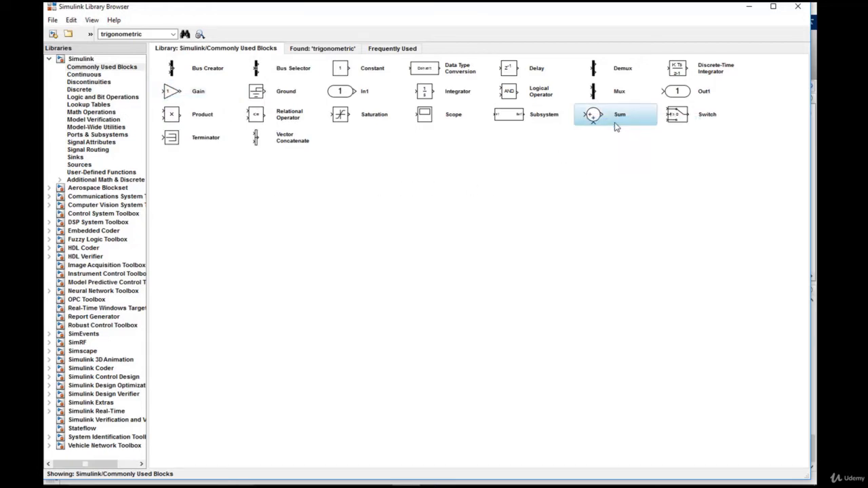
pyautogui.rightClick(435, 119)
pyautogui.click(445, 124)
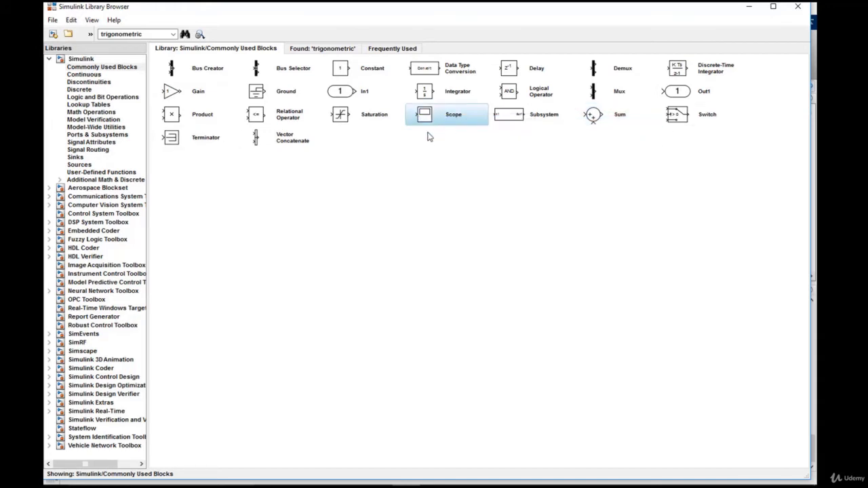
pyautogui.rightClick(194, 116)
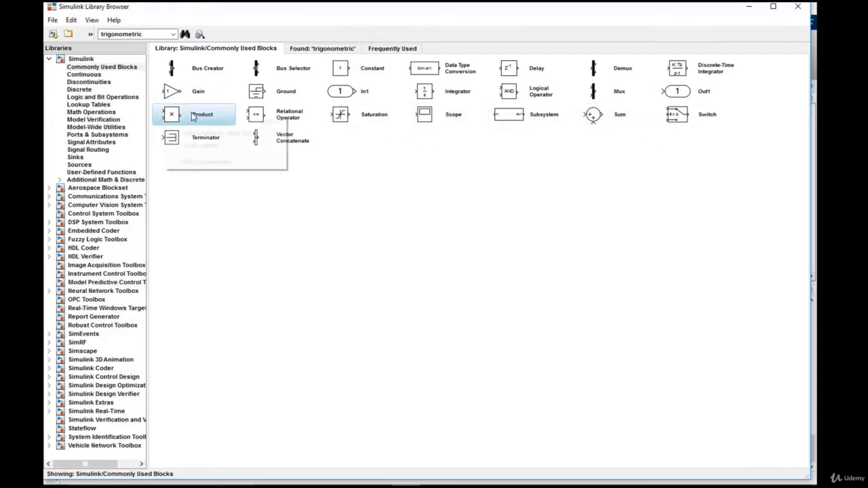
pyautogui.click(210, 122)
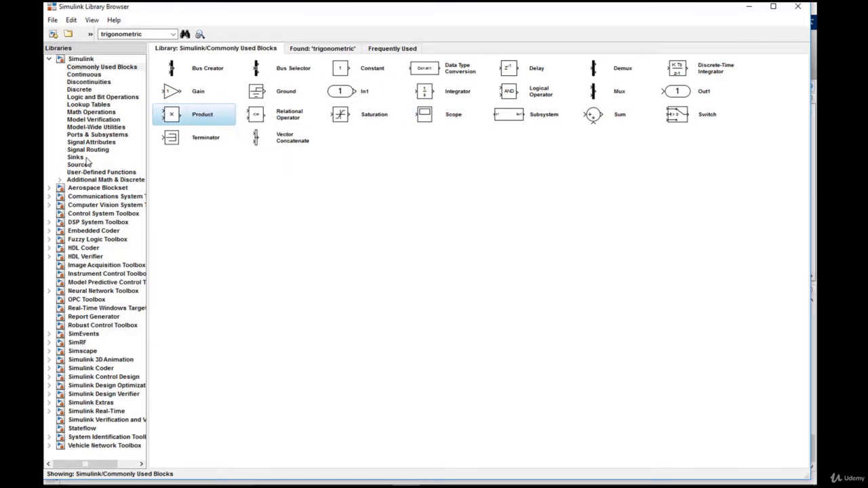
# Step: Add a Clock block from the Sources library to the untitled model
pyautogui.click(78, 164)
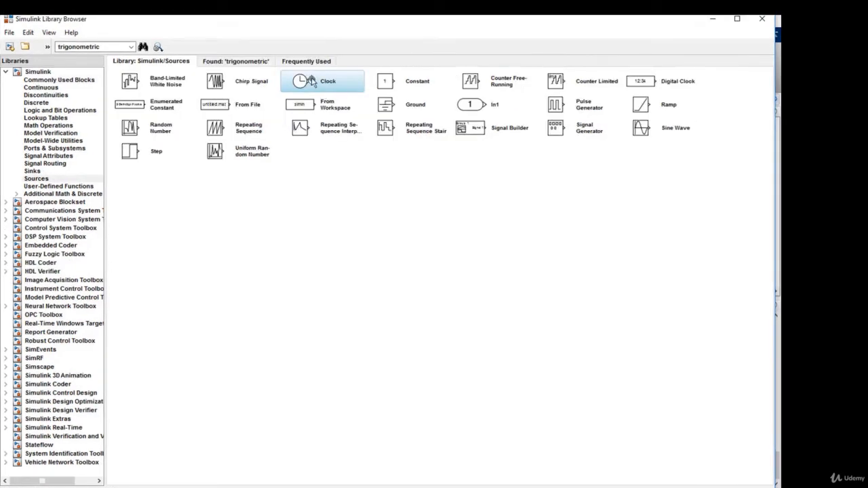
pyautogui.rightClick(310, 81)
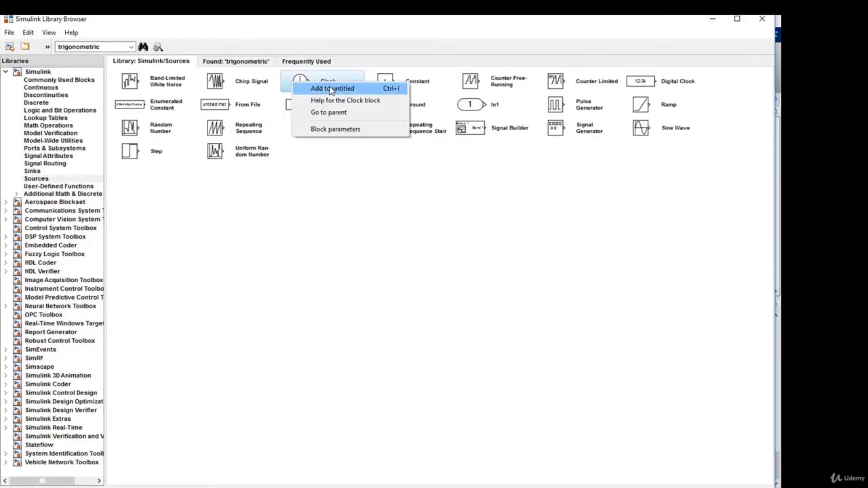
pyautogui.click(333, 88)
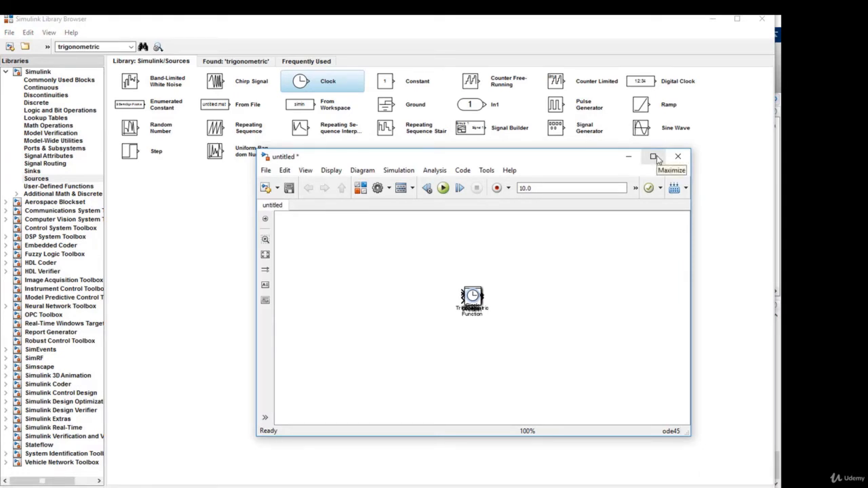
# Step: Maximize the model window and spread the stacked blocks apart across the canvas so each one stands alone
pyautogui.click(654, 157)
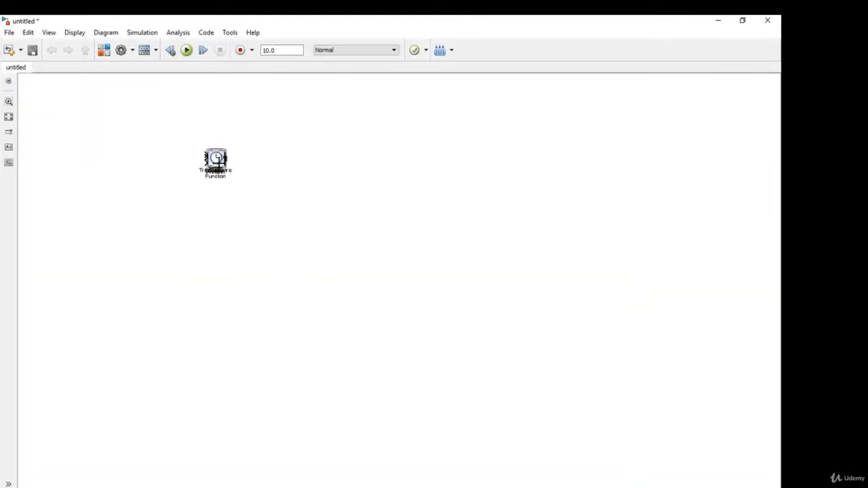
pyautogui.moveTo(215, 159); pyautogui.dragTo(580, 213)
pyautogui.moveTo(219, 161); pyautogui.dragTo(227, 256)
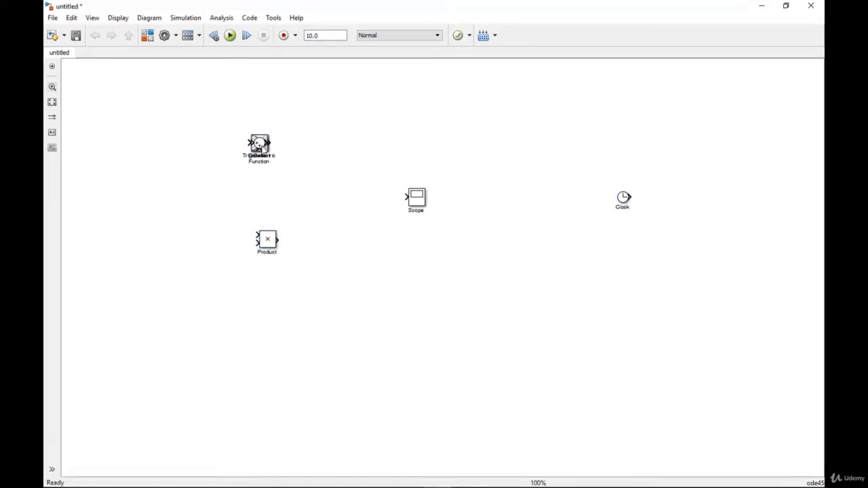
pyautogui.moveTo(260, 146); pyautogui.dragTo(193, 154)
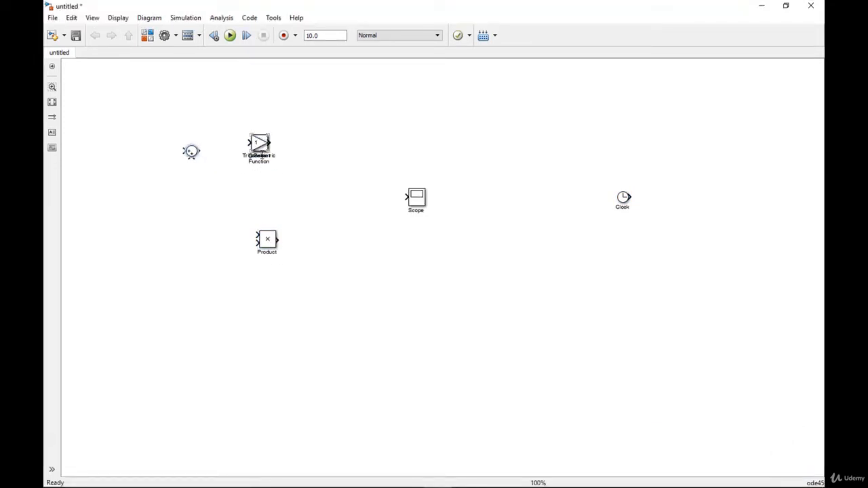
pyautogui.moveTo(261, 149); pyautogui.dragTo(393, 354)
pyautogui.moveTo(266, 147); pyautogui.dragTo(502, 353)
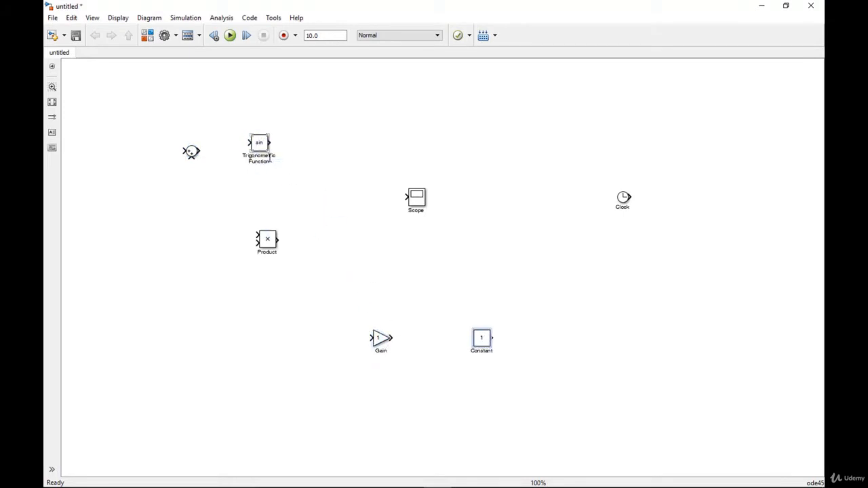
pyautogui.moveTo(260, 145); pyautogui.dragTo(271, 379)
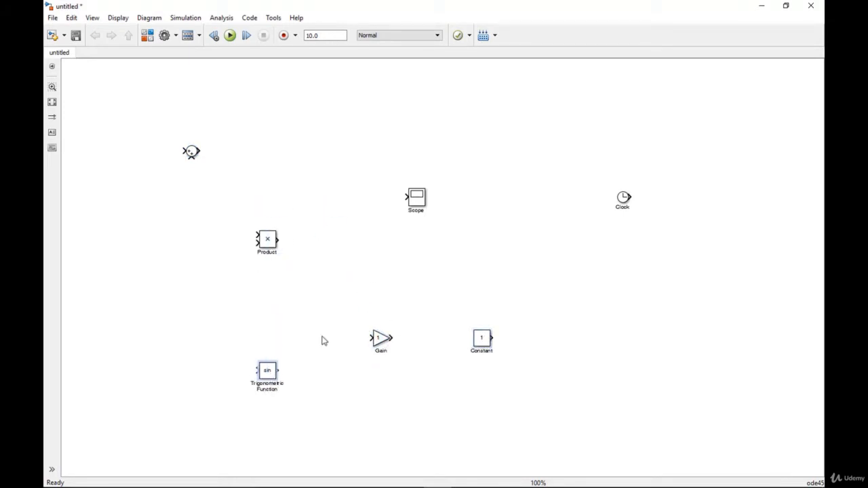
# Step: Reposition the Scope, Clock and Sum blocks lower on the canvas and the Trigonometric Function block near its upper-left corner
pyautogui.moveTo(417, 199); pyautogui.dragTo(592, 362)
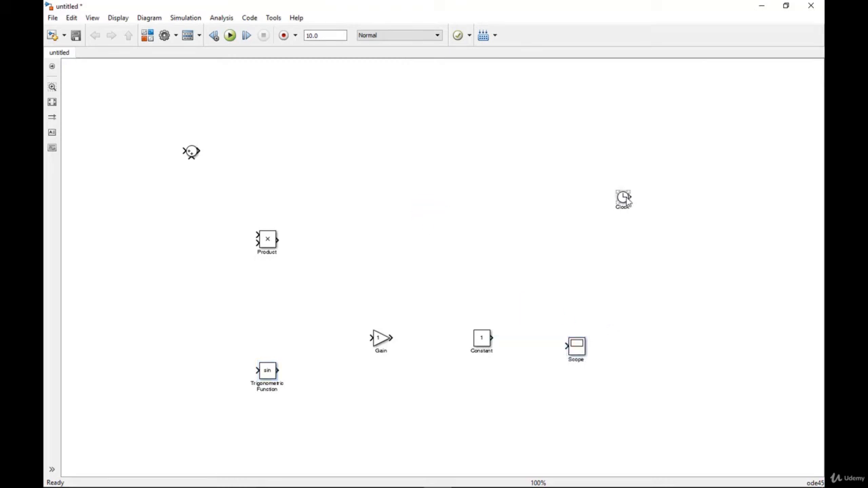
pyautogui.moveTo(624, 199); pyautogui.dragTo(685, 318)
pyautogui.moveTo(193, 153); pyautogui.dragTo(471, 408)
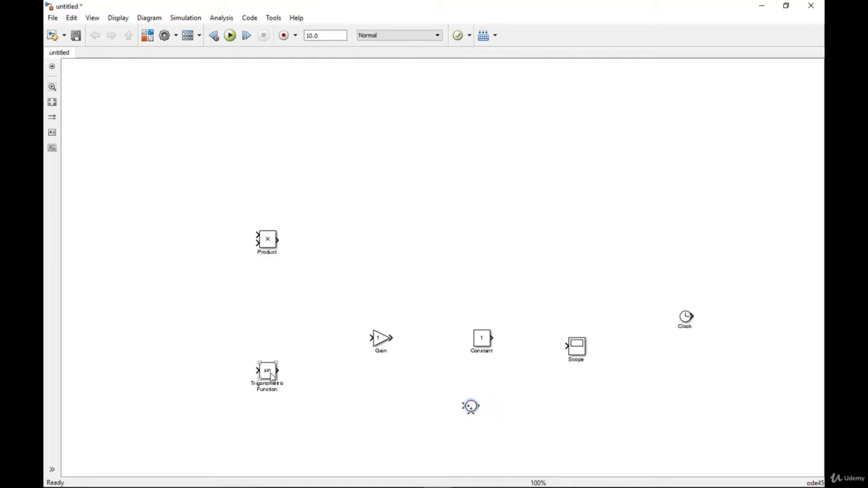
pyautogui.moveTo(268, 378); pyautogui.dragTo(168, 112)
# Step: Set the Trigonometric Function block's function to cos
pyautogui.doubleClick(168, 112)
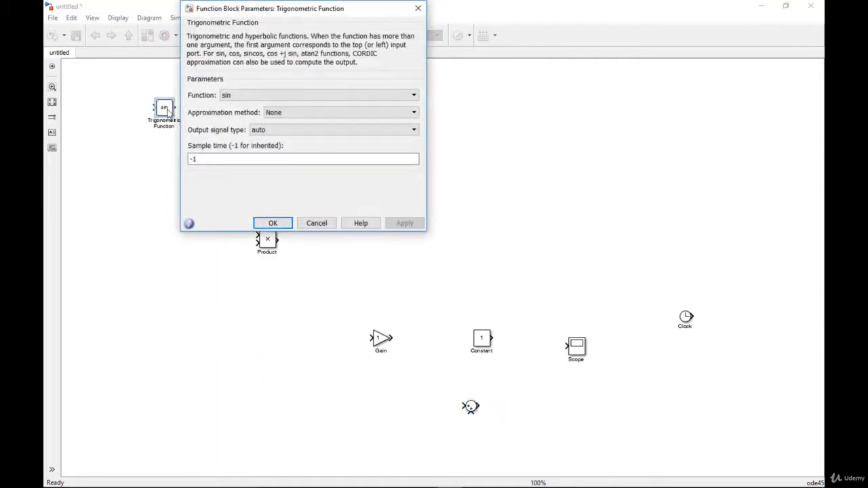
pyautogui.click(284, 95)
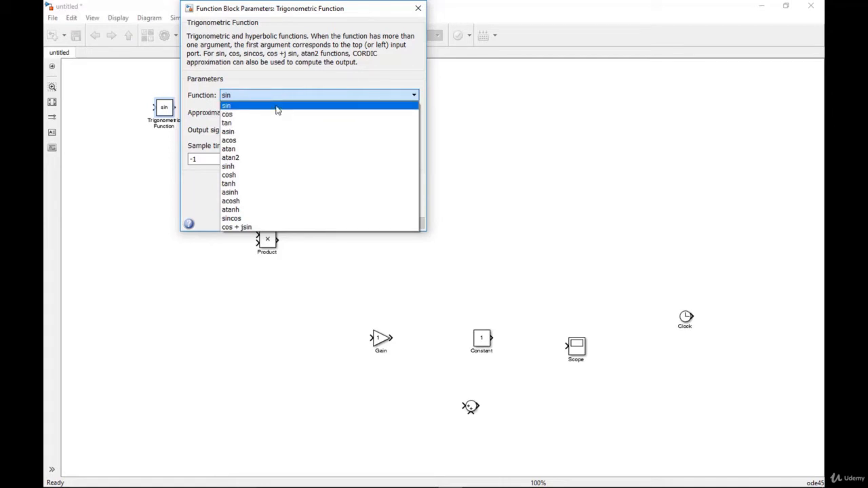
pyautogui.click(271, 114)
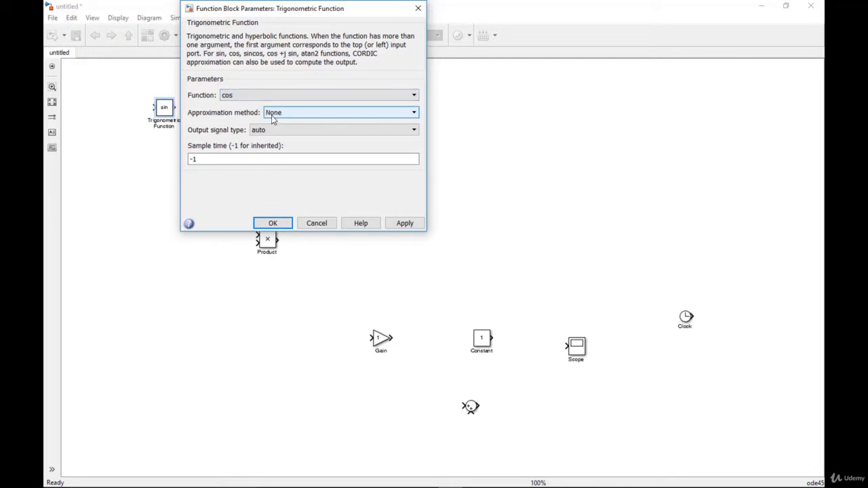
pyautogui.click(274, 223)
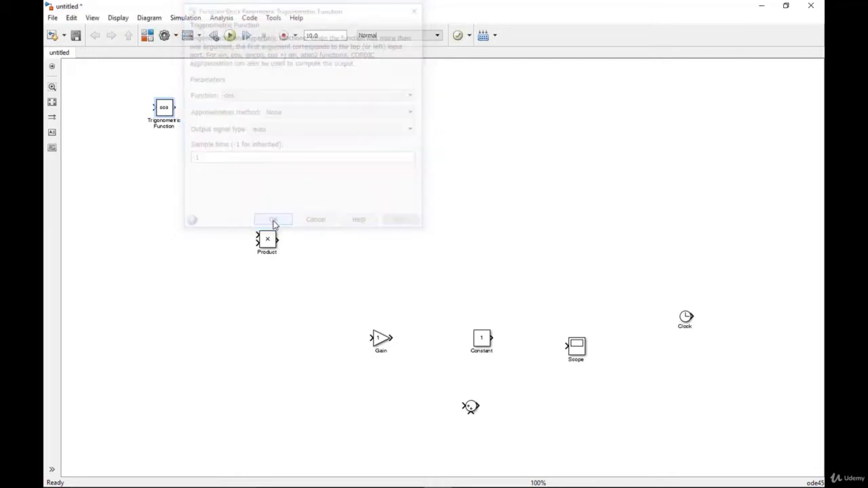
# Step: Feed the Clock and Constant through the Product block into the cosine block, and set the Constant value to pi
pyautogui.moveTo(267, 243); pyautogui.dragTo(243, 380)
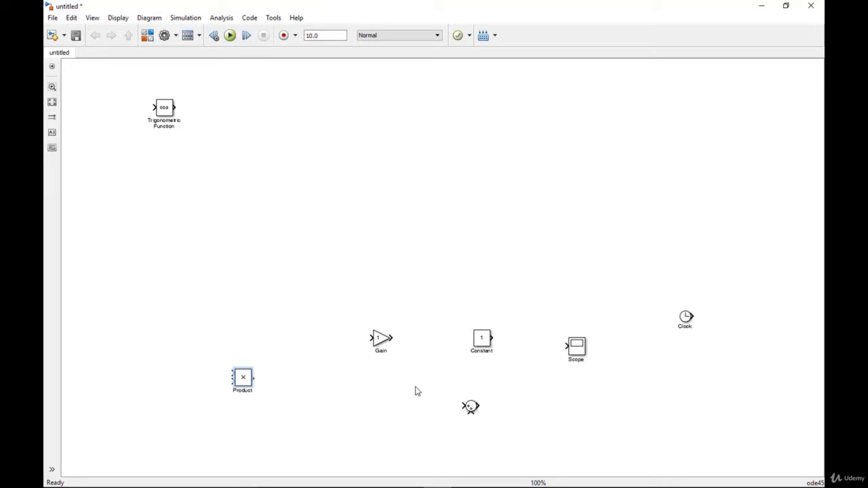
pyautogui.click(701, 314)
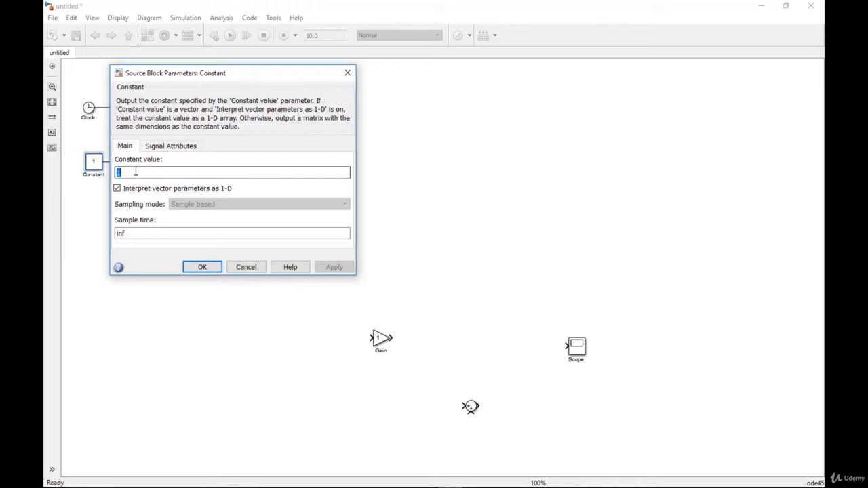
pyautogui.write('pi')
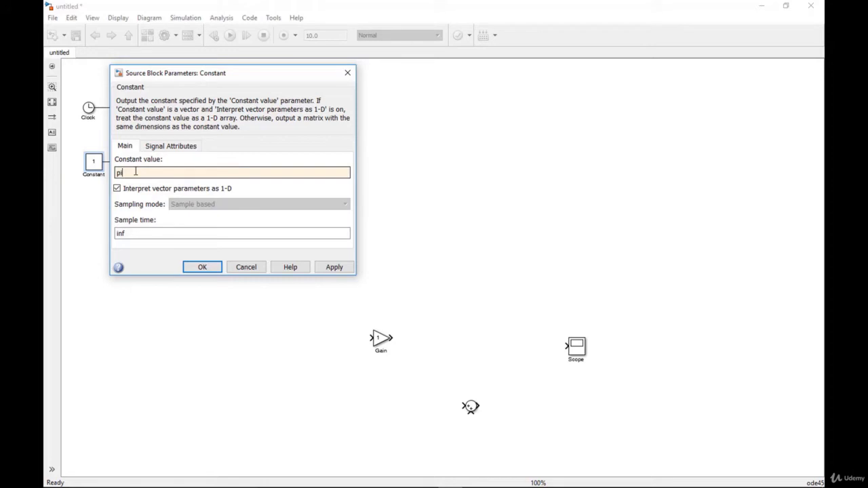
pyautogui.click(129, 175)
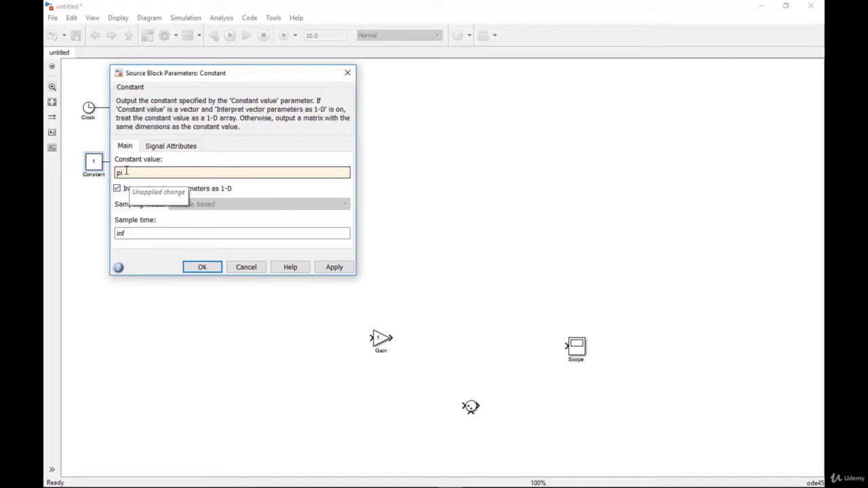
pyautogui.click(203, 268)
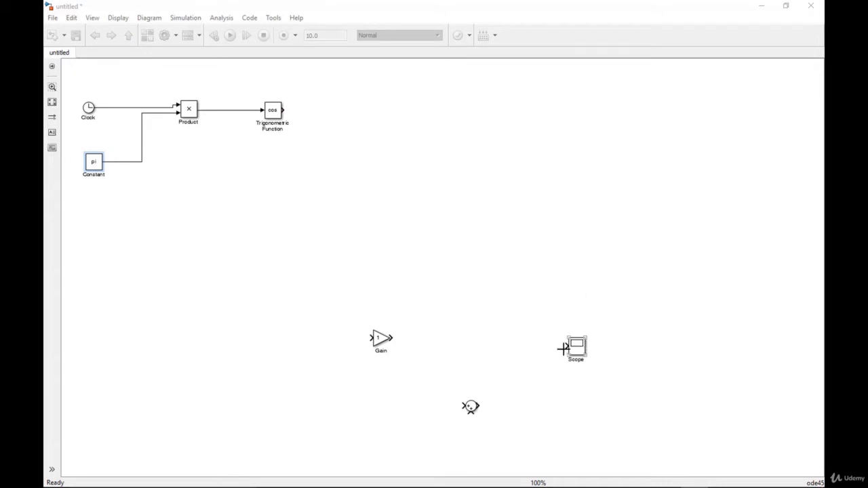
# Step: Place the Gain block after the cosine block, connect the cosine output to it and set its gain to 6
pyautogui.moveTo(381, 344); pyautogui.dragTo(378, 114)
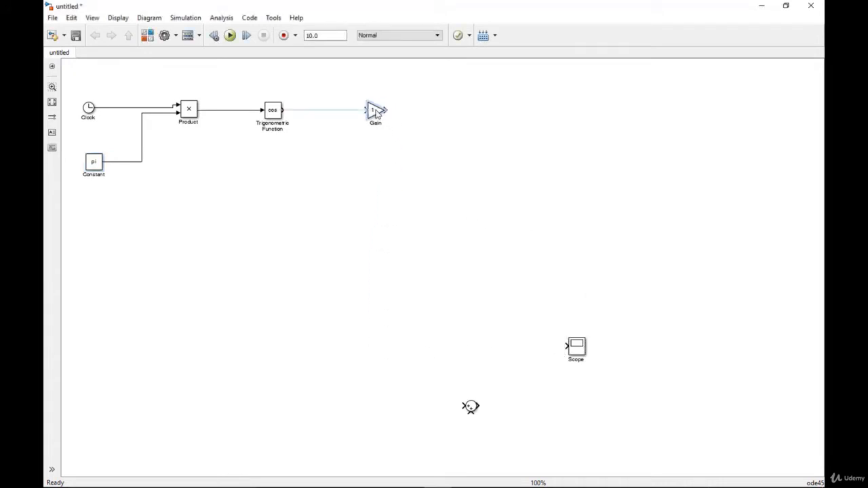
pyautogui.moveTo(282, 110); pyautogui.dragTo(371, 110)
pyautogui.moveTo(436, 478)
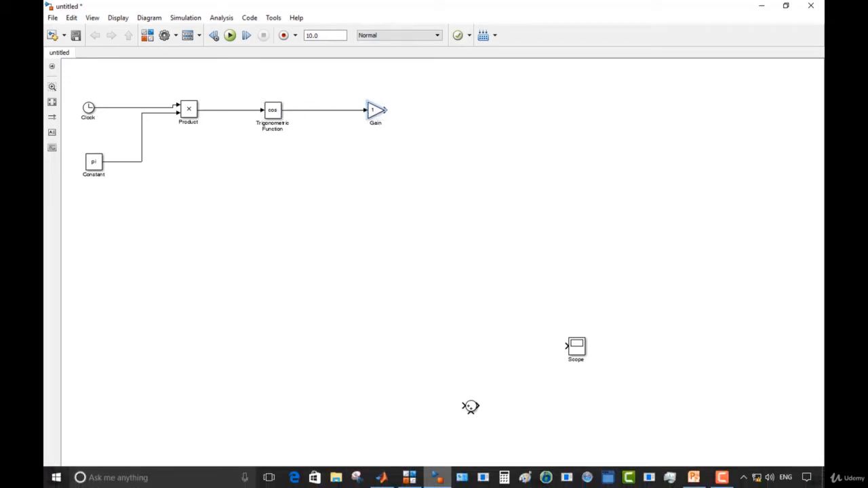
pyautogui.click(374, 113)
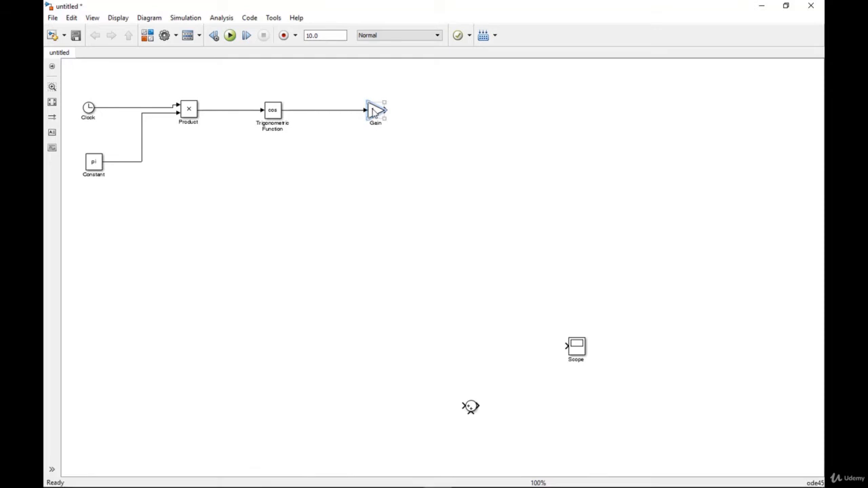
pyautogui.doubleClick(373, 113)
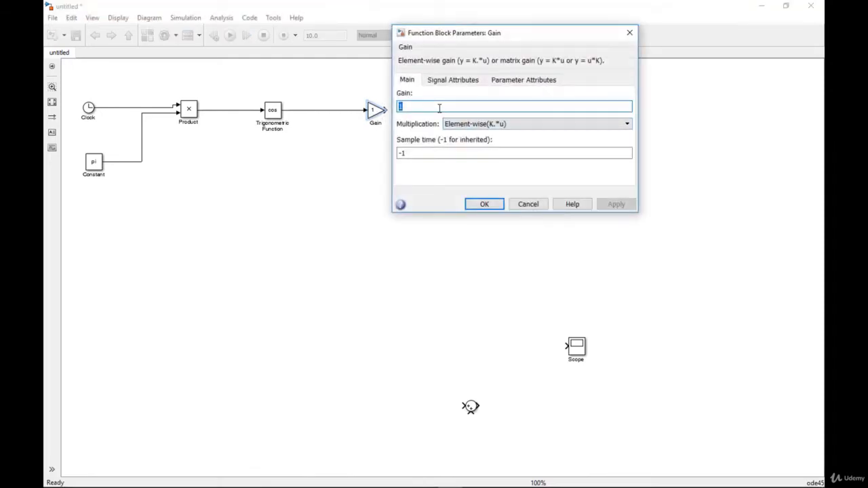
pyautogui.write('6')
pyautogui.click(482, 206)
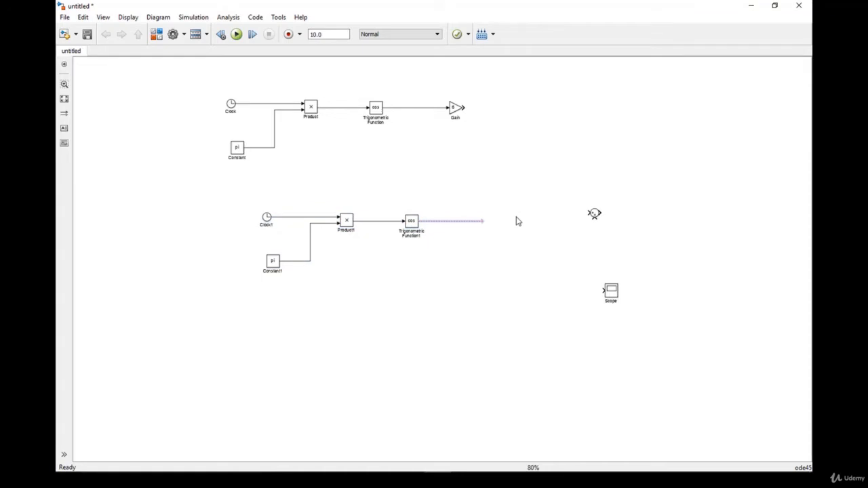
# Step: Place the copied cosine branch below the original one and set its Constant value to 2*pi
pyautogui.hotkey('ctrl', 'z')
pyautogui.click(468, 300)
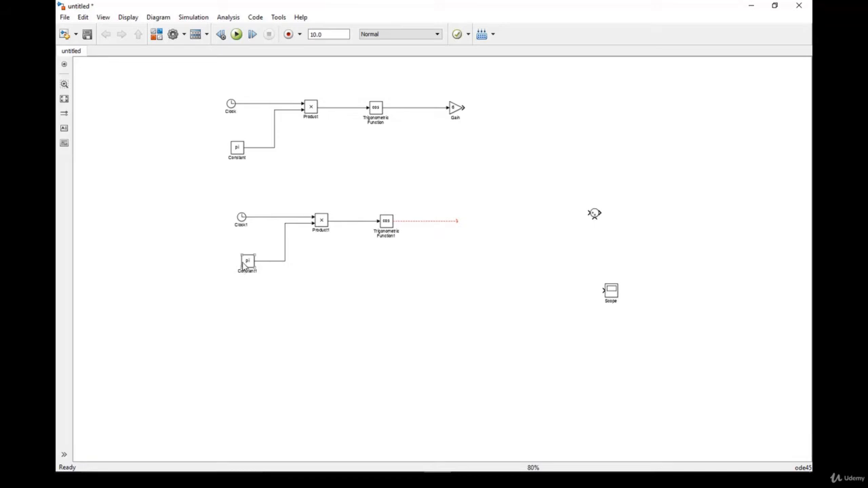
pyautogui.moveTo(583, 469)
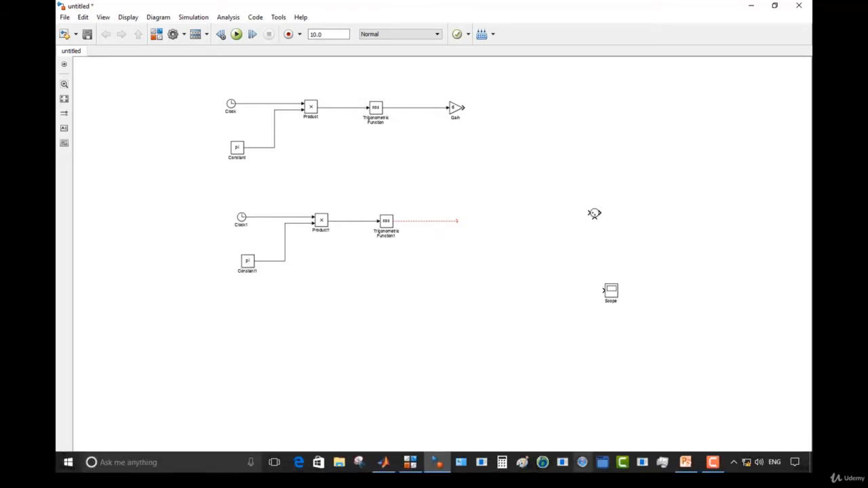
pyautogui.click(688, 465)
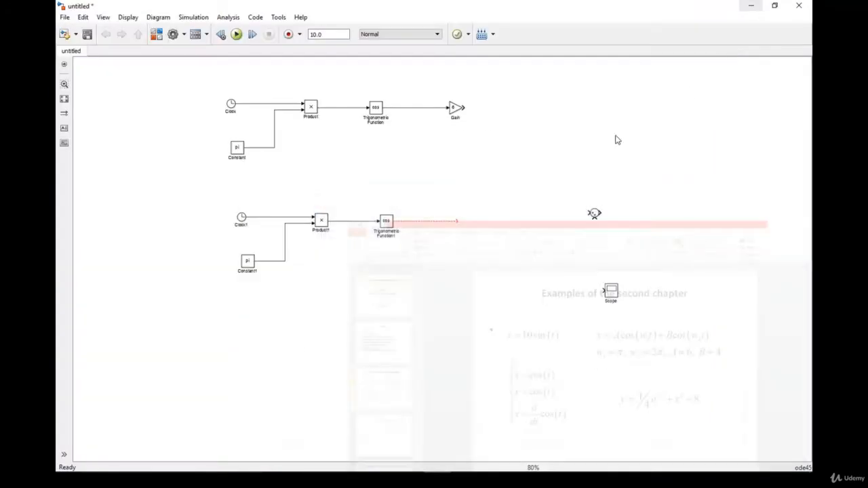
pyautogui.click(751, 7)
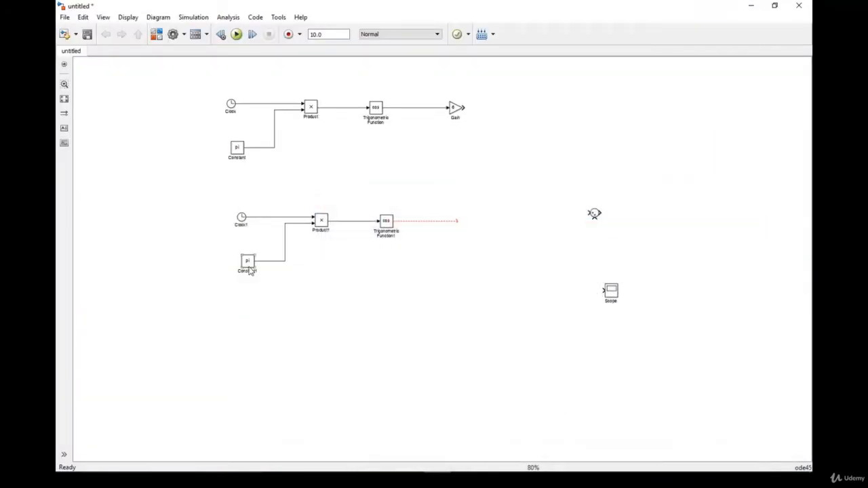
pyautogui.doubleClick(247, 262)
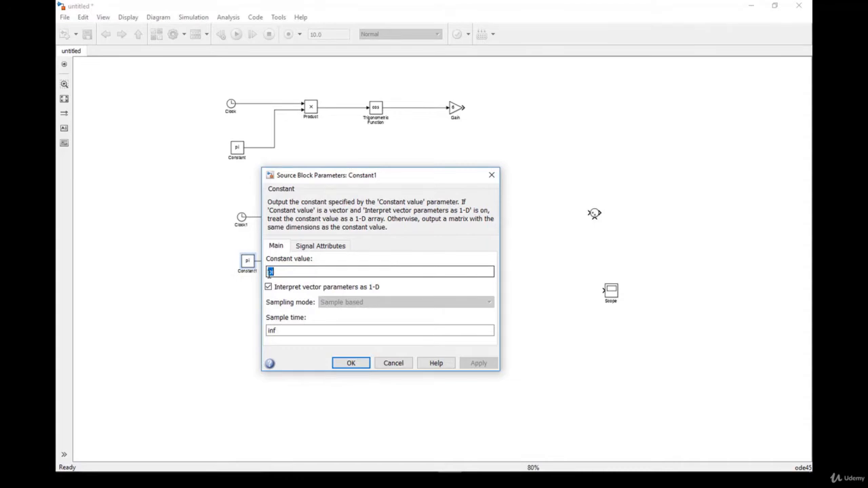
pyautogui.write('2*pi')
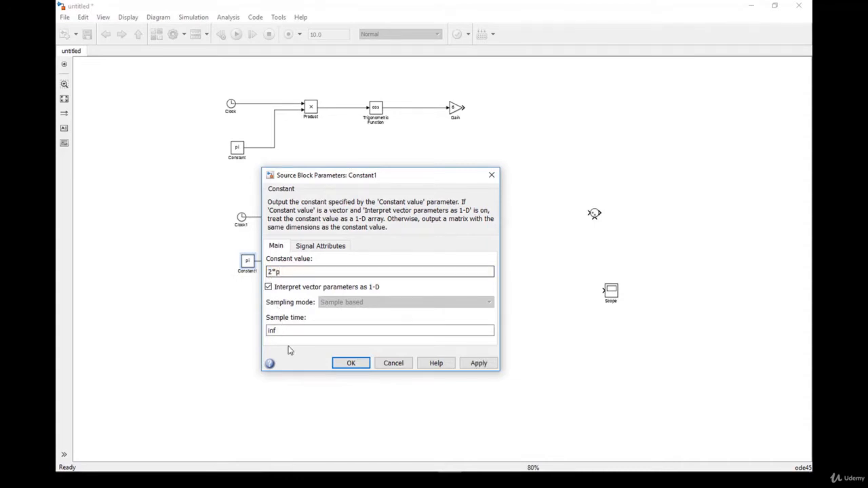
pyautogui.click(351, 364)
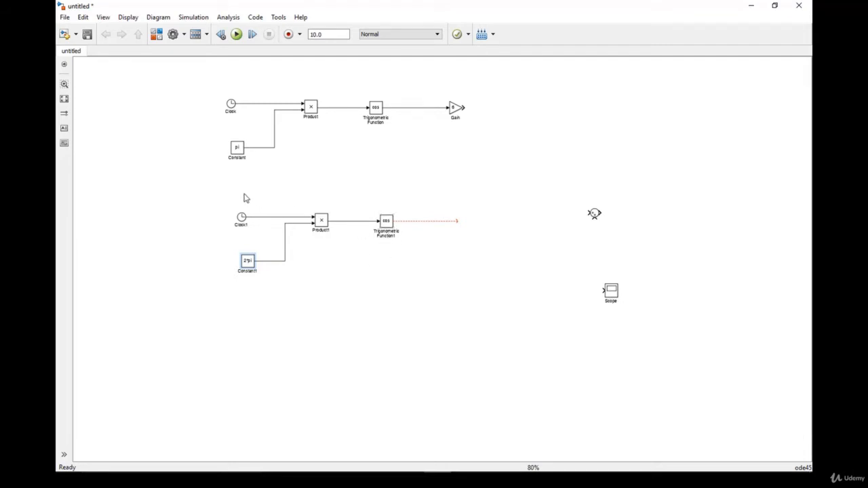
# Step: Copy the 2*pi branch of Clock, Constant, Product and cosine blocks and place the duplicate below it
pyautogui.moveTo(227, 200); pyautogui.dragTo(406, 292)
pyautogui.rightClick(370, 224)
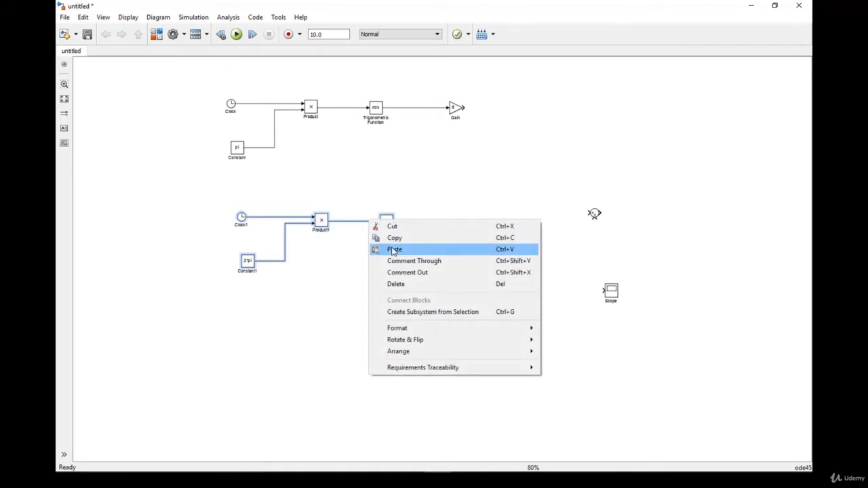
pyautogui.click(388, 237)
pyautogui.click(312, 349)
pyautogui.rightClick(312, 349)
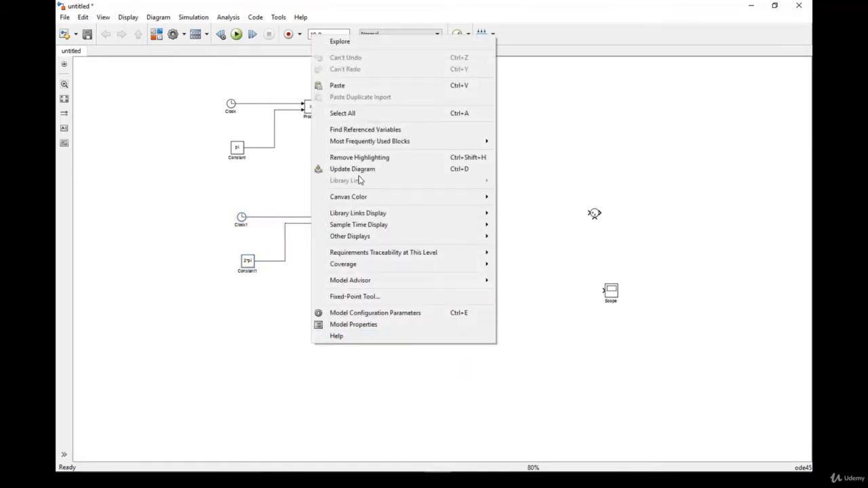
pyautogui.click(346, 87)
pyautogui.moveTo(395, 356); pyautogui.dragTo(329, 350)
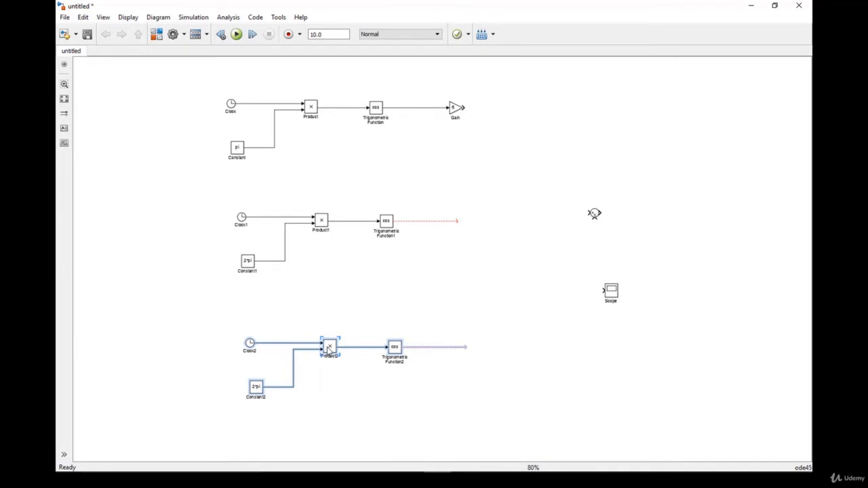
# Step: Change the Trigonometric Function block in the lowest branch to sin
pyautogui.doubleClick(397, 349)
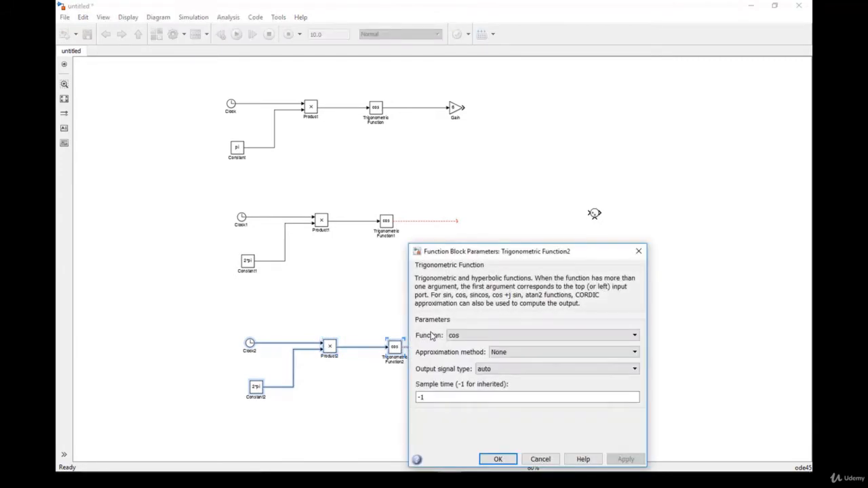
pyautogui.click(466, 339)
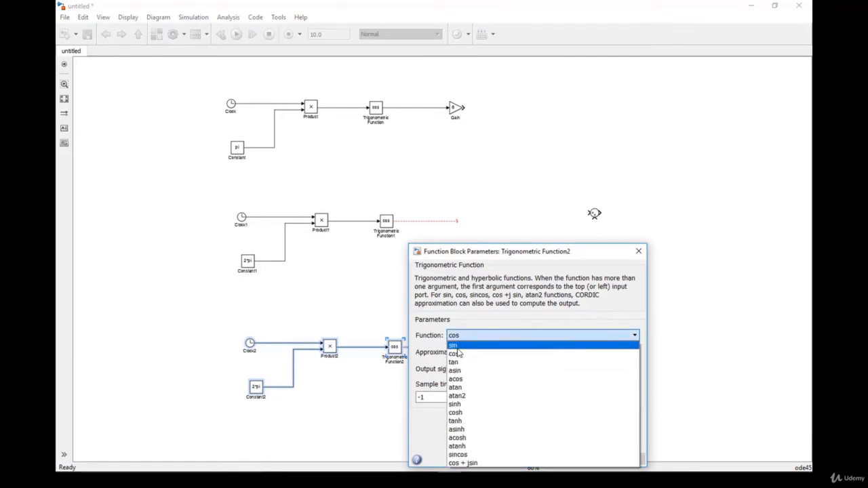
pyautogui.click(466, 346)
pyautogui.click(502, 460)
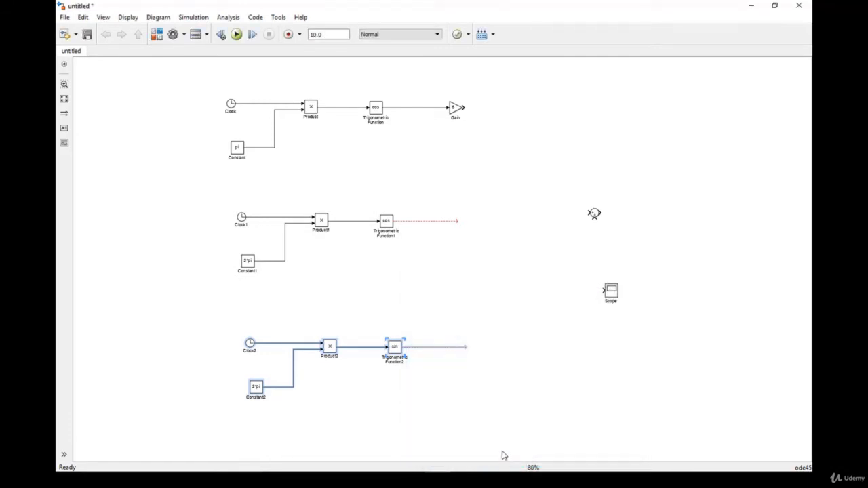
# Step: Move the Sum and Scope blocks farther right to free space after the three branches
pyautogui.click(513, 388)
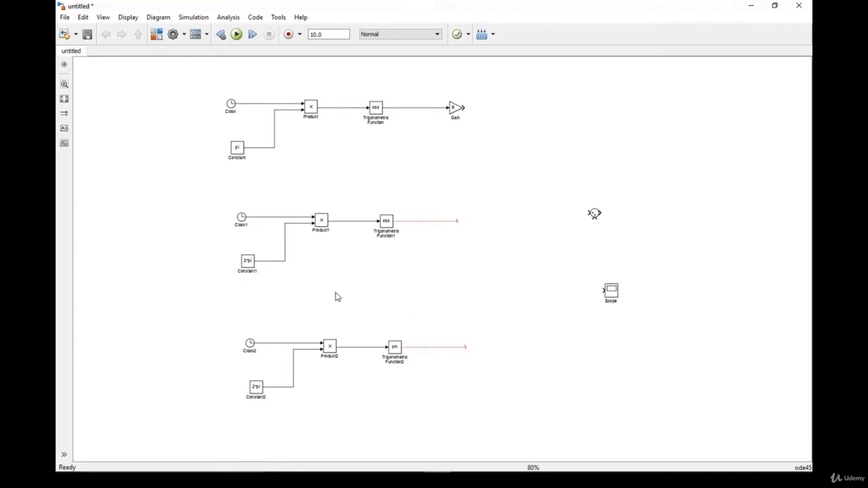
pyautogui.moveTo(595, 216); pyautogui.dragTo(626, 228)
pyautogui.moveTo(614, 300); pyautogui.dragTo(687, 314)
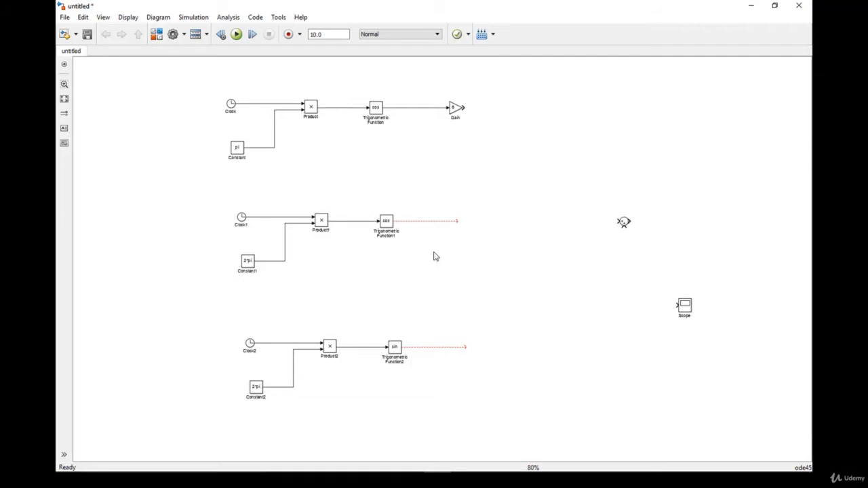
# Step: Switch to the Simulink Library Browser, search for divide and locate the Divide block in the Math Operations library
pyautogui.moveTo(445, 468)
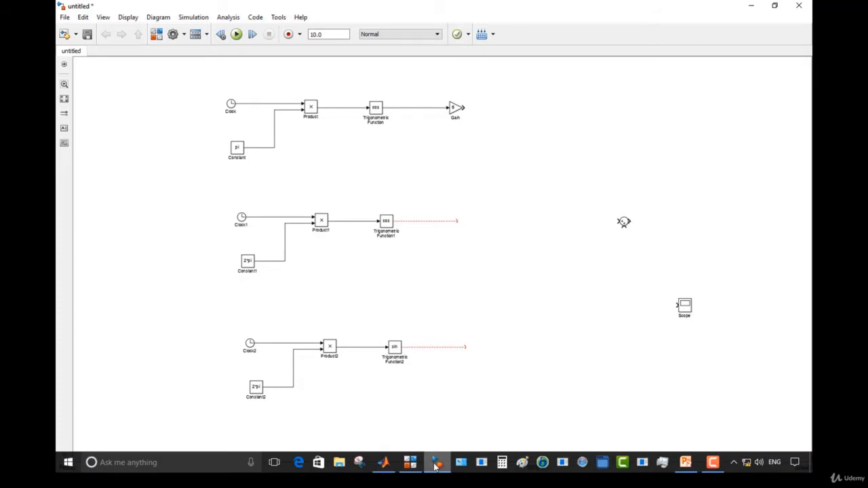
pyautogui.click(409, 415)
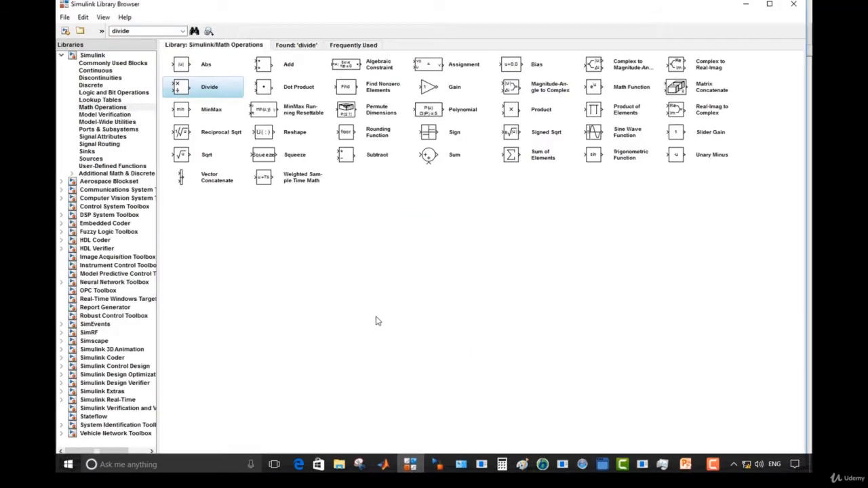
pyautogui.doubleClick(136, 32)
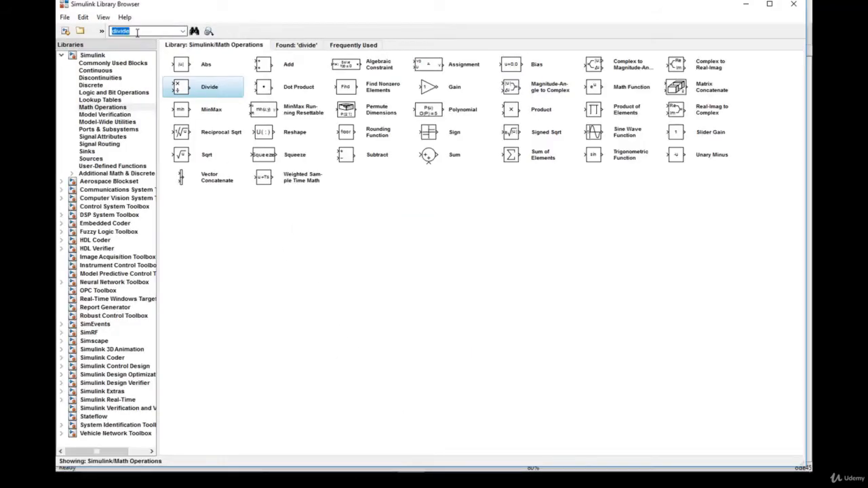
pyautogui.press('BackSpace')
pyautogui.hotkey('ctrl', 'z')
pyautogui.press('Return')
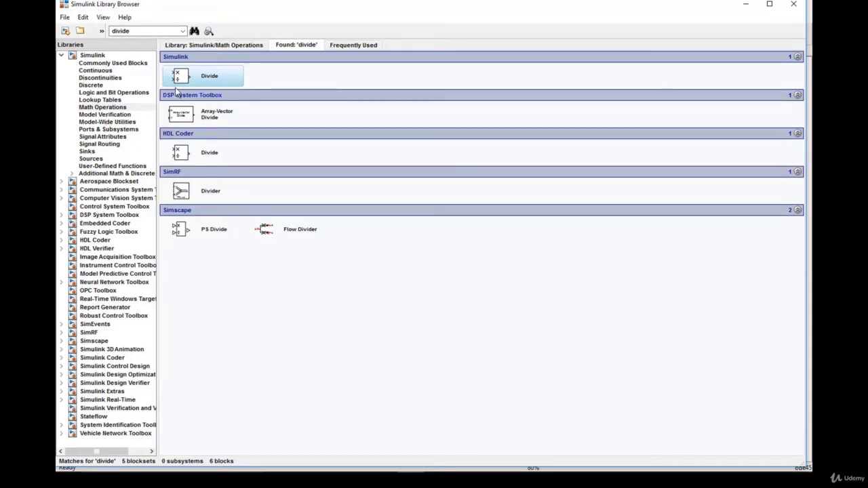
pyautogui.click(119, 115)
pyautogui.click(121, 108)
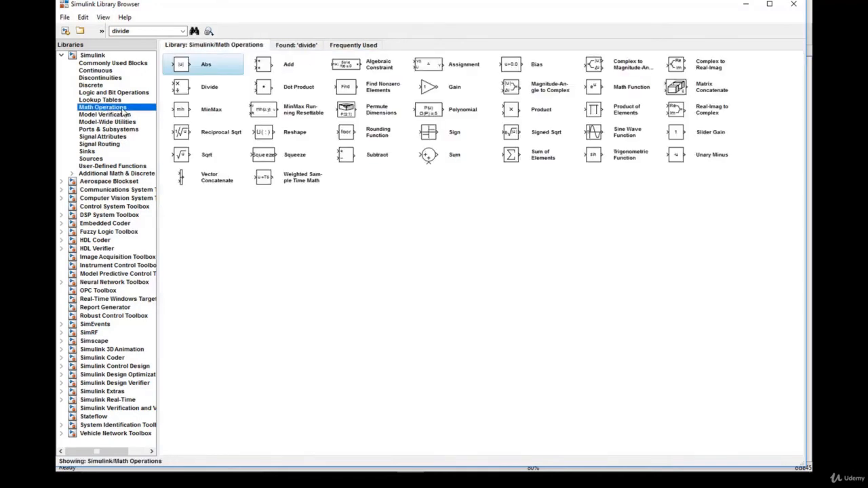
pyautogui.click(201, 91)
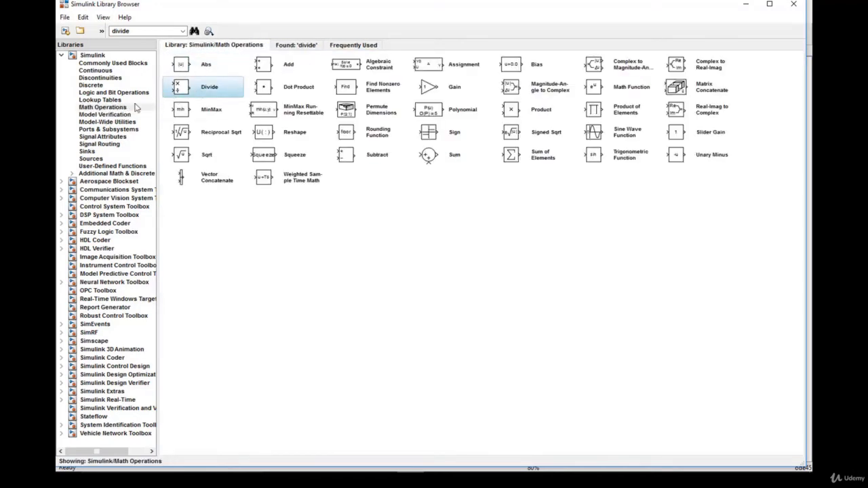
# Step: Add a Divide block from the Math Operations library to the untitled model and return to the model
pyautogui.click(99, 113)
pyautogui.click(103, 108)
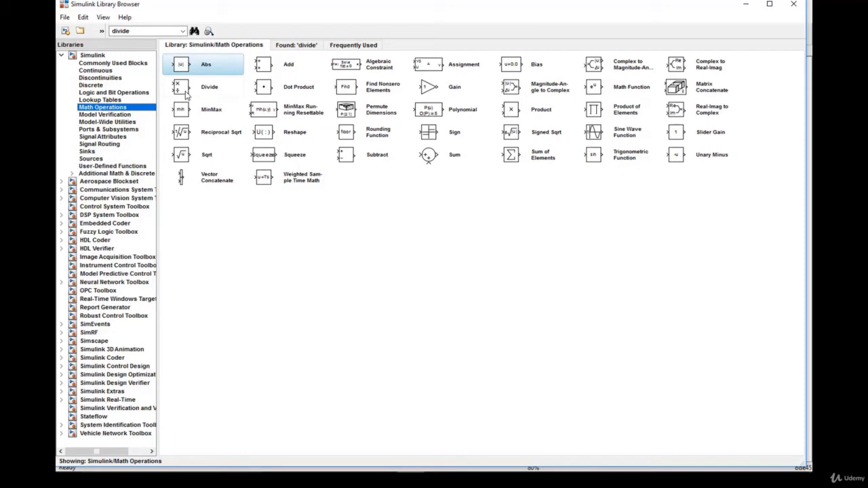
pyautogui.click(186, 95)
pyautogui.rightClick(183, 92)
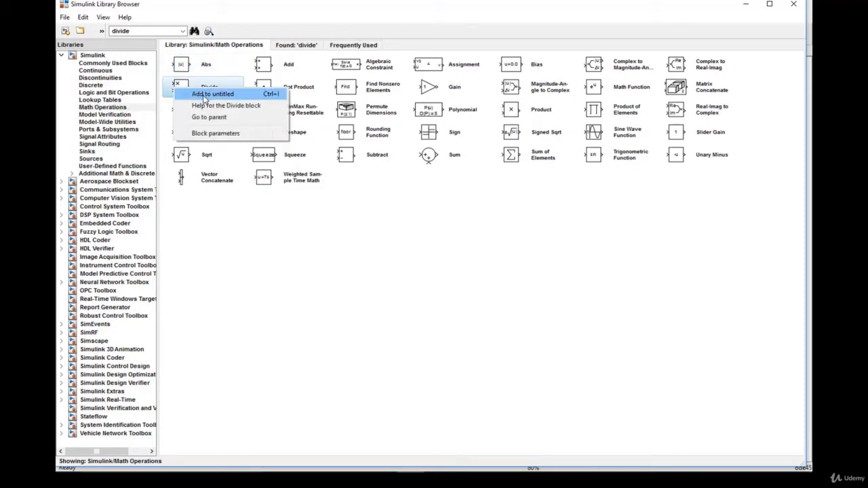
pyautogui.click(204, 95)
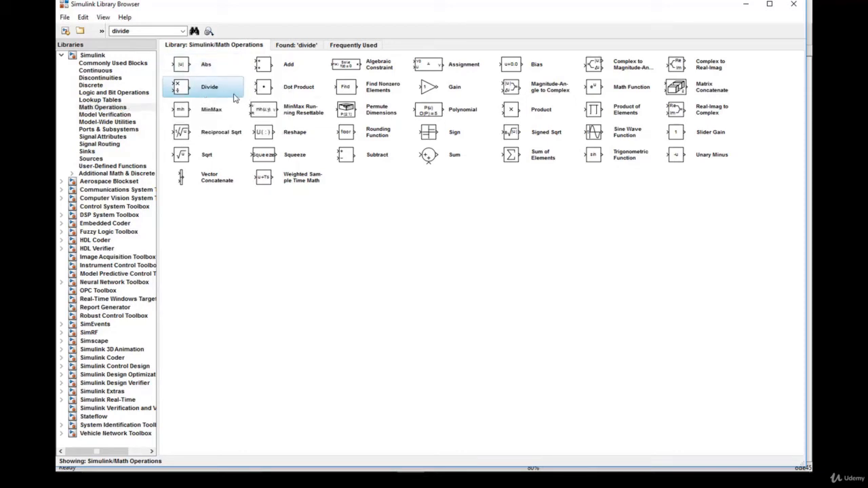
pyautogui.click(745, 7)
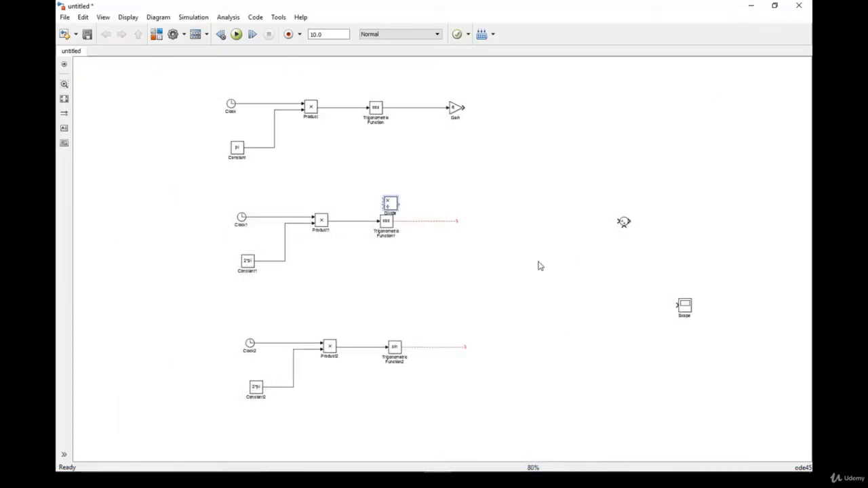
# Step: Place the Divide block after the two lower branches and connect the cos output to its multiply input and sin to its divide input
pyautogui.moveTo(395, 207); pyautogui.dragTo(553, 282)
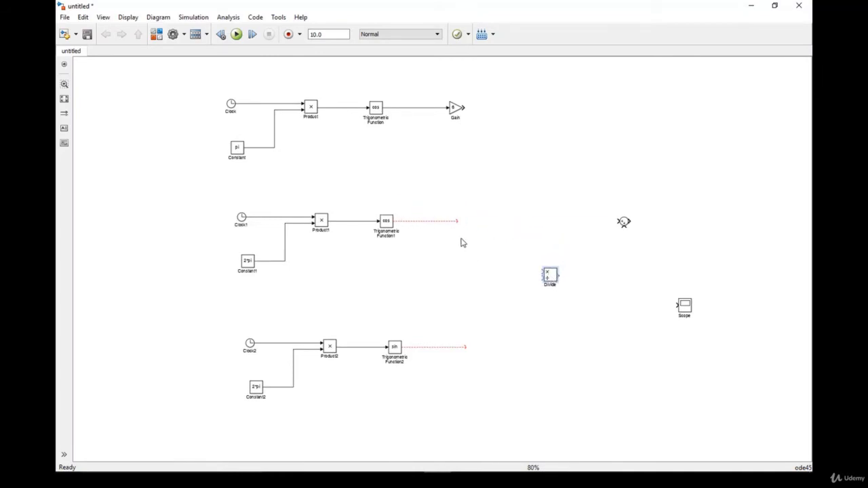
pyautogui.moveTo(458, 221); pyautogui.dragTo(543, 274)
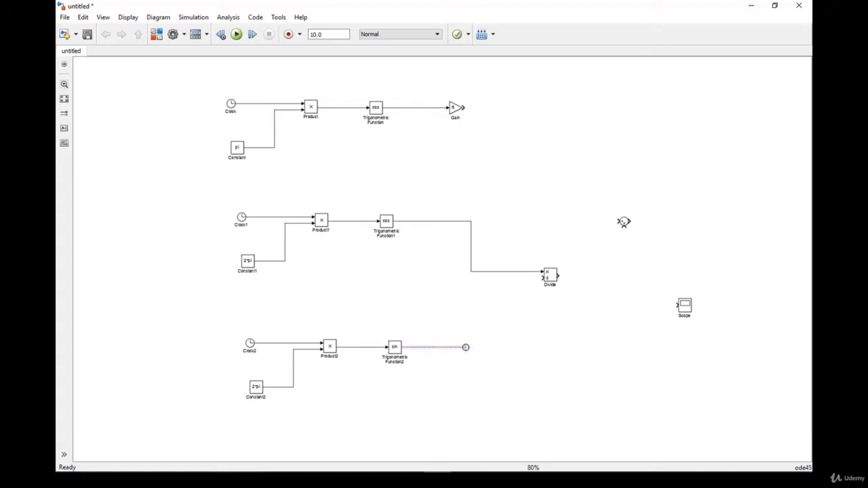
pyautogui.moveTo(465, 347); pyautogui.dragTo(540, 280)
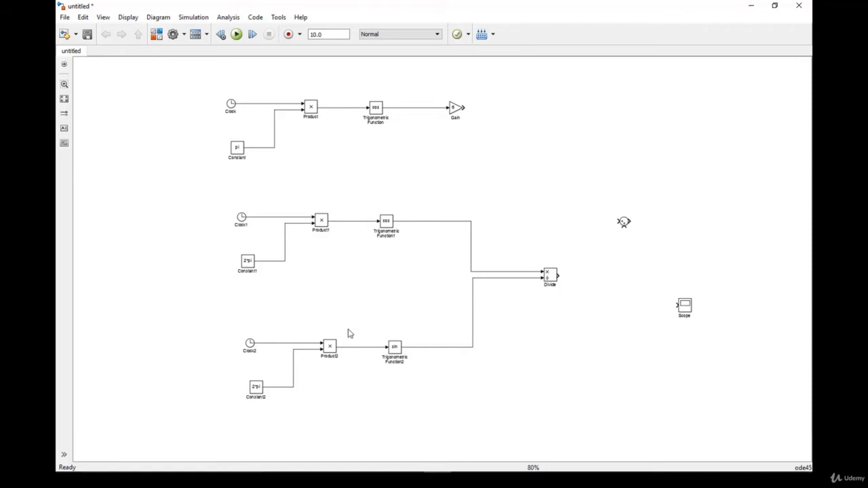
# Step: Copy the Gain block of the top branch and place the duplicate just after the Divide block
pyautogui.click(455, 115)
pyautogui.rightClick(456, 108)
pyautogui.click(487, 35)
pyautogui.rightClick(524, 171)
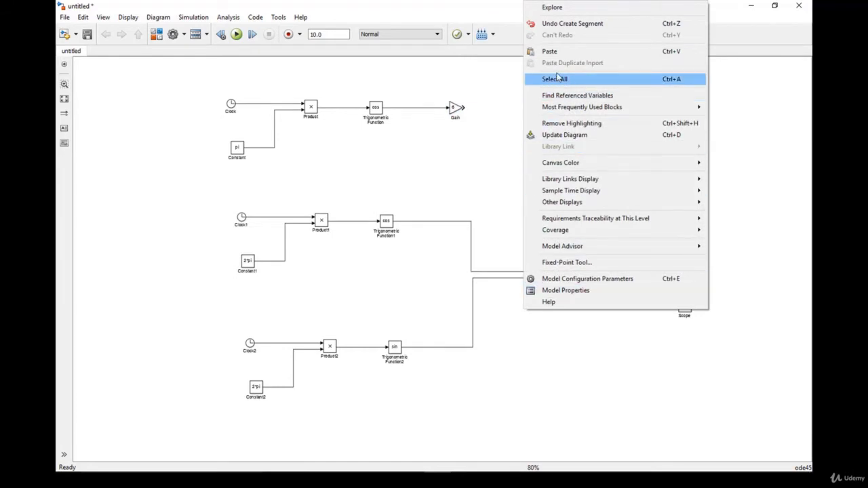
pyautogui.click(551, 53)
pyautogui.moveTo(528, 176); pyautogui.dragTo(597, 275)
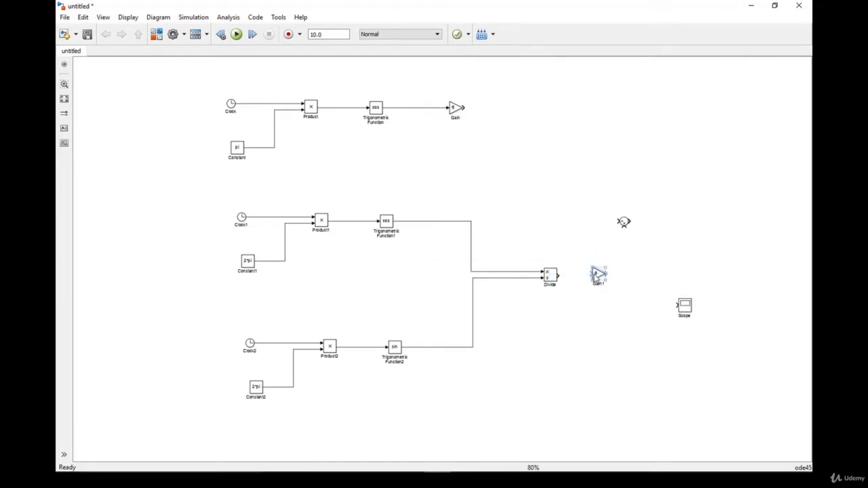
# Step: Set the copied Gain block's gain to 4 and connect the Divide output to its input
pyautogui.doubleClick(597, 275)
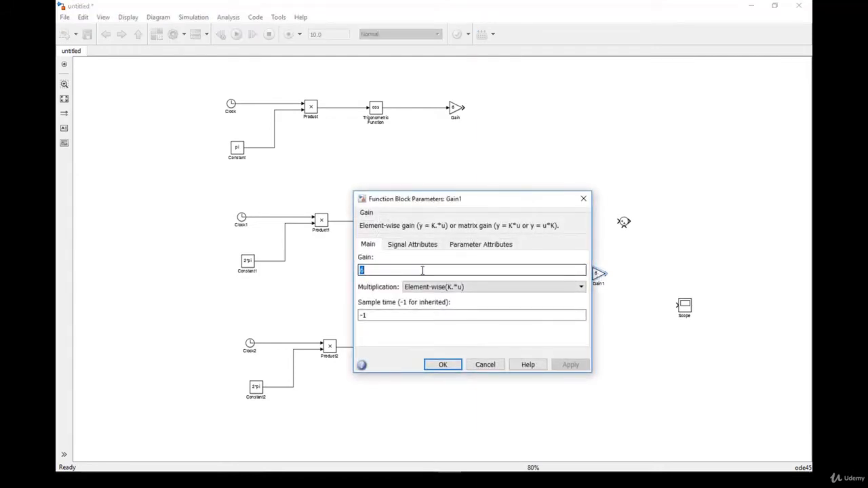
pyautogui.write('4')
pyautogui.click(443, 364)
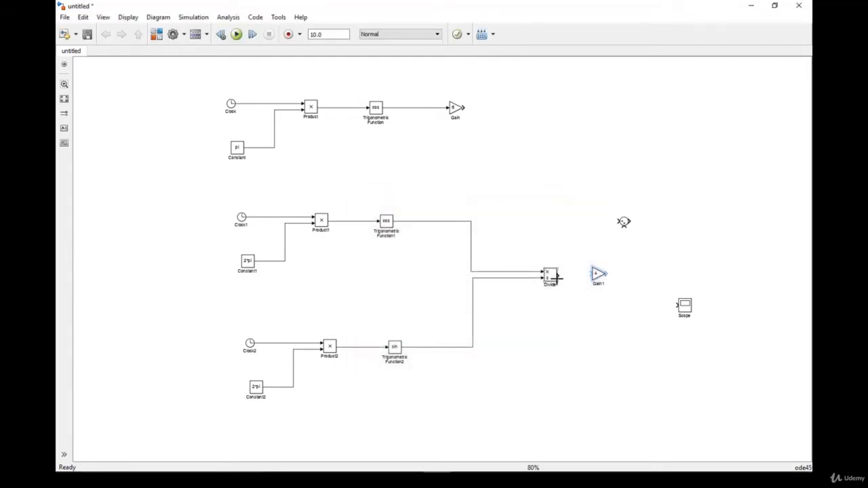
pyautogui.moveTo(558, 275); pyautogui.dragTo(605, 284)
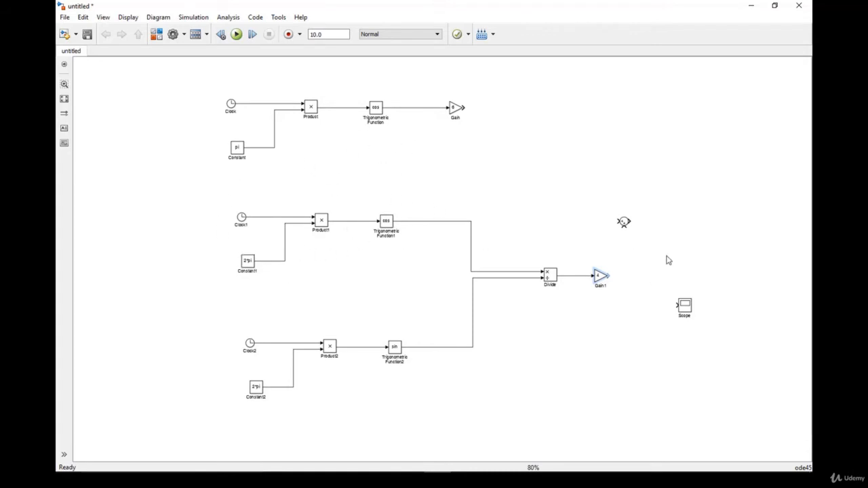
# Step: Move the Sum block up between the two gain branches and set its list of signs to ++
pyautogui.moveTo(626, 222); pyautogui.dragTo(633, 151)
pyautogui.doubleClick(632, 148)
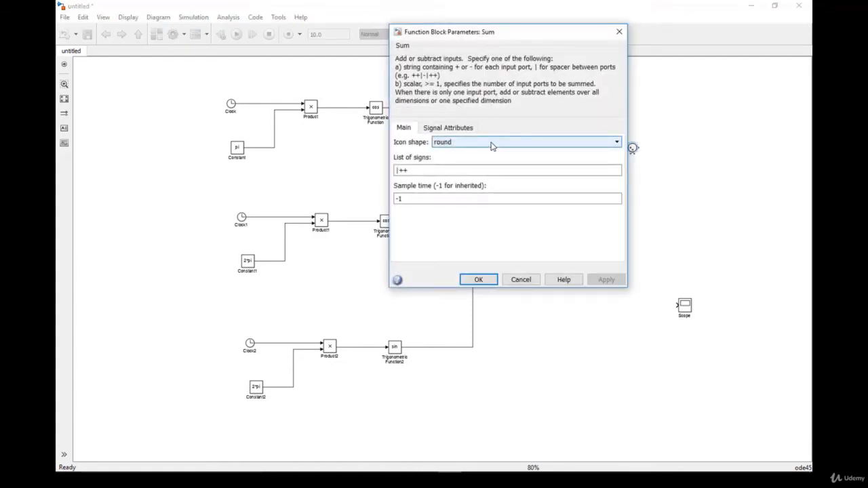
pyautogui.click(405, 170)
pyautogui.doubleClick(406, 170)
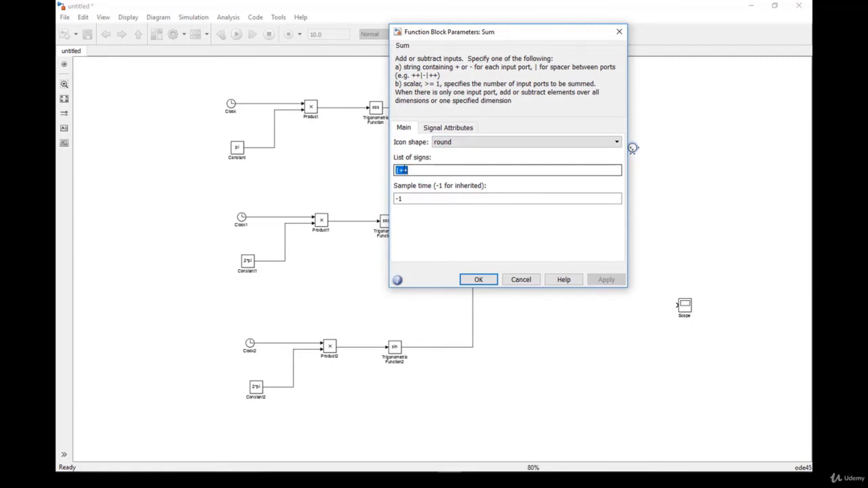
pyautogui.click(406, 170)
pyautogui.press('BackSpace')
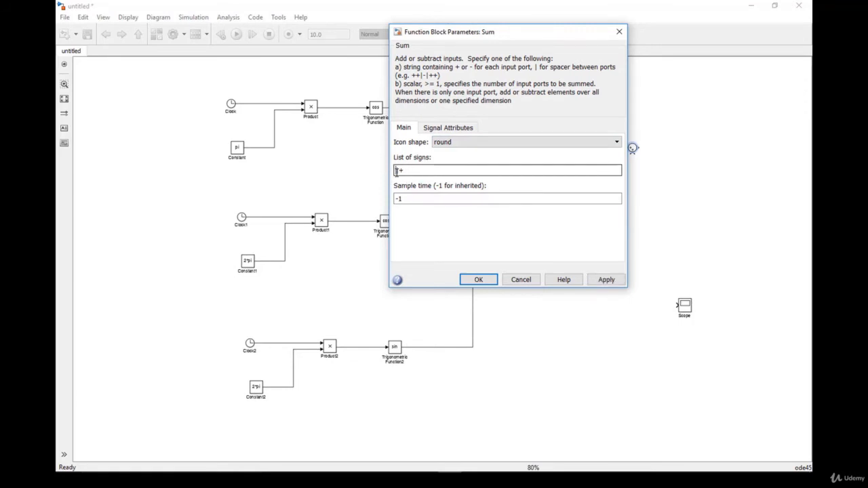
pyautogui.click(479, 279)
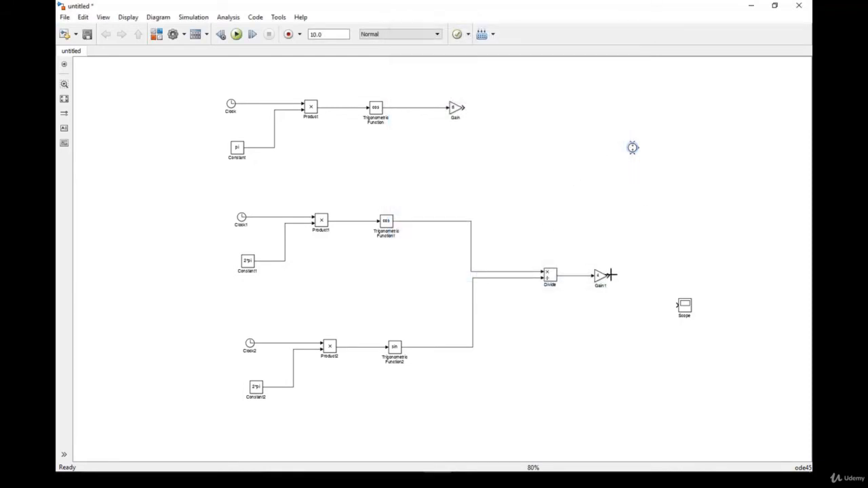
# Step: Connect both Gain outputs to the Sum block and its output to the Scope, aligned beside it, and fit the model to view
pyautogui.moveTo(612, 274); pyautogui.dragTo(632, 154)
pyautogui.moveTo(486, 106); pyautogui.dragTo(633, 140)
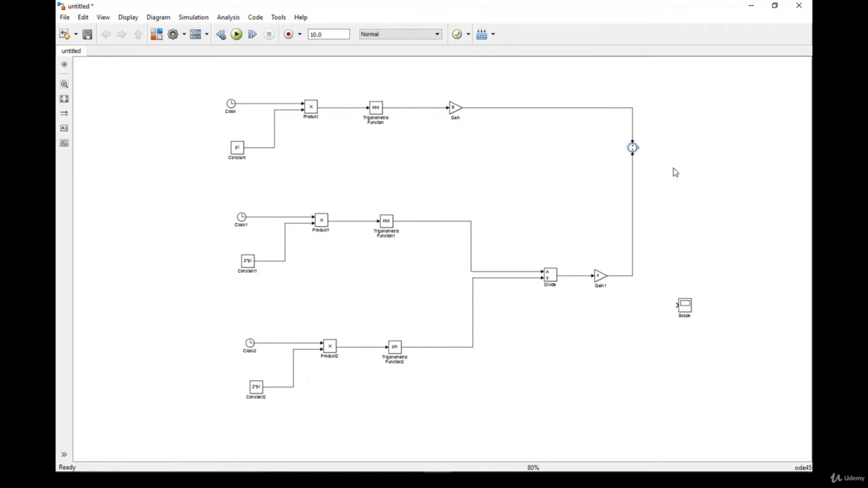
pyautogui.moveTo(689, 307)
pyautogui.mouseDown()
pyautogui.moveTo(717, 169)
pyautogui.moveTo(714, 132)
pyautogui.mouseUp()
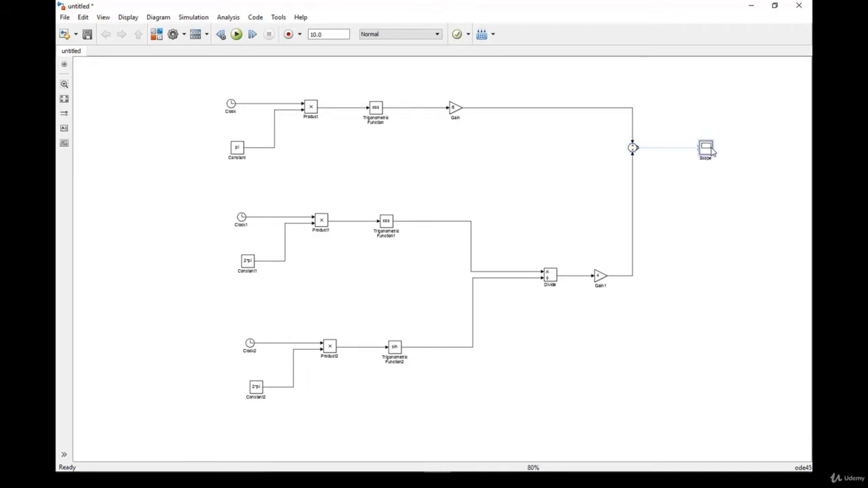
pyautogui.moveTo(639, 148); pyautogui.dragTo(699, 147)
pyautogui.click(64, 99)
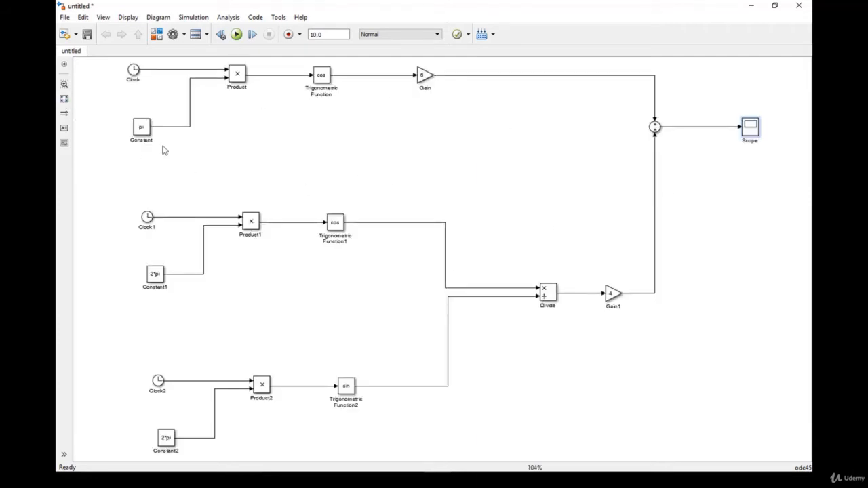
# Step: Run the simulation and examine the Scope plot enlarged and autoscaled
pyautogui.click(236, 35)
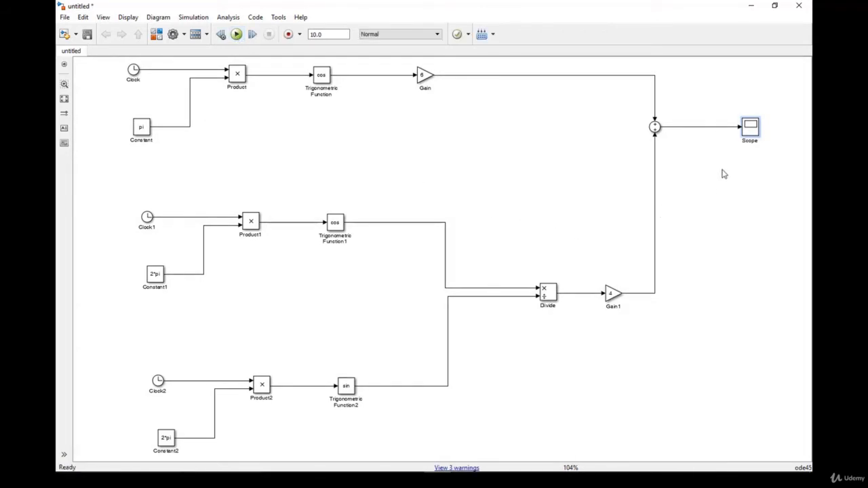
pyautogui.doubleClick(749, 133)
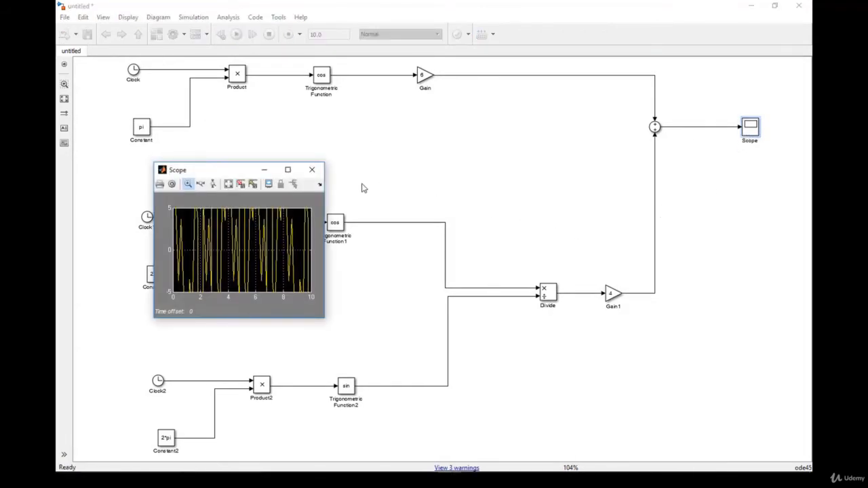
pyautogui.doubleClick(289, 171)
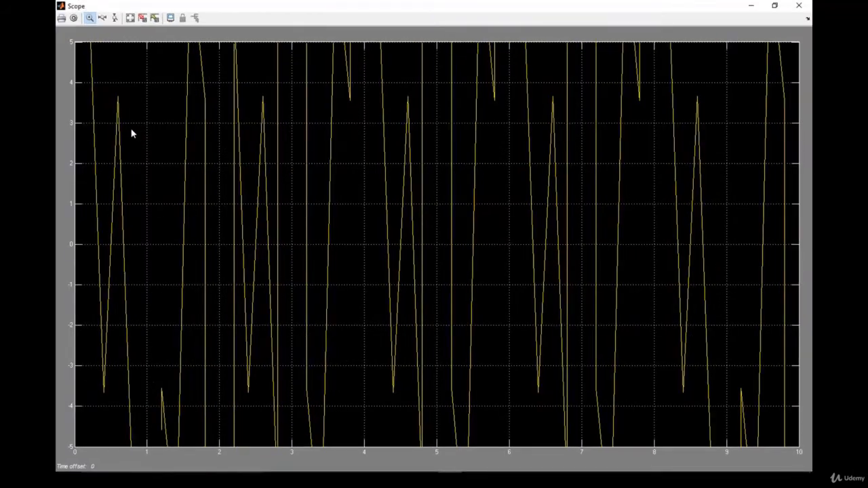
pyautogui.click(130, 19)
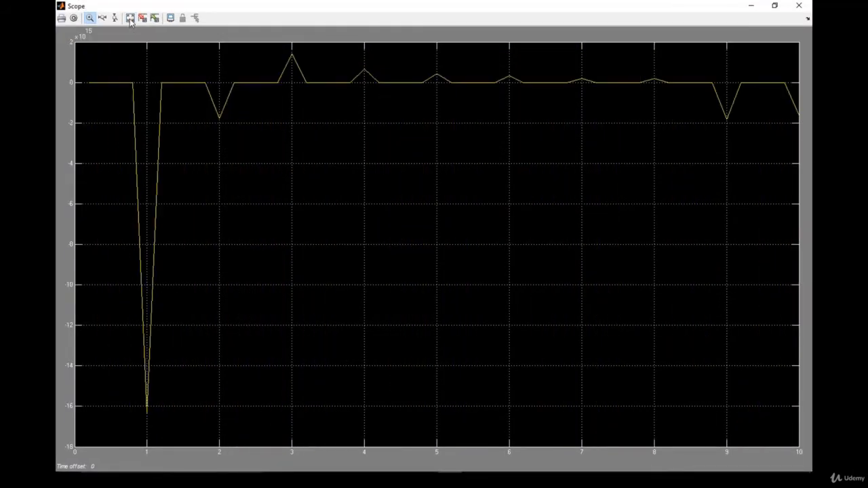
pyautogui.click(802, 5)
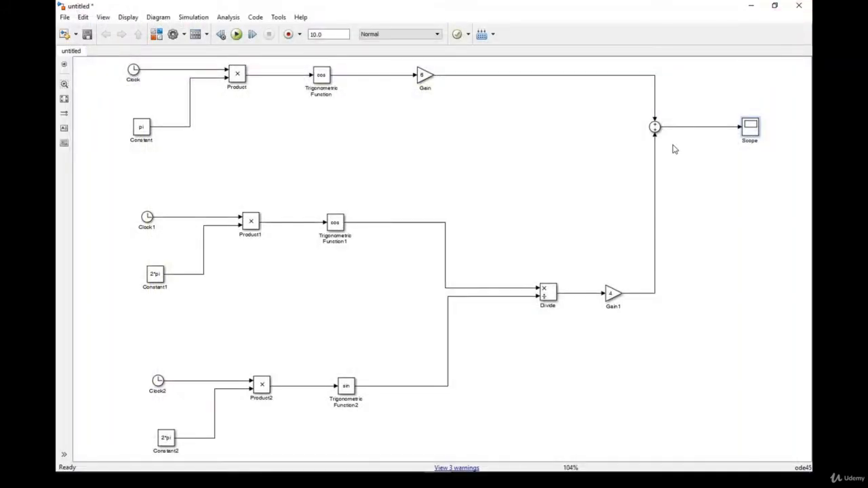
# Step: Save the model as Ex_3 in the Matlab Files folder
pyautogui.click(64, 17)
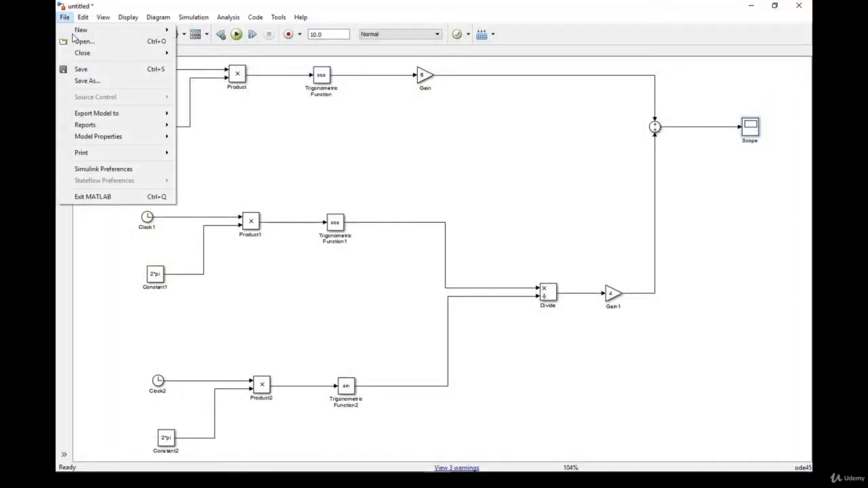
pyautogui.click(87, 81)
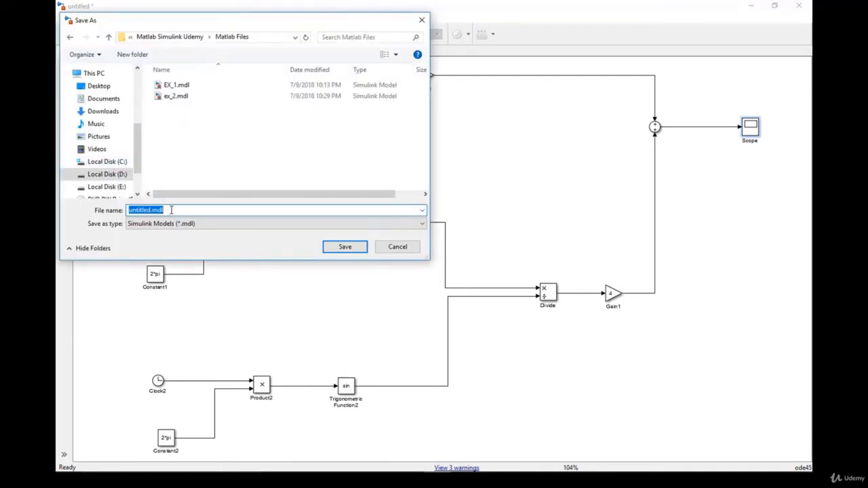
pyautogui.write('Ex')
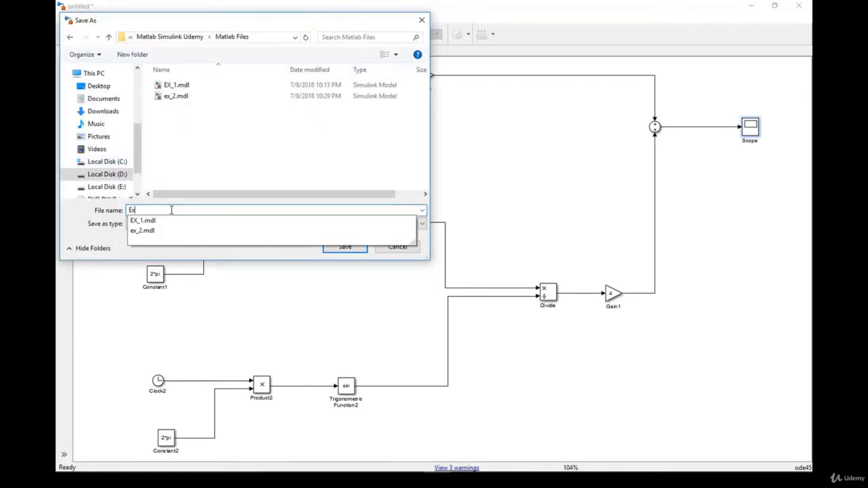
pyautogui.write('_3')
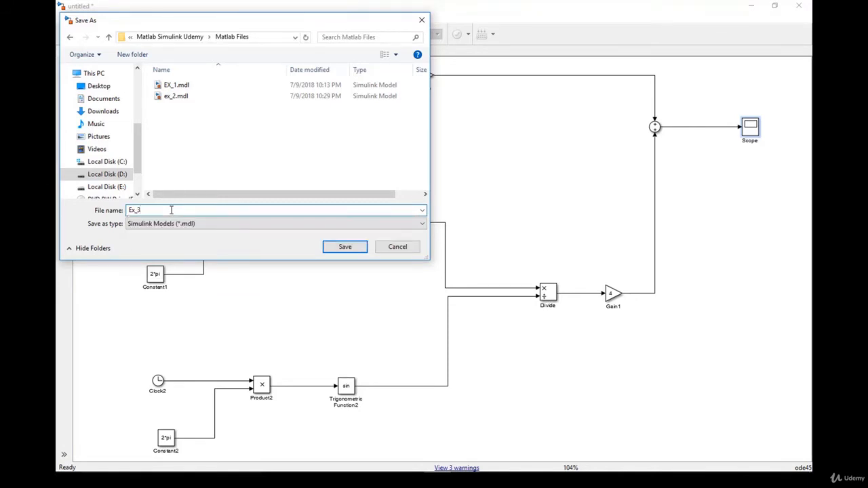
pyautogui.press('Return')
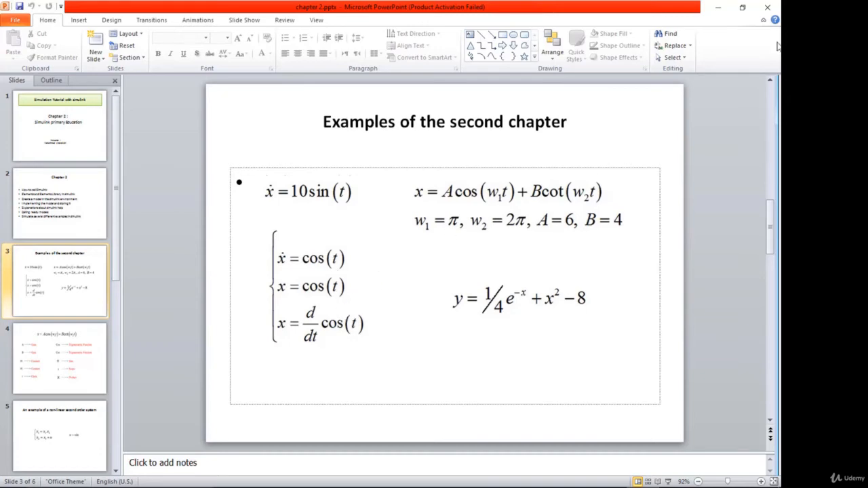
# Step: Switch from the PowerPoint slides to the Simulink Library Browser and create a new blank model
pyautogui.click(718, 7)
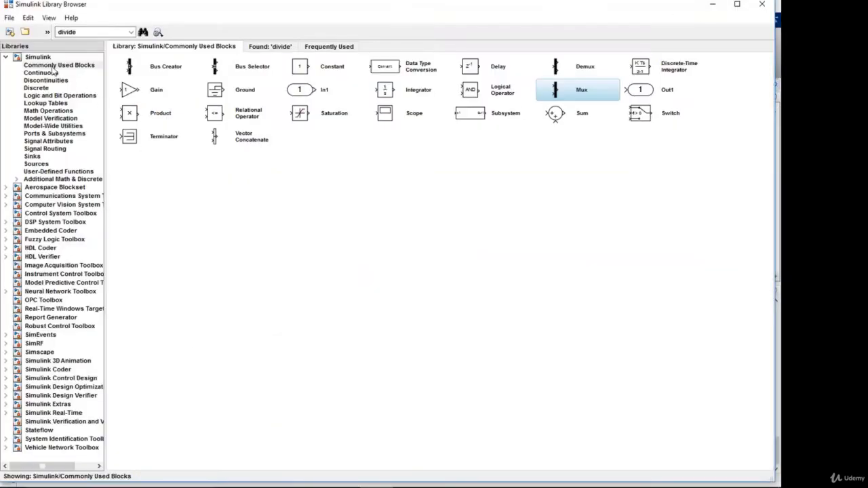
pyautogui.click(9, 32)
pyautogui.moveTo(390, 49); pyautogui.dragTo(648, 185)
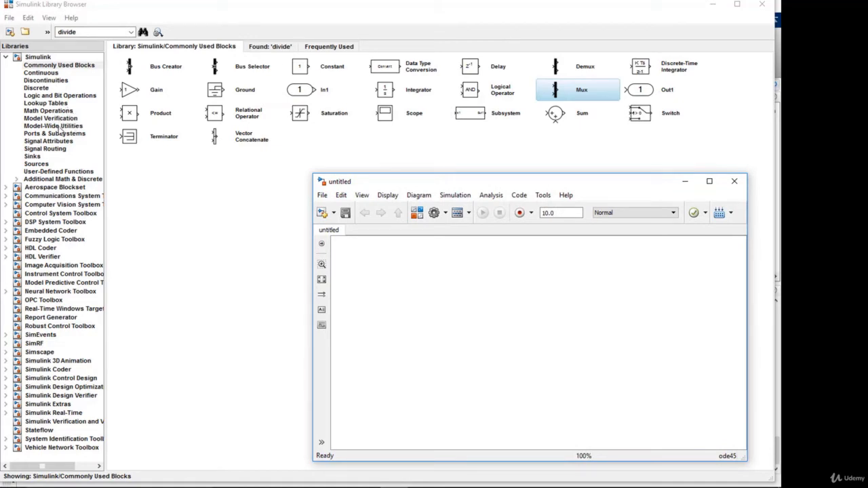
# Step: Add a Trigonometric Function block from the Math Operations library to the new model
pyautogui.click(46, 111)
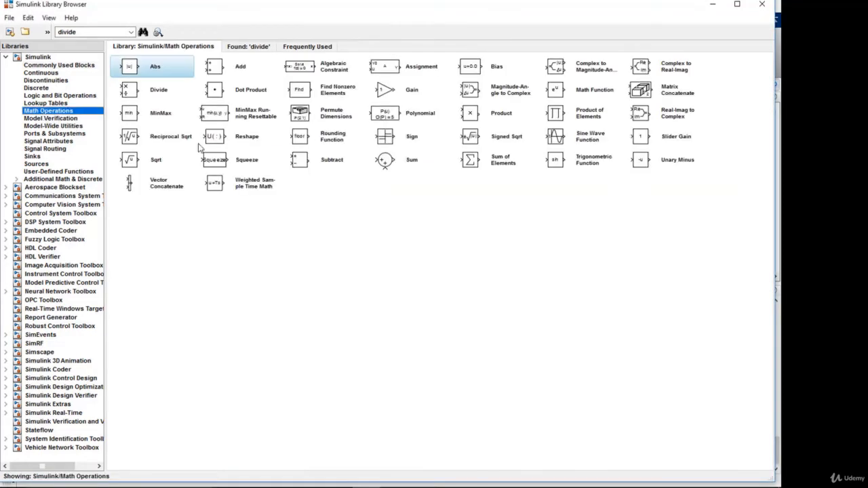
pyautogui.rightClick(582, 167)
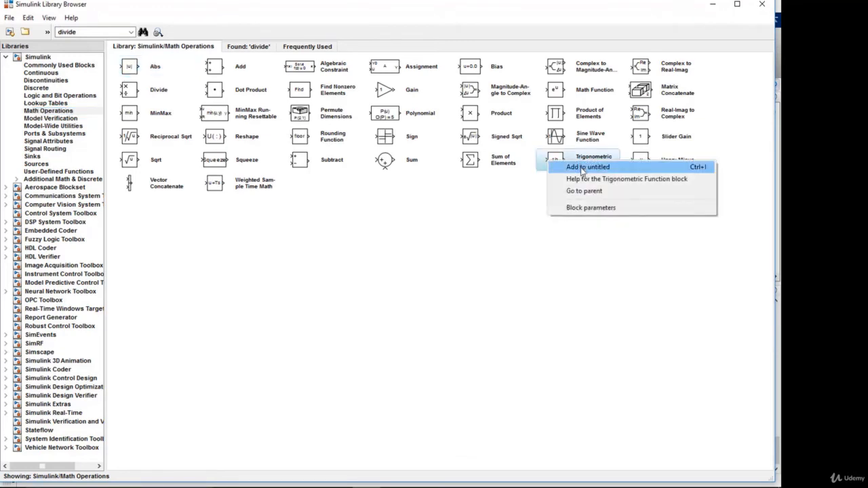
pyautogui.click(581, 167)
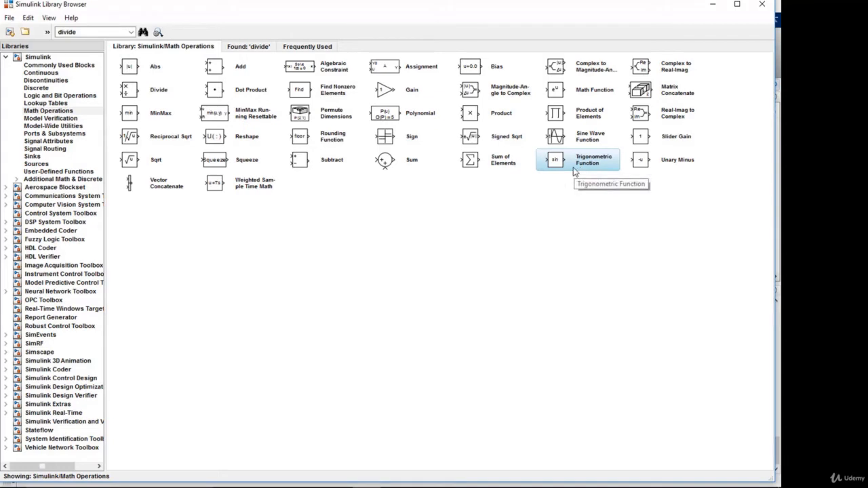
# Step: Add a Clock block from the Sources library and place it to the left of the Trigonometric Function block
pyautogui.click(34, 165)
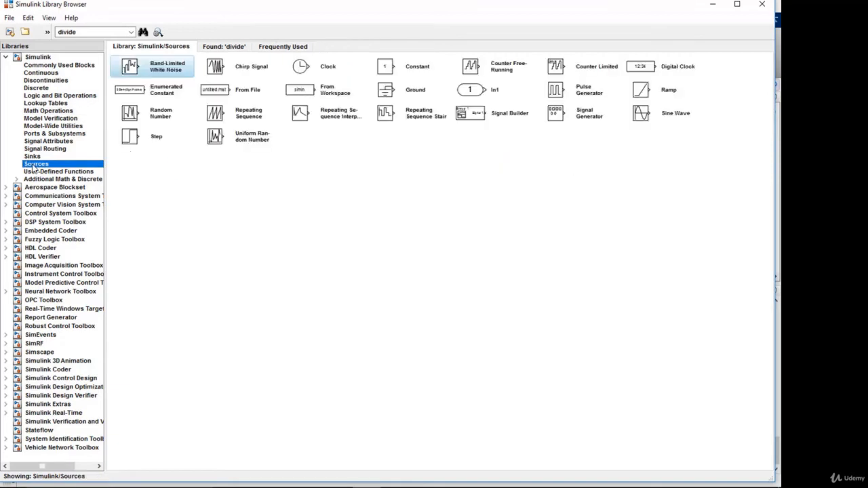
pyautogui.click(304, 71)
pyautogui.rightClick(321, 70)
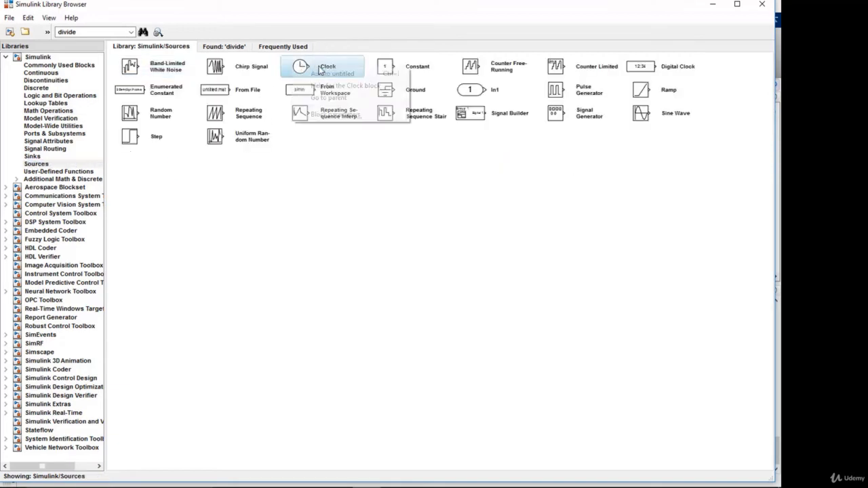
pyautogui.click(334, 76)
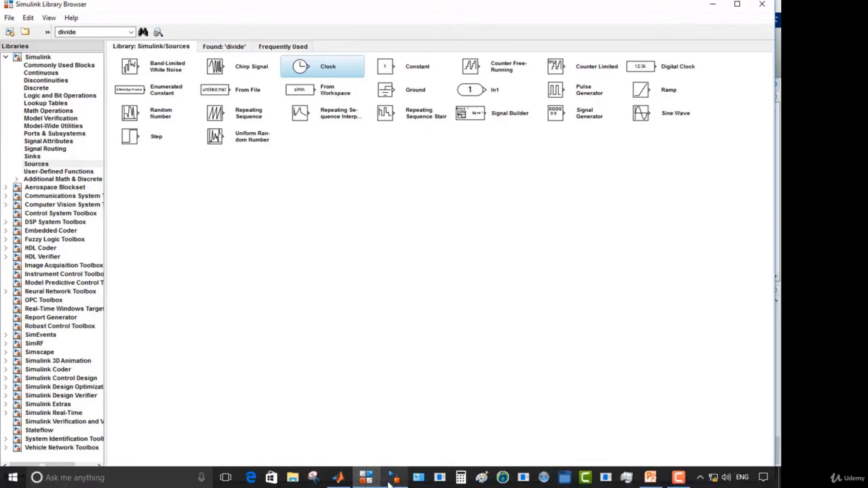
pyautogui.click(378, 479)
pyautogui.moveTo(509, 326); pyautogui.dragTo(428, 325)
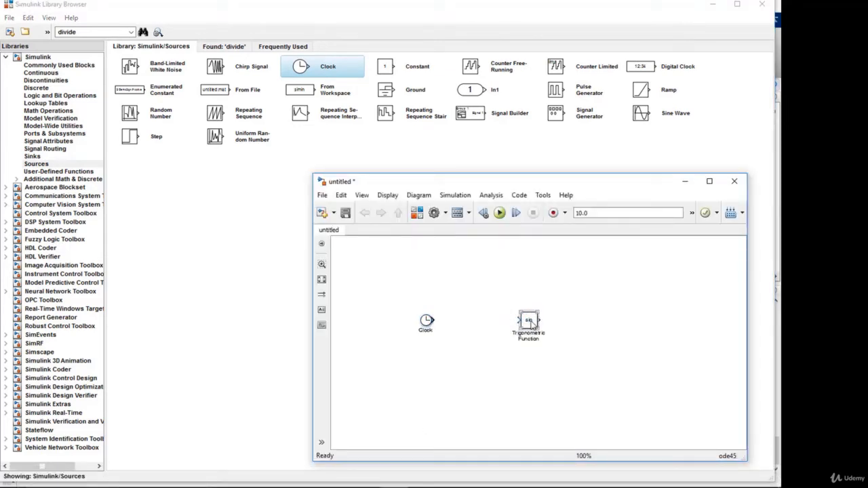
pyautogui.moveTo(528, 323); pyautogui.dragTo(492, 323)
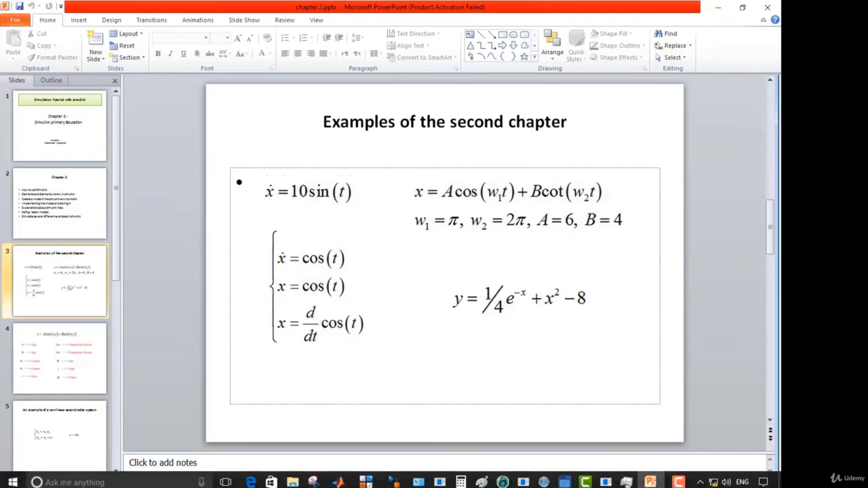
# Step: Switch from PowerPoint to the Simulink Library Browser, add Derivative and Integrator blocks from the Continuous library, and show the model full-screen
pyautogui.click(392, 477)
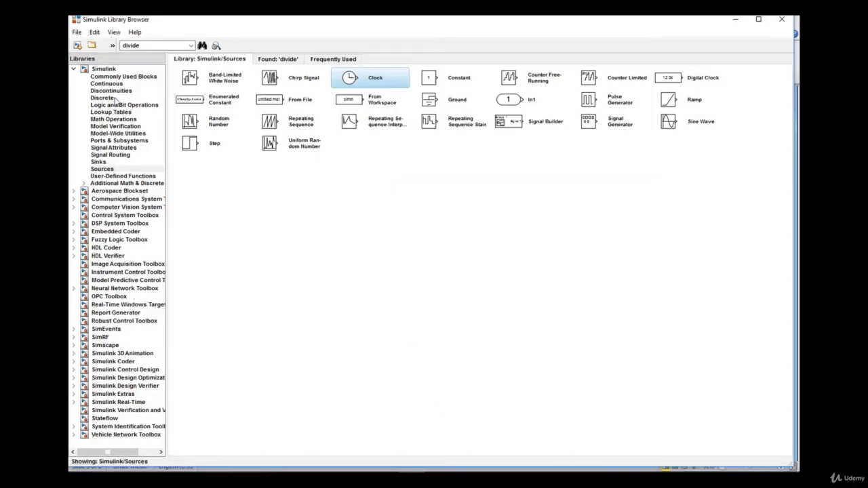
pyautogui.click(121, 85)
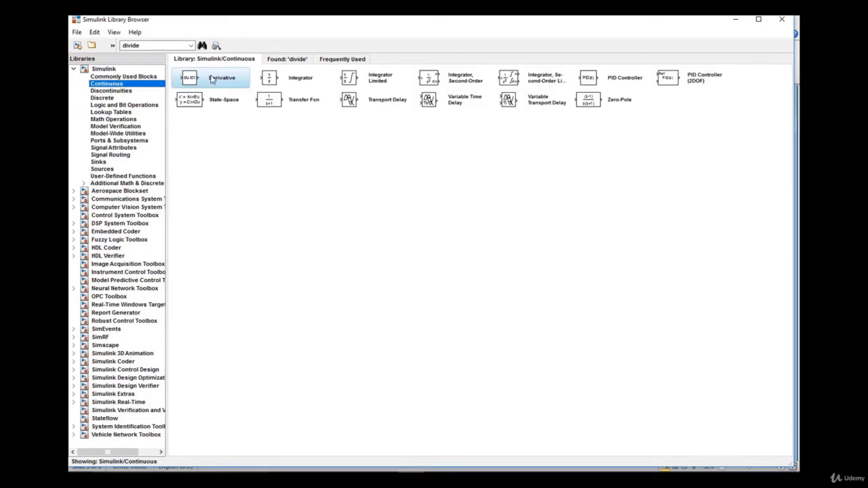
pyautogui.rightClick(212, 79)
pyautogui.click(219, 85)
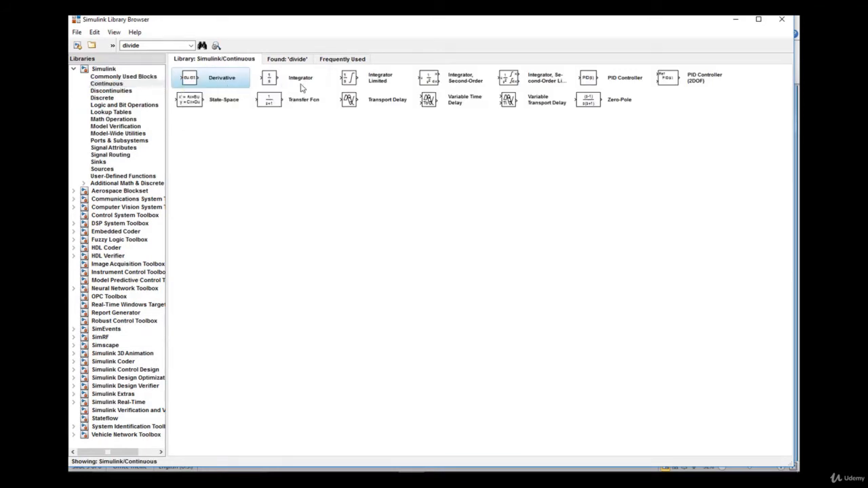
pyautogui.rightClick(301, 85)
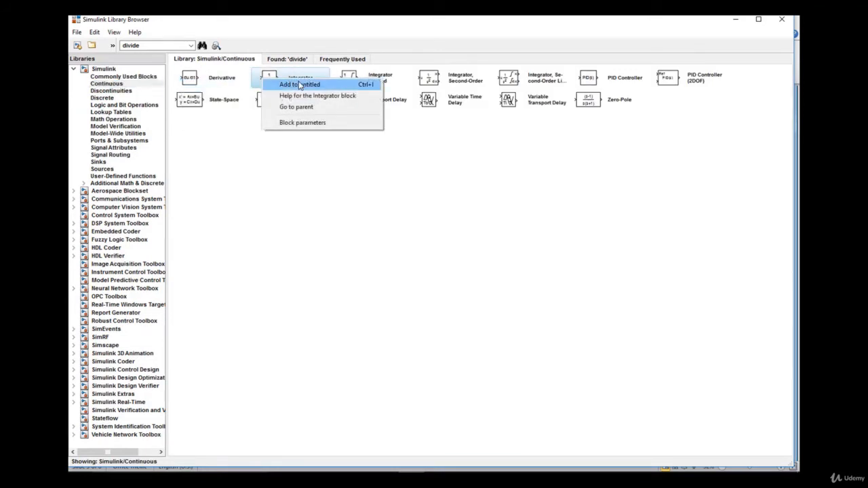
pyautogui.click(301, 85)
pyautogui.moveTo(481, 468)
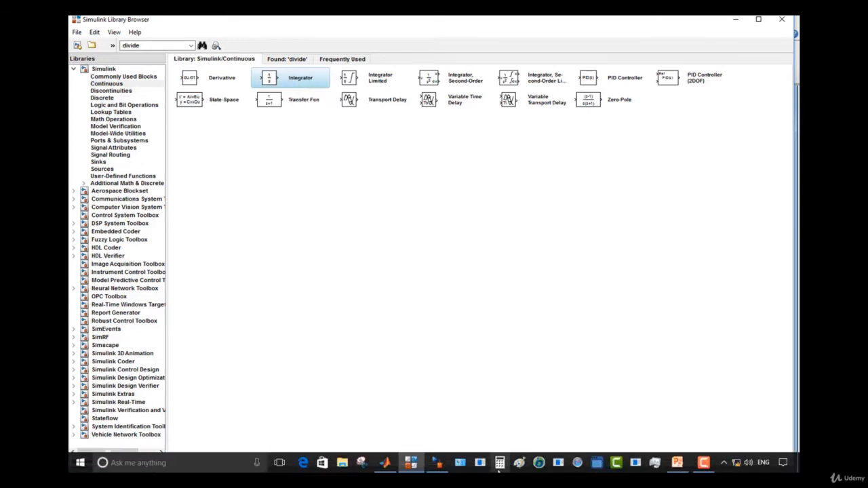
pyautogui.click(441, 464)
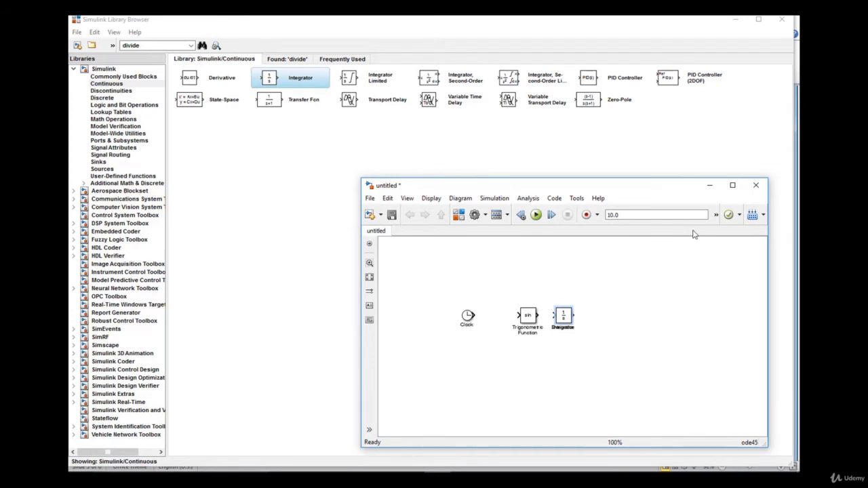
pyautogui.click(733, 185)
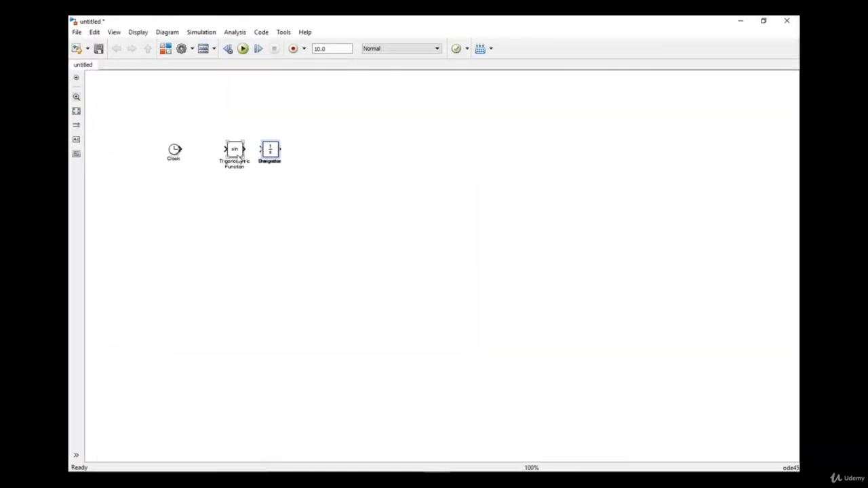
# Step: Move the Integrator off the Derivative block and connect the Clock output to the Trigonometric Function input
pyautogui.moveTo(237, 156); pyautogui.dragTo(294, 214)
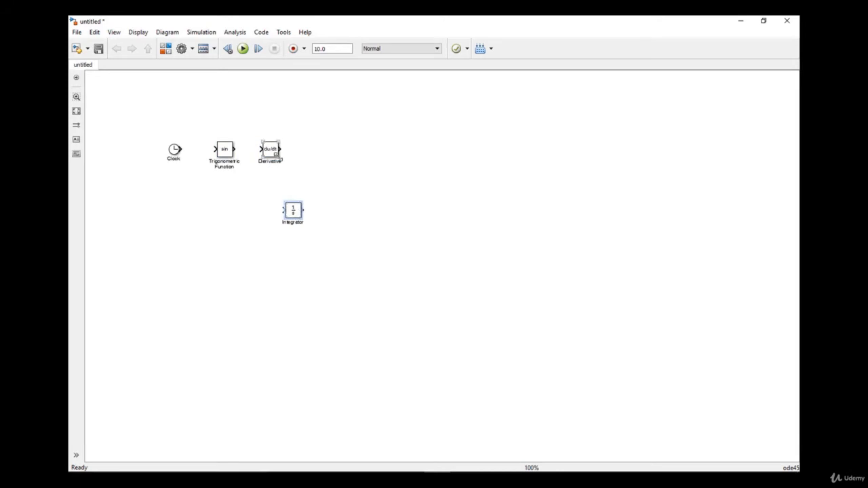
pyautogui.moveTo(181, 149); pyautogui.dragTo(224, 155)
pyautogui.moveTo(244, 138); pyautogui.dragTo(188, 170)
pyautogui.click(174, 149)
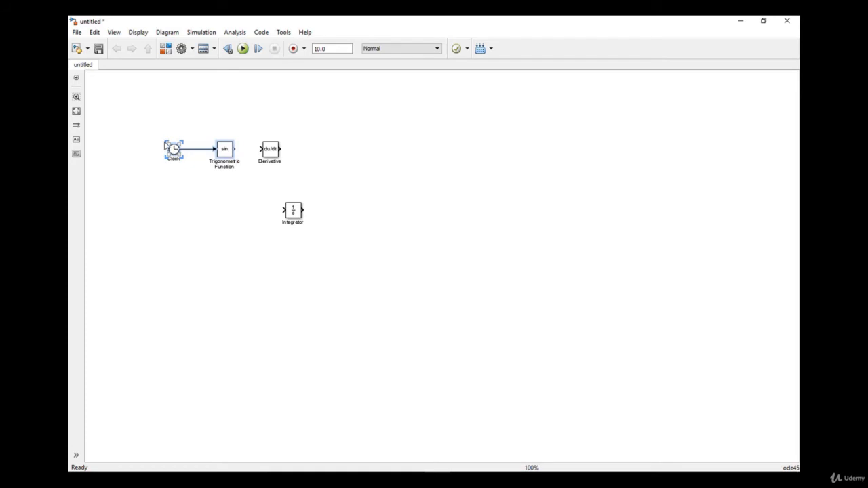
pyautogui.click(161, 148)
# Step: Set the Trigonometric Function block's function to cos
pyautogui.click(224, 152)
pyautogui.doubleClick(229, 154)
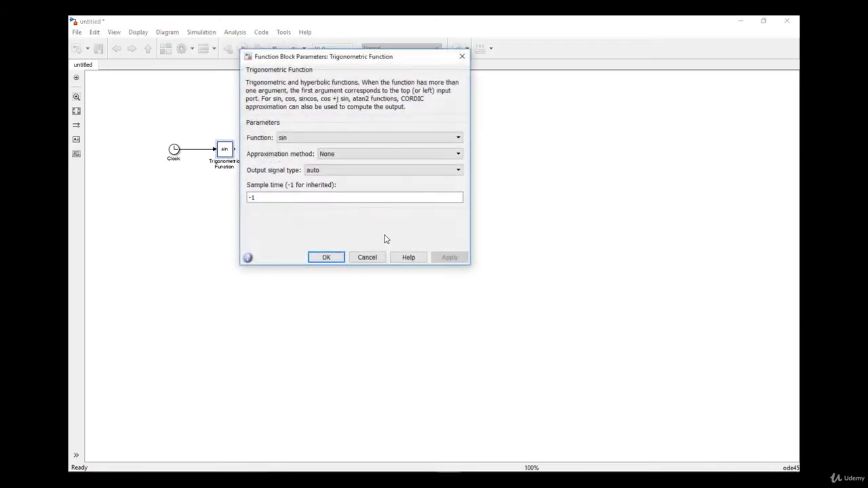
pyautogui.click(344, 146)
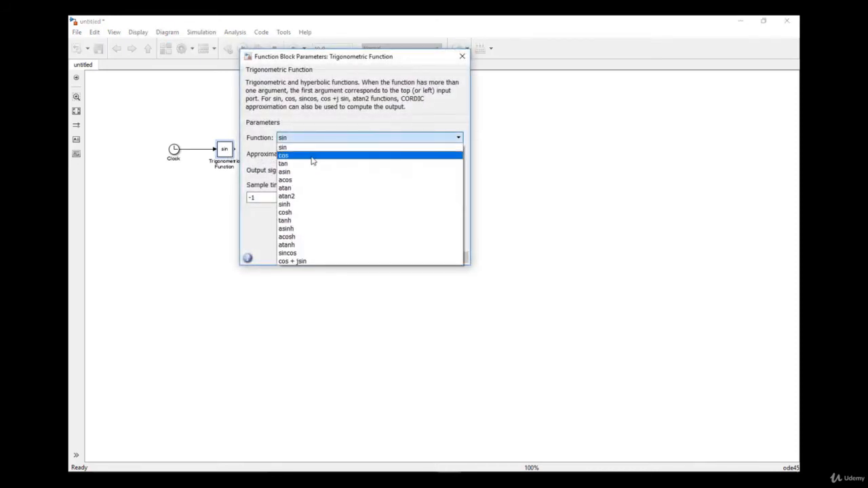
pyautogui.click(313, 156)
pyautogui.click(333, 256)
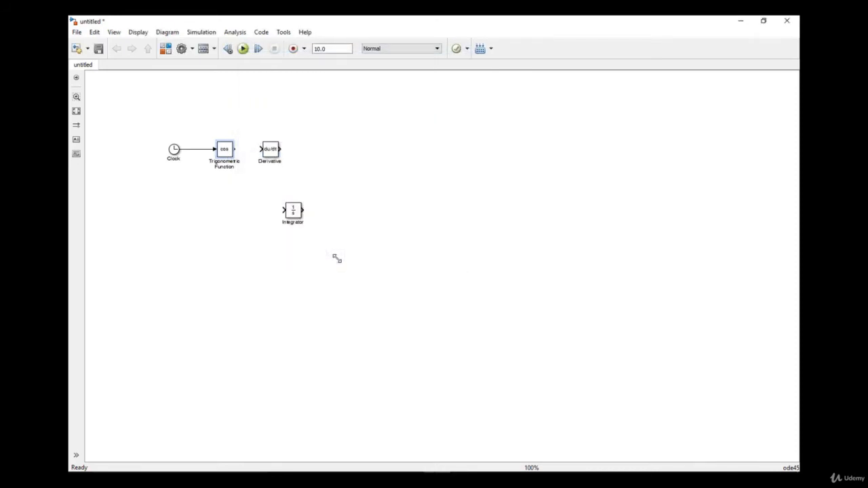
# Step: Rearrange the blocks so the Integrator sits above and the Derivative below the level of the Trigonometric Function block
pyautogui.click(274, 153)
pyautogui.moveTo(274, 153); pyautogui.dragTo(286, 272)
pyautogui.moveTo(301, 209); pyautogui.dragTo(289, 103)
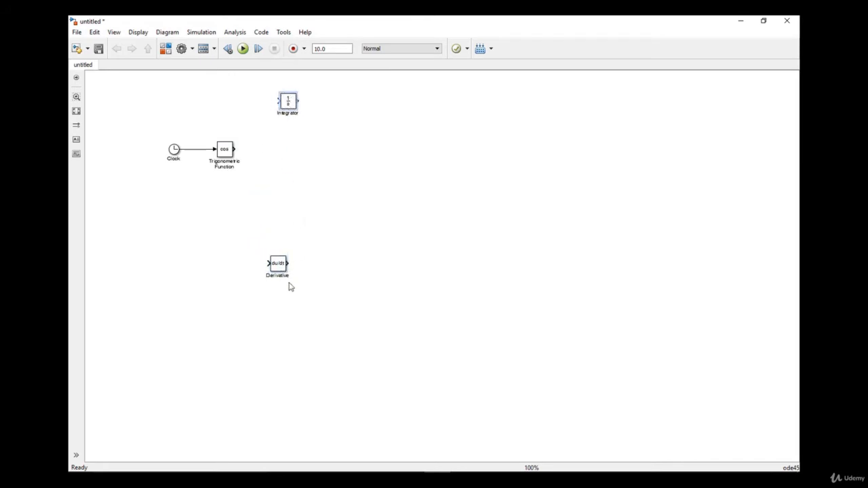
pyautogui.moveTo(284, 269); pyautogui.dragTo(298, 231)
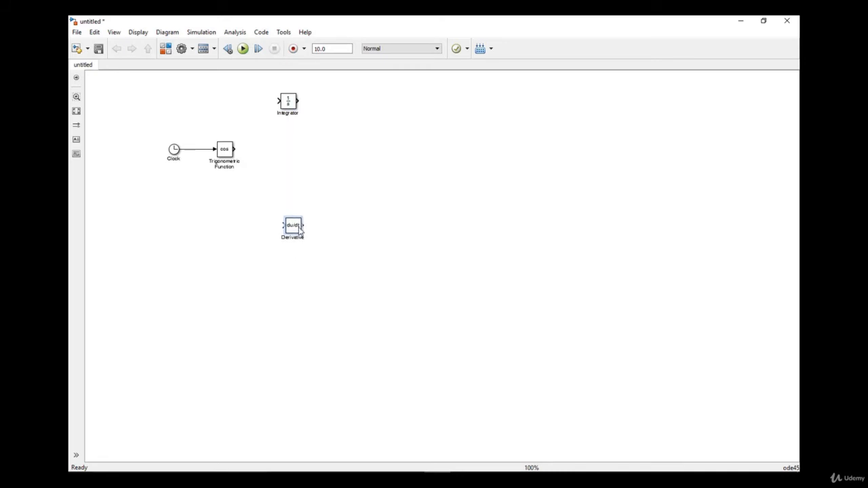
# Step: Add a Scope block from the Sinks library and place it well to the right, level with the Trigonometric Function block
pyautogui.hotkey('alt', 'Tab')
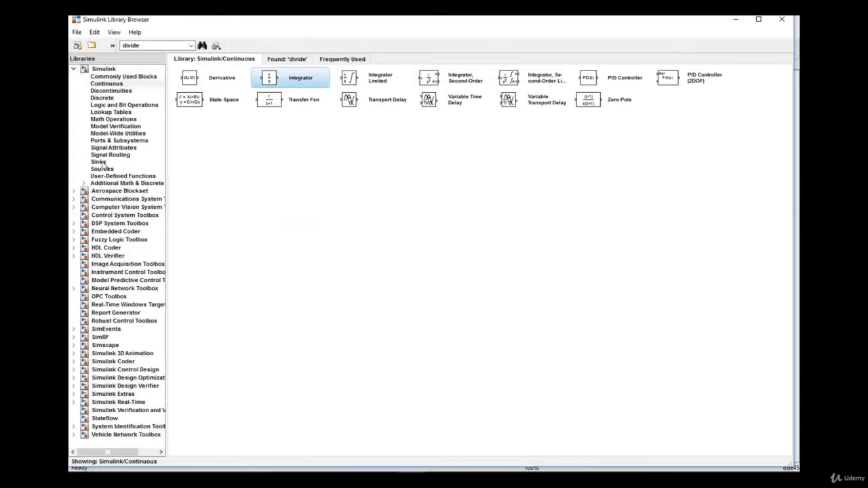
pyautogui.click(106, 164)
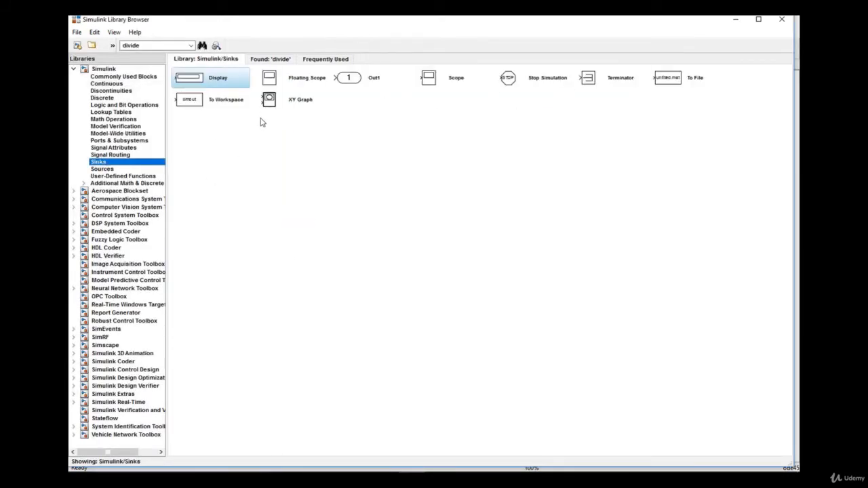
pyautogui.rightClick(424, 80)
pyautogui.click(449, 85)
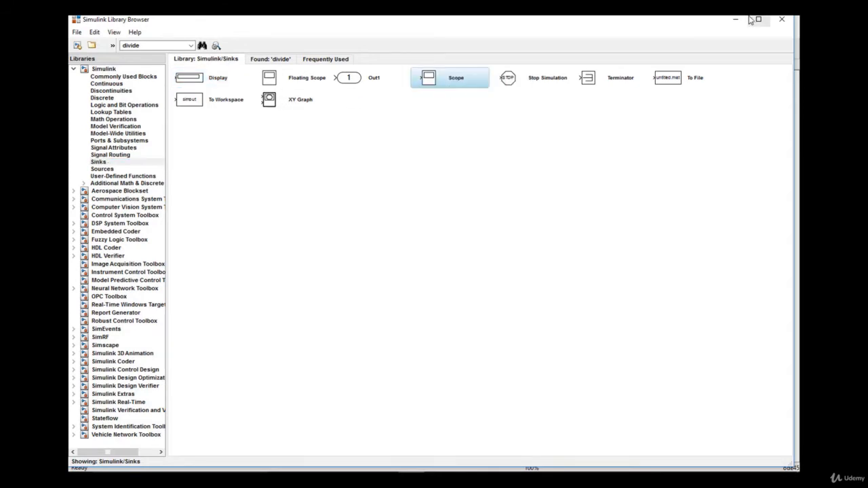
pyautogui.click(735, 19)
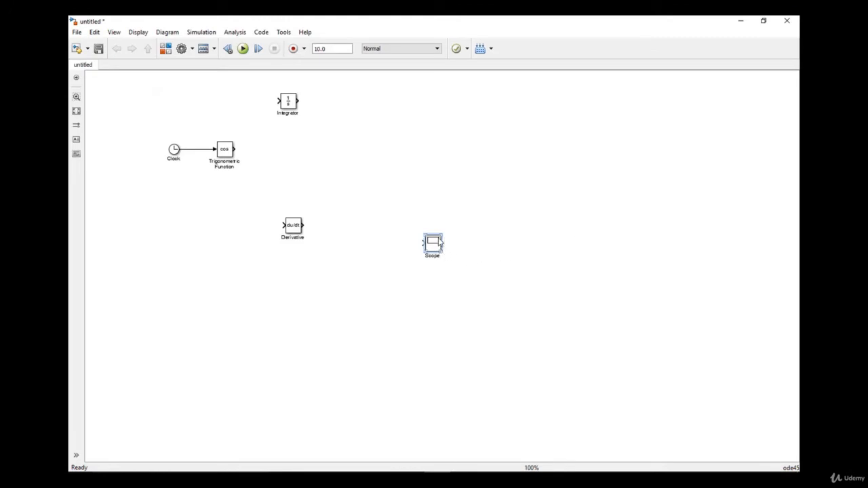
pyautogui.moveTo(438, 247); pyautogui.dragTo(474, 152)
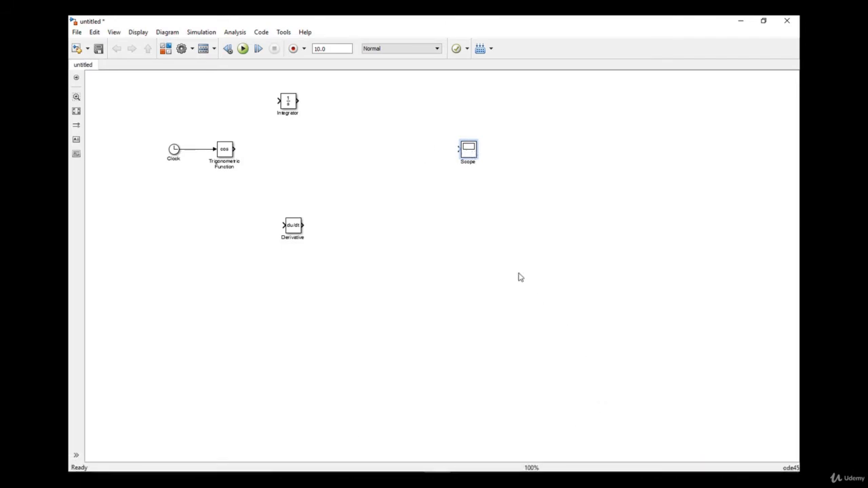
# Step: Align the Integrator above the Derivative and connect the cos output to both blocks with a branched line
pyautogui.click(291, 102)
pyautogui.moveTo(290, 100); pyautogui.dragTo(297, 92)
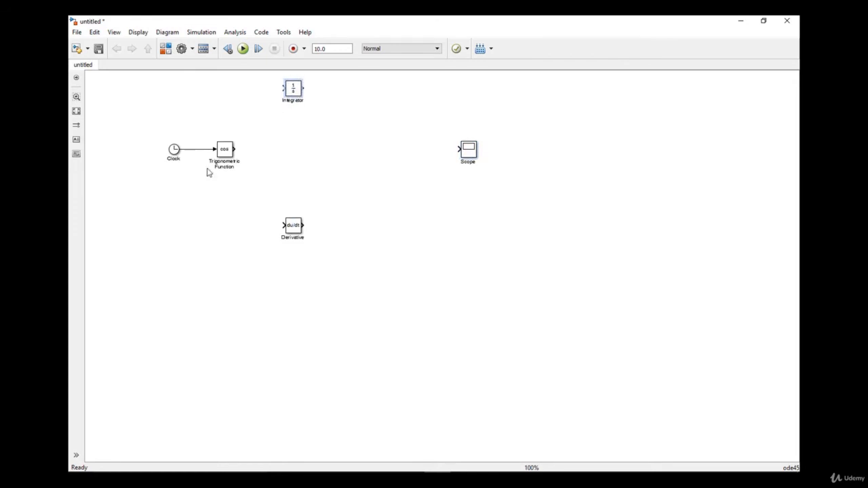
pyautogui.moveTo(235, 149); pyautogui.dragTo(282, 89)
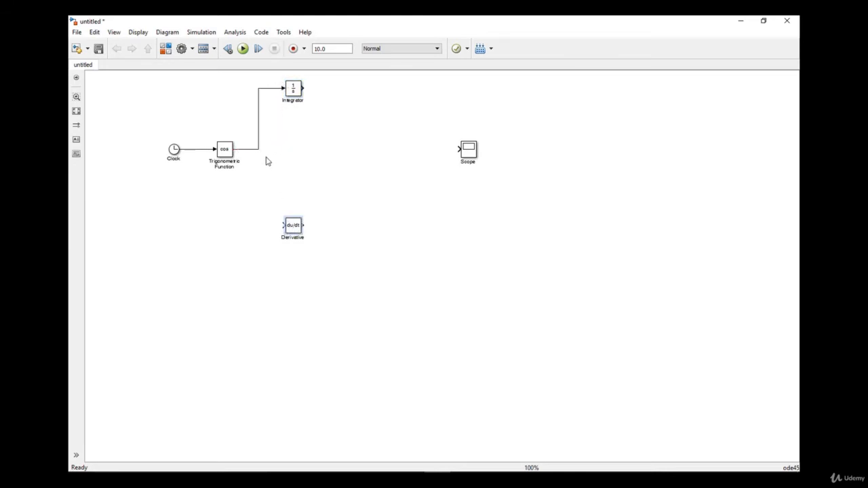
pyautogui.moveTo(282, 224); pyautogui.dragTo(259, 148)
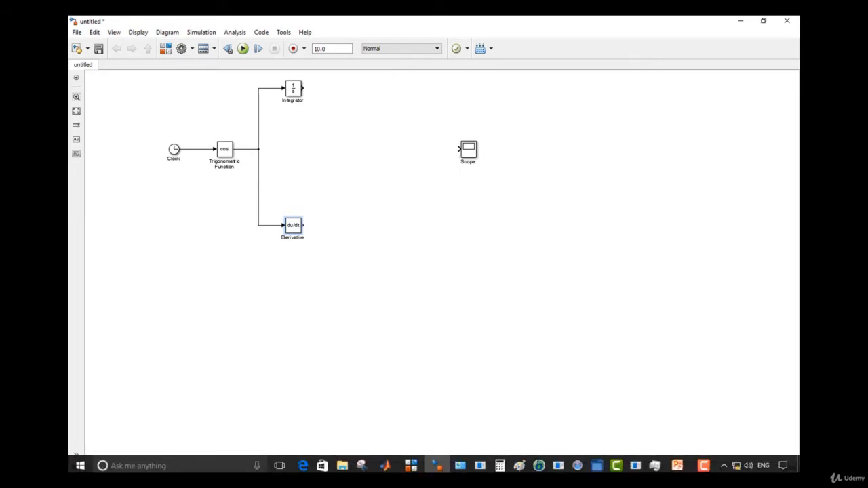
# Step: Add a Mux block from the Commonly Used Blocks library and place it just before the Scope
pyautogui.click(411, 462)
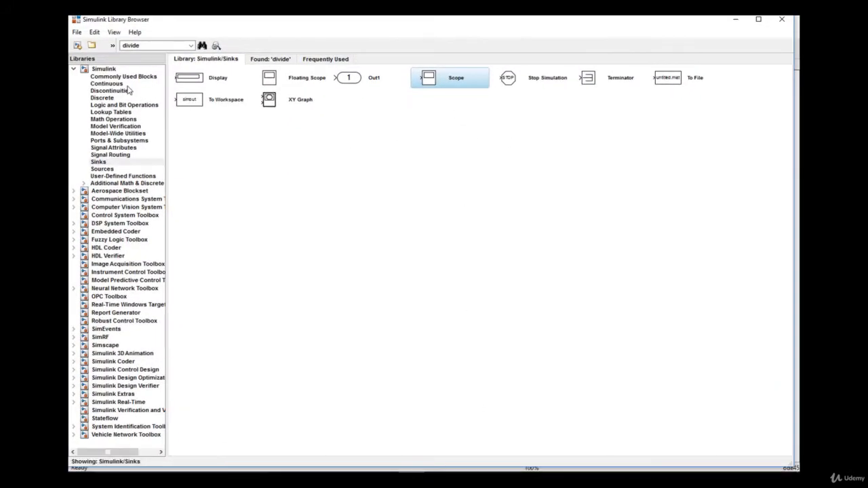
pyautogui.click(123, 77)
pyautogui.click(609, 102)
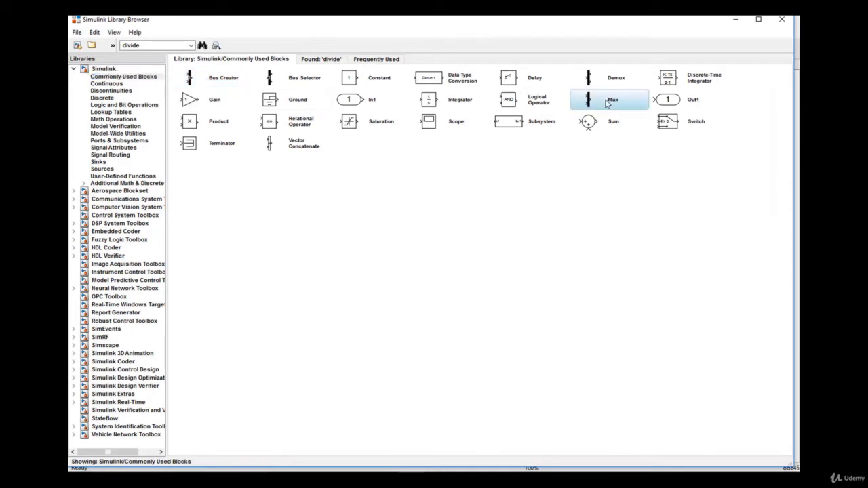
pyautogui.rightClick(606, 103)
pyautogui.press('Escape')
pyautogui.click(736, 25)
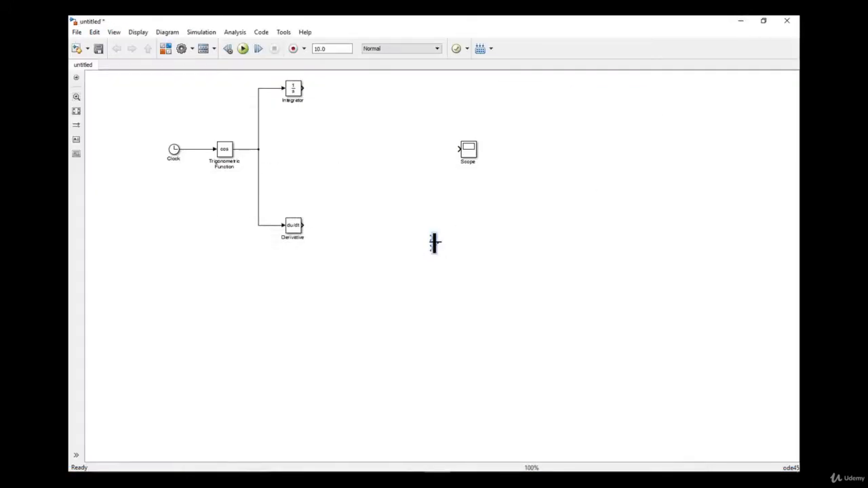
pyautogui.moveTo(434, 243); pyautogui.dragTo(414, 146)
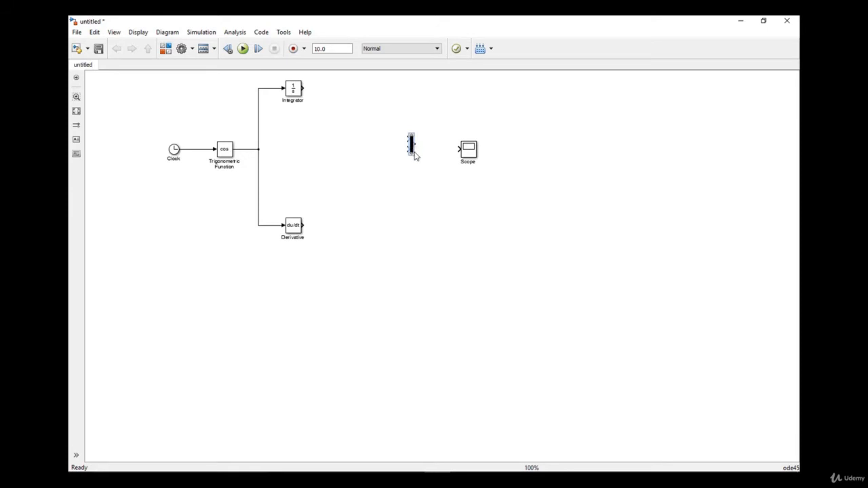
# Step: Set the Mux block's number of inputs to 3
pyautogui.doubleClick(411, 145)
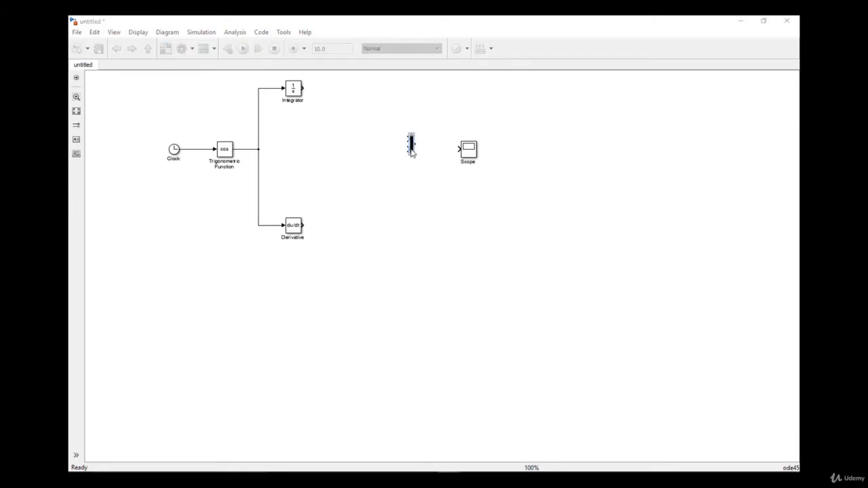
pyautogui.write('3')
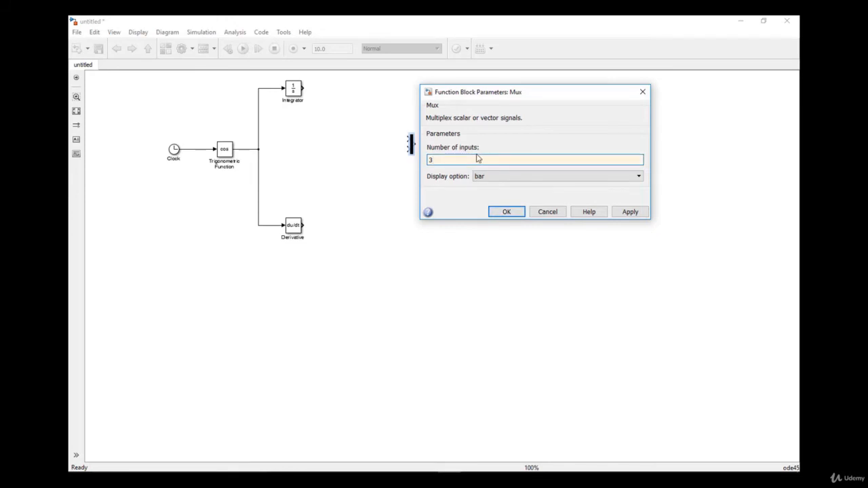
pyautogui.click(506, 213)
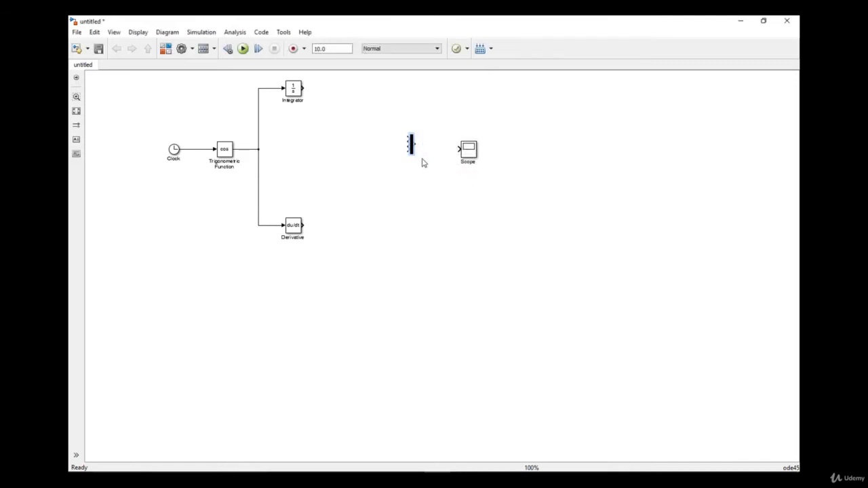
# Step: Stretch the Mux block taller and shift the vertical branch line closer to the Integrator and Derivative blocks
pyautogui.moveTo(415, 155)
pyautogui.mouseDown()
pyautogui.moveTo(414, 181)
pyautogui.moveTo(412, 147)
pyautogui.moveTo(423, 200)
pyautogui.moveTo(415, 202)
pyautogui.moveTo(412, 163)
pyautogui.mouseUp()
pyautogui.moveTo(258, 149); pyautogui.dragTo(274, 149)
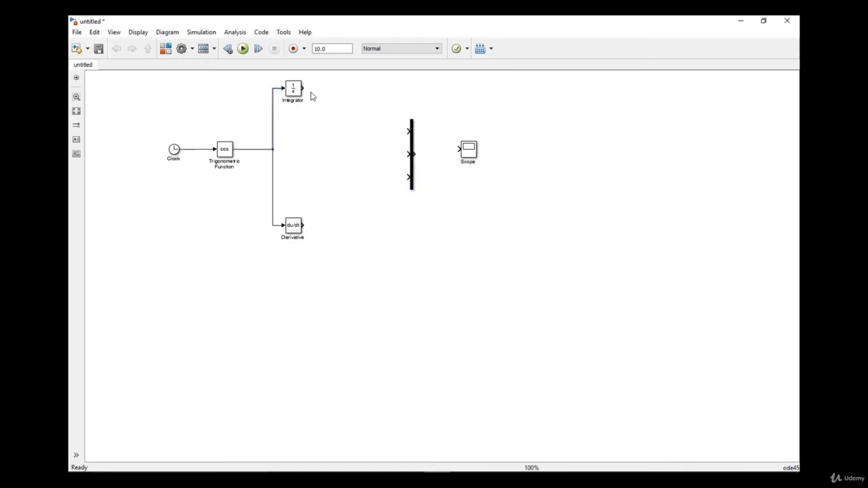
# Step: Connect the Integrator, the cos branch and the Derivative to the Mux's three inputs in that order, and the Mux output to the Scope
pyautogui.moveTo(303, 88); pyautogui.dragTo(274, 148)
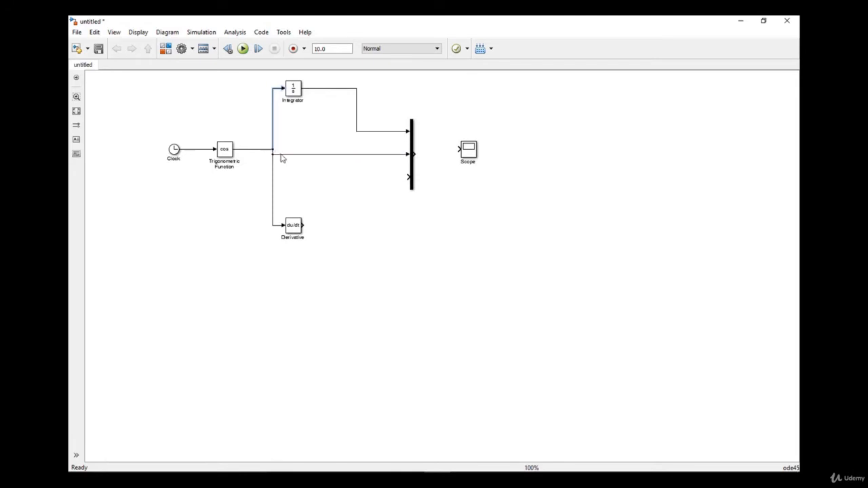
pyautogui.moveTo(283, 155); pyautogui.dragTo(282, 150)
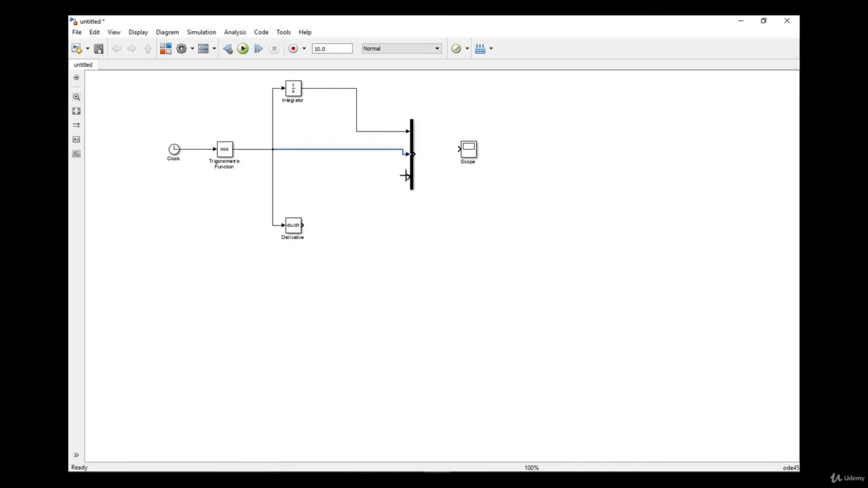
pyautogui.moveTo(405, 176); pyautogui.dragTo(304, 225)
pyautogui.moveTo(421, 154); pyautogui.dragTo(459, 148)
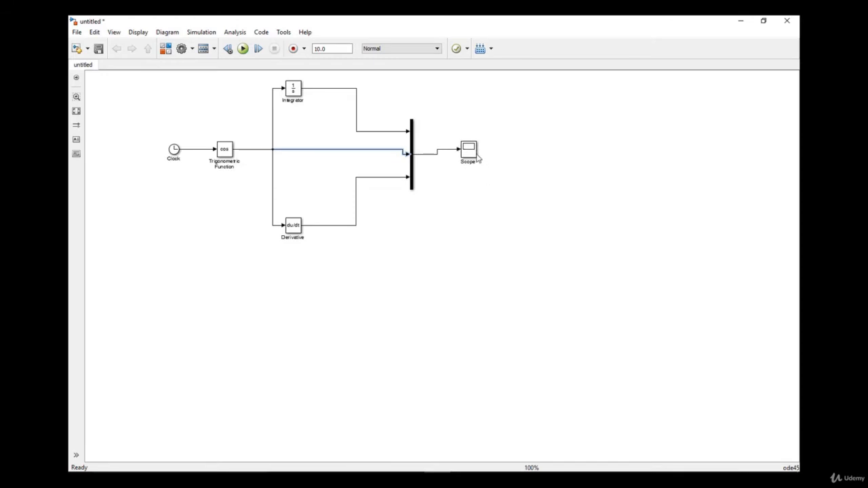
pyautogui.click(475, 155)
pyautogui.moveTo(413, 163); pyautogui.dragTo(412, 157)
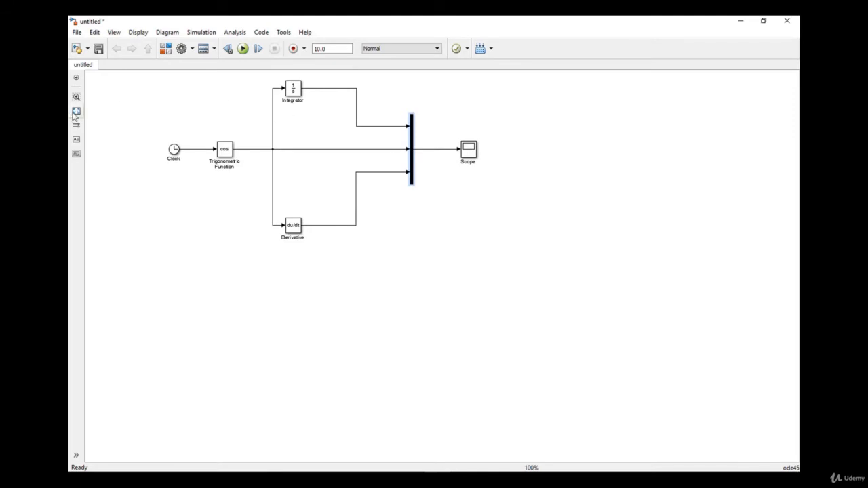
pyautogui.click(76, 113)
pyautogui.hotkey('ctrl', 'z')
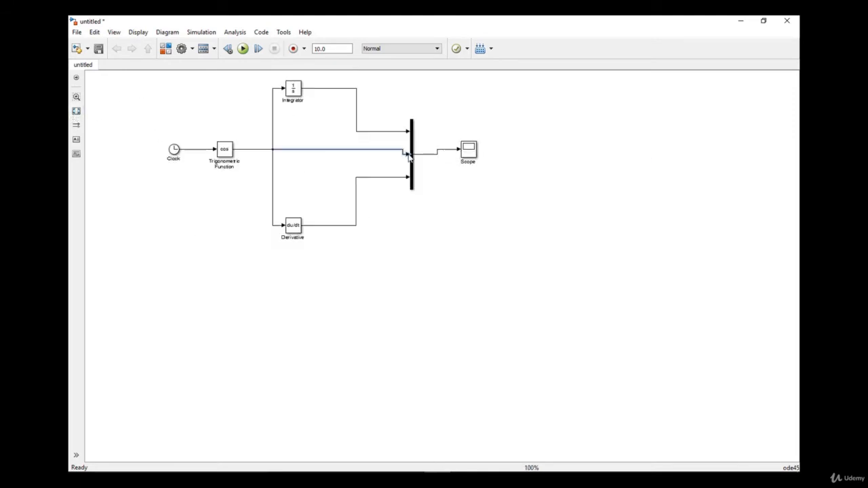
# Step: Move the Mux block up slightly so the cos and Scope lines run straight, and fit the diagram to the view
pyautogui.moveTo(416, 168); pyautogui.dragTo(418, 163)
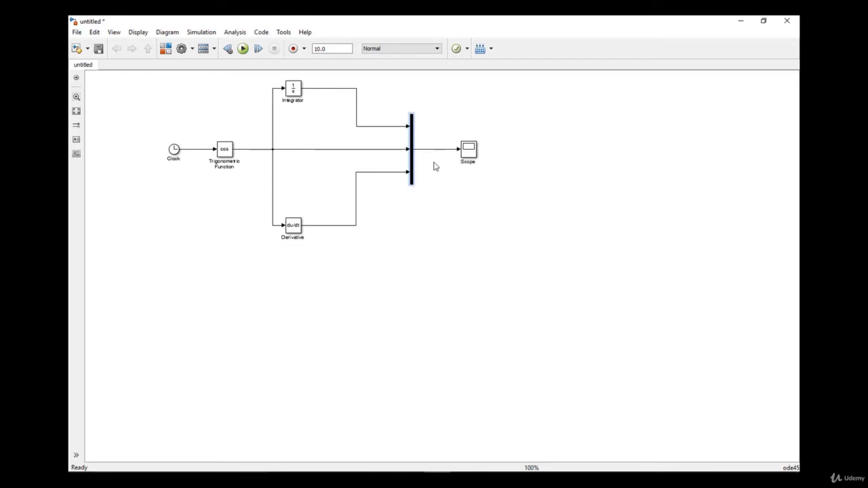
pyautogui.click(75, 112)
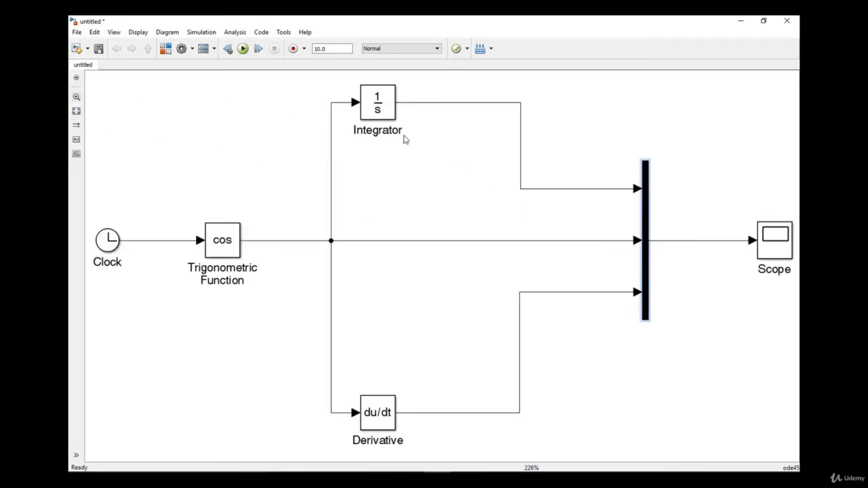
# Step: Run the simulation and examine the cos, integral and derivative curves in the enlarged, autoscaled Scope, then close it
pyautogui.click(243, 49)
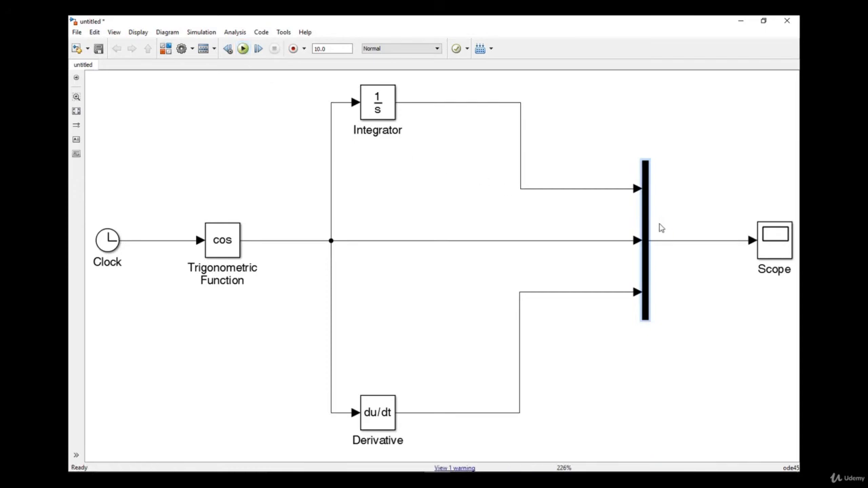
pyautogui.doubleClick(770, 251)
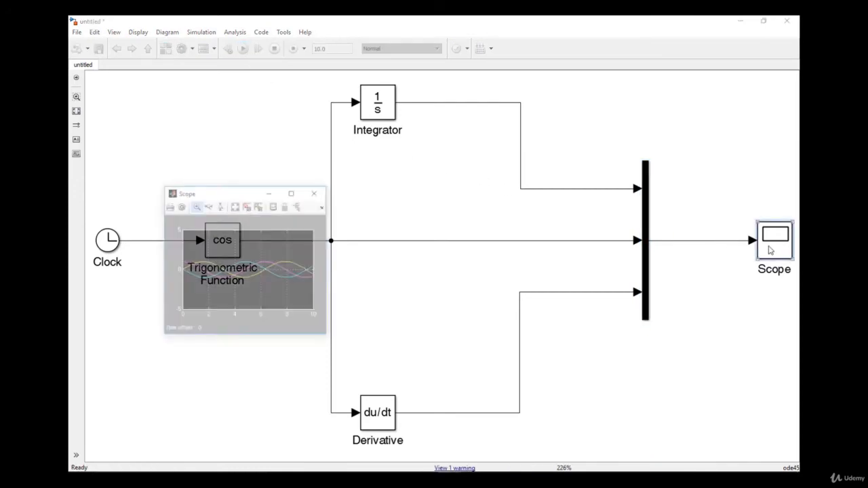
pyautogui.click(291, 194)
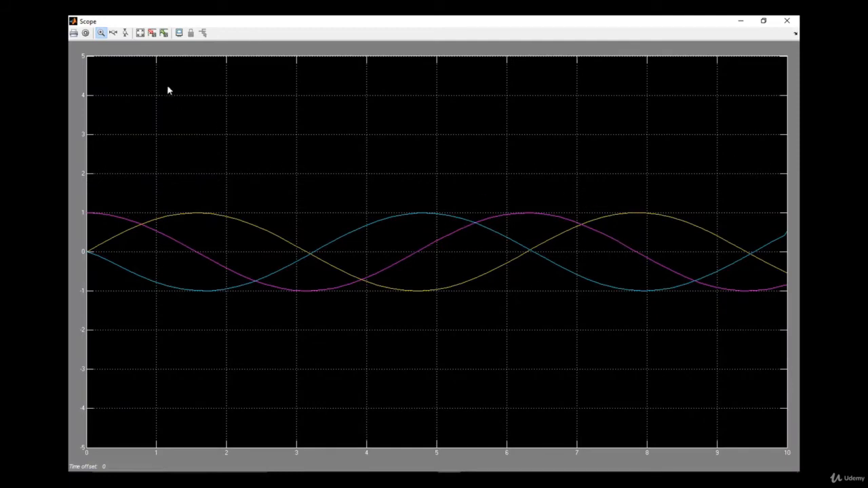
pyautogui.click(139, 33)
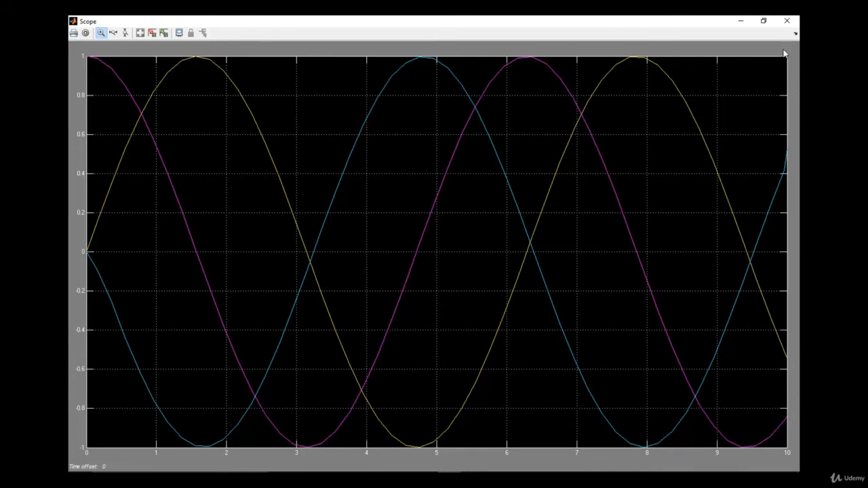
pyautogui.click(787, 20)
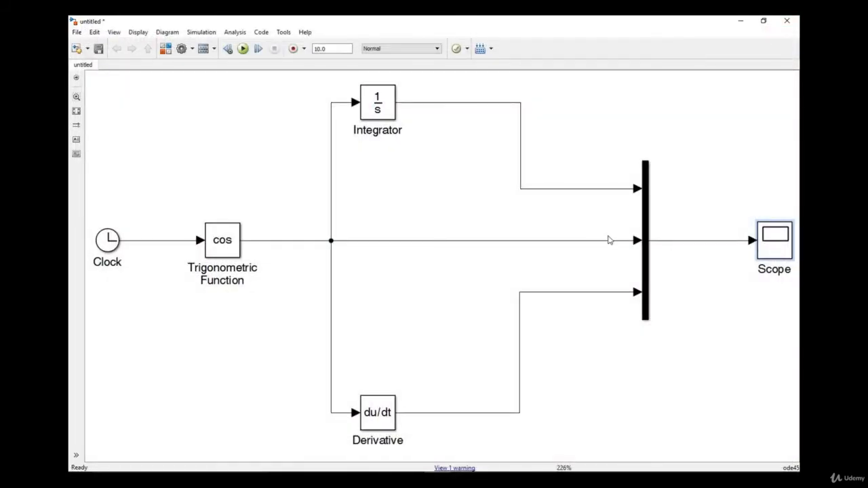
# Step: Duplicate the Scope block and place the copy above the original, level with the space above the Mux
pyautogui.rightClick(768, 249)
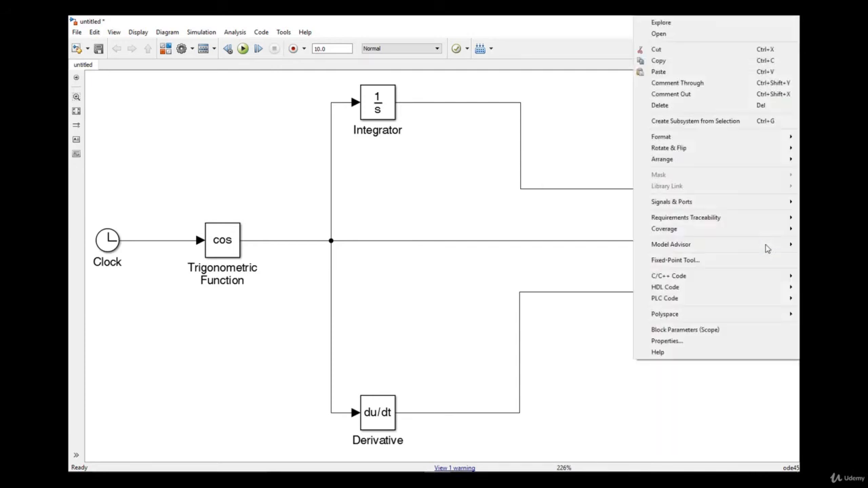
pyautogui.click(661, 61)
pyautogui.rightClick(735, 129)
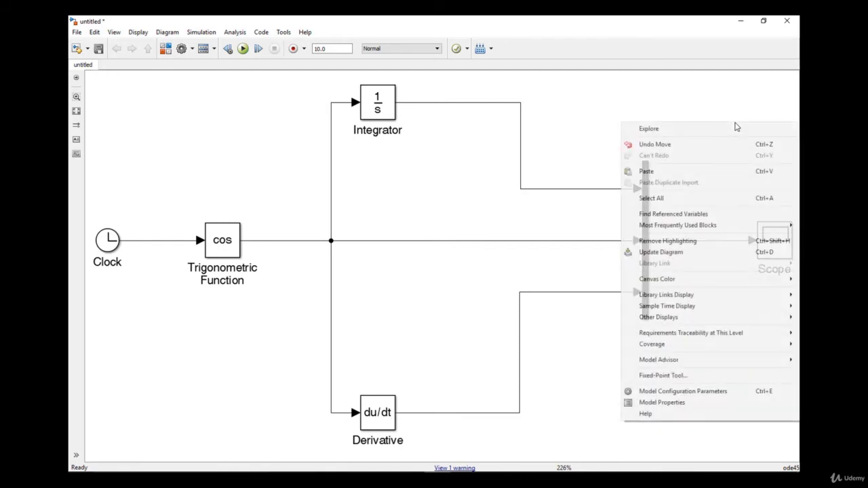
pyautogui.click(663, 177)
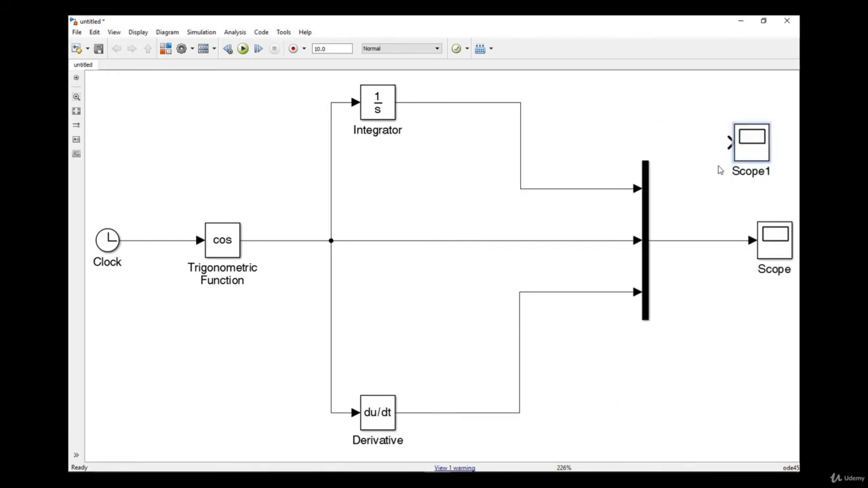
pyautogui.moveTo(757, 147); pyautogui.dragTo(757, 129)
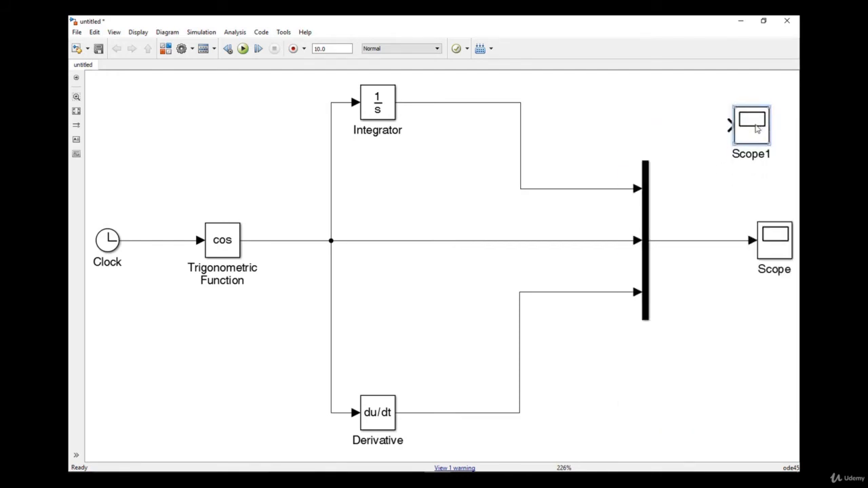
# Step: Set the number of axes to 3 in the parameters of Scope1 and close its scope window
pyautogui.doubleClick(757, 130)
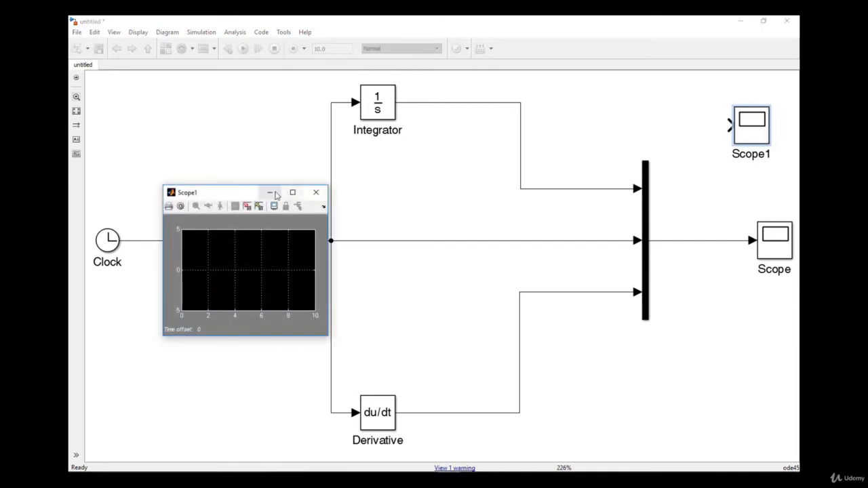
pyautogui.moveTo(238, 197); pyautogui.dragTo(329, 161)
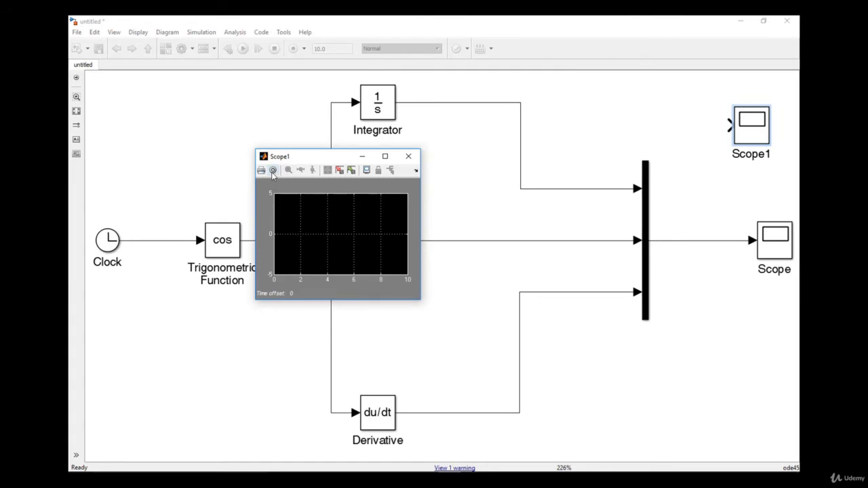
pyautogui.click(273, 171)
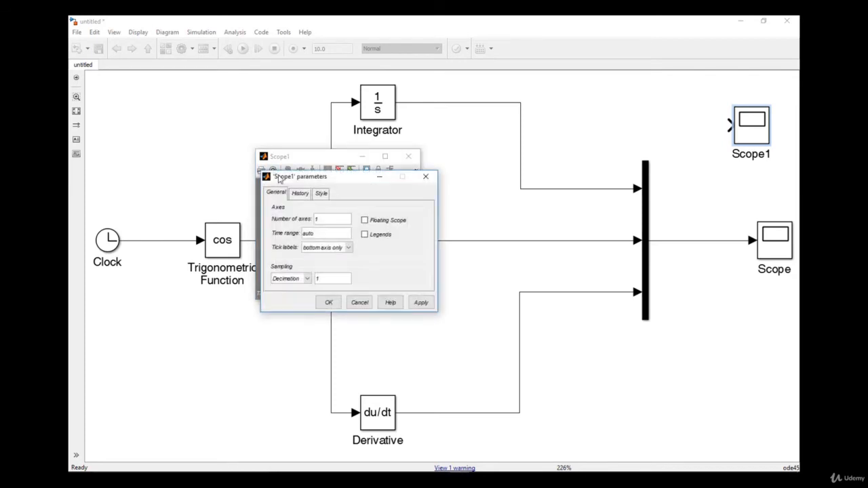
pyautogui.moveTo(296, 182); pyautogui.dragTo(329, 182)
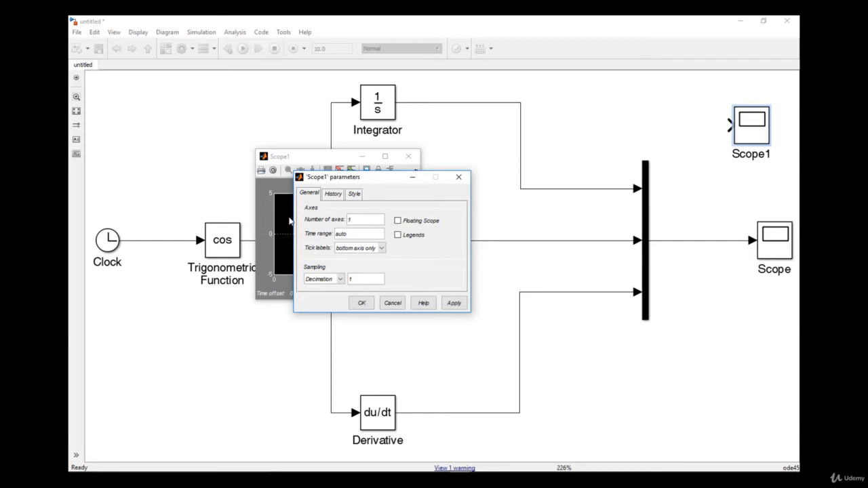
pyautogui.doubleClick(348, 221)
pyautogui.write('3')
pyautogui.click(362, 303)
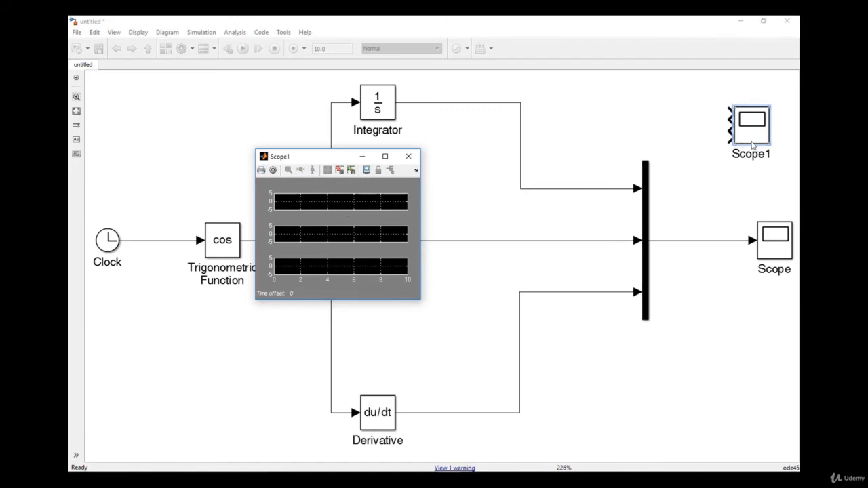
pyautogui.click(403, 158)
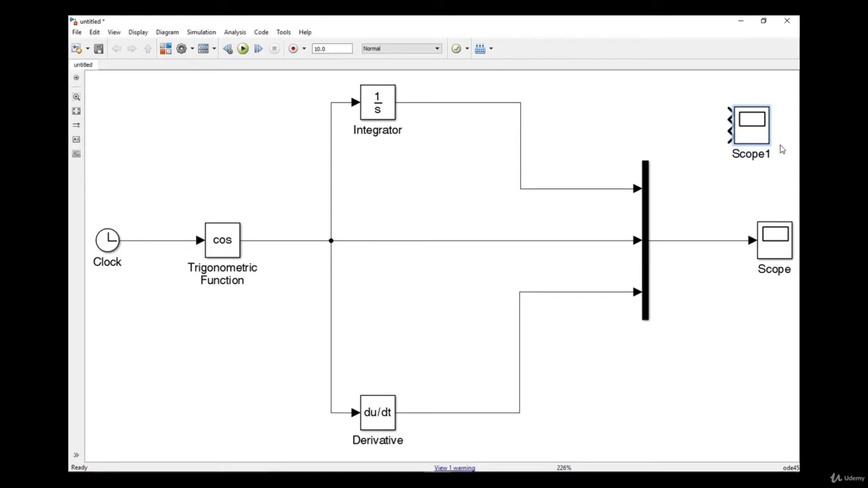
# Step: Enlarge the Scope1 block vertically and connect its three inputs to the Integrator, cosine and Derivative signal lines
pyautogui.moveTo(770, 144); pyautogui.dragTo(771, 174)
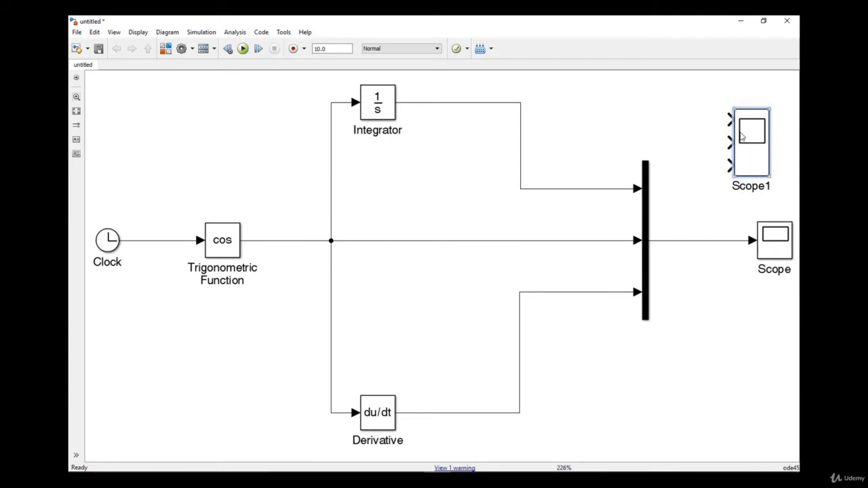
pyautogui.moveTo(730, 120); pyautogui.dragTo(582, 189)
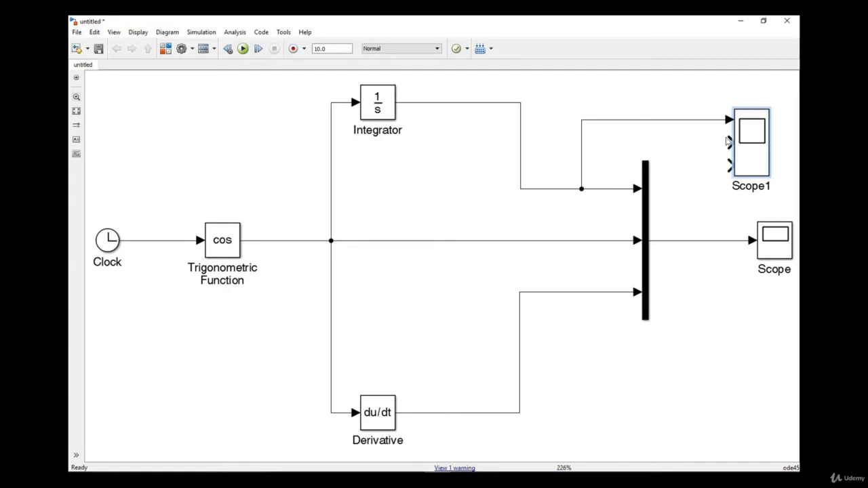
pyautogui.moveTo(730, 141); pyautogui.dragTo(601, 237)
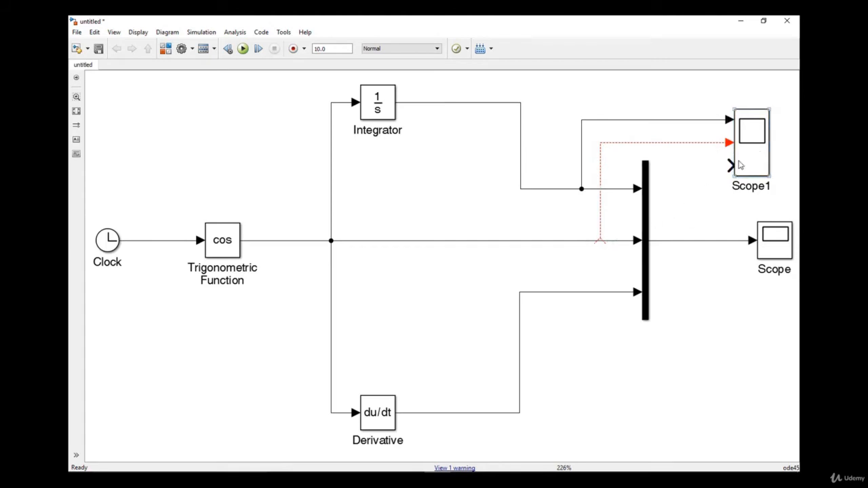
pyautogui.moveTo(728, 165); pyautogui.dragTo(617, 291)
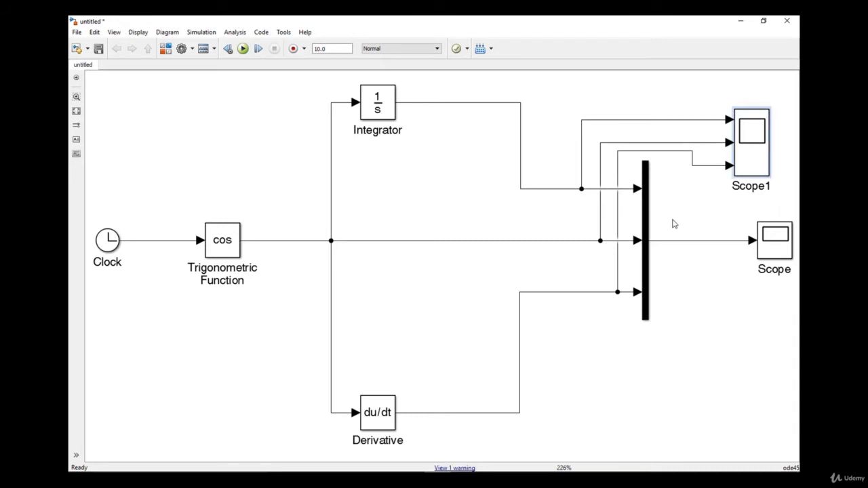
# Step: Compare the combined plot in Scope with the three separate plots in Scope1, closing each scope window
pyautogui.doubleClick(775, 253)
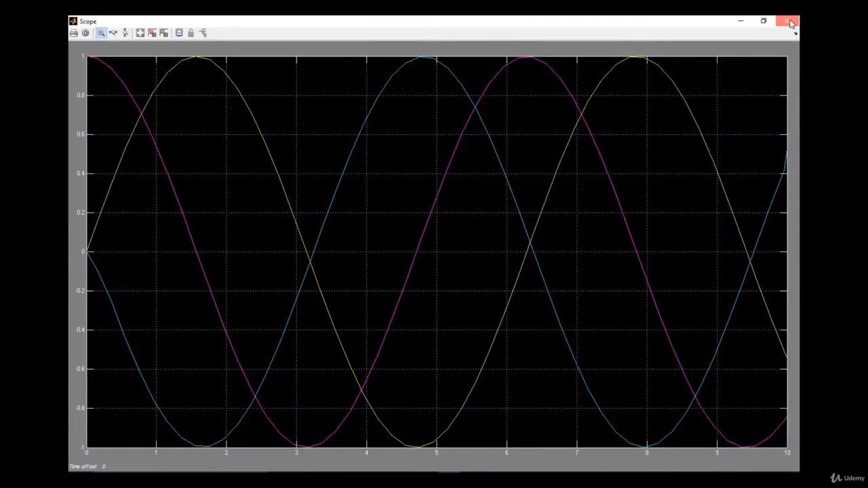
pyautogui.click(789, 21)
pyautogui.doubleClick(744, 130)
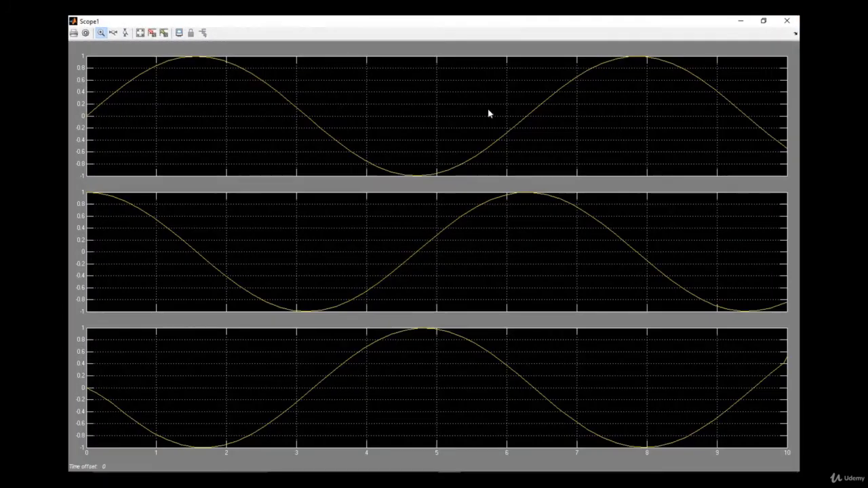
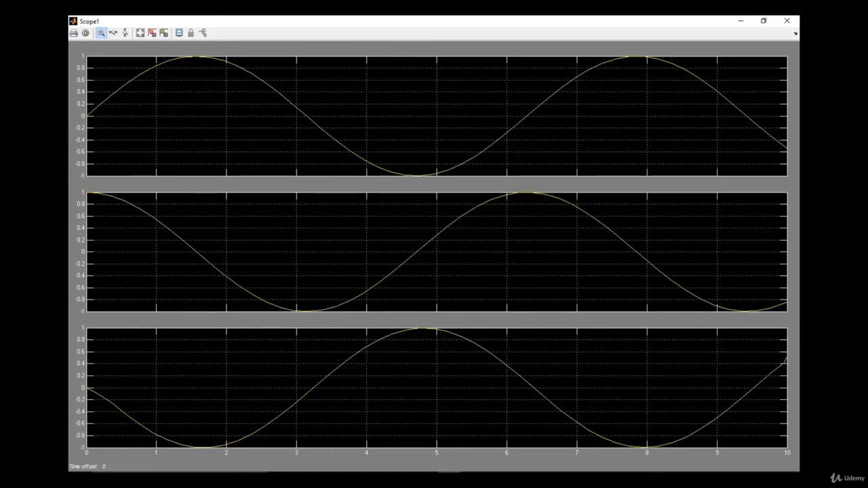
pyautogui.click(787, 21)
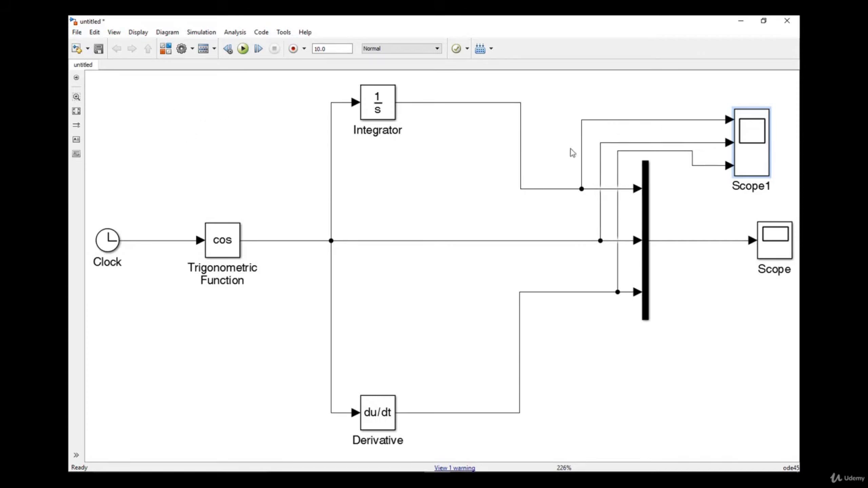
# Step: Save the model as EX_4.mdl in the Matlab Files folder, using the Simulink Models (*.mdl) file type
pyautogui.click(76, 33)
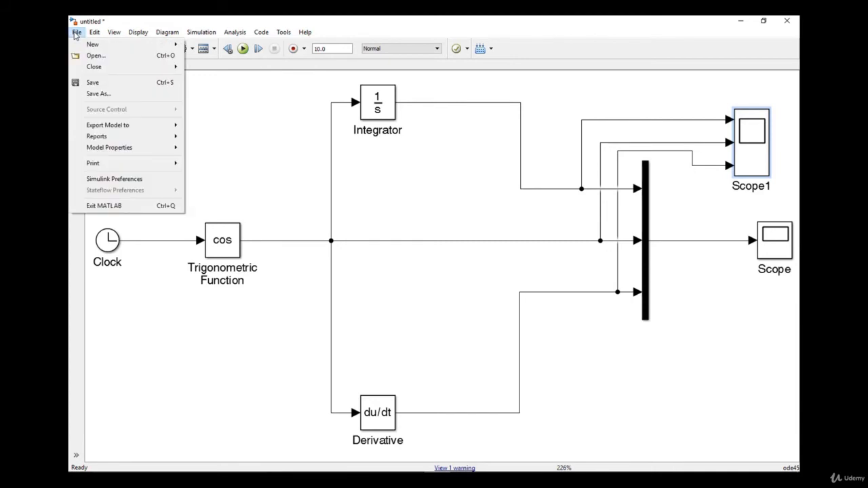
pyautogui.click(98, 94)
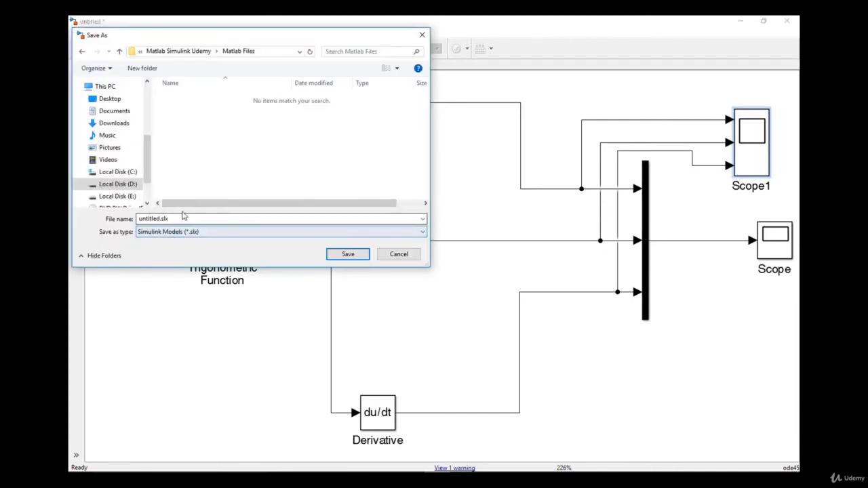
pyautogui.click(182, 233)
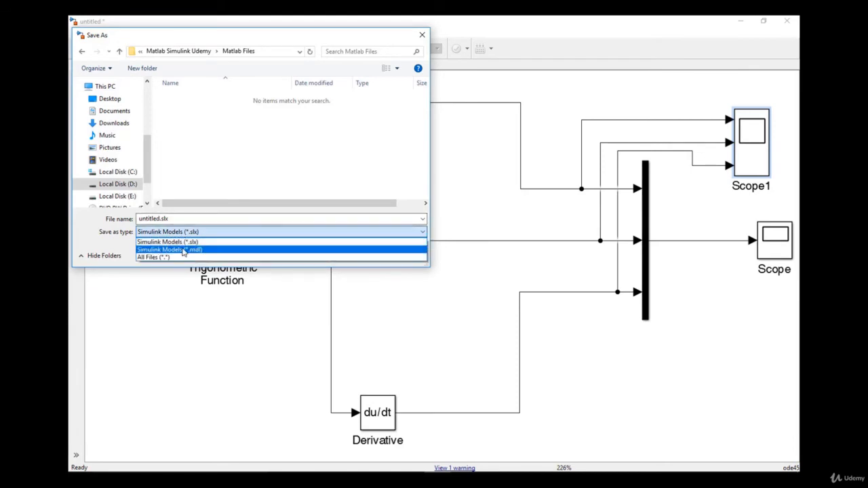
pyautogui.click(182, 251)
pyautogui.click(182, 99)
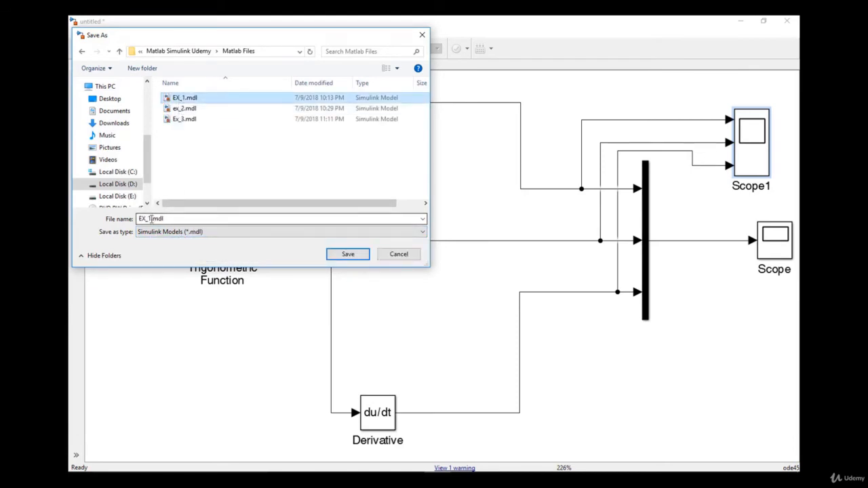
pyautogui.click(150, 218)
pyautogui.click(150, 219)
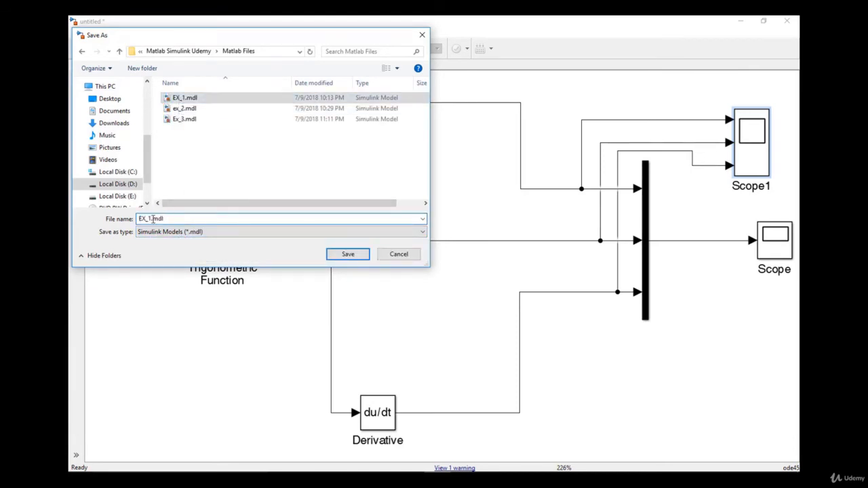
pyautogui.press('BackSpace')
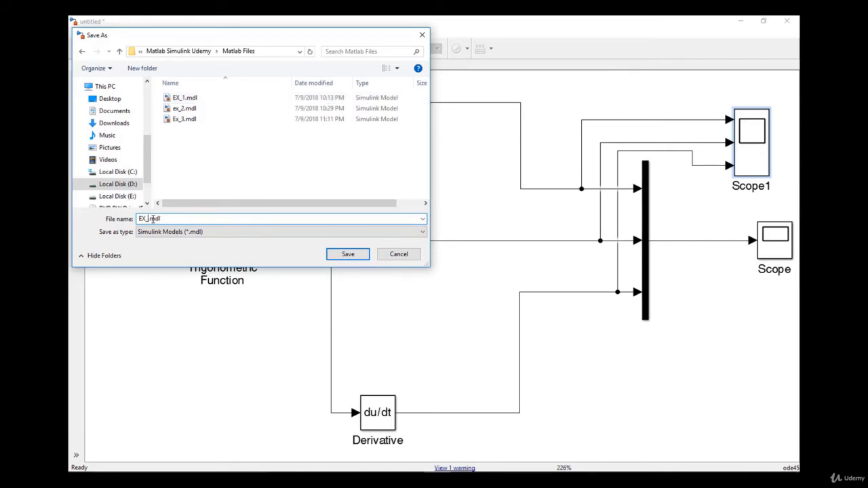
pyautogui.write('4')
pyautogui.press('Return')
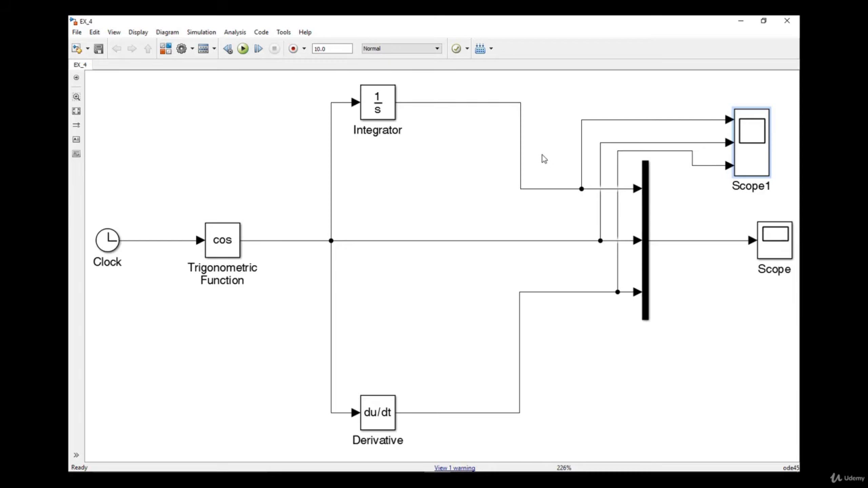
# Step: Close the EX_4 model and switch to PowerPoint to check the example equations of the second chapter
pyautogui.click(788, 21)
pyautogui.moveTo(538, 470)
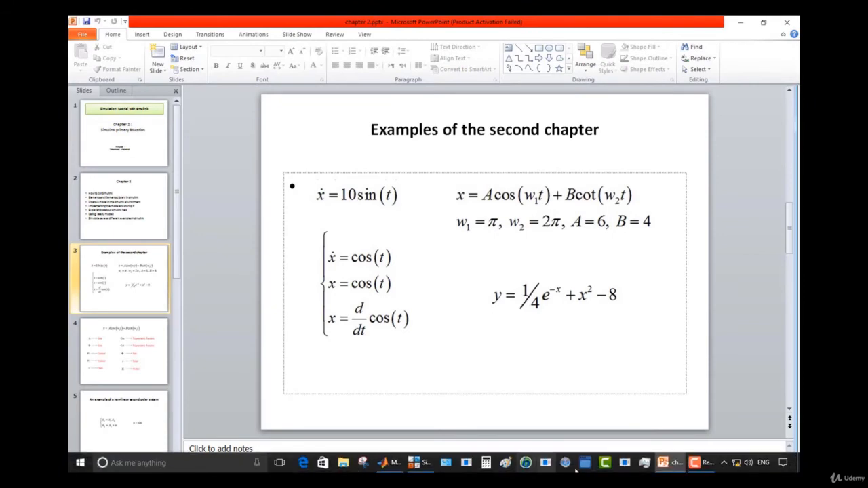
pyautogui.click(674, 466)
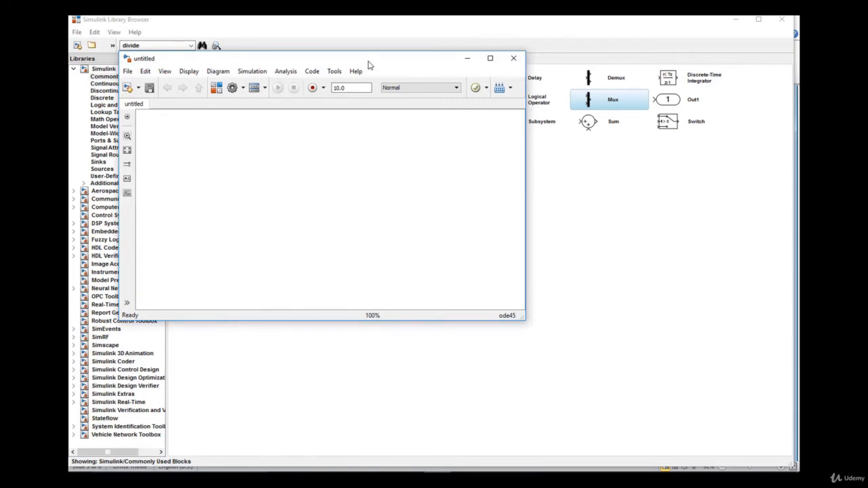
# Step: Add two Math Function blocks from the Math Operations library to the new blank model
pyautogui.moveTo(368, 65); pyautogui.dragTo(513, 100)
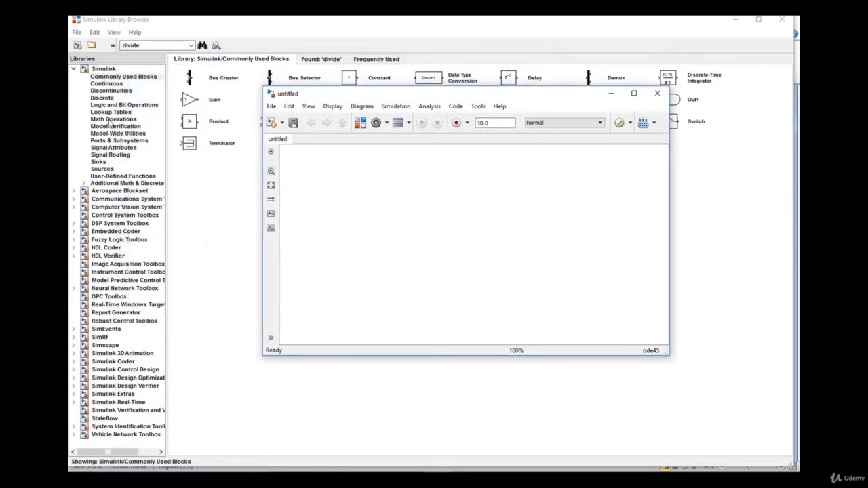
pyautogui.click(112, 120)
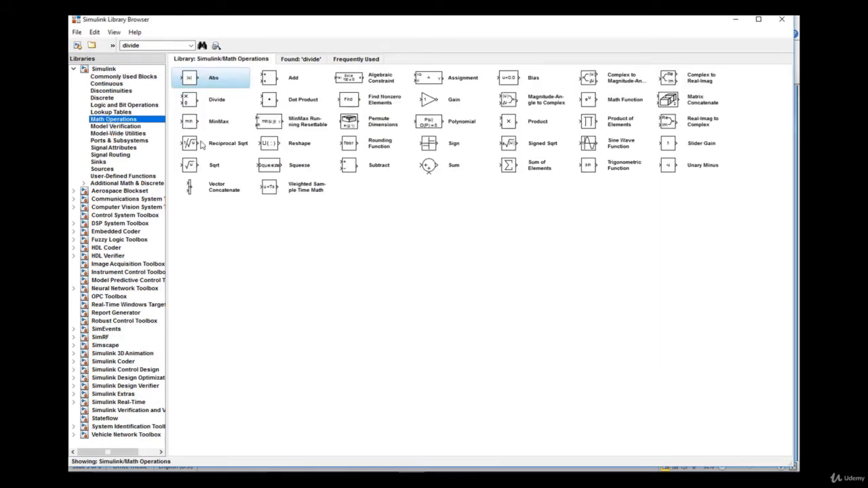
pyautogui.click(620, 106)
pyautogui.rightClick(583, 101)
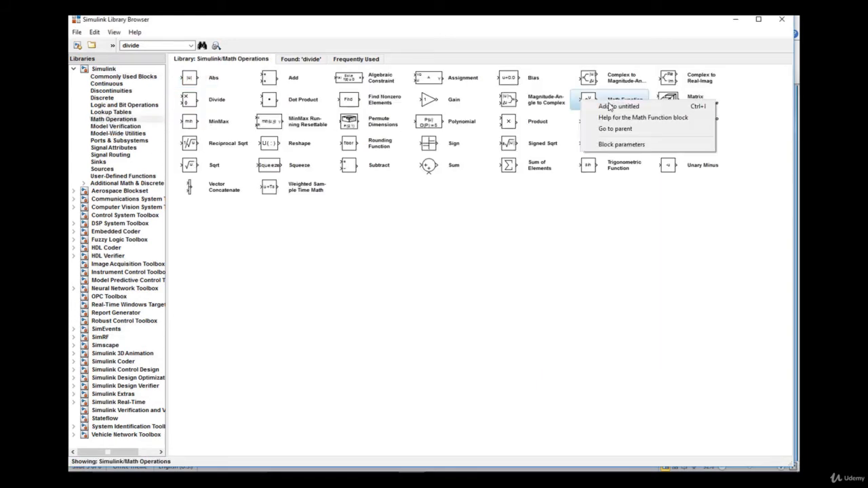
pyautogui.click(612, 107)
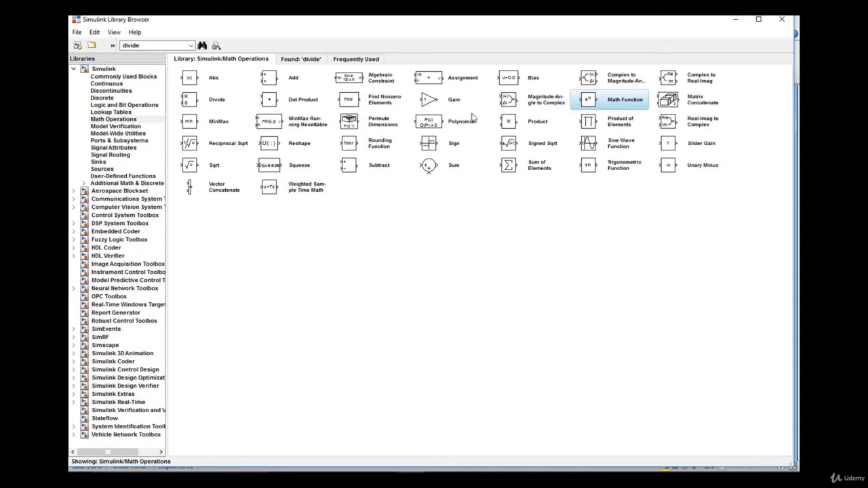
pyautogui.rightClick(607, 106)
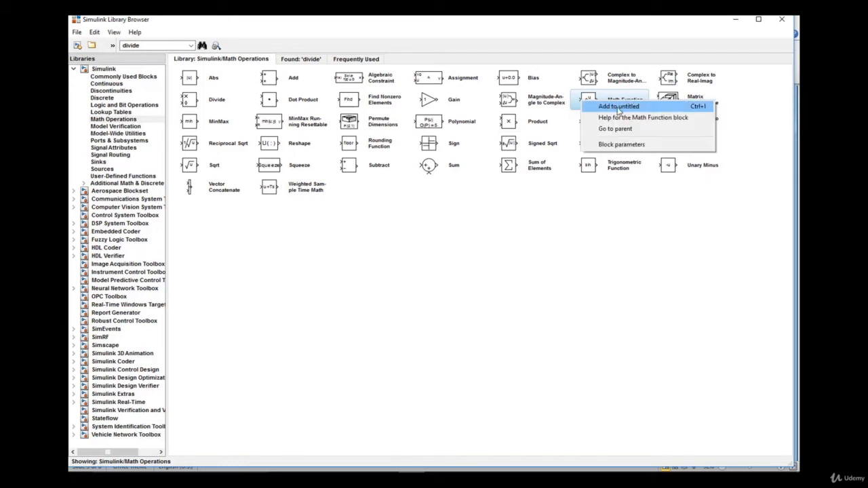
pyautogui.click(619, 106)
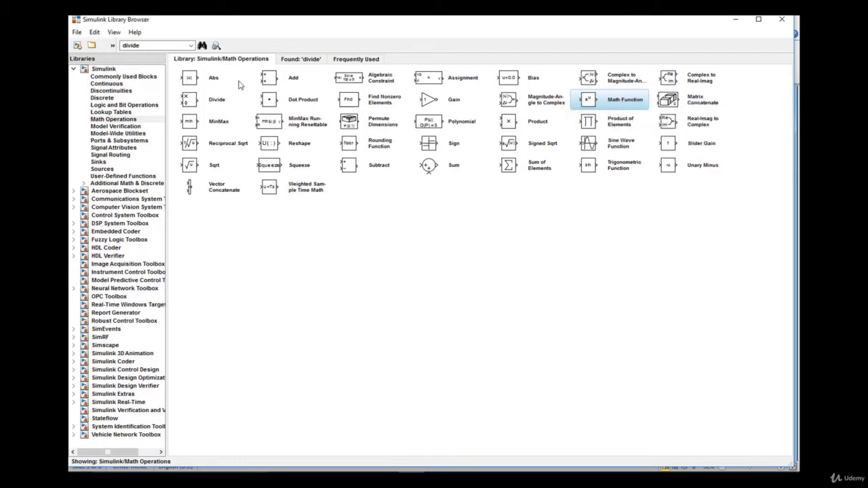
# Step: Add Constant, Sum and Scope blocks from the Commonly Used Blocks library and bring the untitled model to the front
pyautogui.click(154, 79)
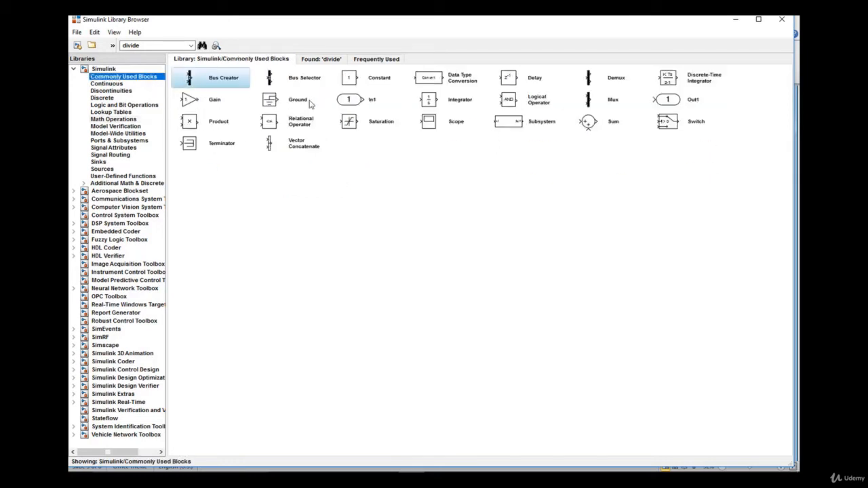
pyautogui.rightClick(365, 87)
pyautogui.click(378, 91)
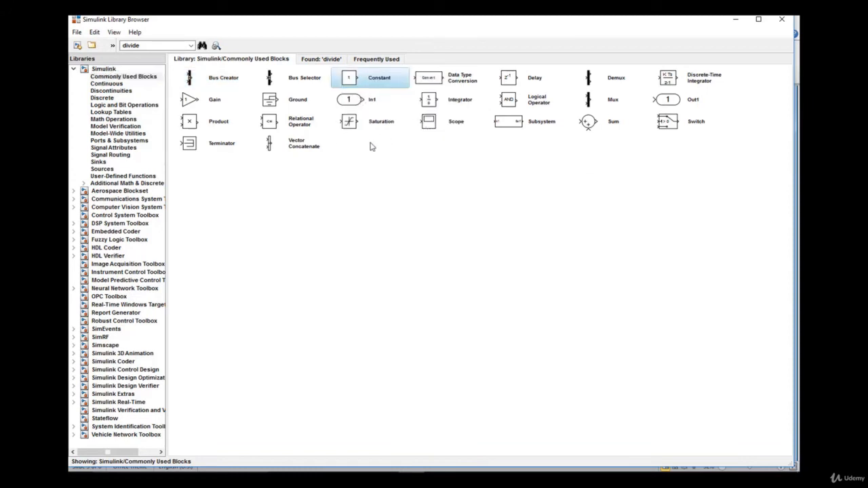
pyautogui.click(587, 124)
pyautogui.rightClick(589, 125)
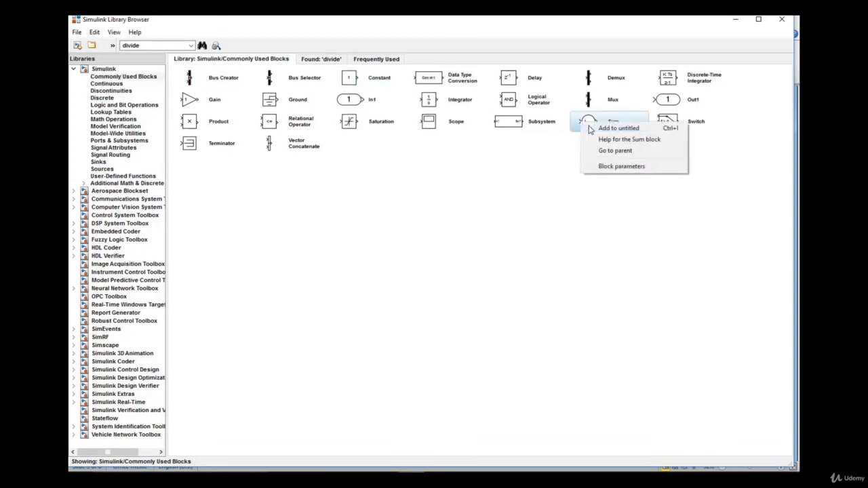
pyautogui.click(601, 129)
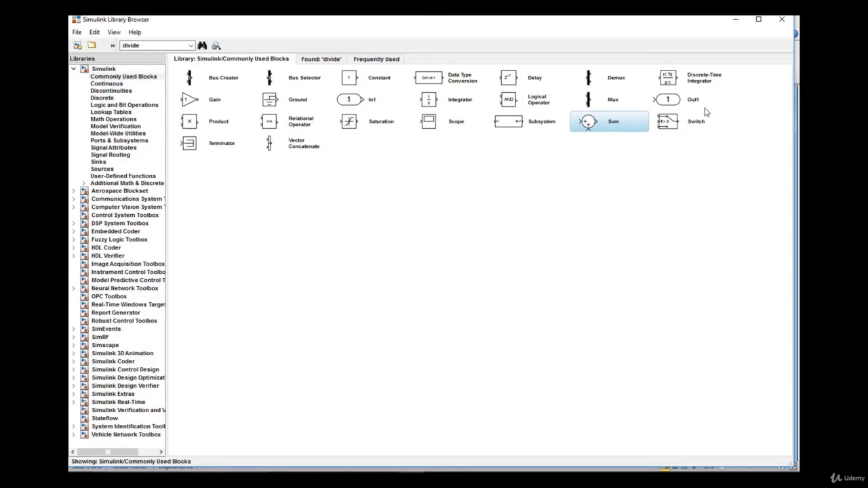
pyautogui.click(441, 126)
pyautogui.rightClick(442, 126)
pyautogui.click(451, 129)
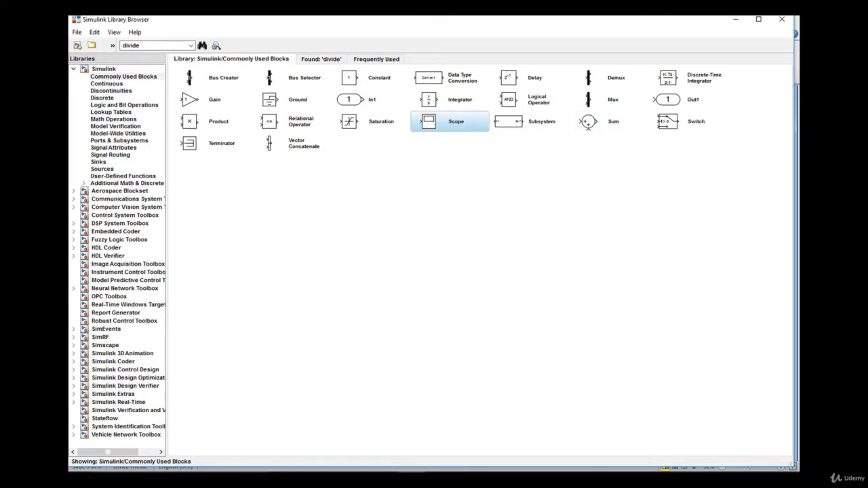
pyautogui.click(437, 466)
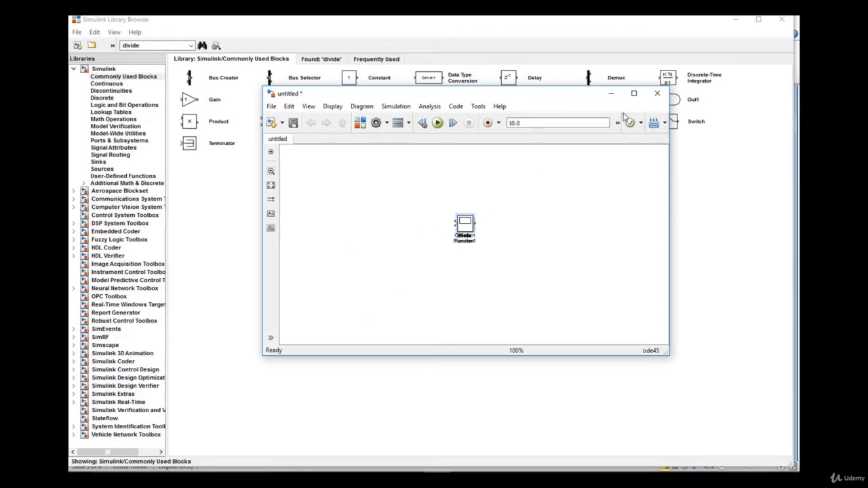
# Step: Maximize the model window and spread the stacked Scope, Sum, Constant and two Math Function blocks apart across the canvas
pyautogui.click(637, 95)
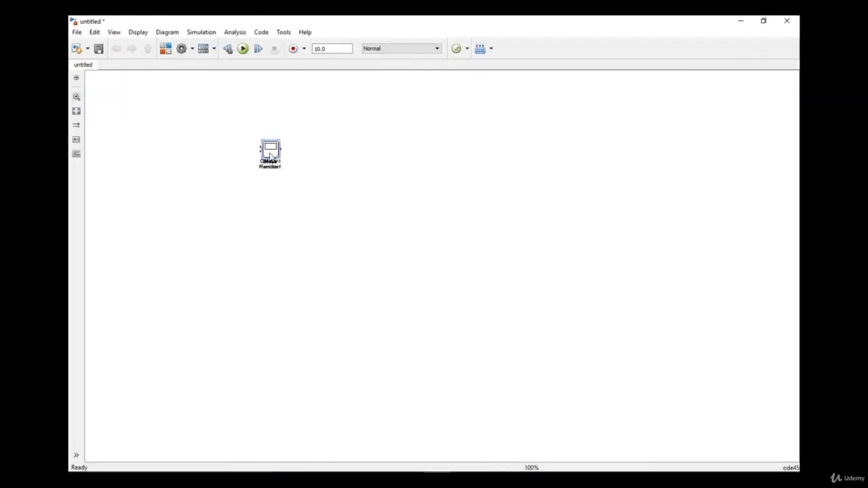
pyautogui.moveTo(269, 154); pyautogui.dragTo(429, 180)
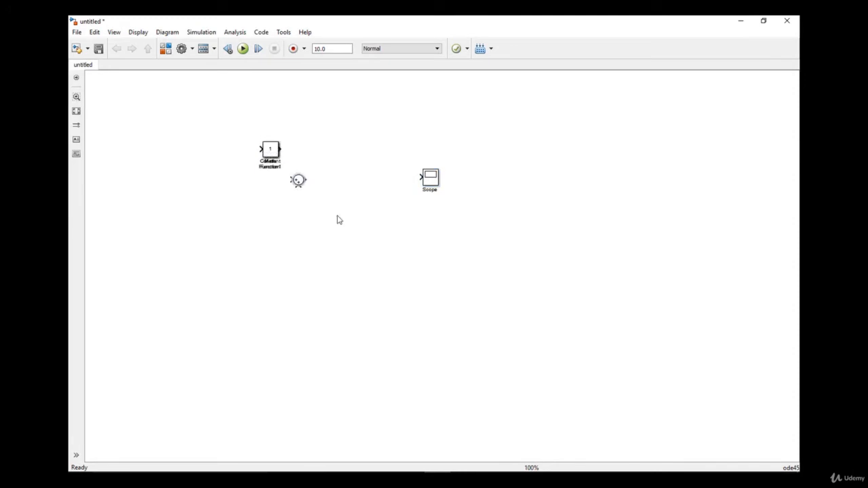
pyautogui.moveTo(270, 147); pyautogui.dragTo(247, 111)
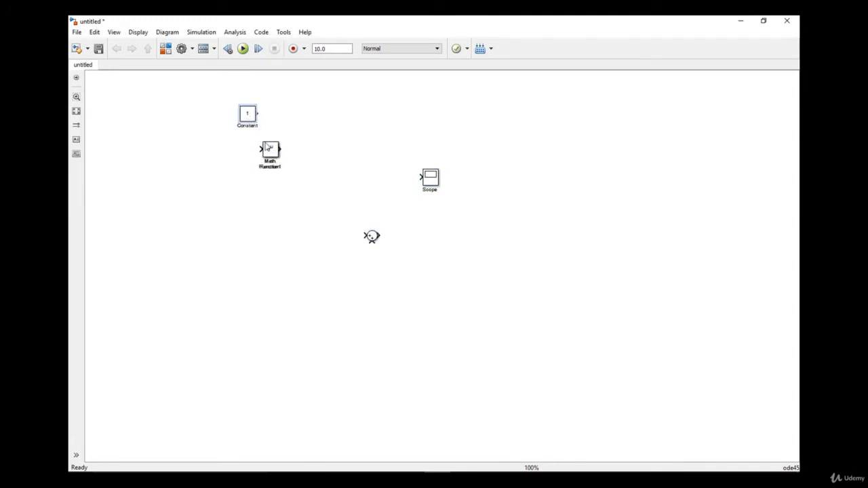
pyautogui.moveTo(276, 153); pyautogui.dragTo(315, 125)
pyautogui.moveTo(274, 152); pyautogui.dragTo(311, 172)
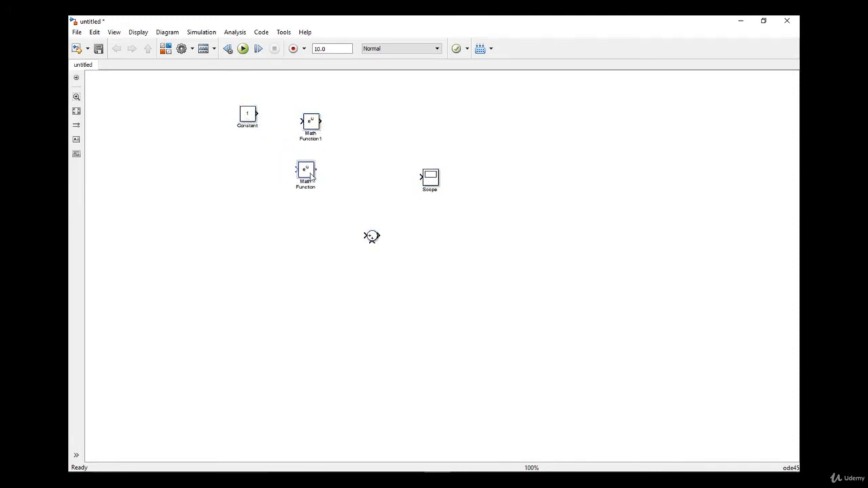
pyautogui.moveTo(249, 116); pyautogui.dragTo(183, 158)
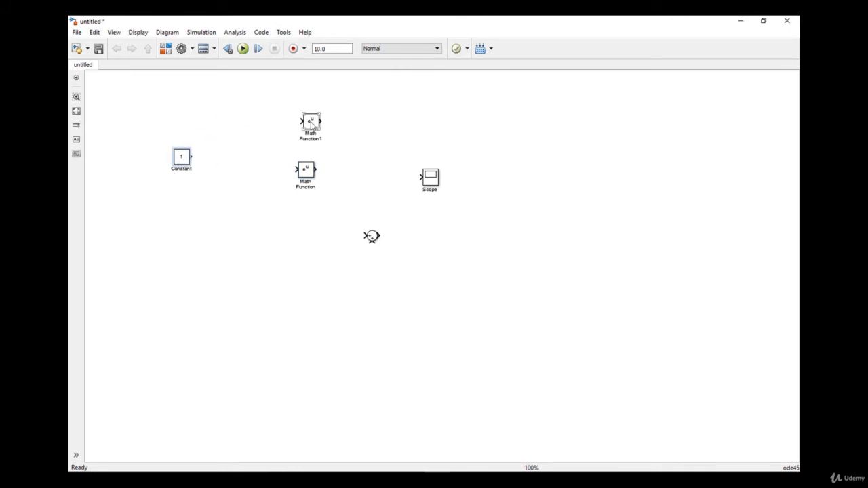
pyautogui.moveTo(311, 124); pyautogui.dragTo(370, 180)
pyautogui.moveTo(512, 184); pyautogui.dragTo(539, 180)
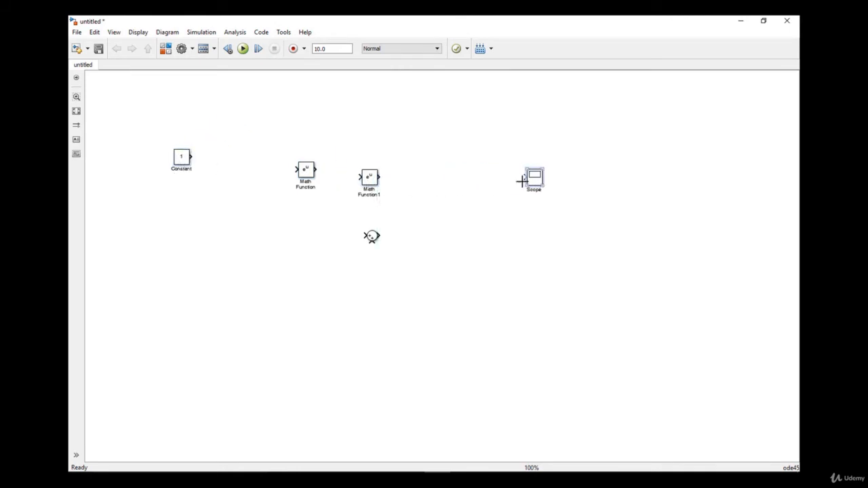
pyautogui.click(377, 238)
pyautogui.moveTo(380, 242); pyautogui.dragTo(576, 212)
pyautogui.click(307, 172)
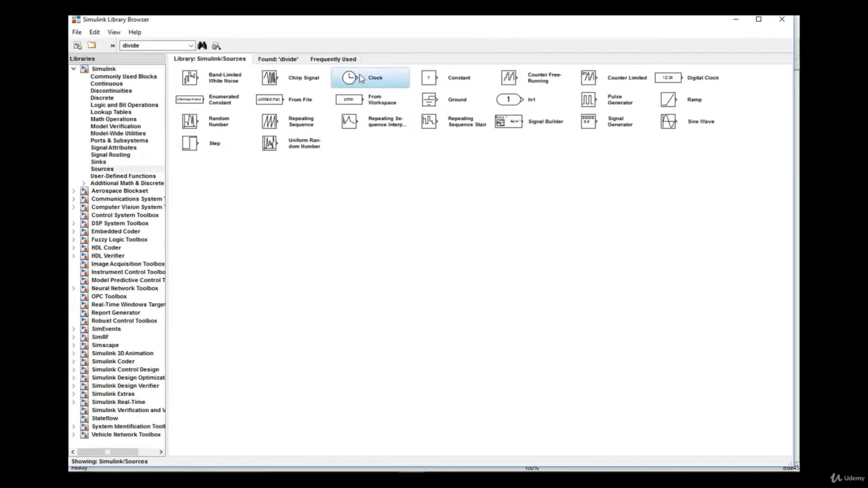
# Step: Add a Clock block from the Sources library and place it level with the first Math Function block, ahead of its input
pyautogui.rightClick(361, 78)
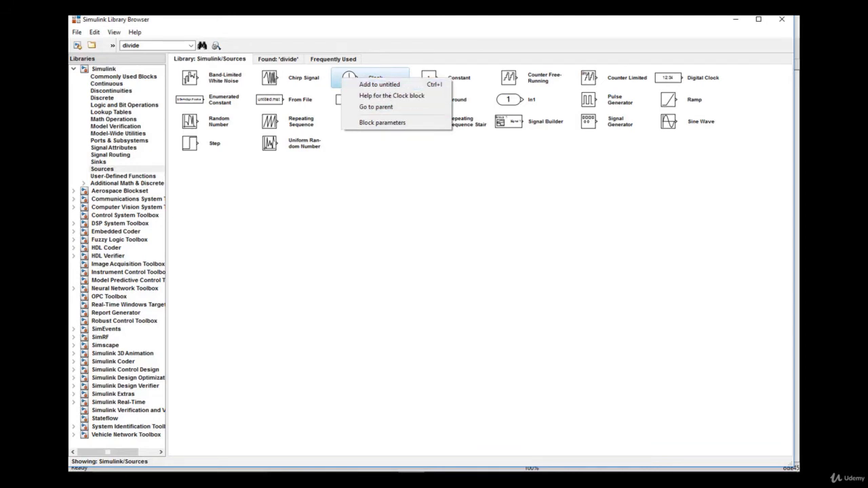
pyautogui.click(439, 466)
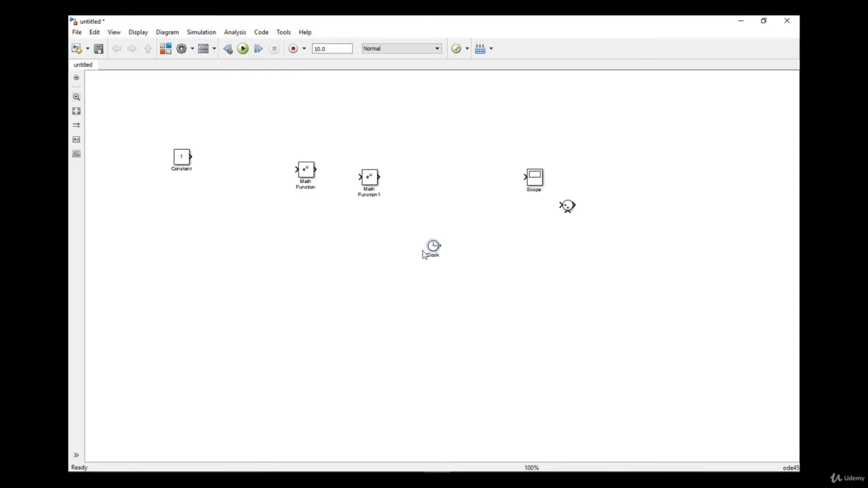
pyautogui.click(432, 250)
pyautogui.moveTo(432, 249); pyautogui.dragTo(226, 230)
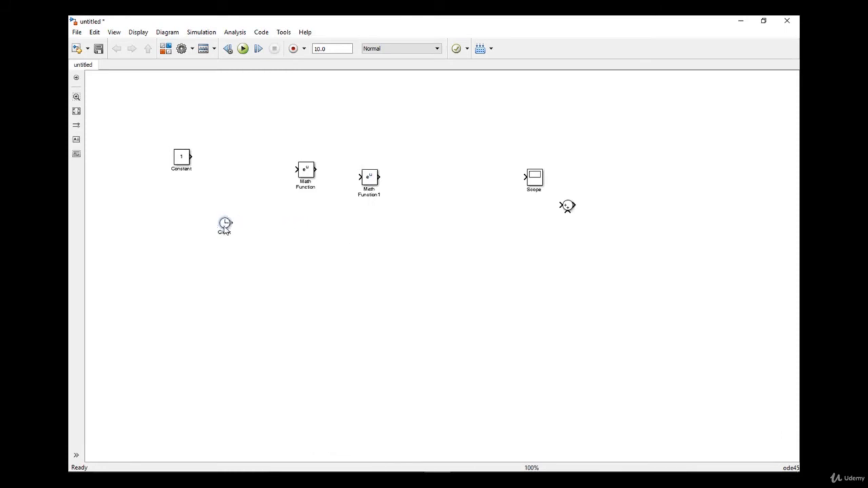
pyautogui.moveTo(305, 176); pyautogui.dragTo(303, 232)
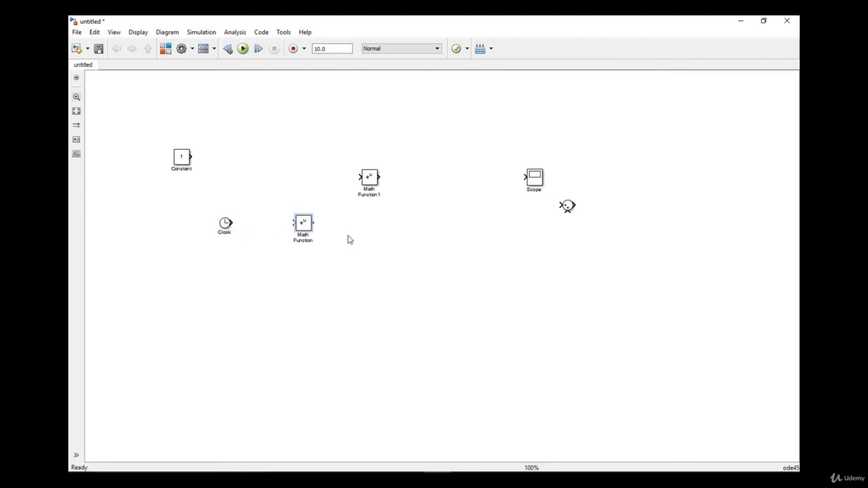
# Step: Add a Gain block from the Commonly Used Blocks library and place it between the Clock and the first Math Function block
pyautogui.moveTo(449, 471)
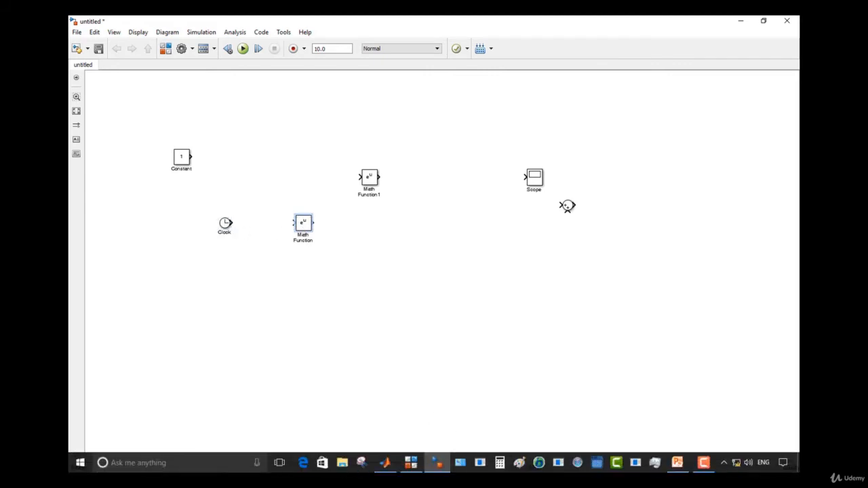
pyautogui.click(411, 465)
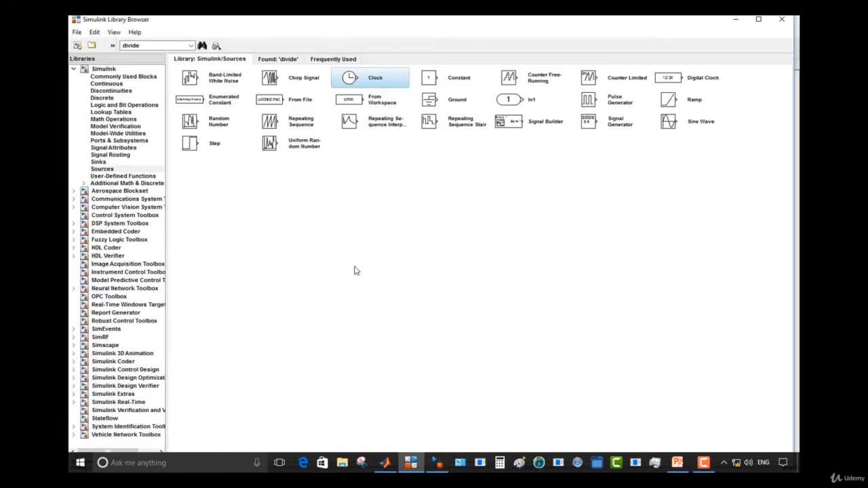
pyautogui.rightClick(447, 83)
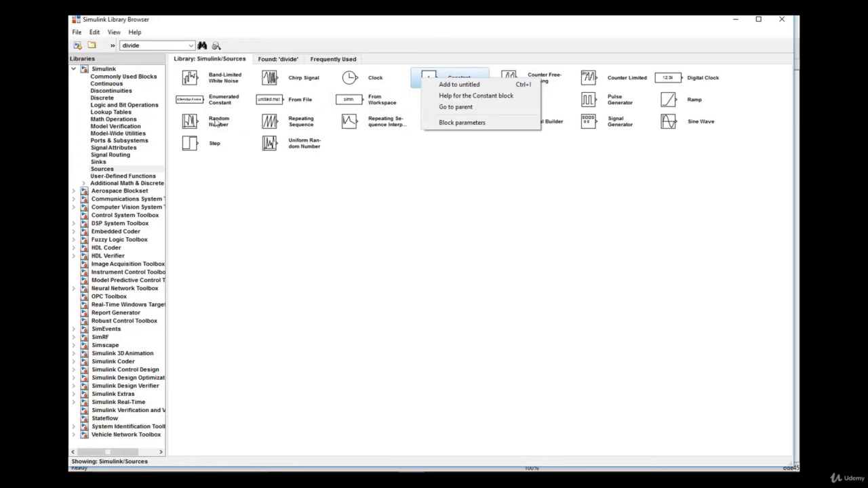
pyautogui.click(115, 120)
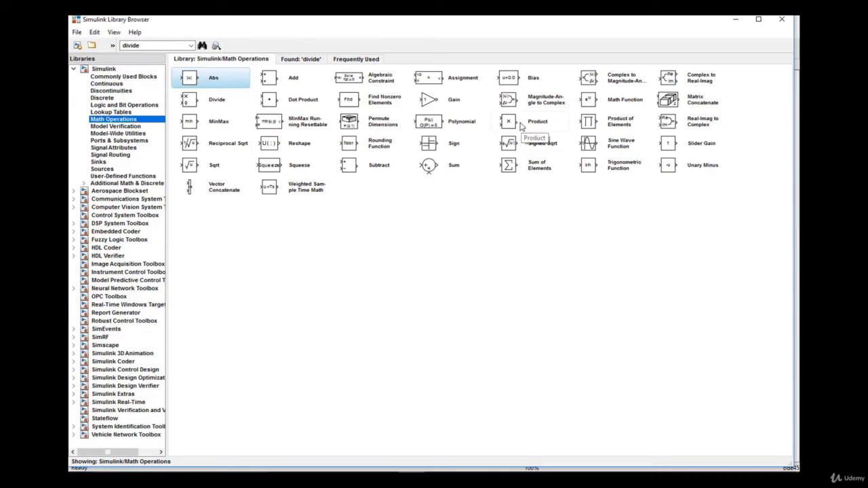
pyautogui.click(144, 83)
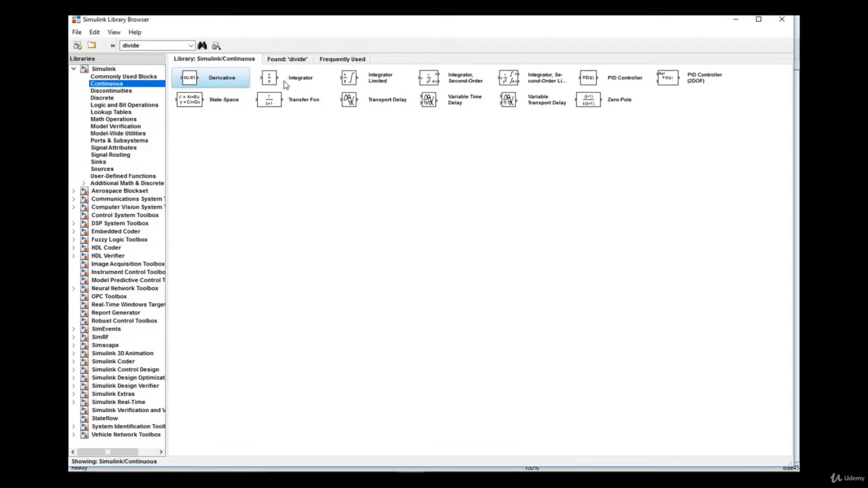
pyautogui.click(148, 78)
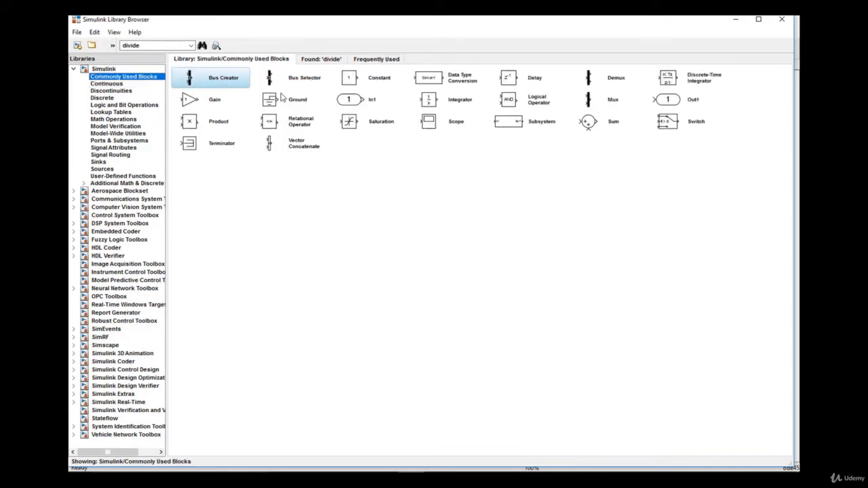
pyautogui.rightClick(211, 104)
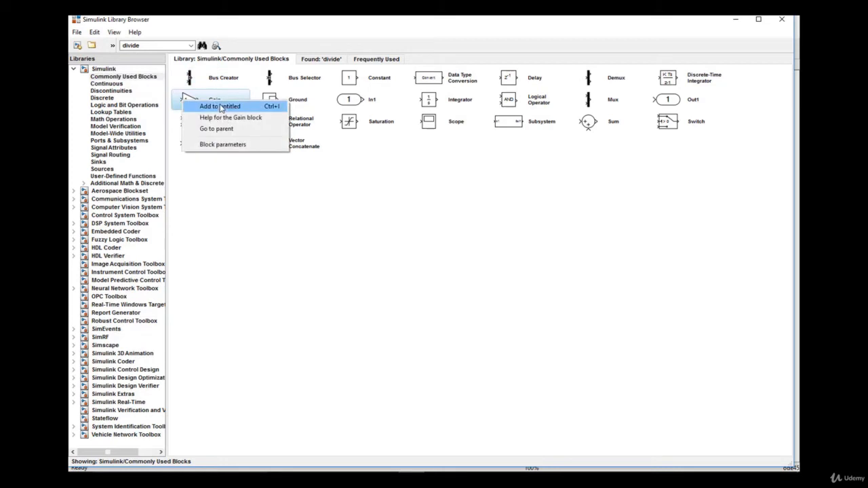
pyautogui.click(223, 107)
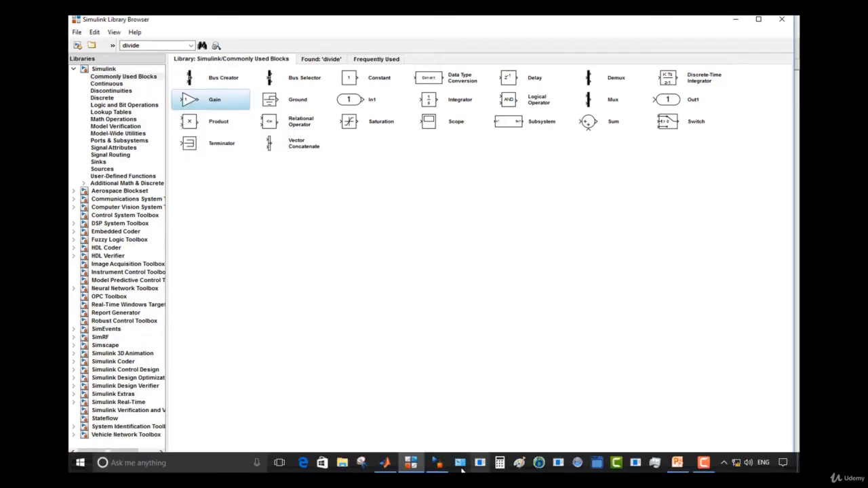
pyautogui.click(441, 466)
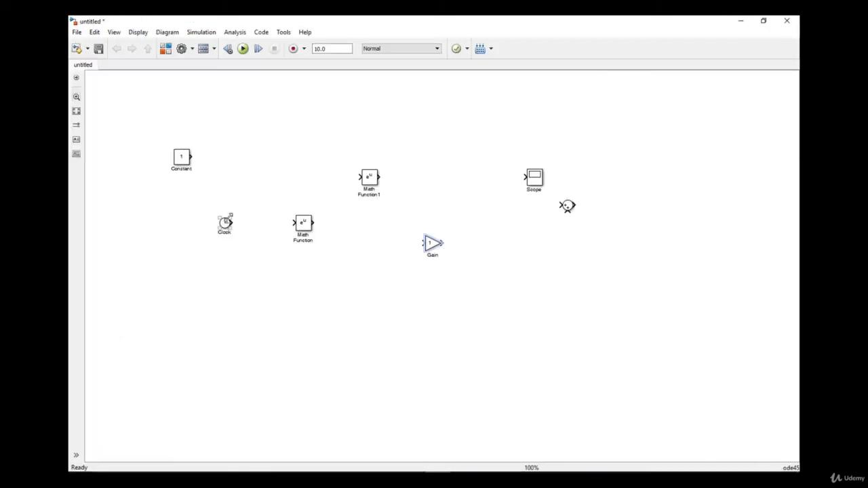
pyautogui.moveTo(228, 221); pyautogui.dragTo(132, 221)
pyautogui.moveTo(435, 246); pyautogui.dragTo(234, 229)
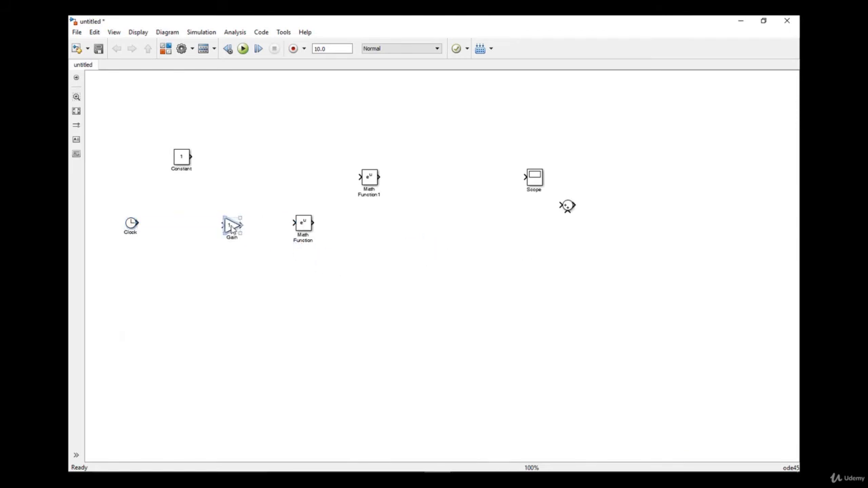
# Step: Set the Gain block's gain to -1
pyautogui.doubleClick(231, 227)
pyautogui.write('-1')
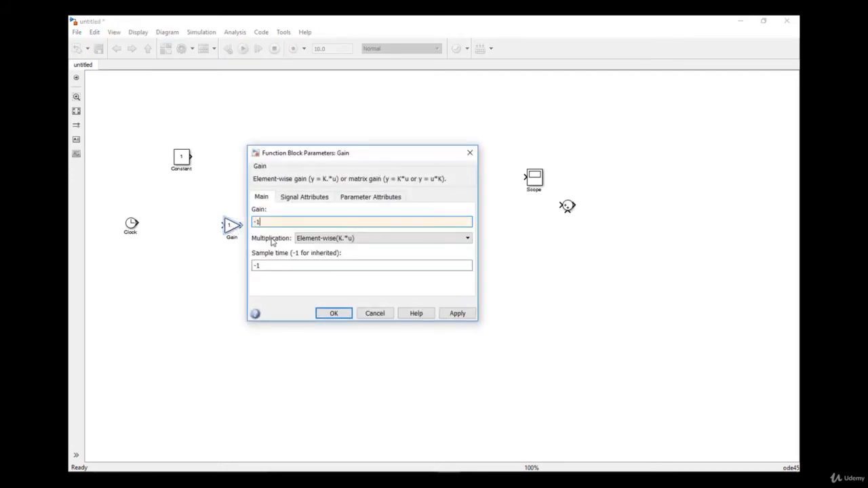
pyautogui.click(330, 313)
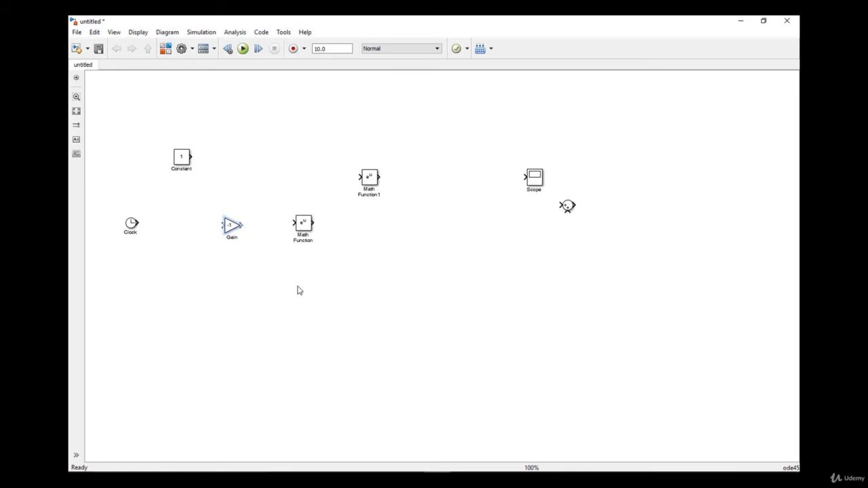
# Step: Wire the Clock through the Gain to the first Math Function, keep its function as exp, and straighten the Clock's signal line
pyautogui.moveTo(242, 226); pyautogui.dragTo(293, 225)
pyautogui.click(309, 234)
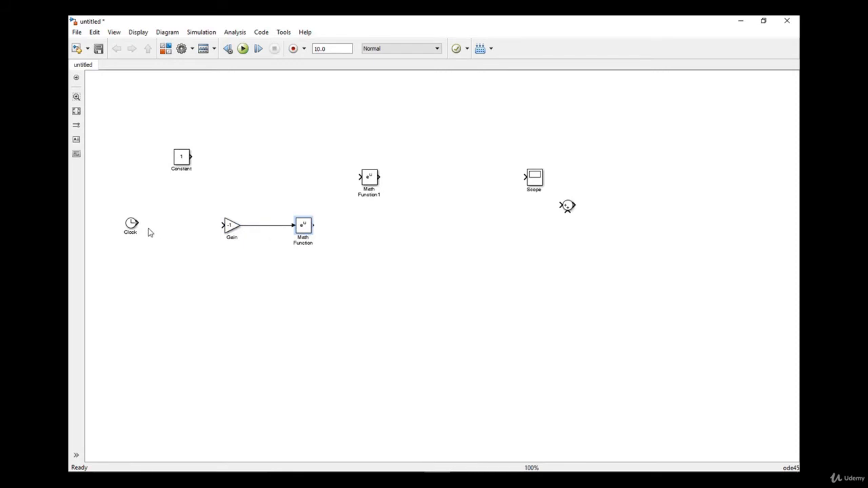
pyautogui.moveTo(138, 222); pyautogui.dragTo(221, 226)
pyautogui.doubleClick(308, 228)
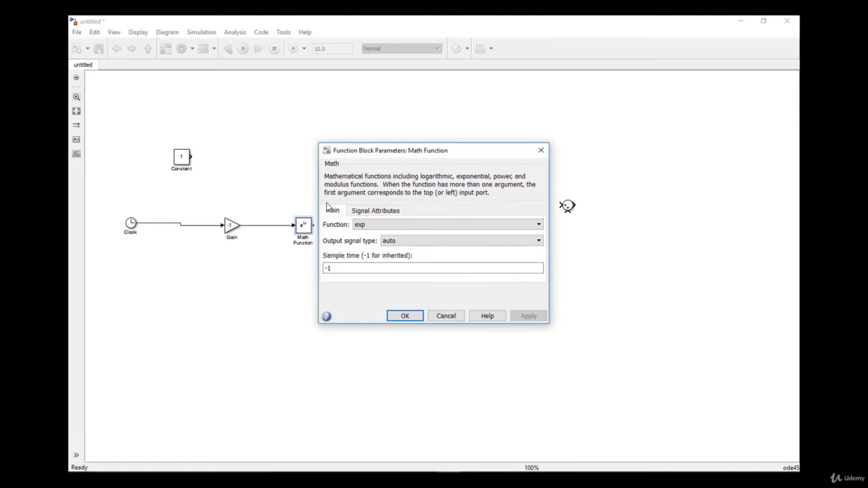
pyautogui.click(409, 317)
pyautogui.click(173, 225)
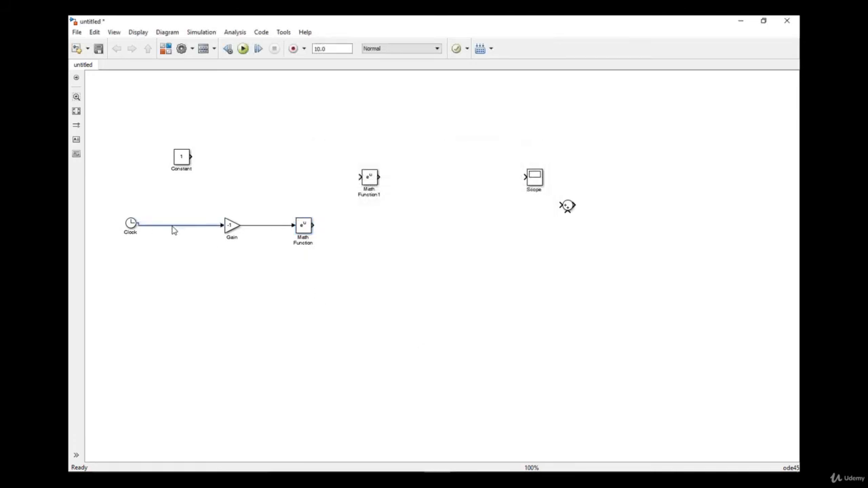
# Step: Check the equation in PowerPoint, then place the second Math Function block below the first and set its function to square
pyautogui.moveTo(549, 468)
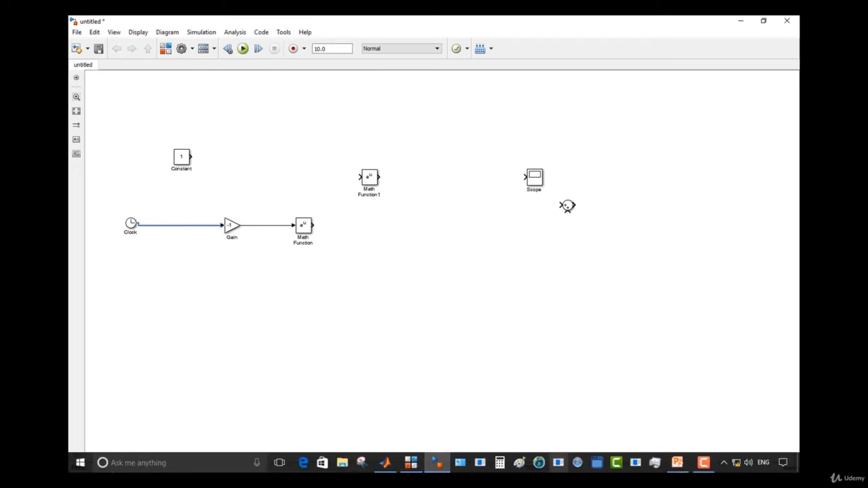
pyautogui.click(675, 463)
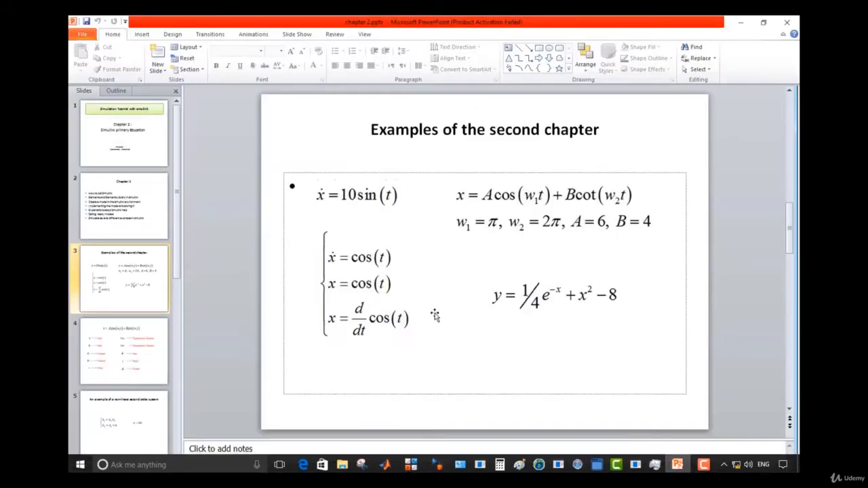
pyautogui.click(741, 24)
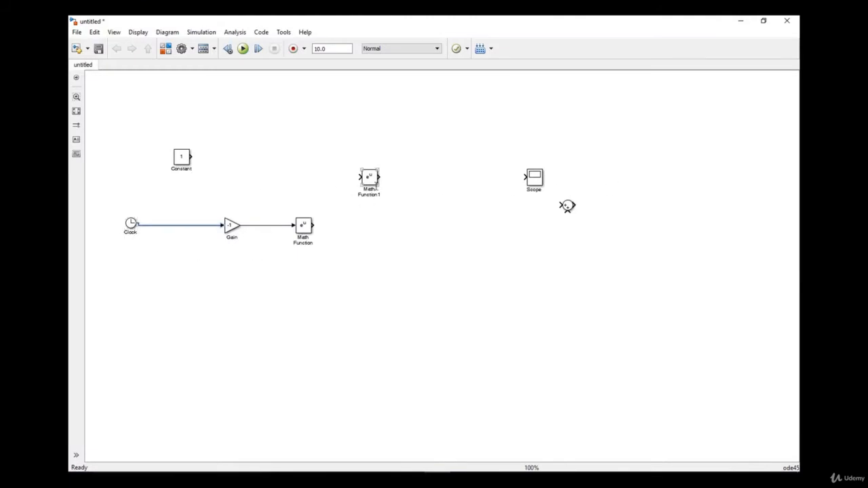
pyautogui.moveTo(374, 182); pyautogui.dragTo(314, 302)
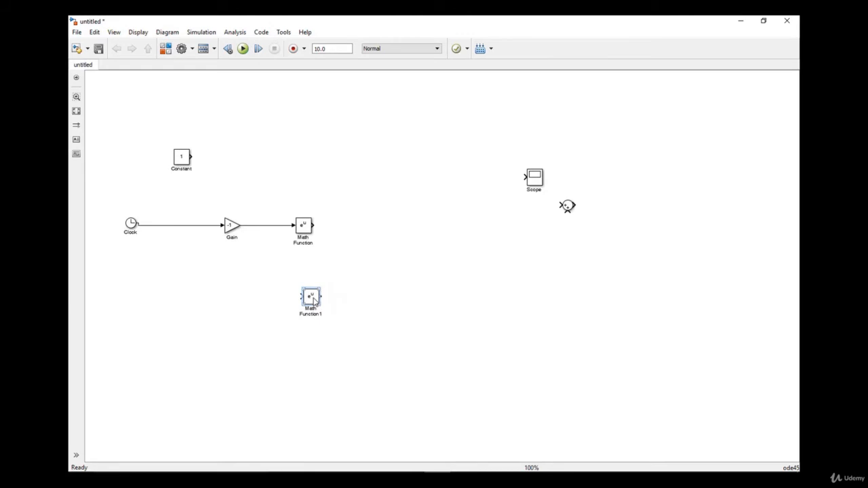
pyautogui.doubleClick(311, 298)
pyautogui.click(397, 297)
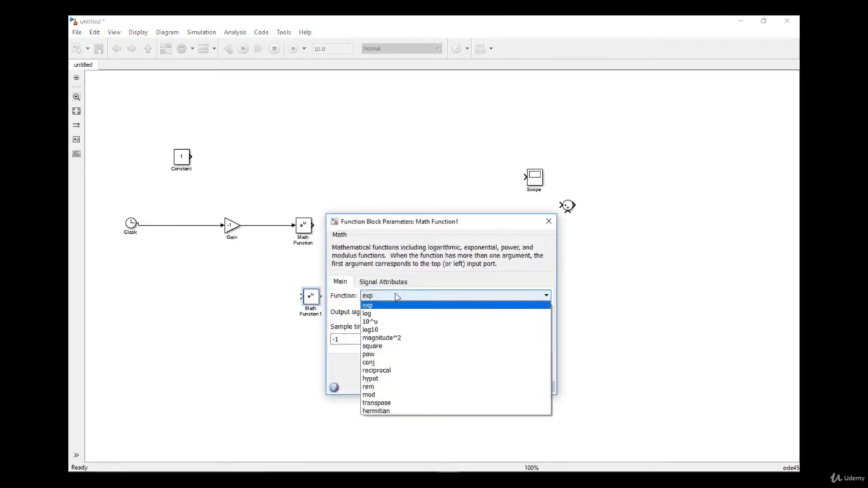
pyautogui.click(389, 346)
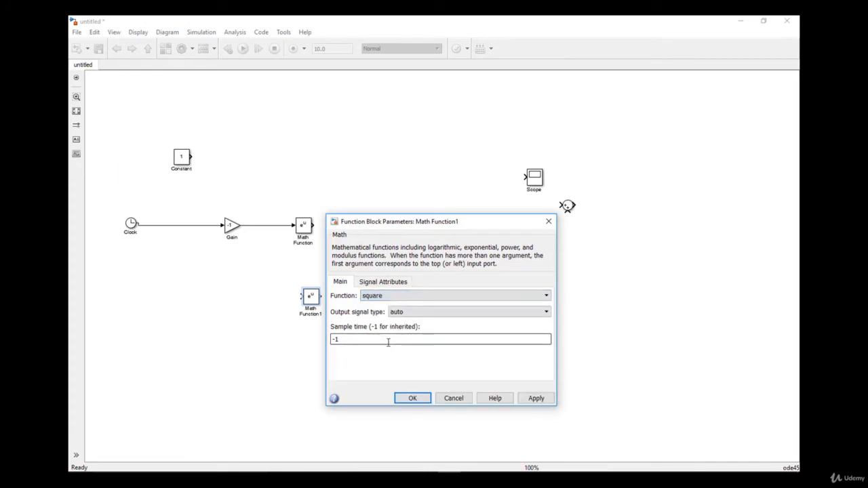
pyautogui.click(414, 400)
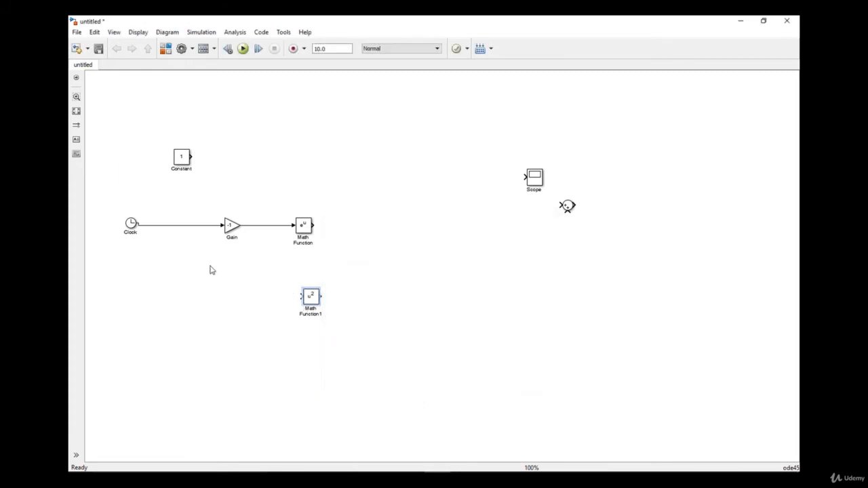
# Step: Align the Clock with the Gain and branch the Clock's signal to the input of the square Math Function block
pyautogui.click(129, 228)
pyautogui.moveTo(129, 226); pyautogui.dragTo(129, 227)
pyautogui.moveTo(302, 297); pyautogui.dragTo(178, 226)
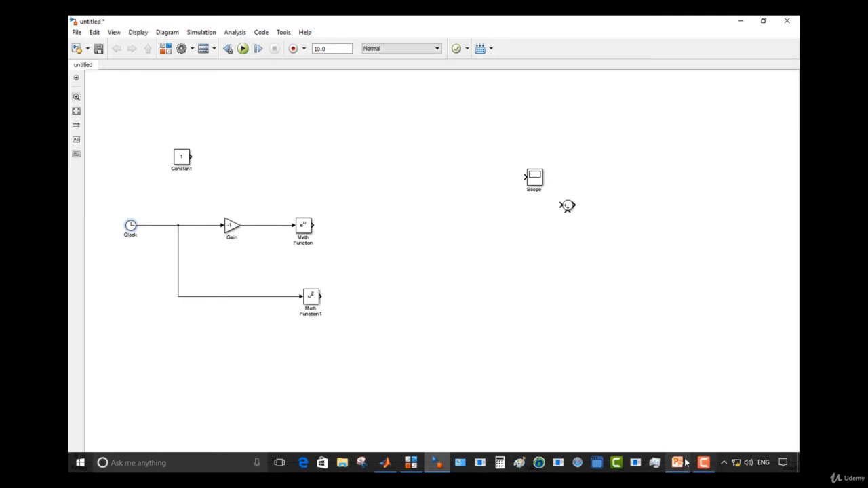
# Step: Check the equation in PowerPoint, then copy the -1 Gain block and paste it downstream of the exp Math Function block
pyautogui.click(678, 463)
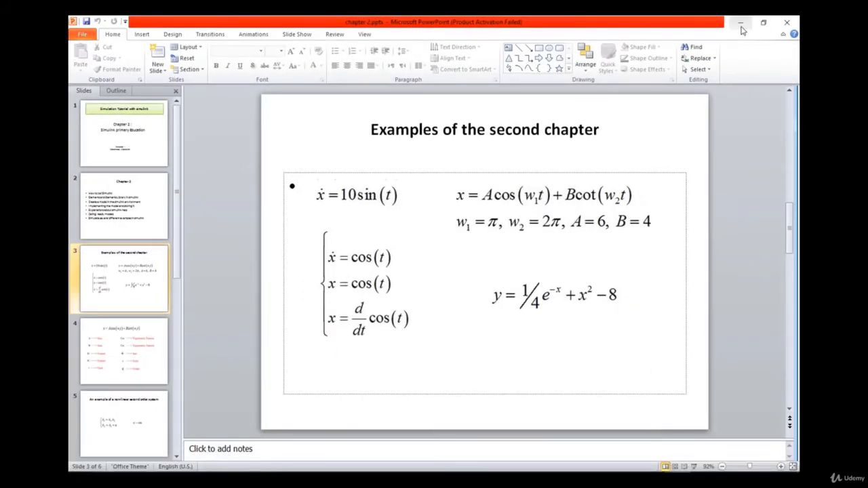
pyautogui.click(742, 26)
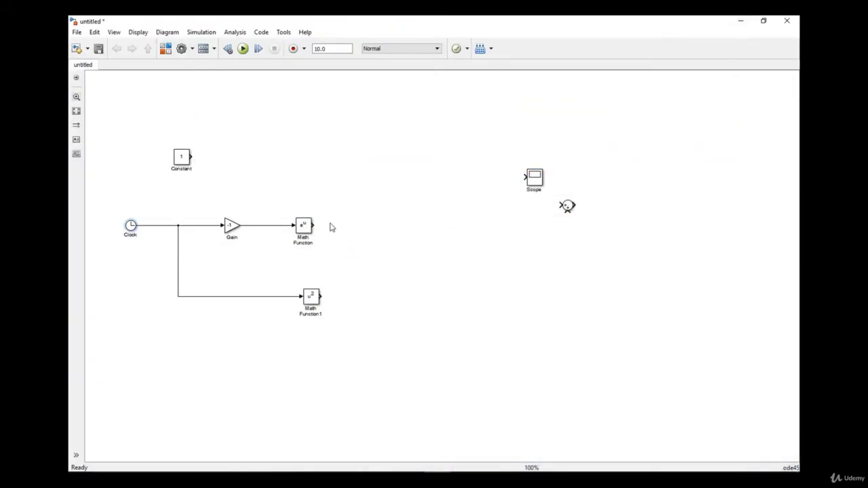
pyautogui.click(233, 228)
pyautogui.rightClick(233, 229)
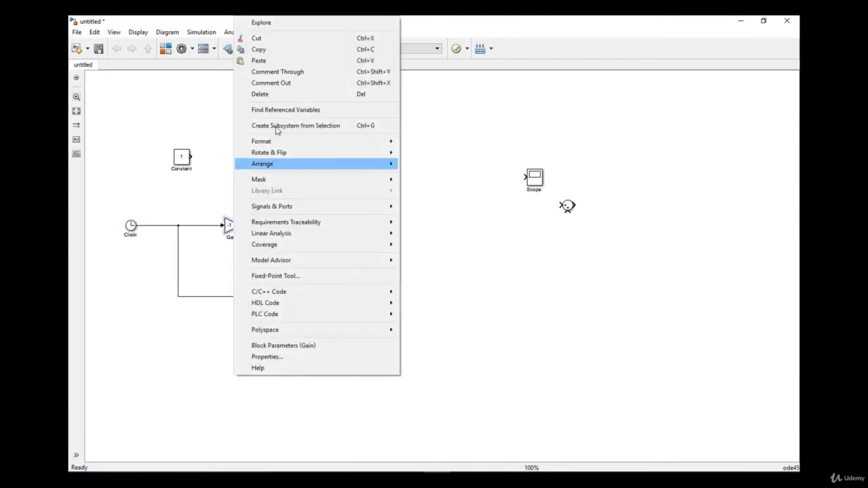
pyautogui.click(277, 49)
pyautogui.rightClick(409, 223)
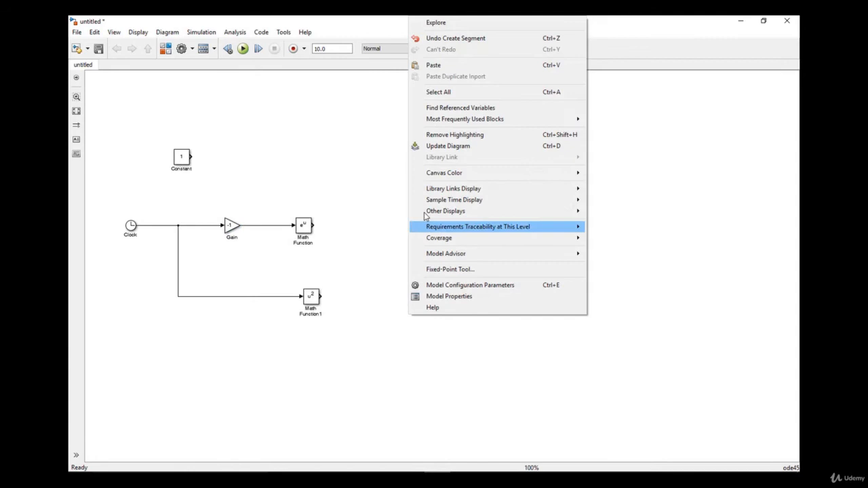
pyautogui.click(430, 66)
# Step: Set the copied Gain block's gain to 1/4
pyautogui.doubleClick(414, 229)
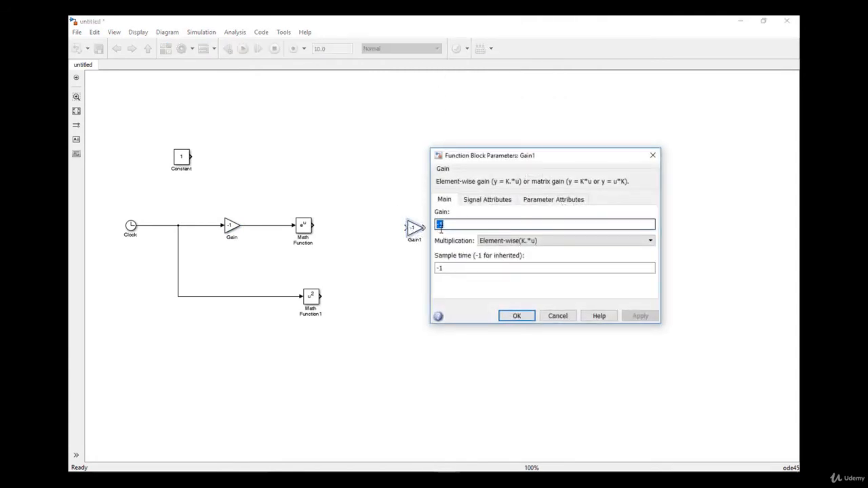
pyautogui.write('1')
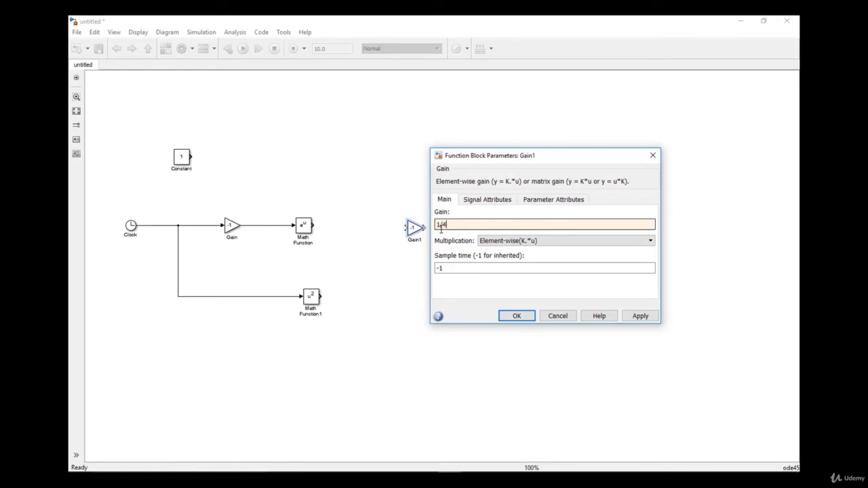
pyautogui.write('/4')
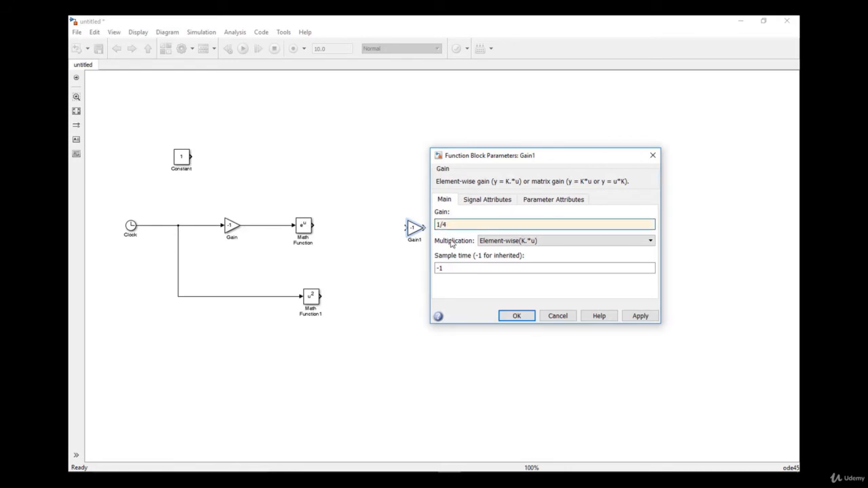
pyautogui.click(517, 316)
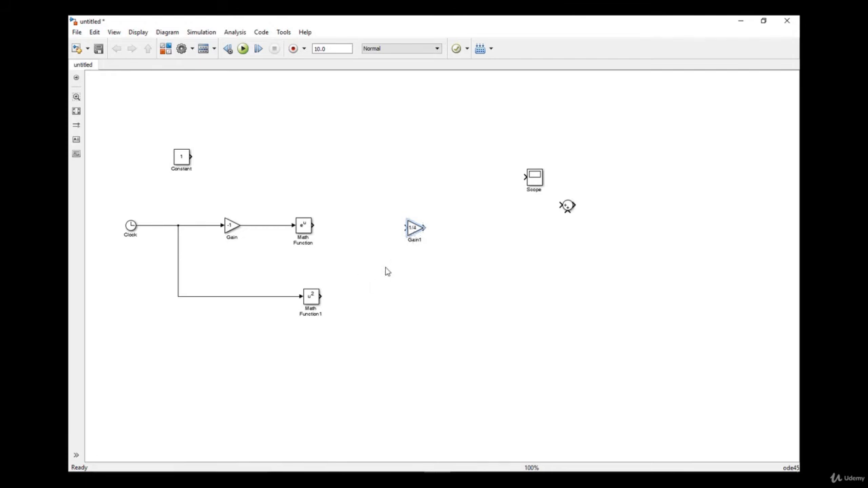
# Step: Paste a copy of the Constant block below the square Math Function and set its constant value to -8
pyautogui.rightClick(181, 158)
pyautogui.click(204, 52)
pyautogui.rightClick(382, 347)
pyautogui.click(410, 90)
pyautogui.doubleClick(390, 347)
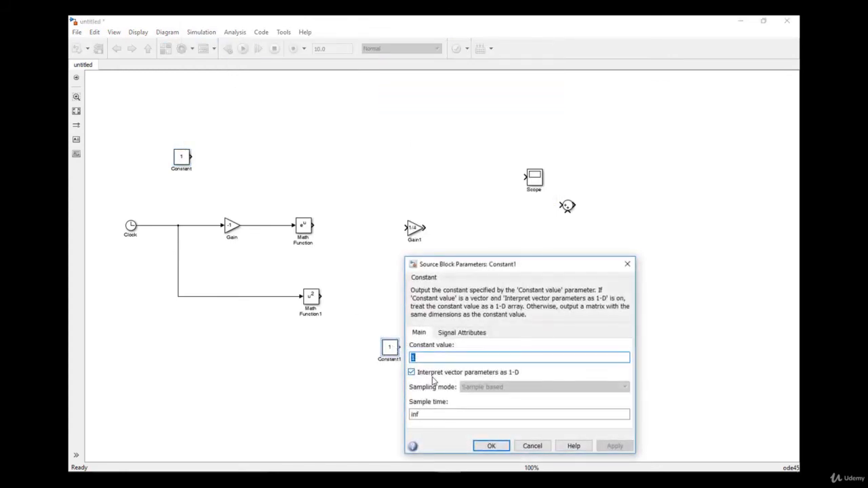
pyautogui.write('-8')
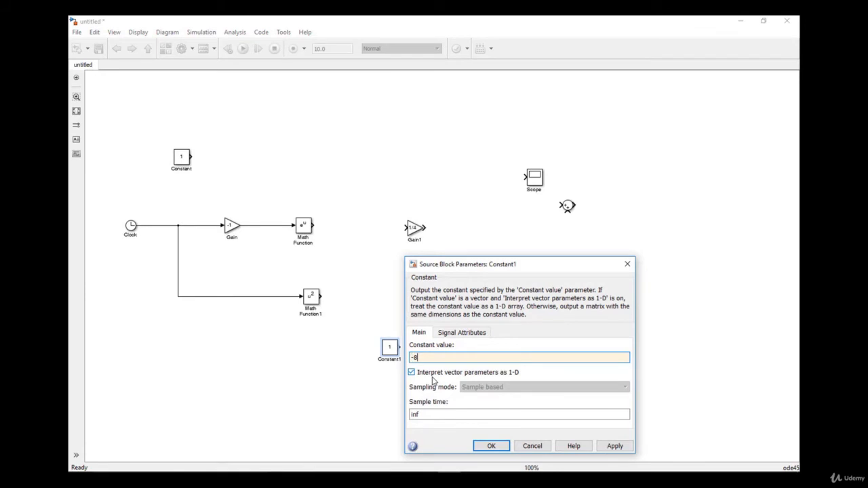
pyautogui.click(490, 446)
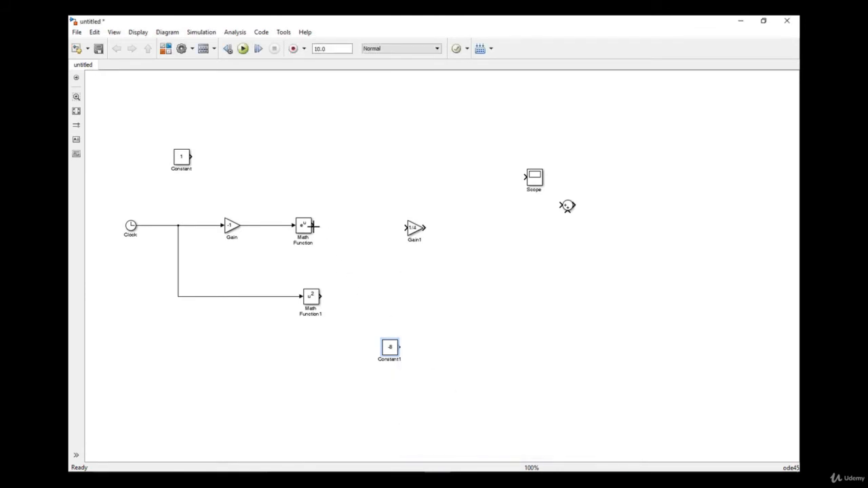
# Step: Wire the exp Math Function's output to the 1/4 Gain and move the -8 Constant directly below the square Math Function
pyautogui.moveTo(313, 225); pyautogui.dragTo(408, 225)
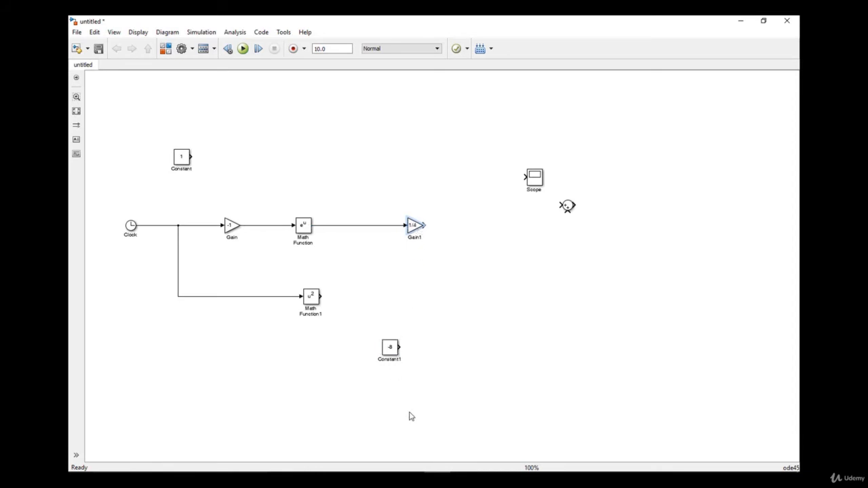
pyautogui.click(382, 353)
pyautogui.moveTo(389, 352); pyautogui.dragTo(311, 362)
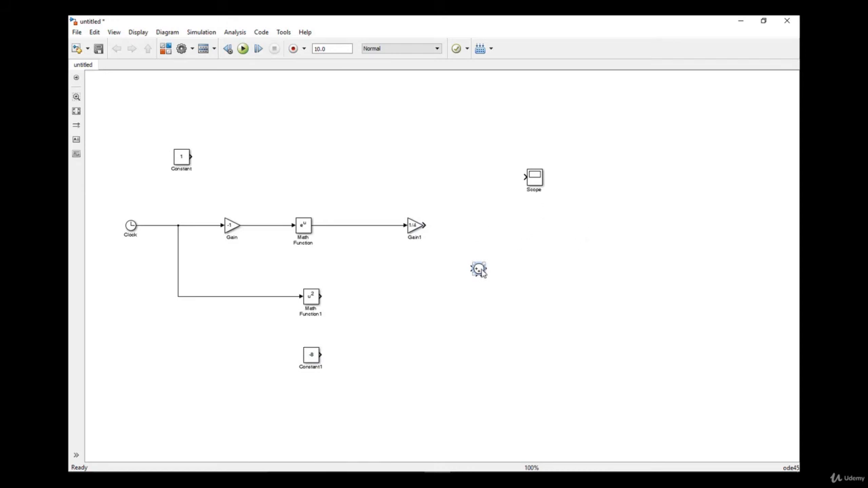
pyautogui.doubleClick(479, 270)
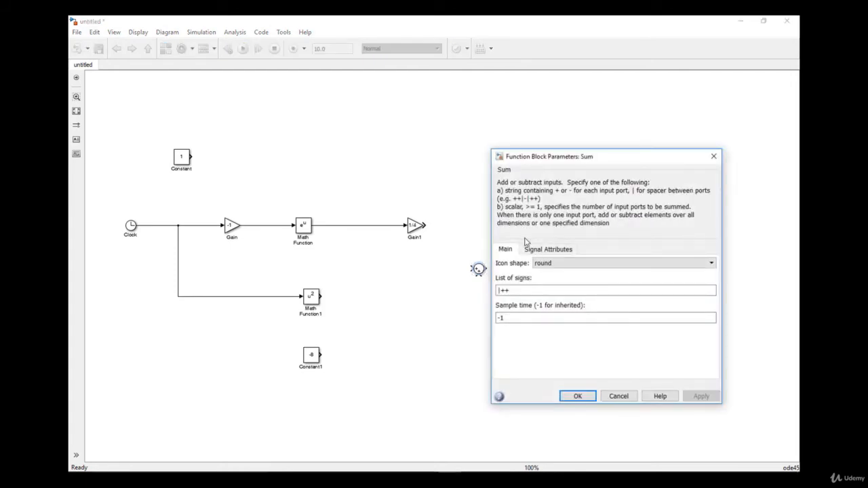
pyautogui.doubleClick(523, 290)
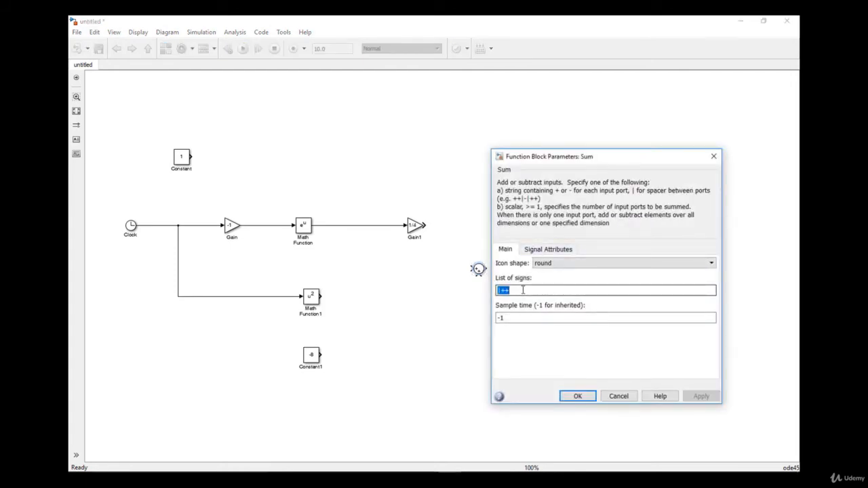
pyautogui.write('+')
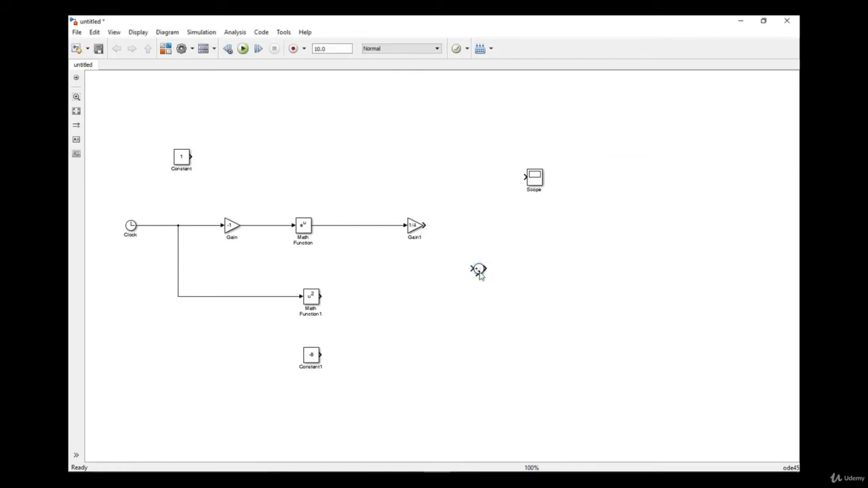
# Step: Add a third plus input to the Sum block by setting its list of signs to |+++
pyautogui.doubleClick(479, 272)
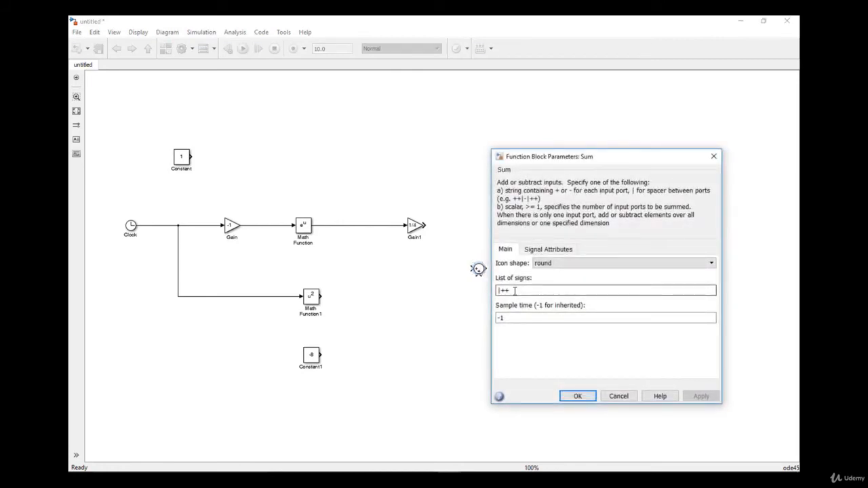
pyautogui.doubleClick(515, 290)
pyautogui.moveTo(514, 291); pyautogui.dragTo(506, 291)
pyautogui.write('+')
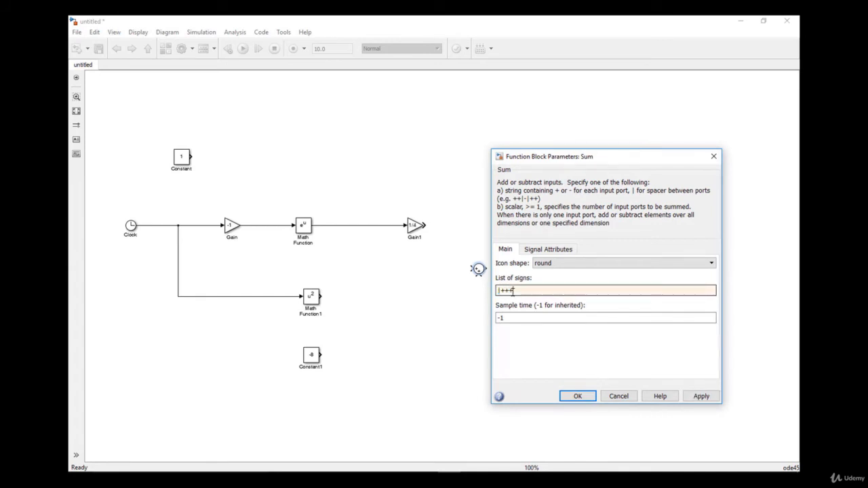
pyautogui.click(568, 400)
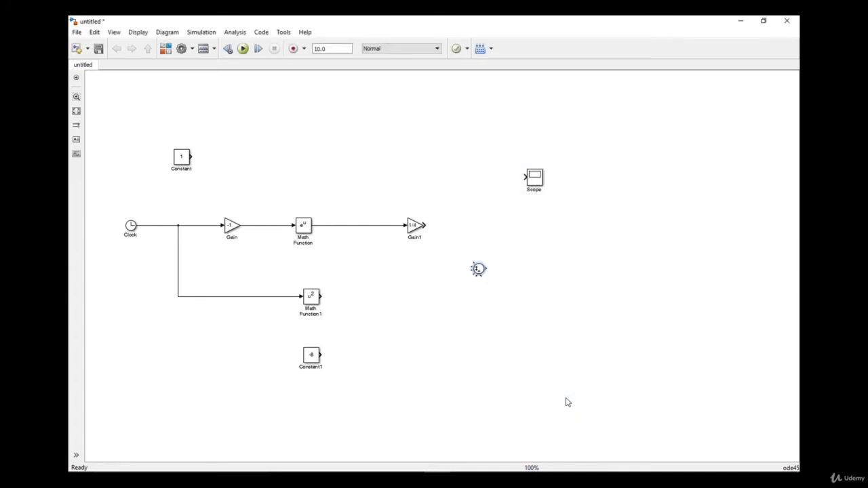
# Step: Remove the leading | spacer from the Sum block's list of signs and apply the change
pyautogui.doubleClick(478, 270)
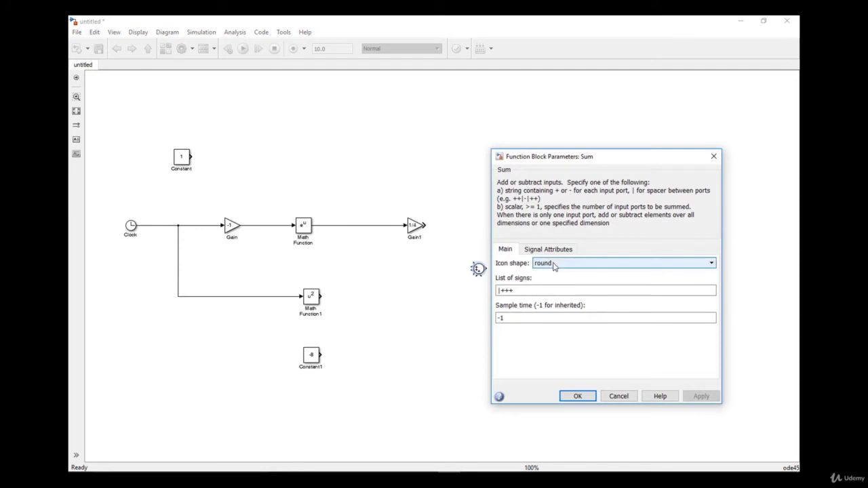
pyautogui.doubleClick(501, 290)
pyautogui.click(499, 291)
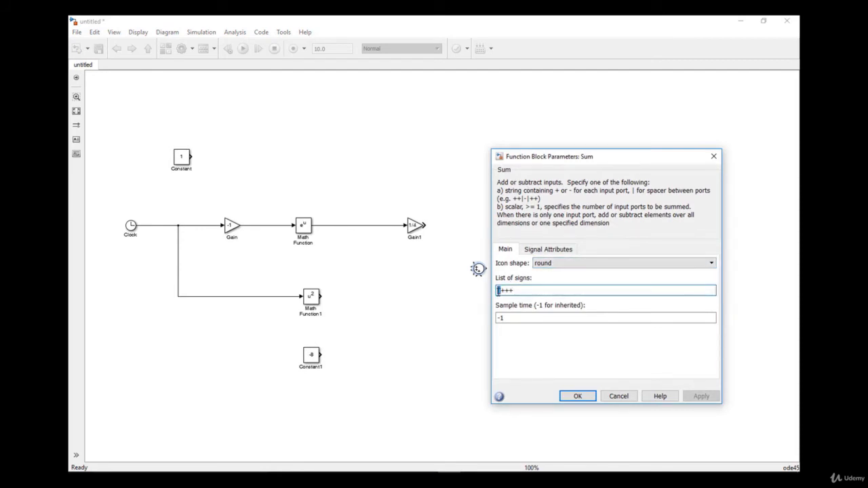
pyautogui.click(574, 397)
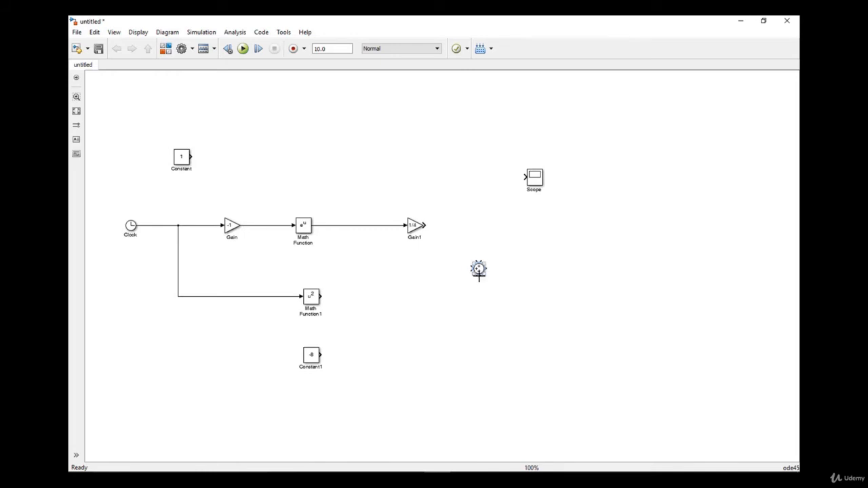
# Step: Align the Sum block with the square Math Function and wire the 1/4 Gain, square Math Function and -8 Constant into its three inputs
pyautogui.moveTo(478, 269); pyautogui.dragTo(478, 296)
pyautogui.moveTo(332, 296)
pyautogui.mouseDown()
pyautogui.moveTo(479, 297)
pyautogui.moveTo(458, 225)
pyautogui.moveTo(421, 225)
pyautogui.mouseUp()
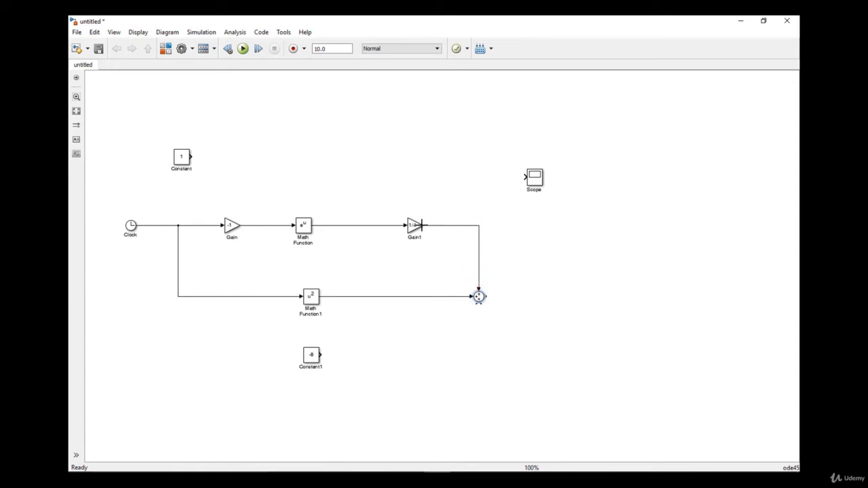
pyautogui.moveTo(479, 301); pyautogui.dragTo(320, 355)
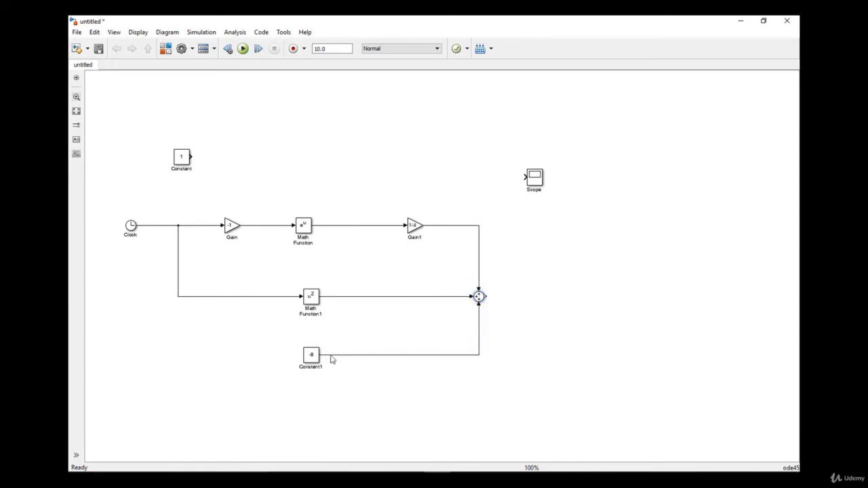
# Step: Check the equation in PowerPoint, then move the Scope in line with the Sum block and wire the Sum's output to it
pyautogui.click(678, 463)
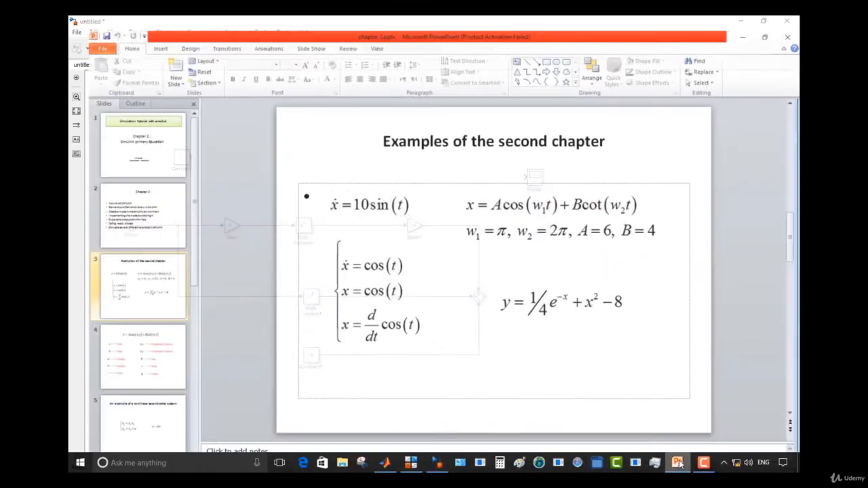
pyautogui.click(677, 463)
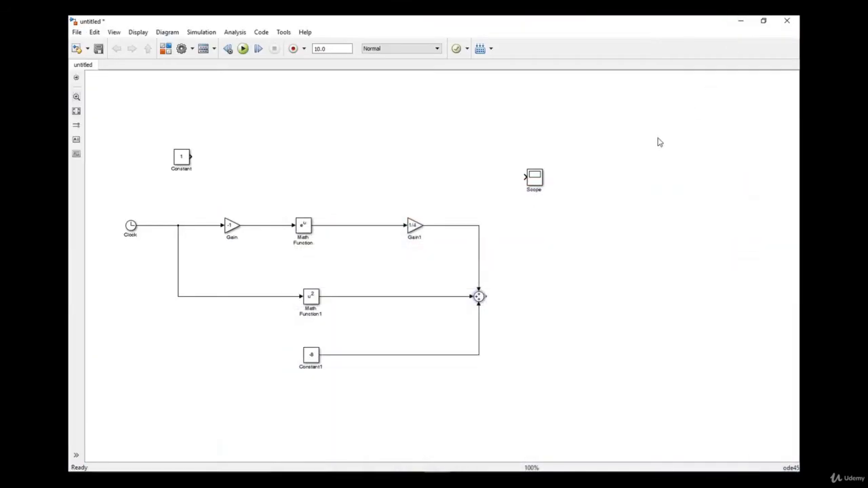
pyautogui.moveTo(540, 180); pyautogui.dragTo(568, 303)
pyautogui.moveTo(487, 299); pyautogui.dragTo(554, 297)
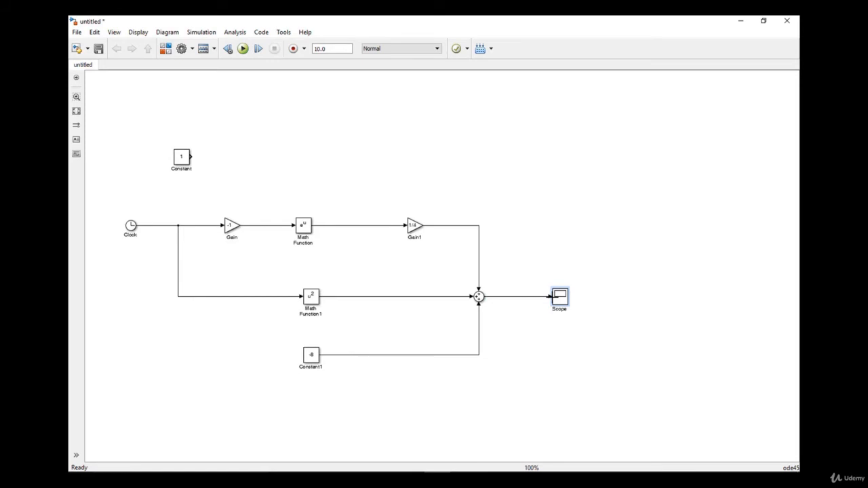
# Step: Run the simulation and examine the output curve in the maximized Scope with its axes autoscaled, then close the Scope
pyautogui.click(242, 48)
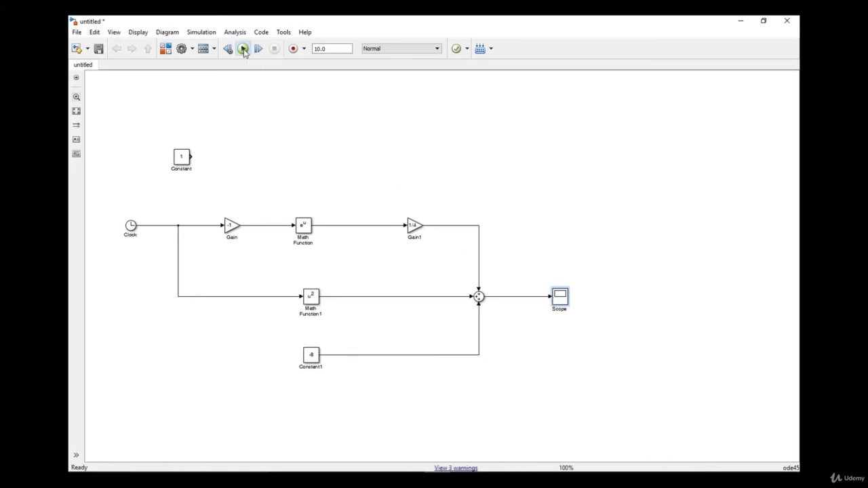
pyautogui.doubleClick(566, 302)
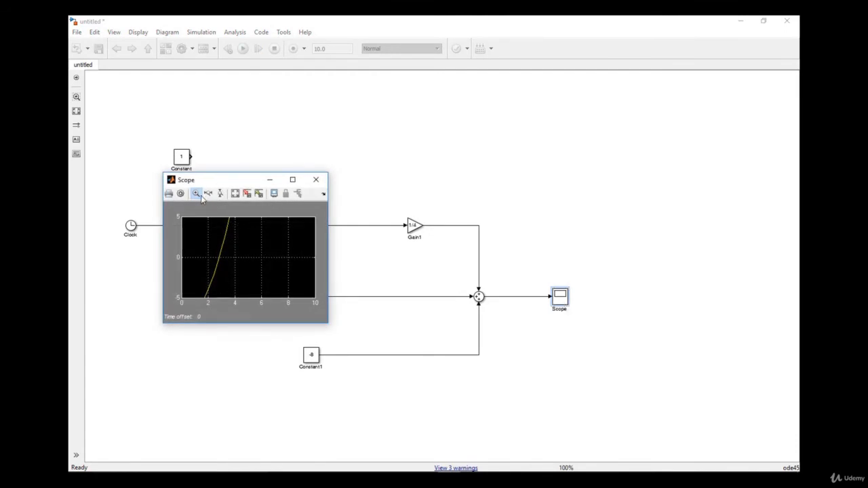
pyautogui.click(292, 179)
pyautogui.click(140, 34)
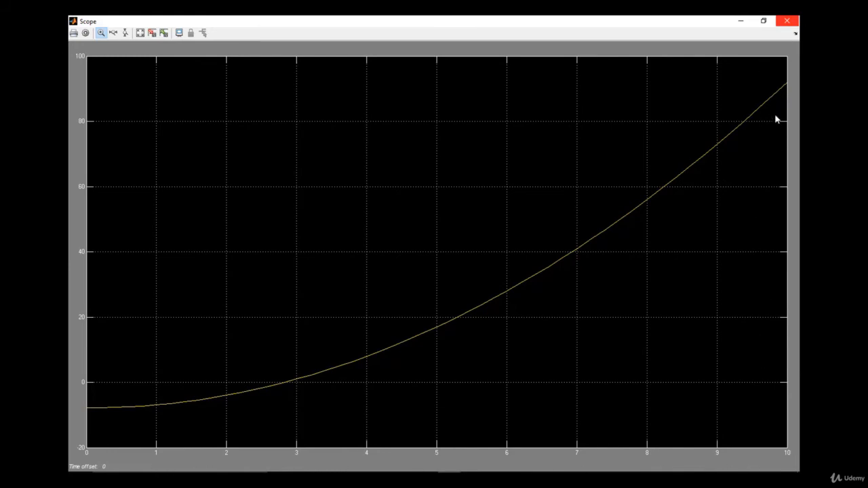
pyautogui.click(787, 21)
# Step: Save the model in the Matlab Files folder as EX_5.mdl, using the Simulink Models (*.mdl) file type
pyautogui.click(77, 32)
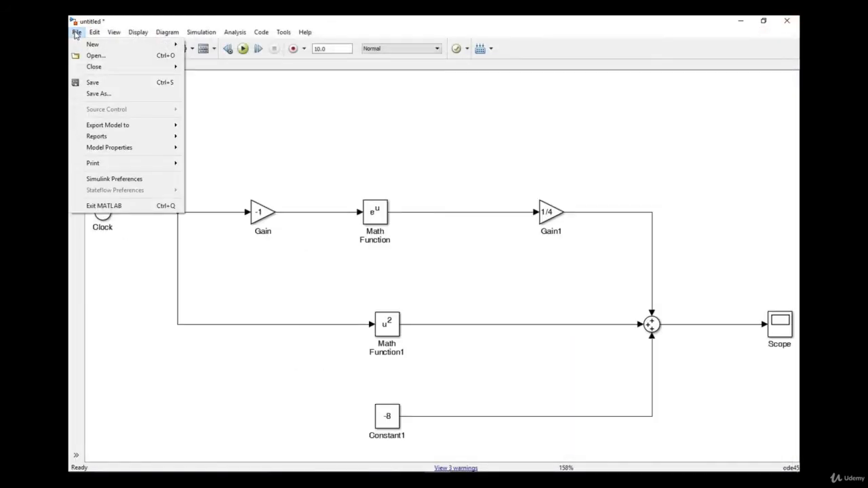
pyautogui.click(95, 82)
pyautogui.click(189, 232)
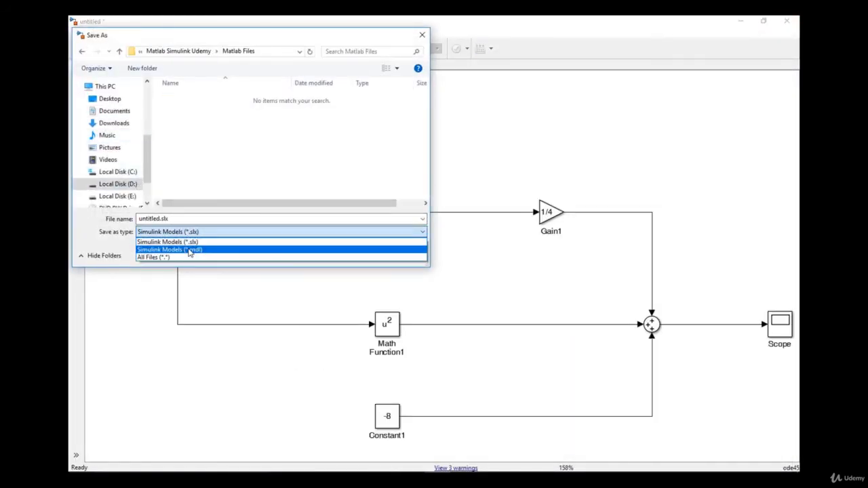
pyautogui.click(190, 251)
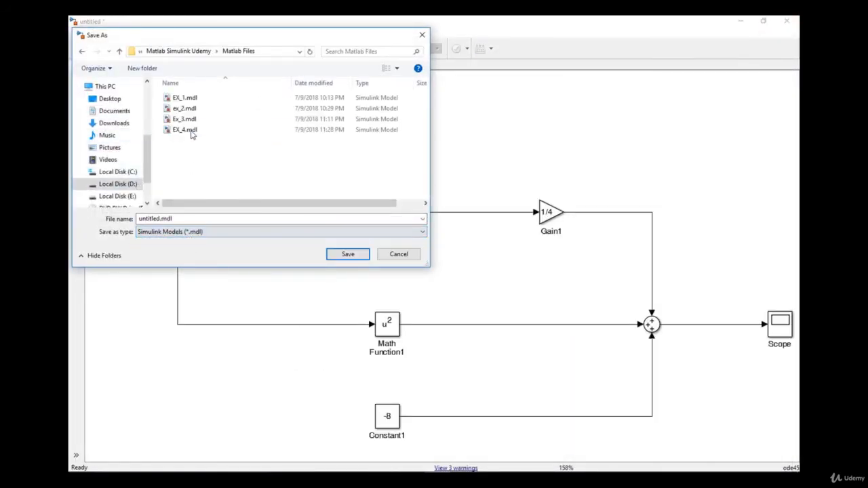
pyautogui.click(185, 98)
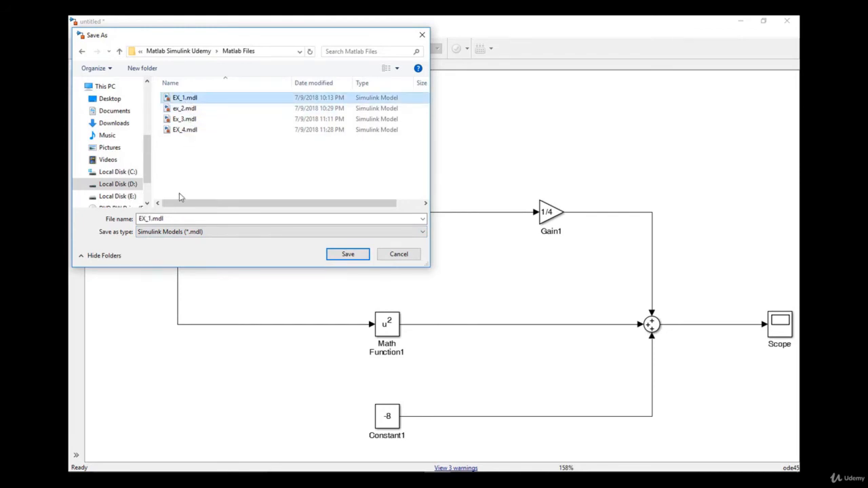
pyautogui.click(151, 218)
pyautogui.press('BackSpace')
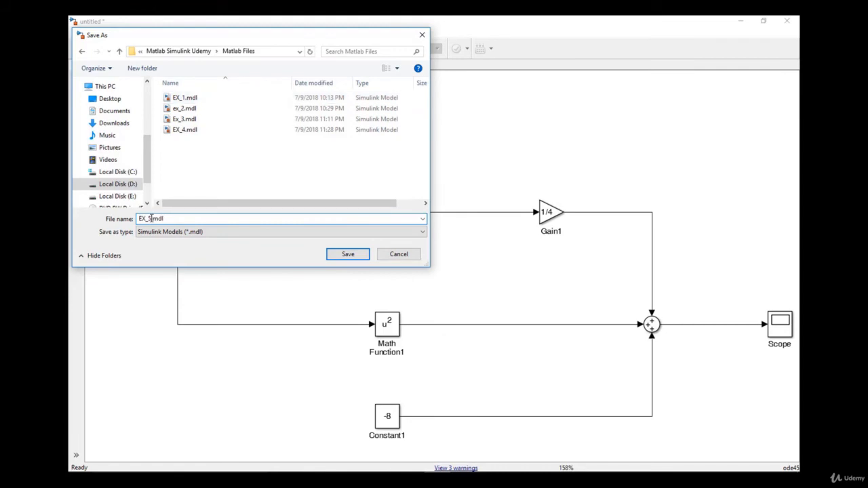
pyautogui.press('Return')
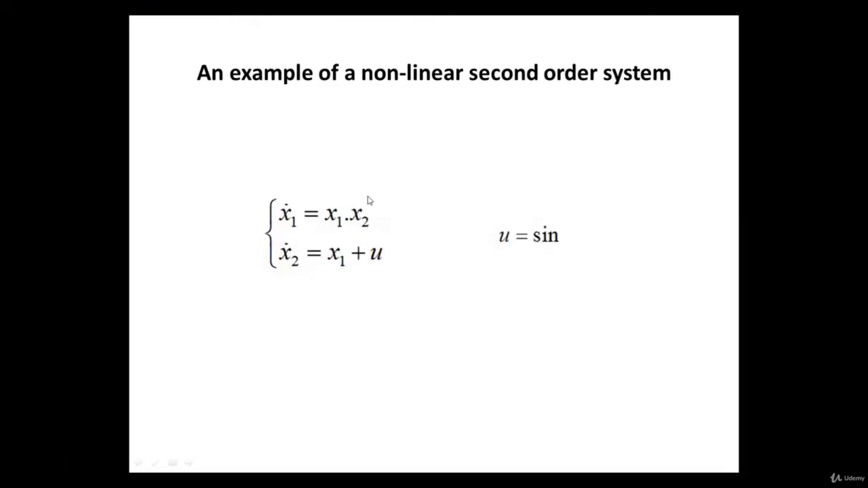
# Step: End the PowerPoint slide show and add a Sine Wave block from Simulink's Sources library to the untitled model
pyautogui.press('Escape')
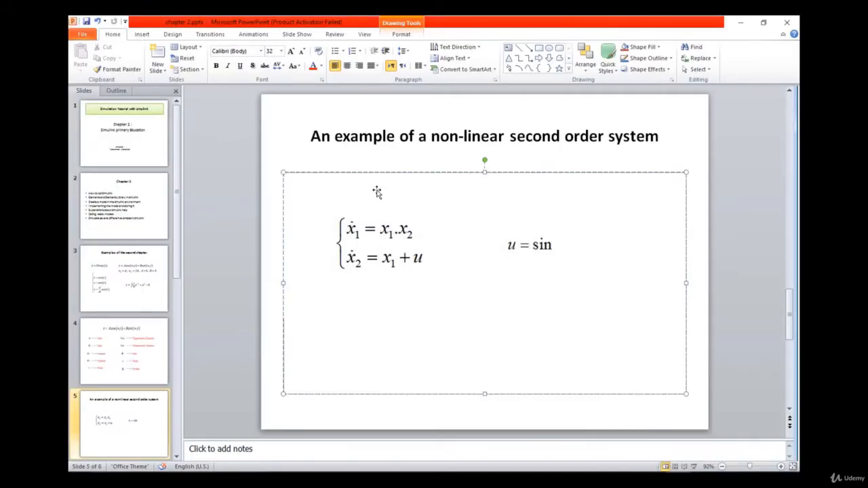
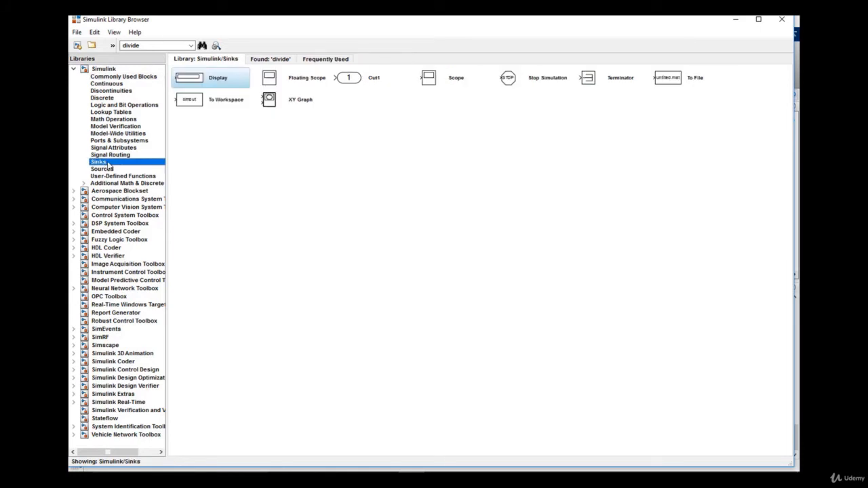
pyautogui.click(103, 169)
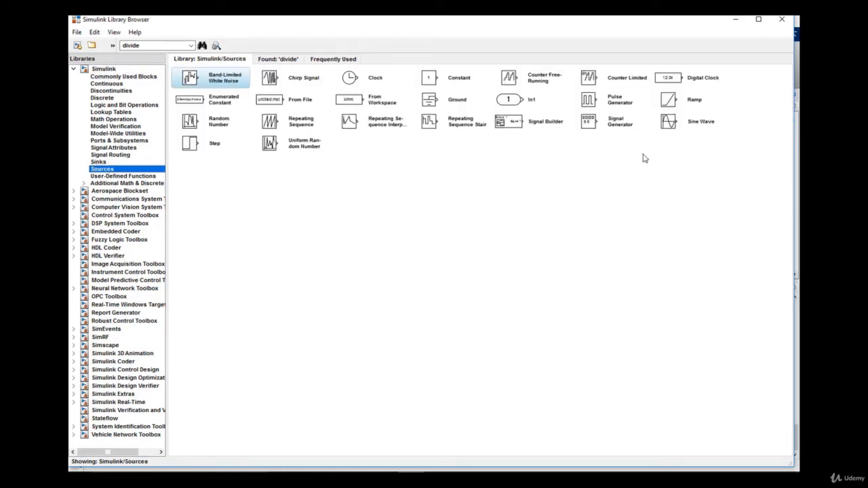
pyautogui.rightClick(675, 122)
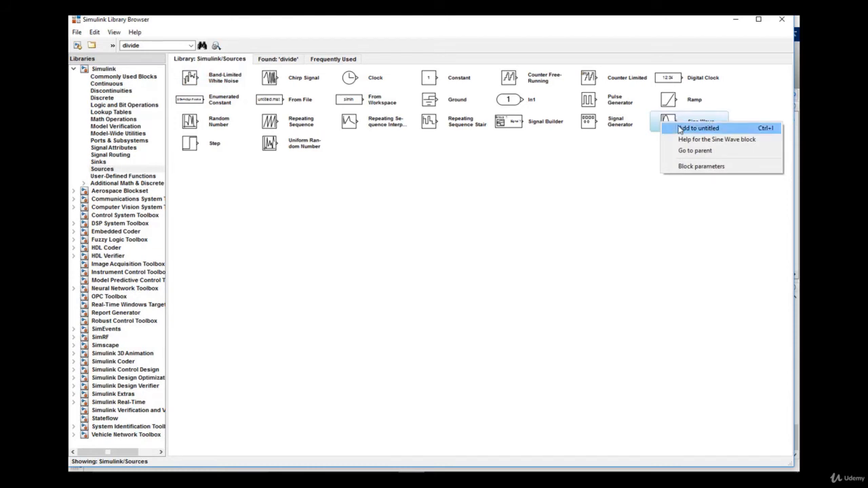
pyautogui.click(681, 128)
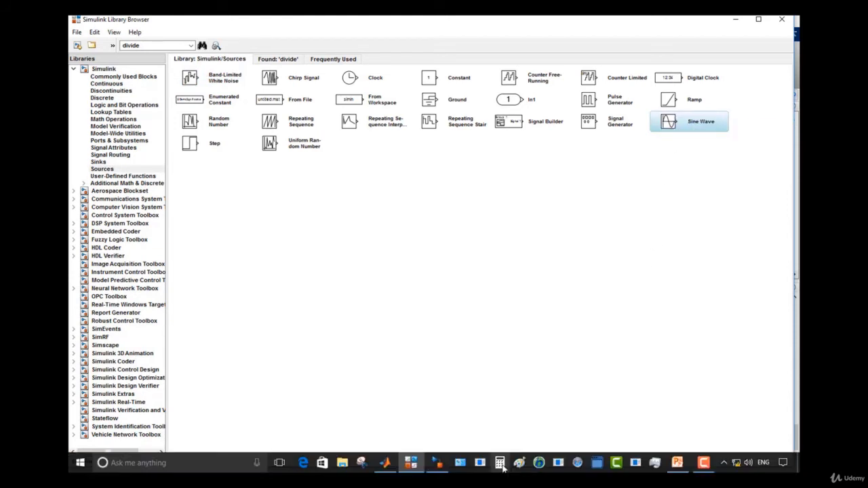
pyautogui.click(443, 464)
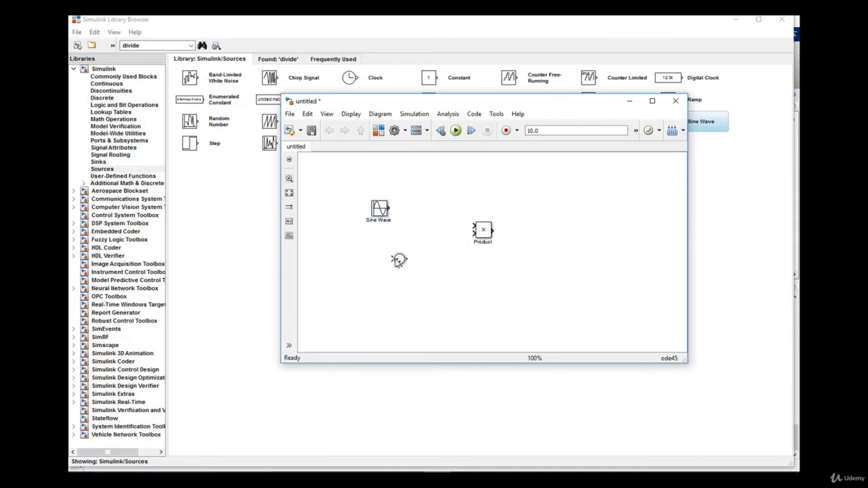
# Step: Arrange the Product above and the Sine Wave below the Sum block, and wire the Sine Wave to the Sum's lower input
pyautogui.moveTo(482, 231); pyautogui.dragTo(442, 282)
pyautogui.moveTo(401, 259); pyautogui.dragTo(509, 226)
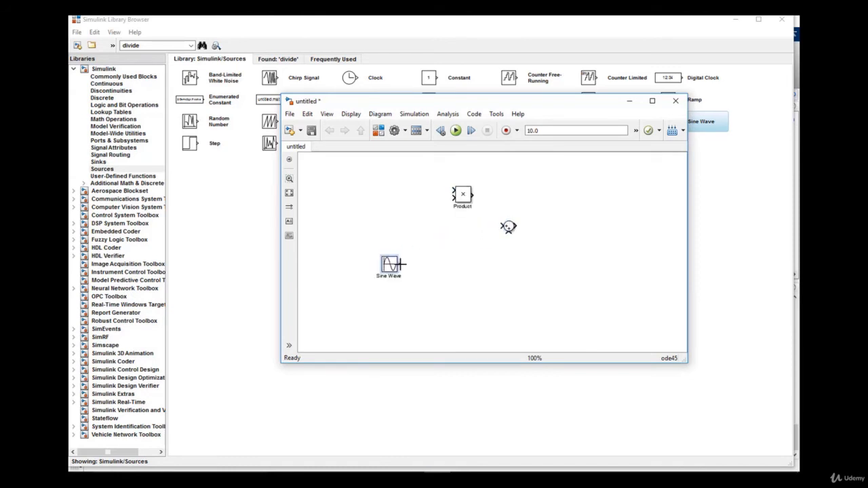
pyautogui.moveTo(399, 264); pyautogui.dragTo(509, 231)
# Step: Add a Demux from Commonly Used Blocks, place it in front of the Product and wire its two outputs to the Product's inputs
pyautogui.moveTo(481, 471)
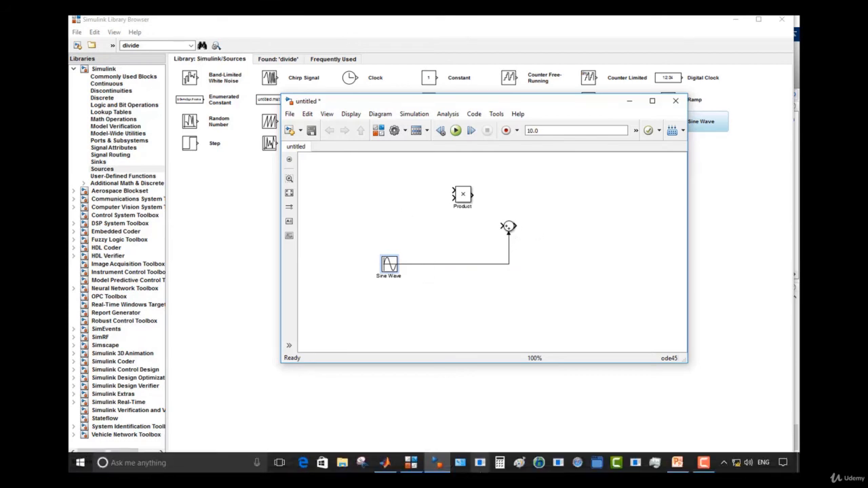
pyautogui.click(481, 467)
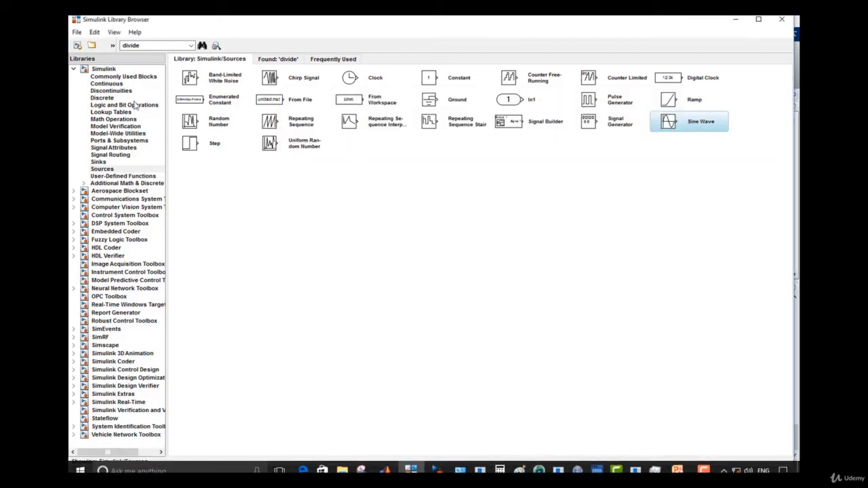
pyautogui.click(134, 77)
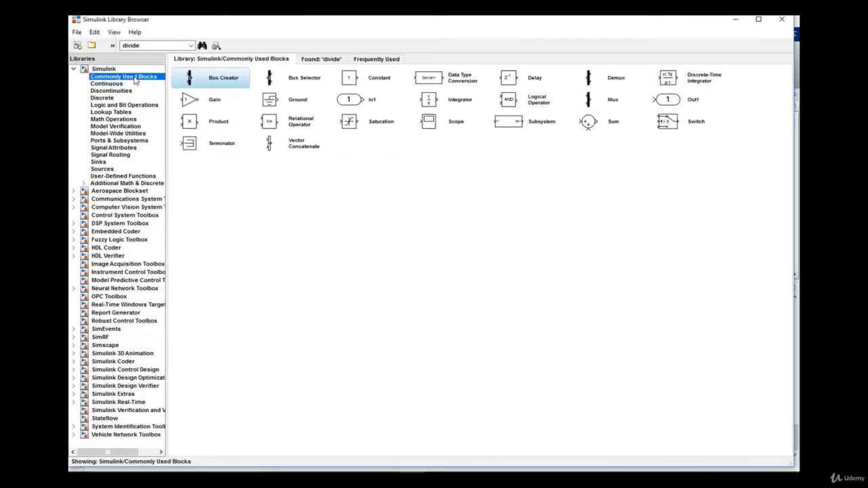
pyautogui.click(616, 85)
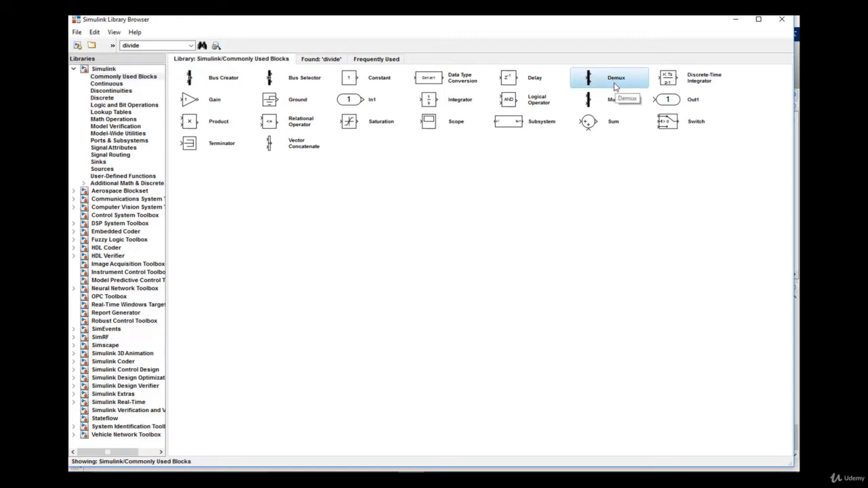
pyautogui.rightClick(592, 80)
pyautogui.click(595, 84)
pyautogui.click(437, 463)
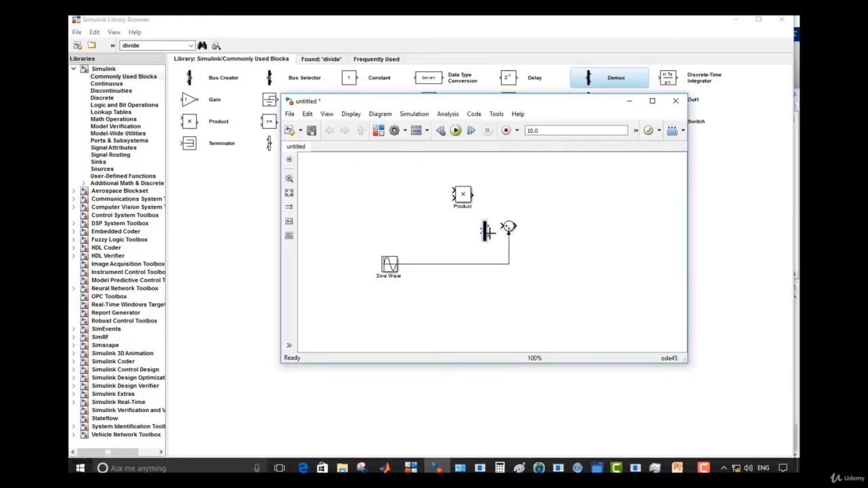
pyautogui.moveTo(486, 233)
pyautogui.mouseDown()
pyautogui.moveTo(453, 232)
pyautogui.moveTo(391, 207)
pyautogui.moveTo(392, 197)
pyautogui.moveTo(454, 194)
pyautogui.mouseUp()
pyautogui.moveTo(395, 200); pyautogui.dragTo(452, 199)
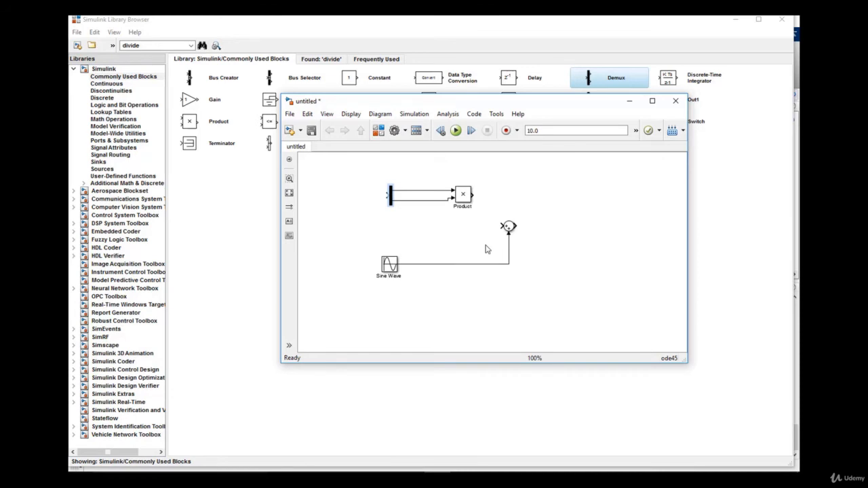
# Step: Enlarge the Product block slightly so both lines from the Demux run straight into its inputs
pyautogui.moveTo(520, 170); pyautogui.dragTo(385, 224)
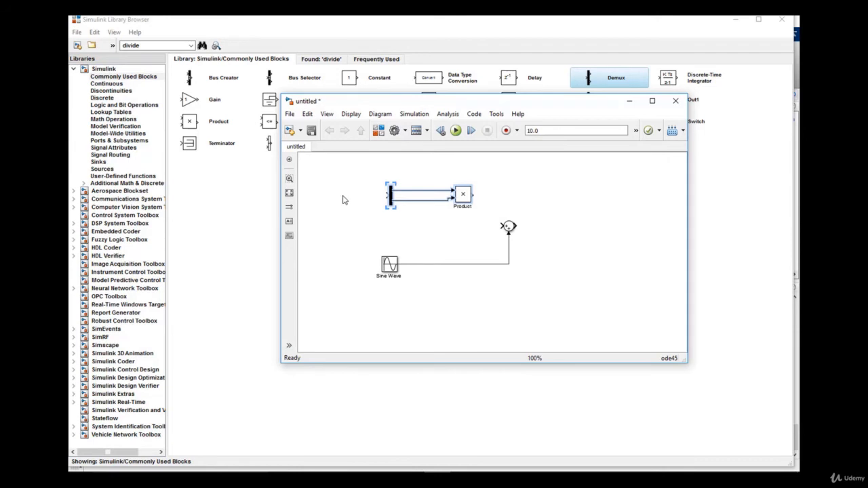
pyautogui.scroll(1, 343, 200)
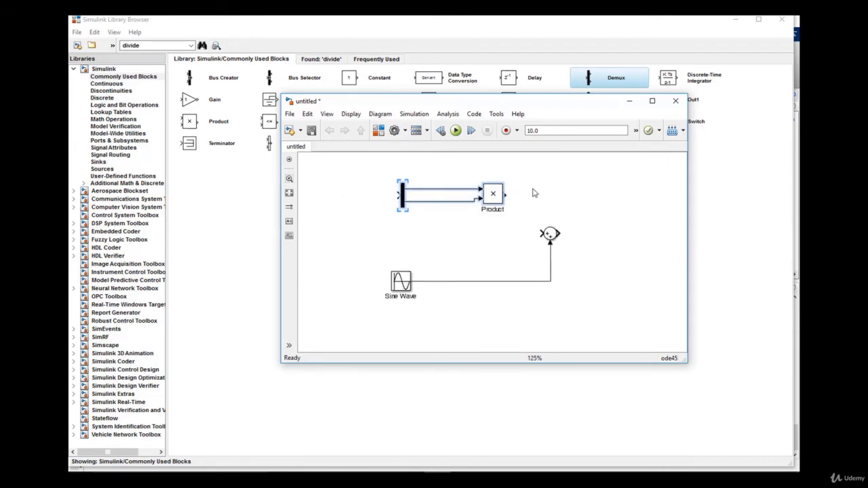
pyautogui.moveTo(522, 177); pyautogui.dragTo(386, 234)
pyautogui.moveTo(501, 203); pyautogui.dragTo(513, 211)
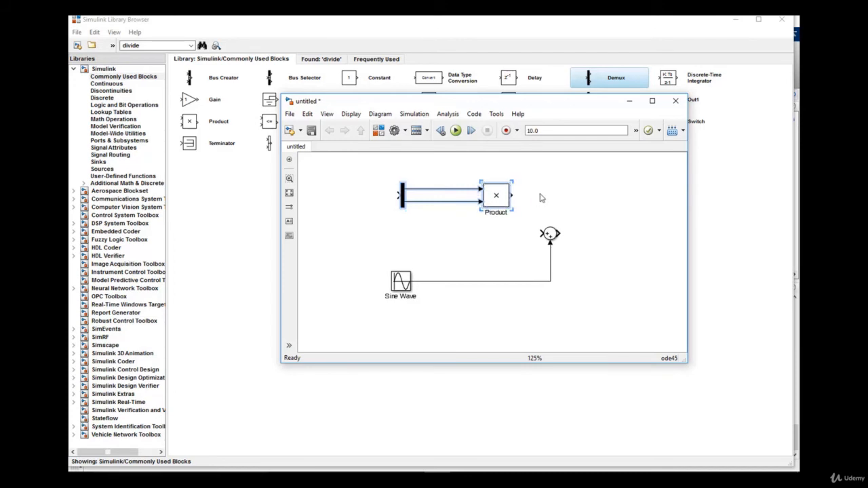
pyautogui.click(536, 194)
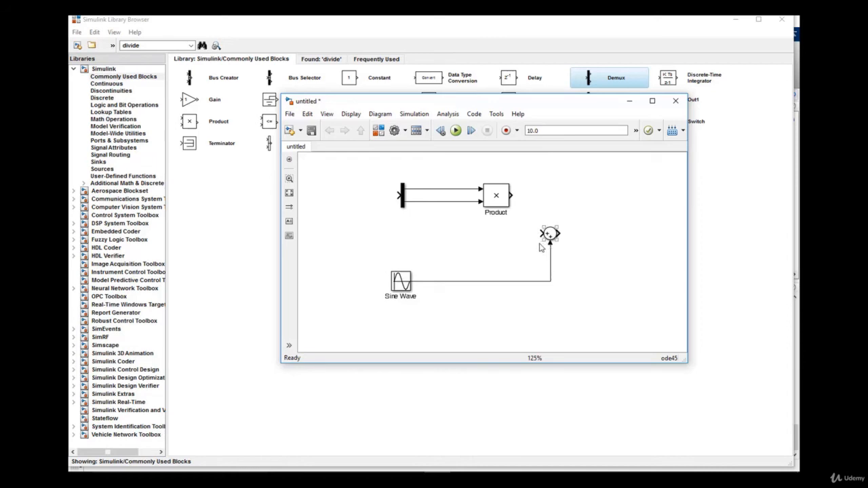
# Step: Branch the Demux's upper output line to the Sum's free input and draw an open line from the Product's output
pyautogui.moveTo(542, 233)
pyautogui.mouseDown()
pyautogui.moveTo(452, 233)
pyautogui.moveTo(441, 191)
pyautogui.mouseUp()
pyautogui.moveTo(512, 196); pyautogui.dragTo(563, 195)
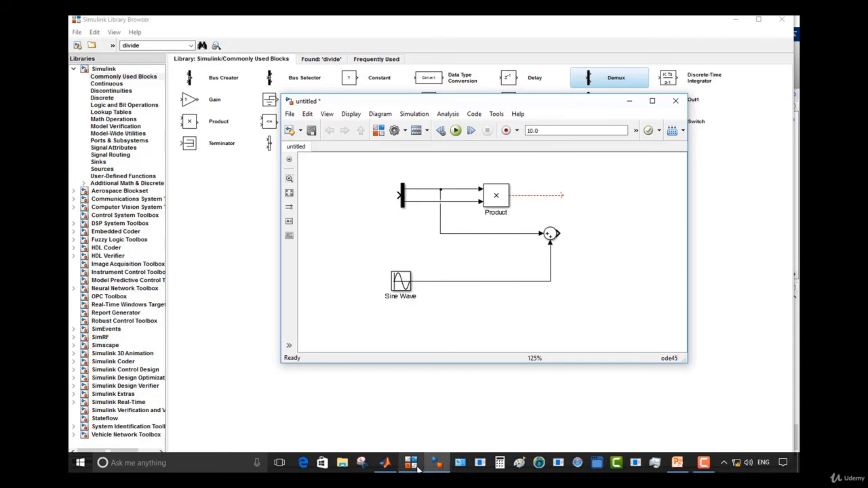
# Step: Add a Mux block from Commonly Used Blocks and place it just after the Product and Sum blocks
pyautogui.click(411, 470)
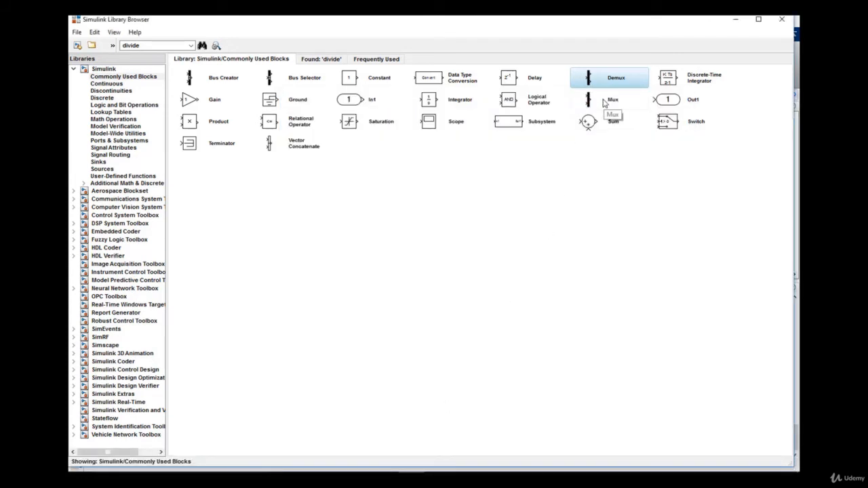
pyautogui.click(604, 102)
pyautogui.rightClick(604, 102)
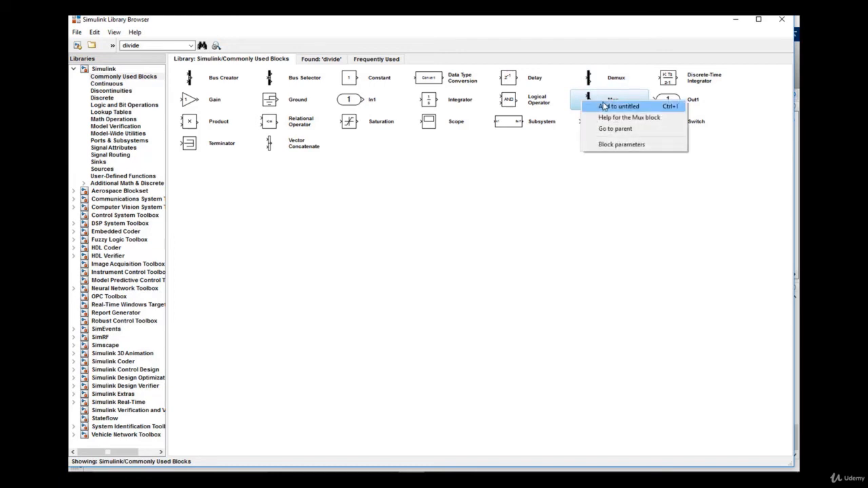
pyautogui.click(625, 106)
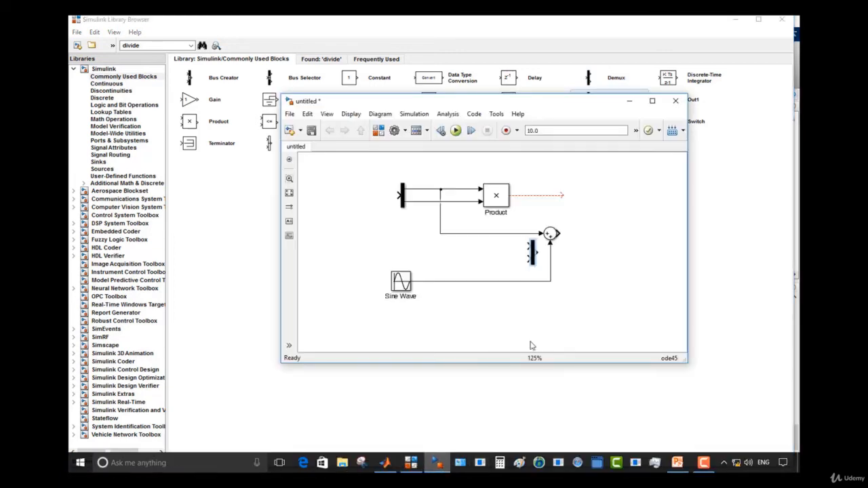
pyautogui.moveTo(535, 265); pyautogui.dragTo(586, 219)
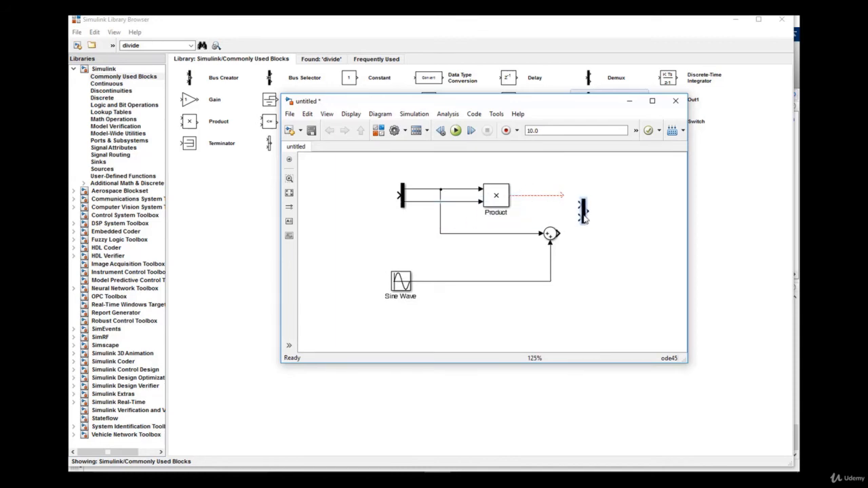
# Step: Wire the Sum's output to the Mux's lower input and the Product's open line to its upper input
pyautogui.moveTo(558, 233); pyautogui.dragTo(580, 215)
pyautogui.moveTo(560, 194); pyautogui.dragTo(581, 206)
pyautogui.moveTo(560, 202); pyautogui.dragTo(579, 207)
# Step: Add an Integrator from Commonly Used Blocks, place it after the Mux and connect the Mux's output to it
pyautogui.click(414, 463)
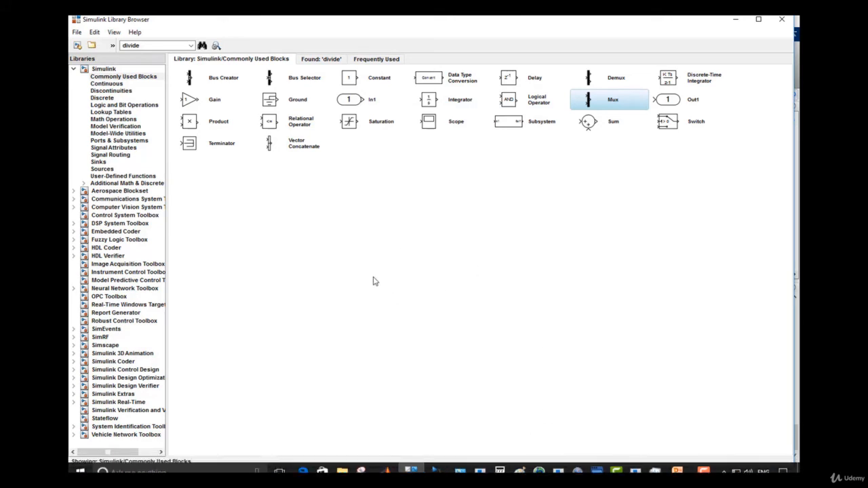
pyautogui.click(126, 76)
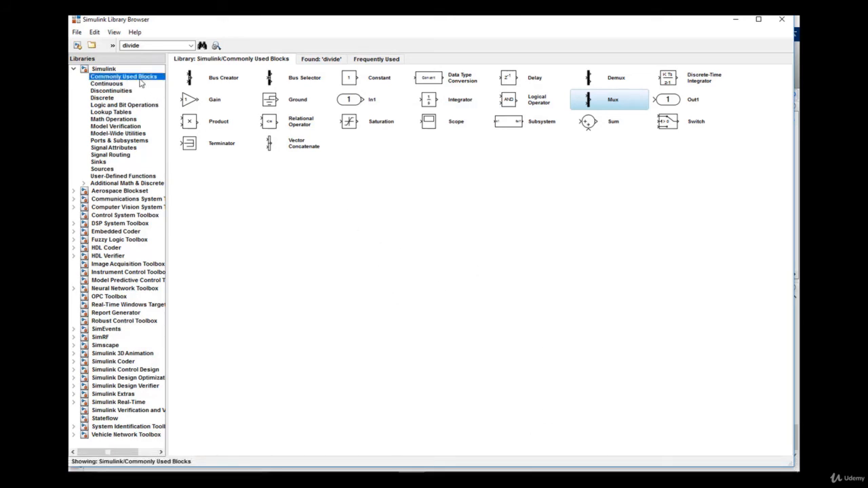
pyautogui.rightClick(430, 103)
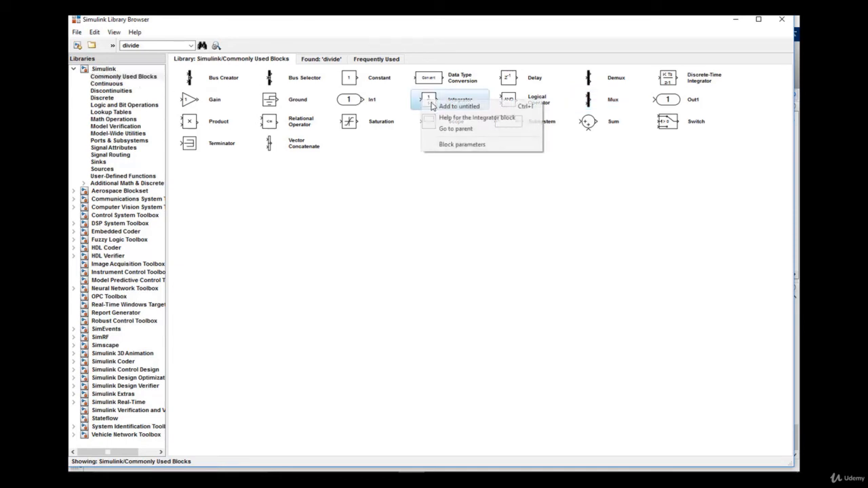
pyautogui.click(459, 106)
pyautogui.click(438, 463)
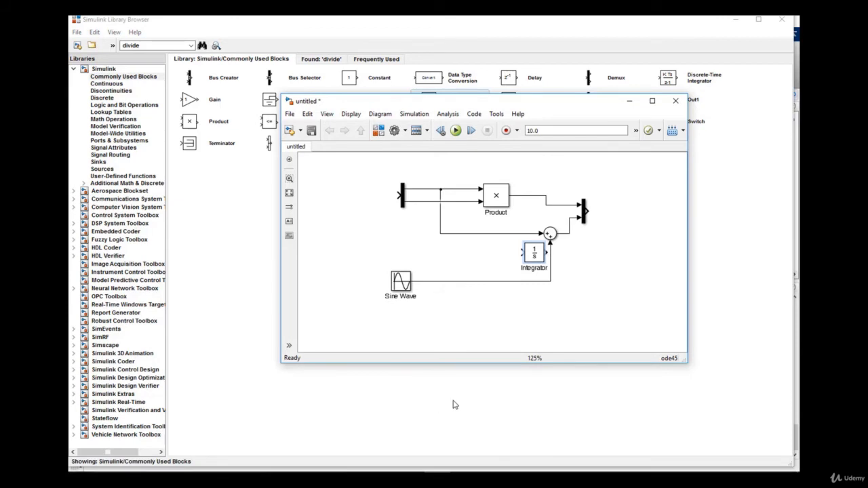
pyautogui.moveTo(535, 256); pyautogui.dragTo(614, 212)
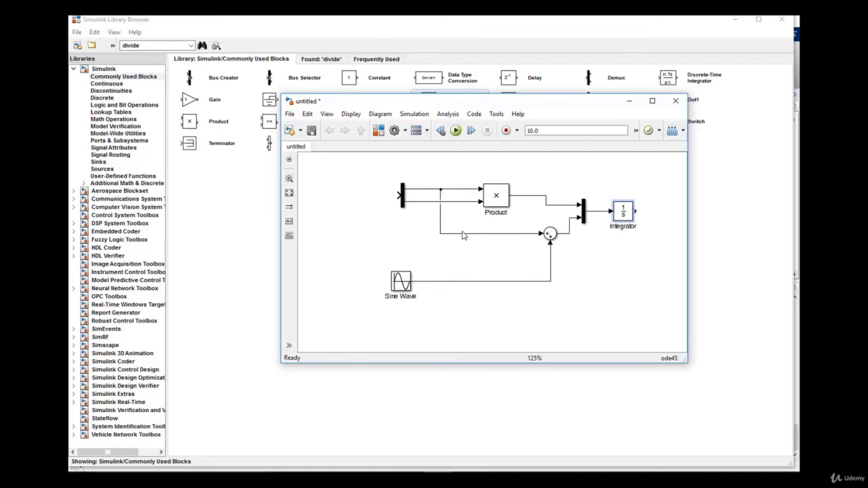
# Step: Feed the Integrator's output back to the Demux's input with a line routed beneath the Sine Wave block
pyautogui.click(541, 197)
pyautogui.moveTo(635, 211); pyautogui.dragTo(333, 194)
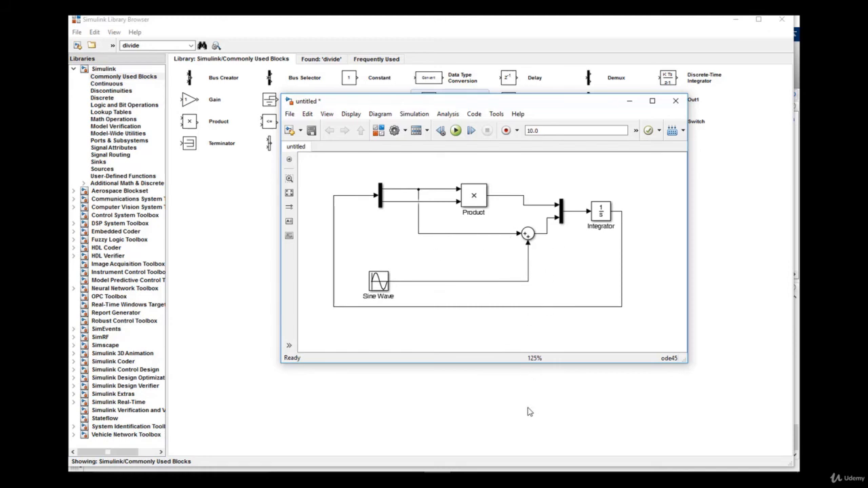
# Step: Add a Scope from the Sinks library to the model and place it above the Mux
pyautogui.click(412, 463)
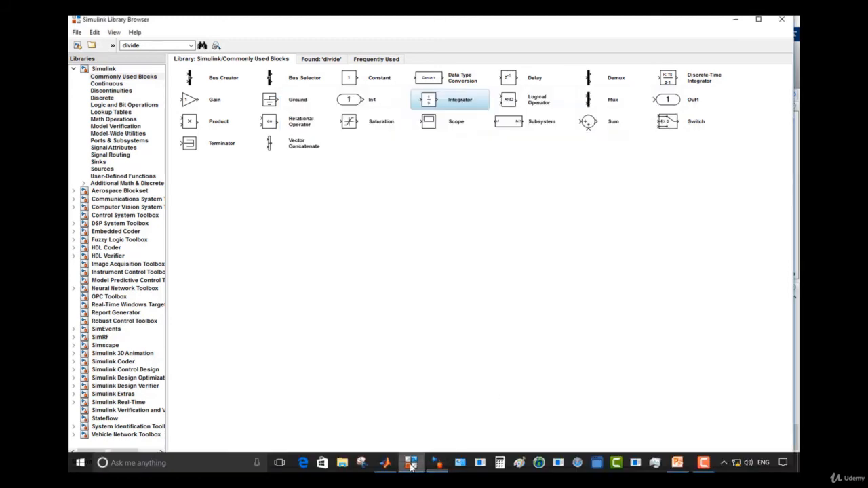
pyautogui.click(139, 162)
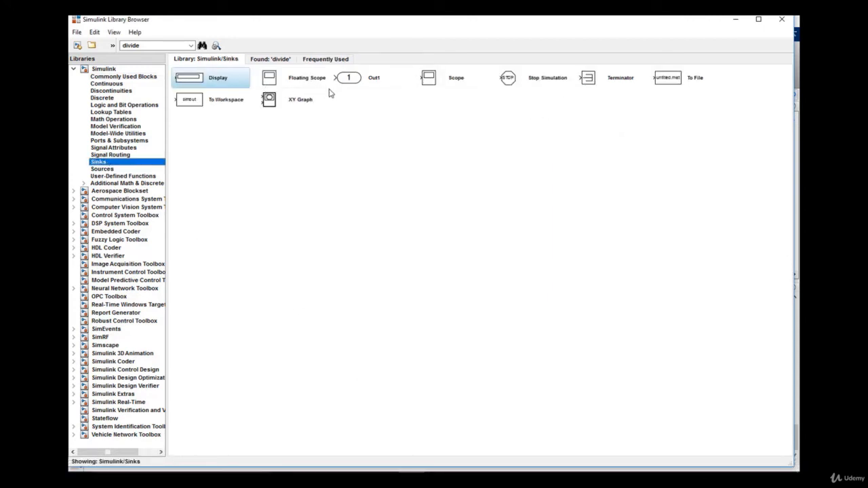
pyautogui.rightClick(435, 84)
pyautogui.click(450, 87)
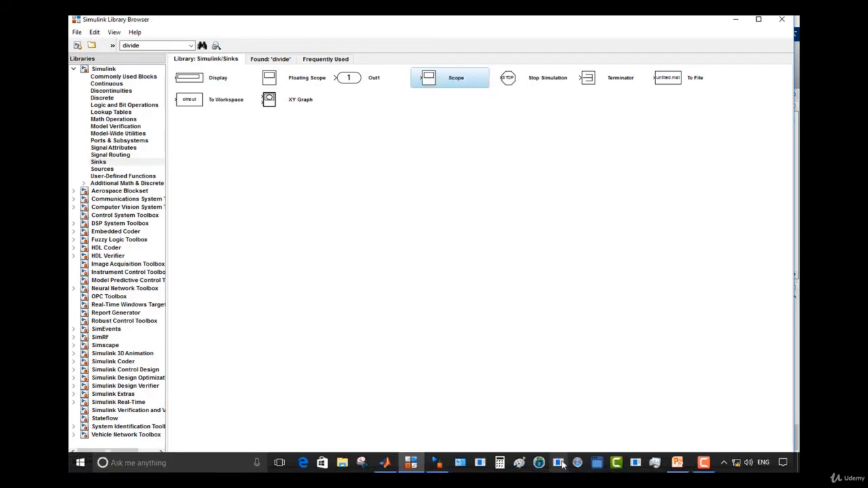
pyautogui.click(437, 462)
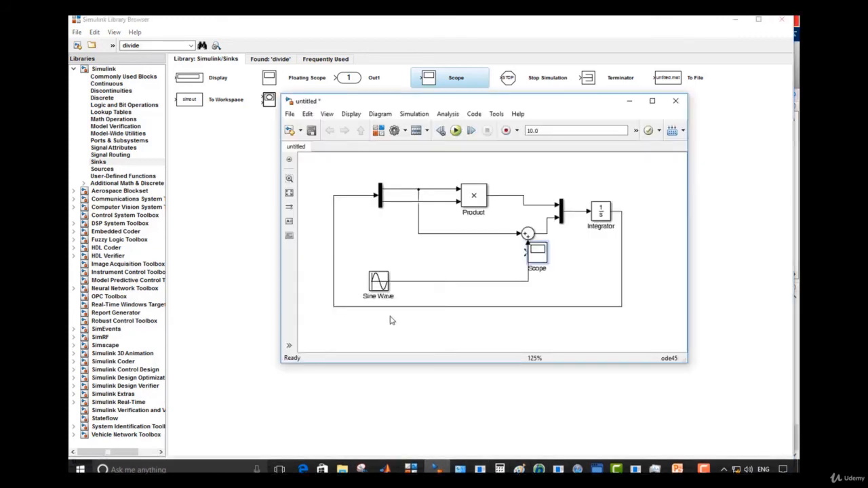
pyautogui.moveTo(543, 261); pyautogui.dragTo(559, 171)
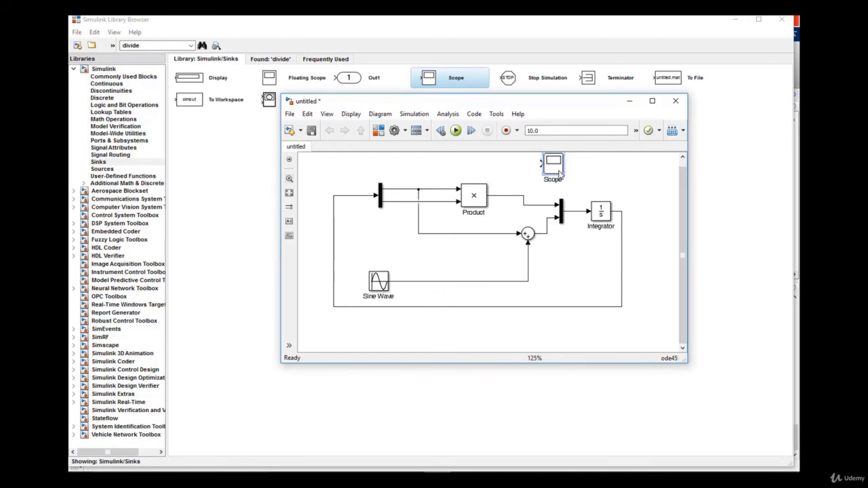
# Step: Set the Scope's number of axes to 2 and wire its upper and lower inputs to the Demux's upper and lower output lines
pyautogui.doubleClick(554, 167)
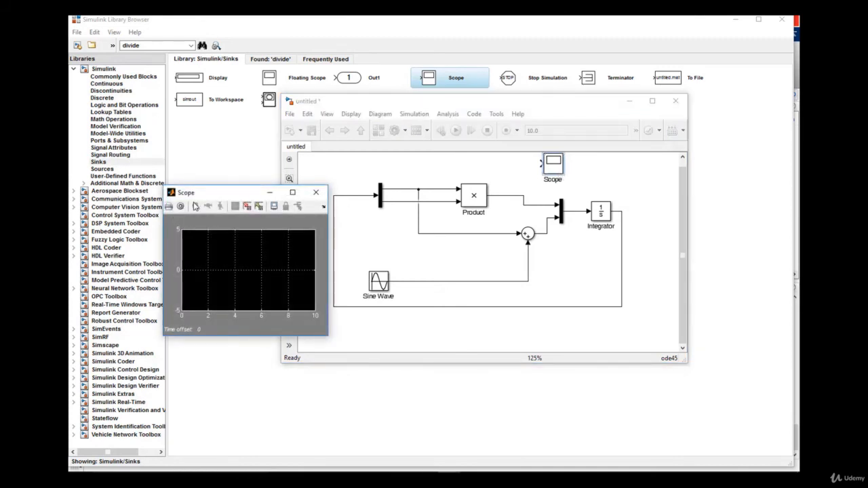
pyautogui.click(180, 207)
pyautogui.doubleClick(223, 257)
pyautogui.write('2')
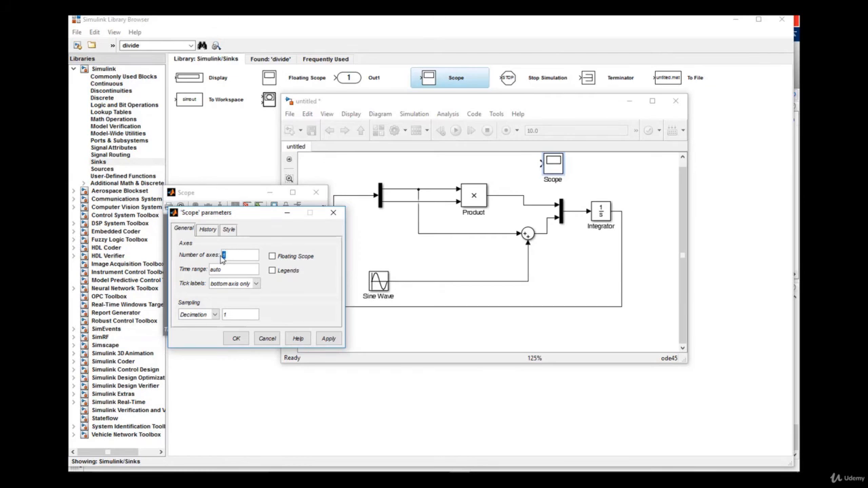
pyautogui.click(236, 340)
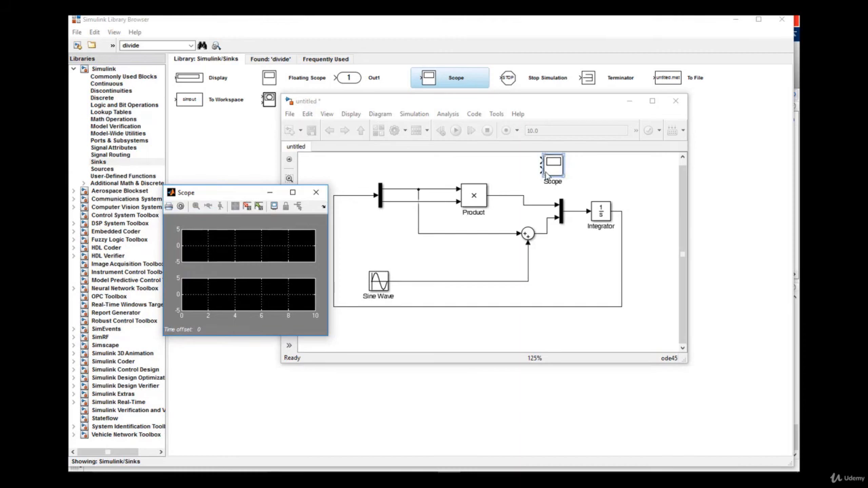
pyautogui.moveTo(545, 171); pyautogui.dragTo(404, 252)
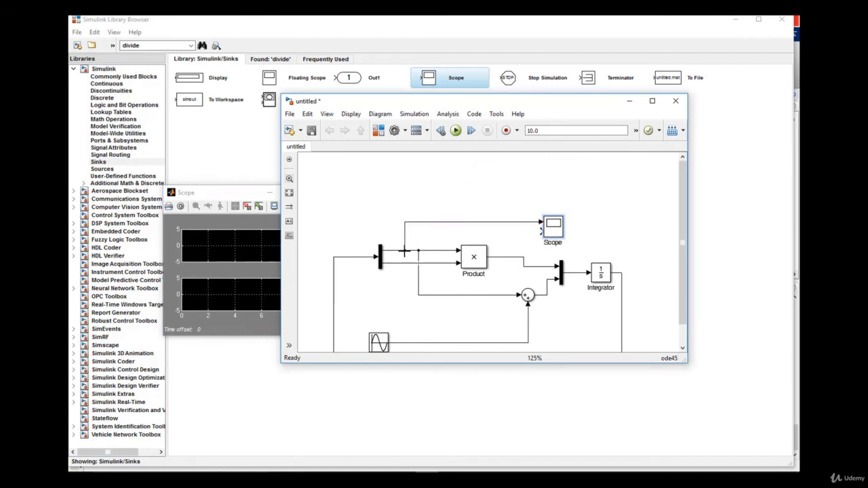
pyautogui.moveTo(542, 232); pyautogui.dragTo(434, 263)
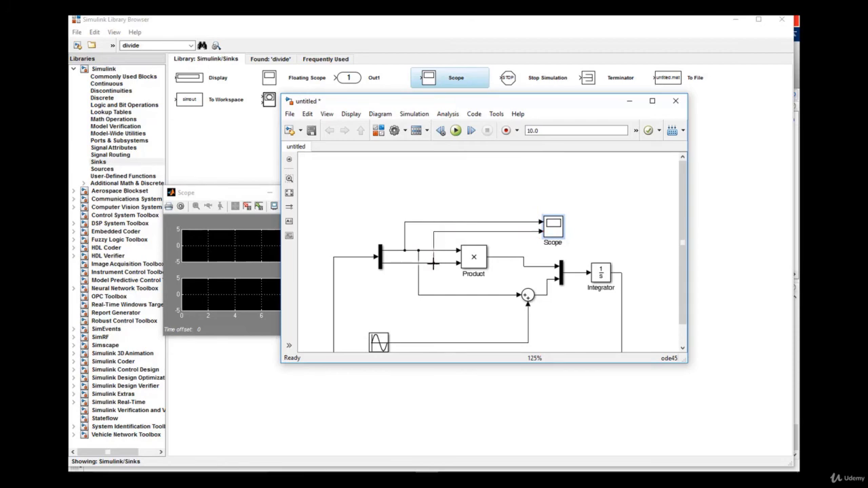
# Step: Enlarge the model window and check the Sine Wave block's amplitude, bias, frequency, phase and sample time
pyautogui.click(652, 101)
pyautogui.doubleClick(171, 263)
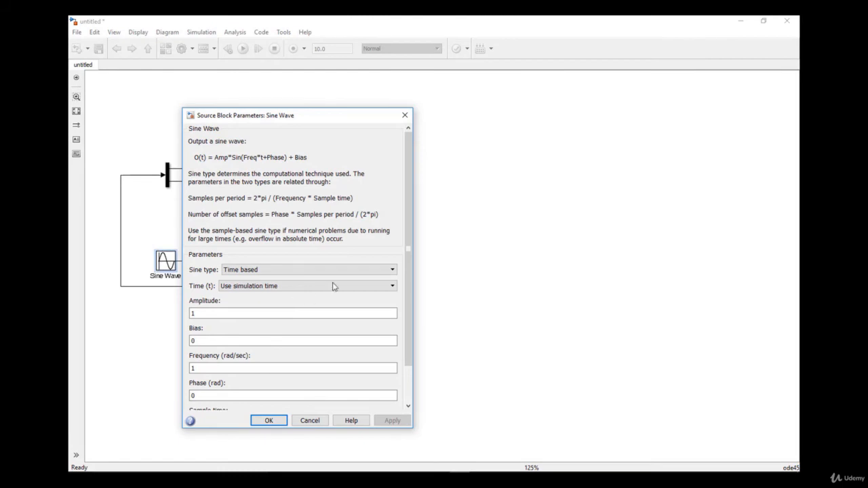
pyautogui.moveTo(331, 115); pyautogui.dragTo(389, 98)
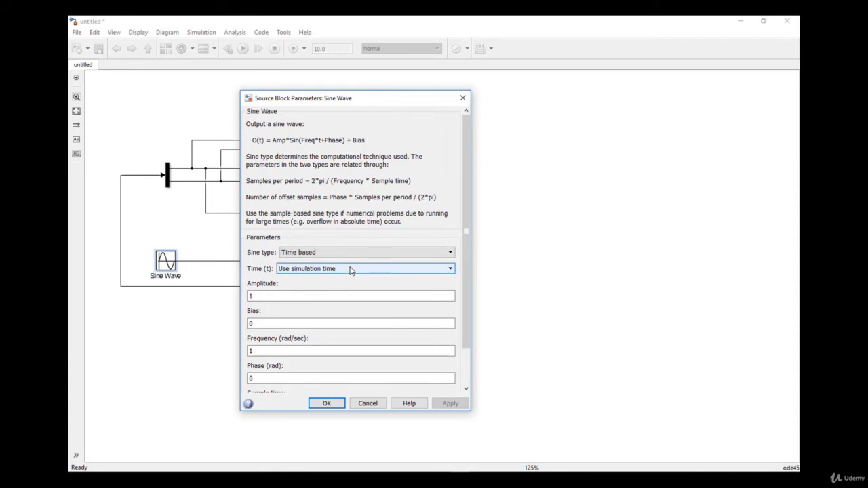
pyautogui.scroll(-1, 255, 346)
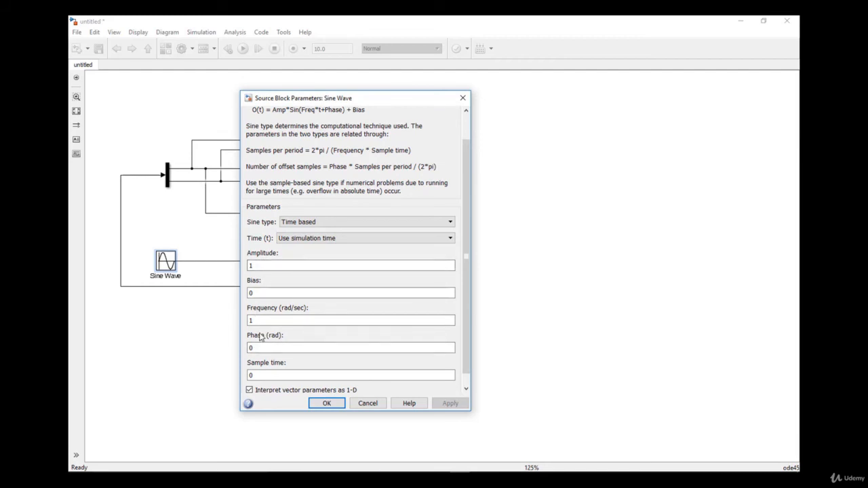
pyautogui.click(326, 405)
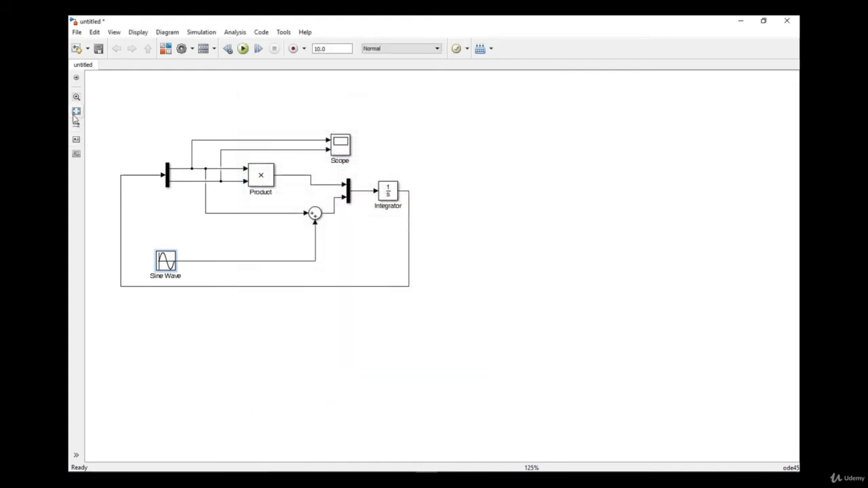
# Step: Run the simulation and display both state signals in a maximized Scope window with autoscaled axes
pyautogui.click(75, 113)
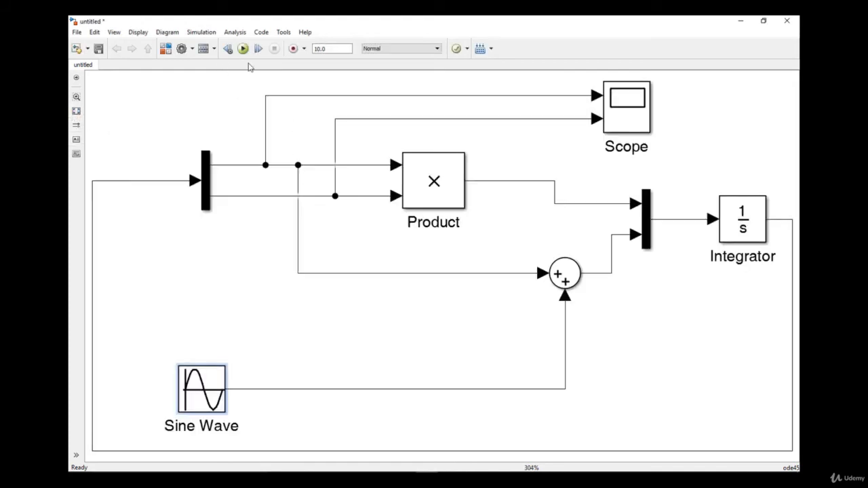
pyautogui.click(243, 49)
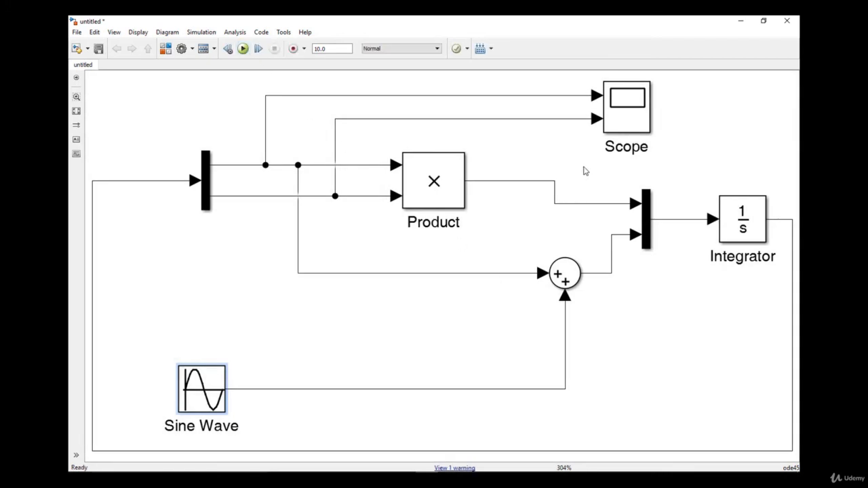
pyautogui.doubleClick(621, 117)
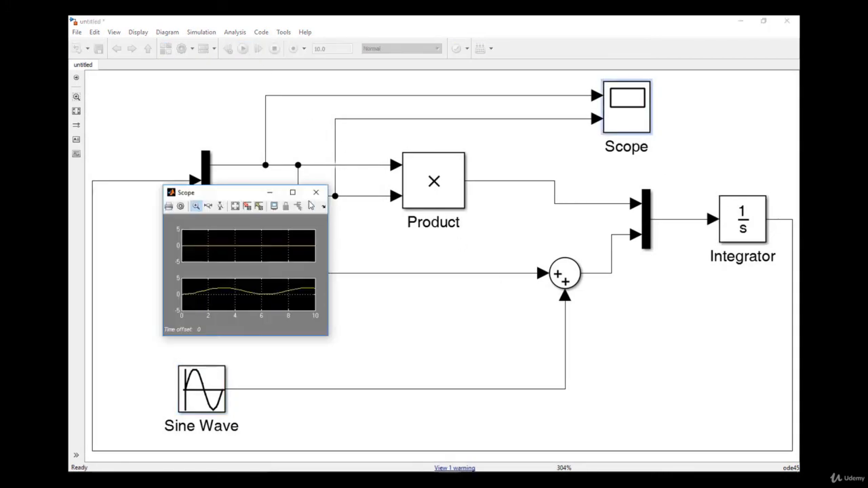
pyautogui.click(292, 193)
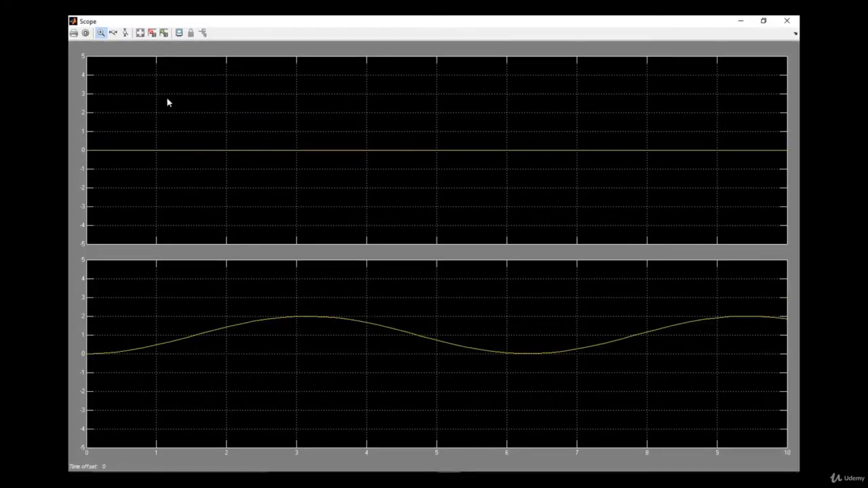
pyautogui.click(139, 34)
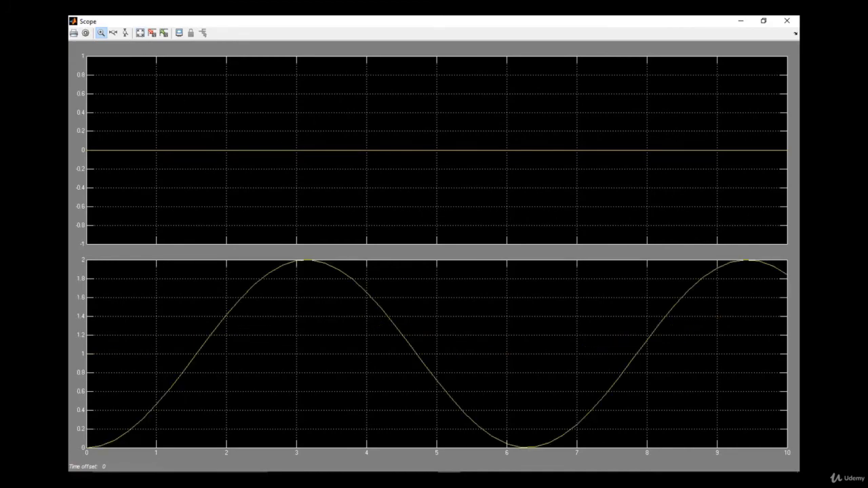
# Step: Switch to PowerPoint to compare the system equations with the model and Scope plots in Simulink, and close the Scope window
pyautogui.click(682, 467)
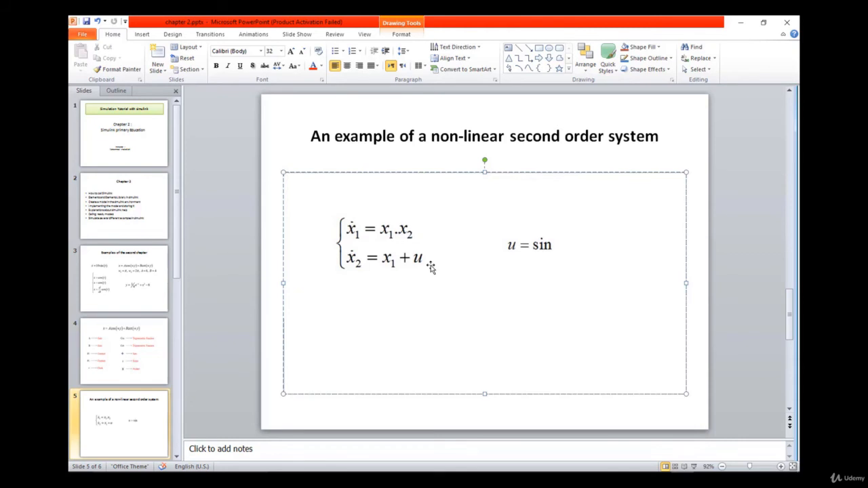
pyautogui.click(450, 468)
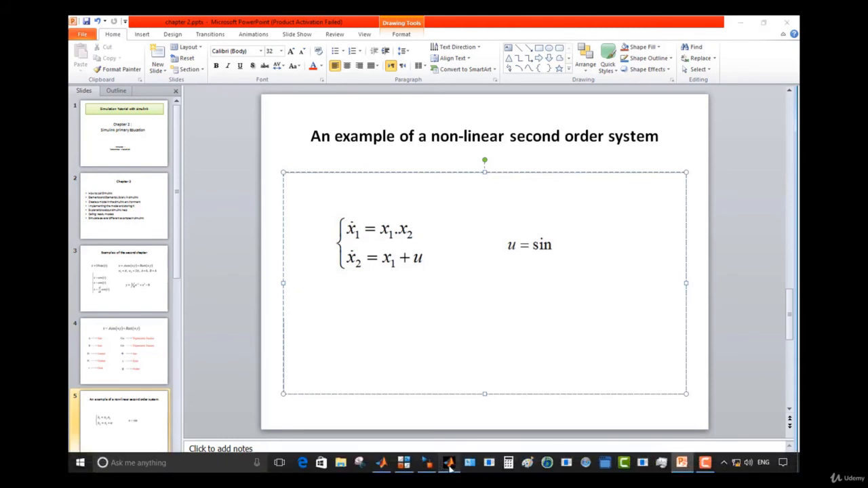
pyautogui.click(426, 464)
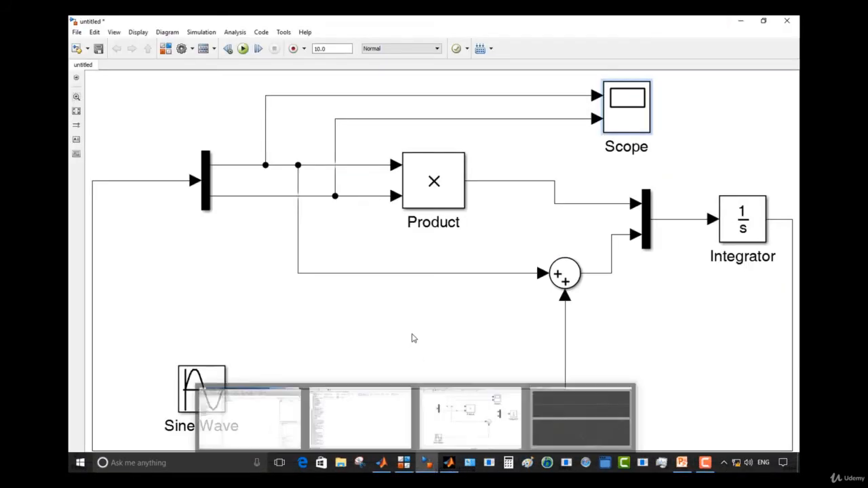
pyautogui.click(448, 466)
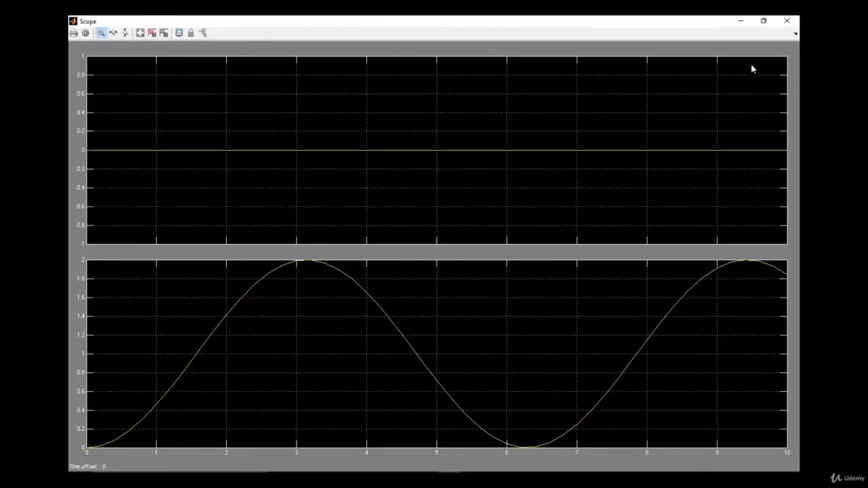
pyautogui.click(787, 21)
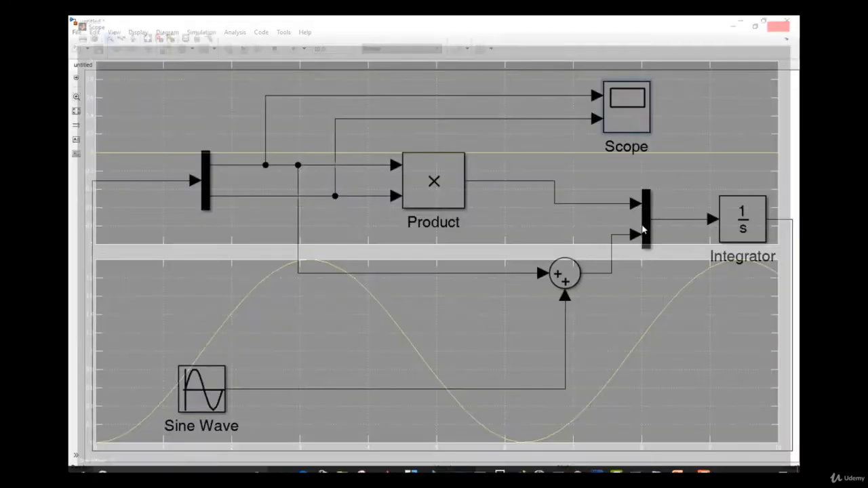
# Step: Check the initial condition in the Integrator block's parameters
pyautogui.doubleClick(750, 233)
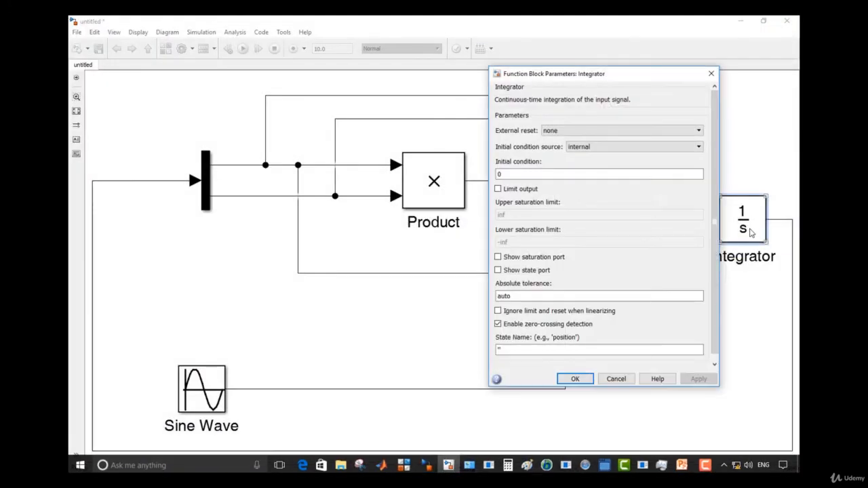
pyautogui.click(522, 175)
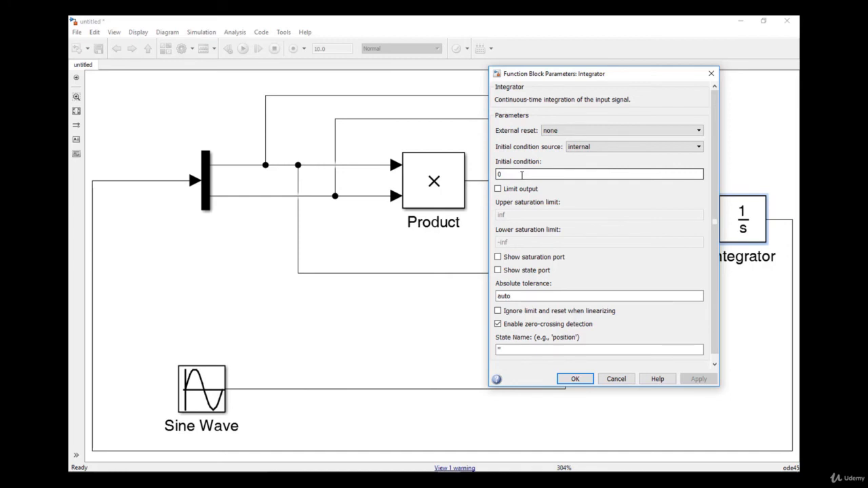
pyautogui.click(712, 78)
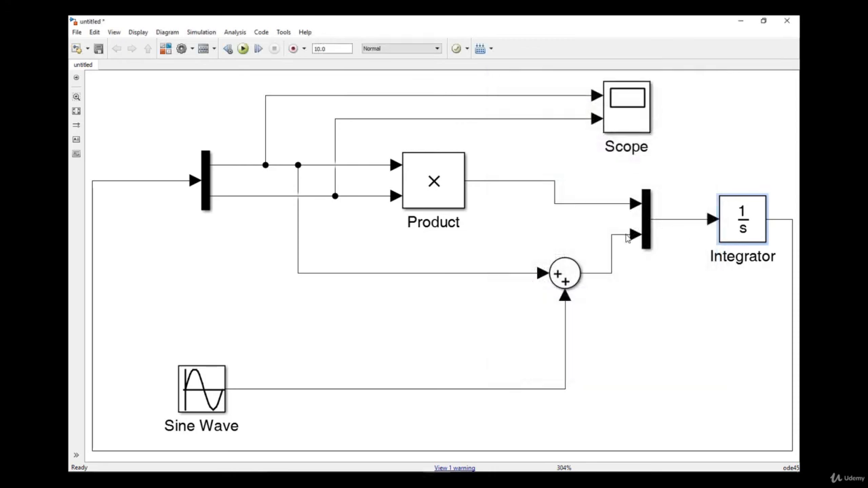
# Step: Set the Integrator's initial condition to the vector [1e-5 0.001]
pyautogui.click(727, 231)
pyautogui.doubleClick(741, 229)
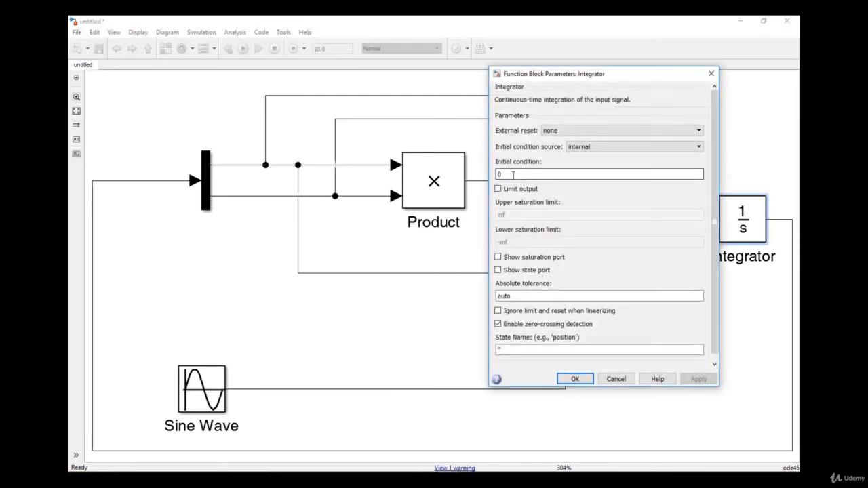
pyautogui.press('BackSpace')
pyautogui.write('[')
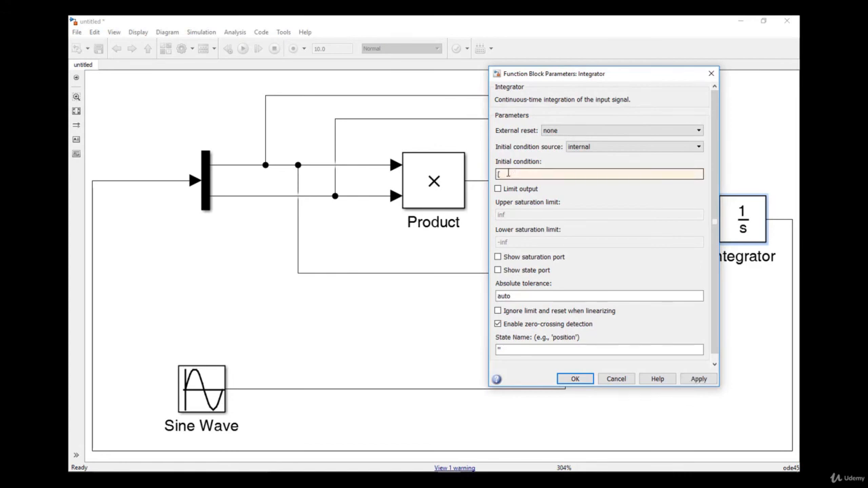
pyautogui.write('1e-5 0.00')
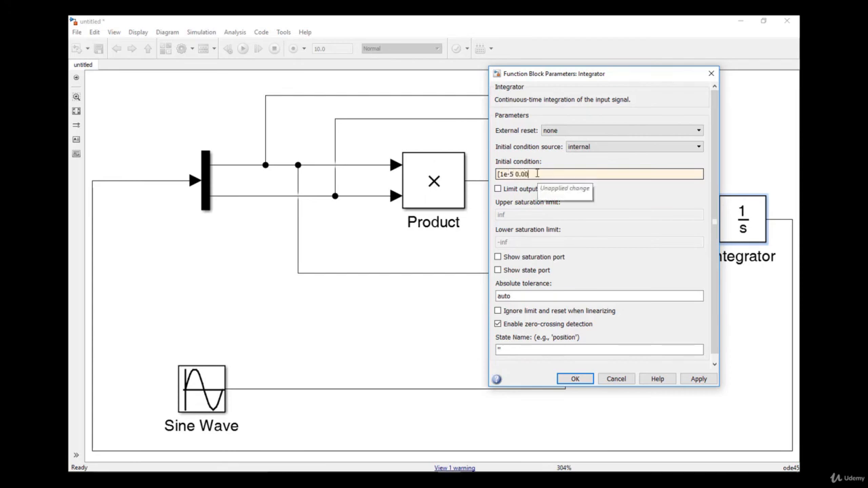
pyautogui.write('1')
pyautogui.click(575, 379)
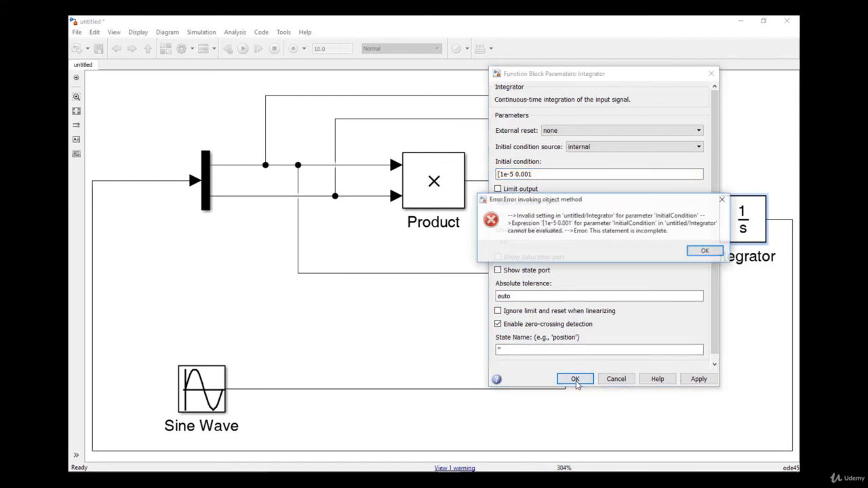
pyautogui.click(694, 254)
pyautogui.click(540, 177)
pyautogui.click(540, 177)
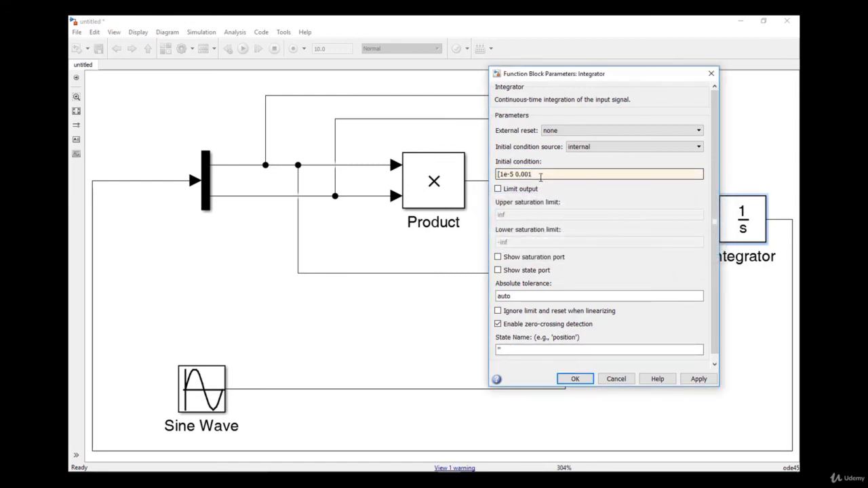
pyautogui.write(']')
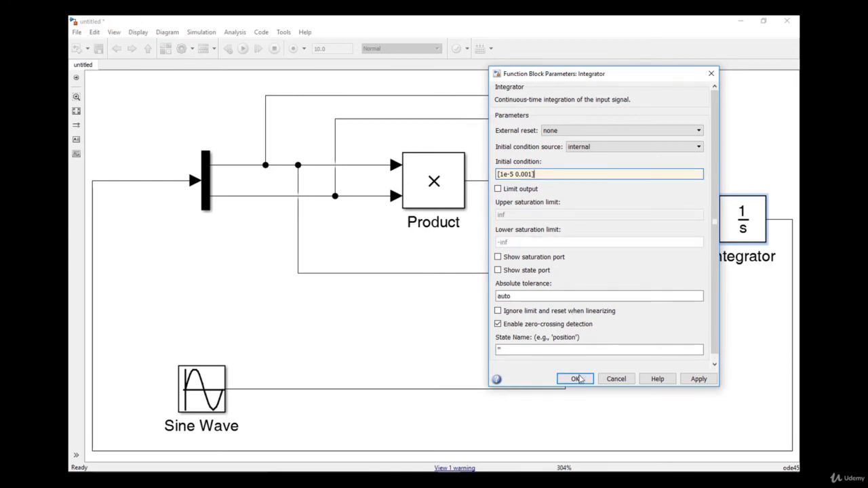
pyautogui.click(575, 379)
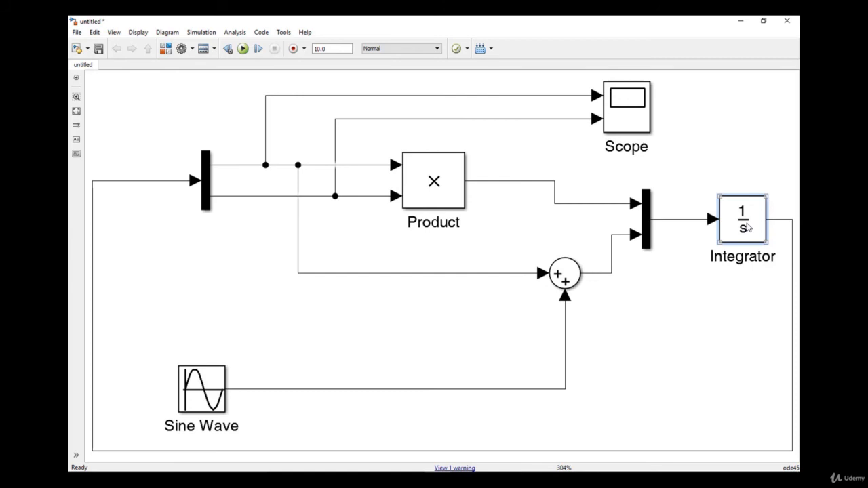
# Step: Rerun the simulation with the new initial conditions and open the Scope to view both signals
pyautogui.hotkey('ctrl', 't')
pyautogui.doubleClick(623, 116)
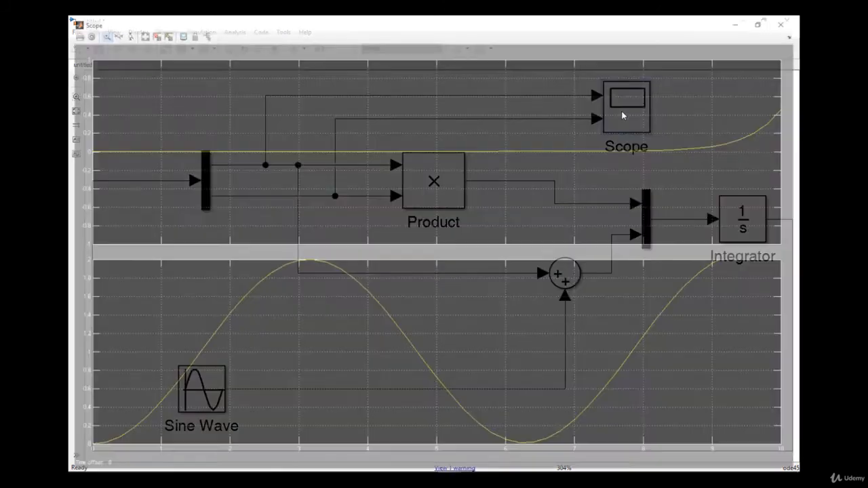
# Step: Autoscale both Scope plots to inspect the signals, and close the Scope window
pyautogui.click(138, 33)
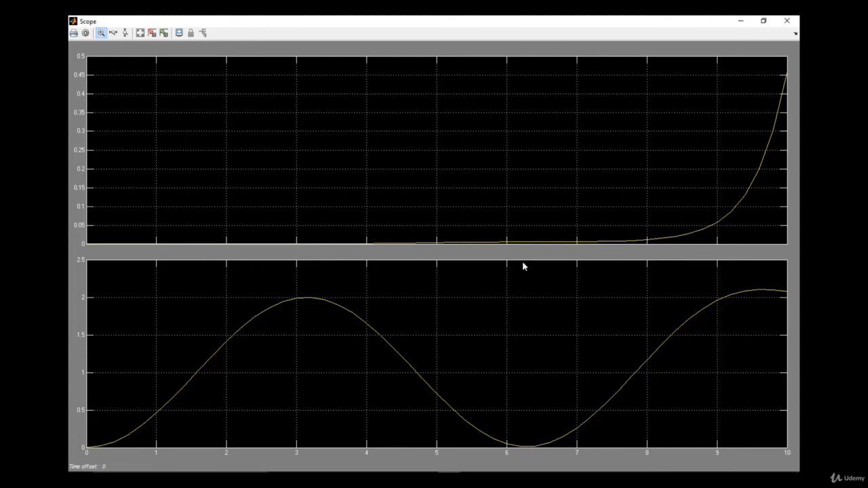
pyautogui.click(787, 21)
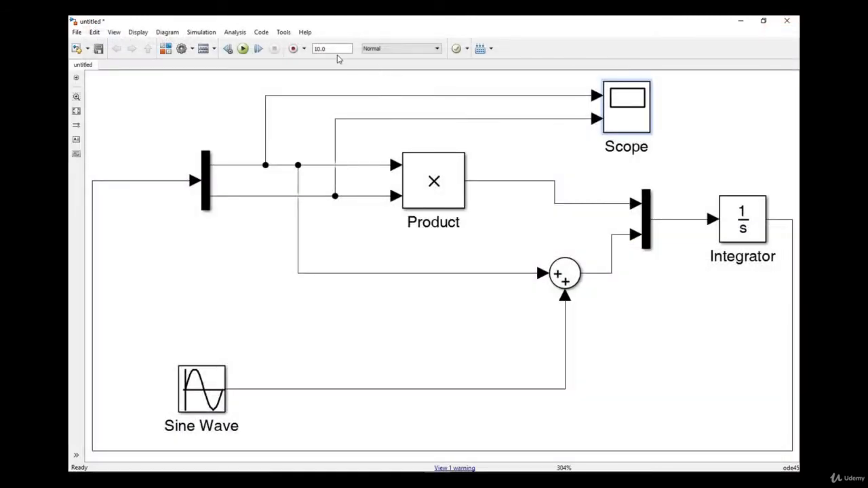
# Step: Set the simulation stop time to 20 and run the model
pyautogui.moveTo(313, 51); pyautogui.dragTo(320, 48)
pyautogui.write('20')
pyautogui.click(243, 48)
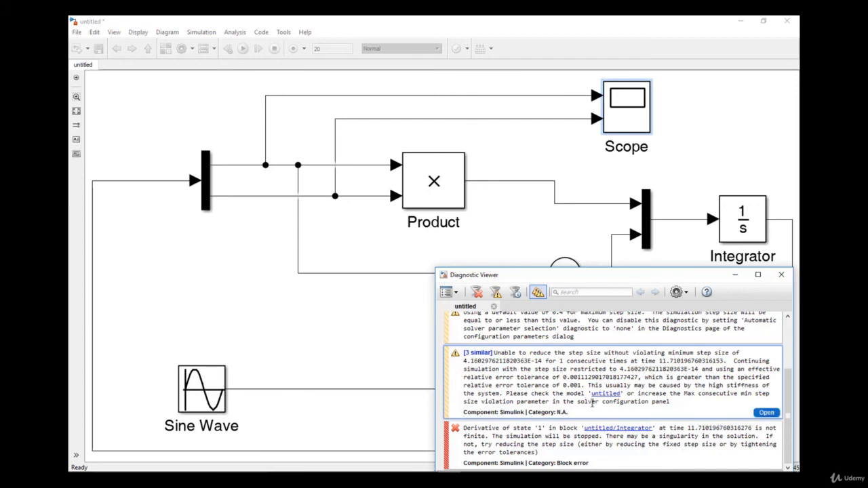
# Step: Read the step-size warning and the Integrator error for the latest run in the Diagnostic Viewer, and close it
pyautogui.moveTo(594, 282); pyautogui.dragTo(528, 235)
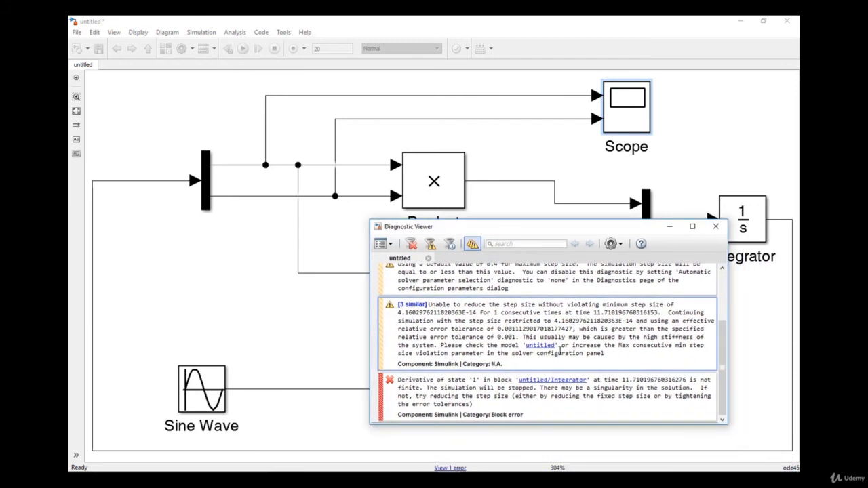
pyautogui.scroll(3, 712, 323)
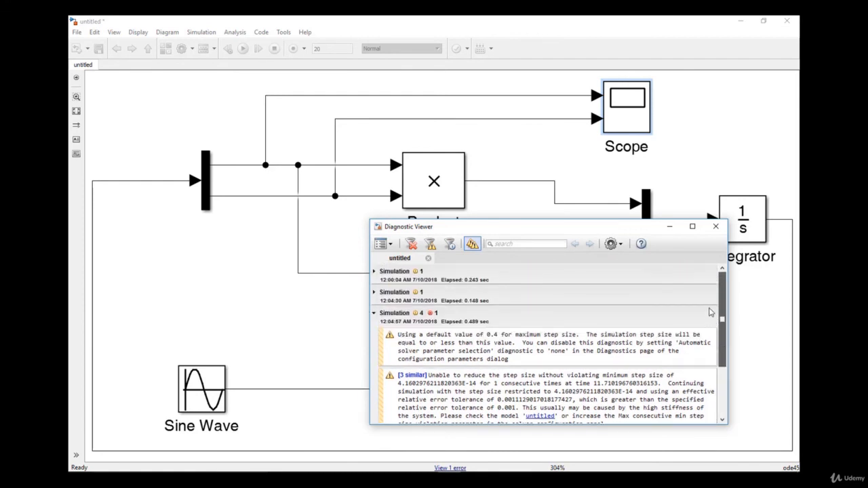
pyautogui.click(570, 361)
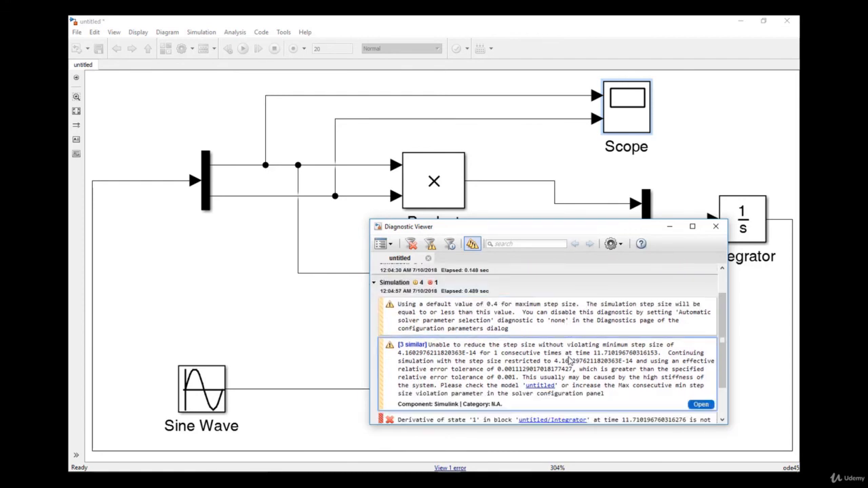
pyautogui.scroll(-2, 570, 361)
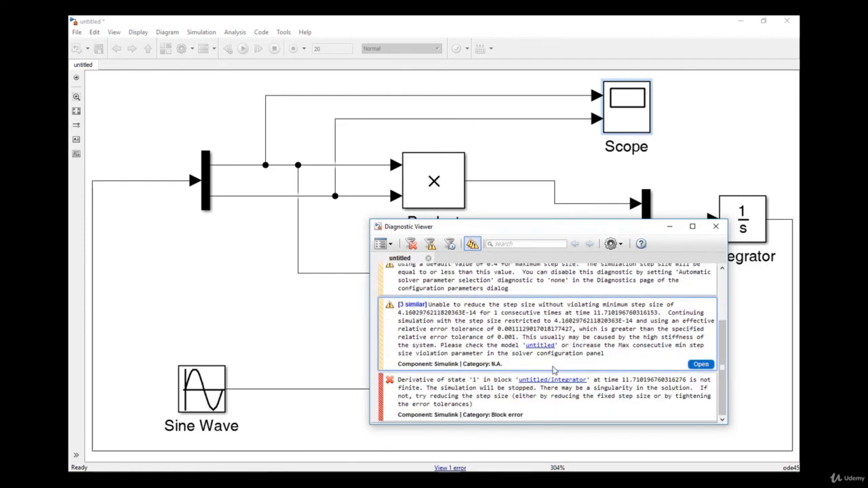
pyautogui.click(718, 227)
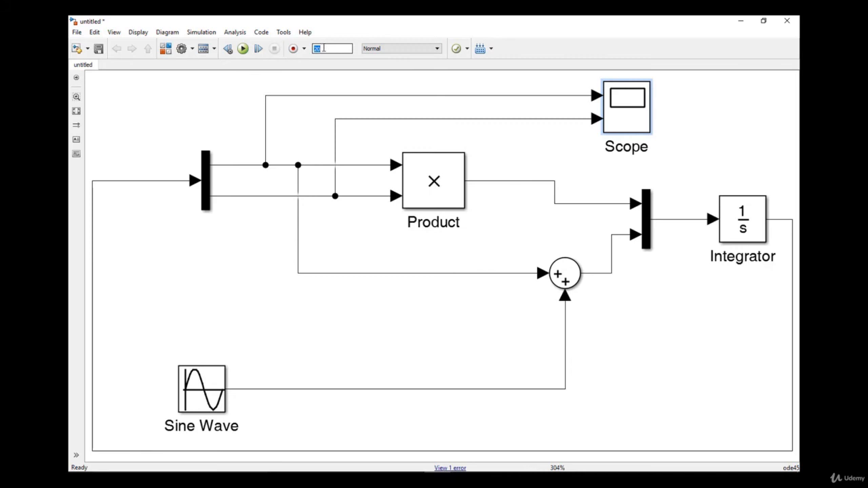
# Step: Try the initial condition [1e-3 0.001] in the Integrator, run the simulation, and dismiss the diagnostics
pyautogui.doubleClick(747, 224)
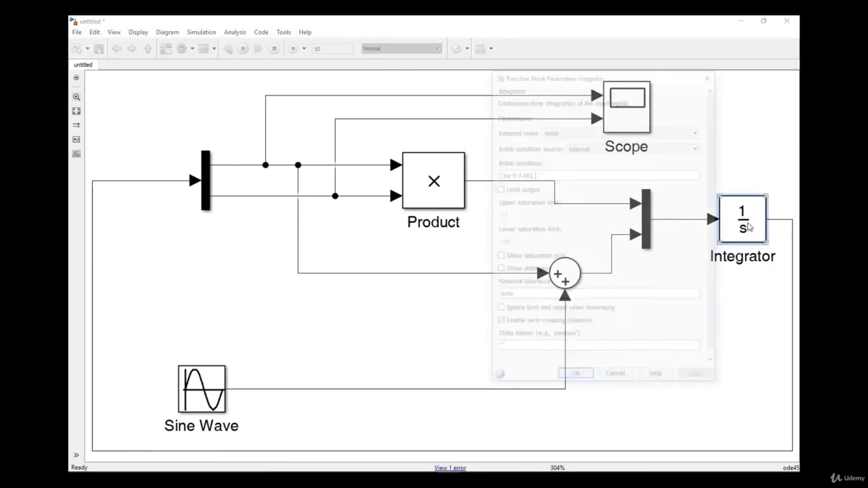
pyautogui.moveTo(498, 175); pyautogui.dragTo(531, 176)
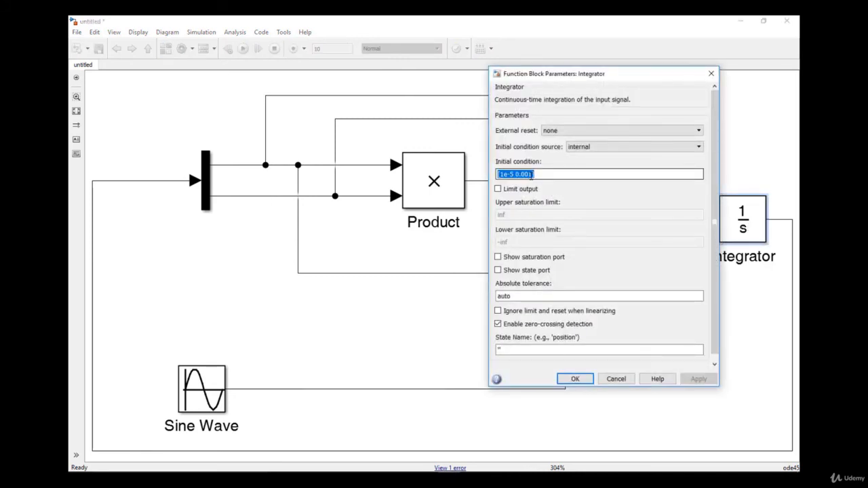
pyautogui.click(534, 174)
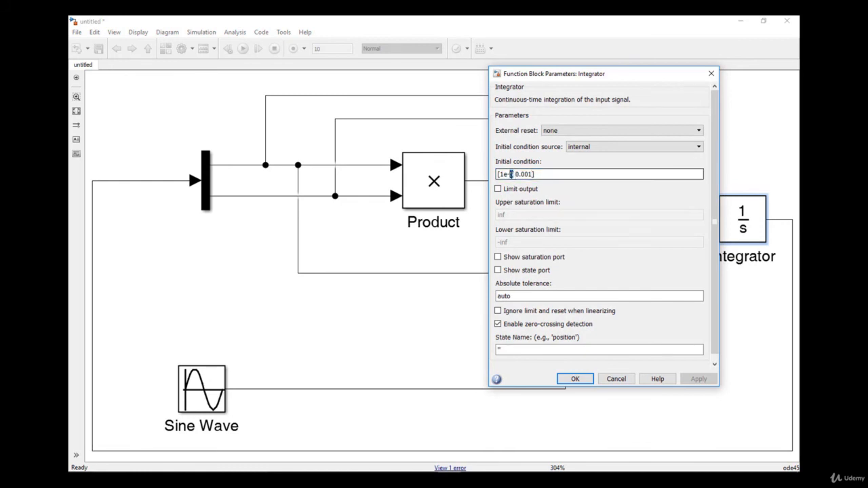
pyautogui.write('3')
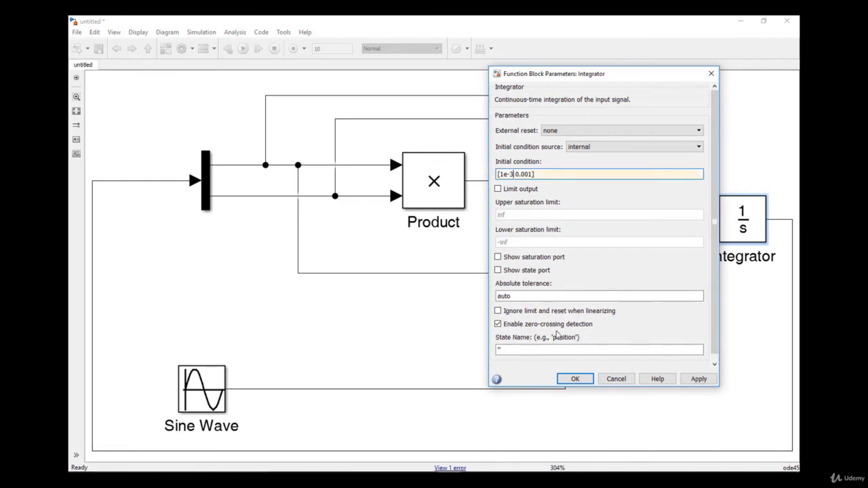
pyautogui.click(577, 379)
pyautogui.click(243, 48)
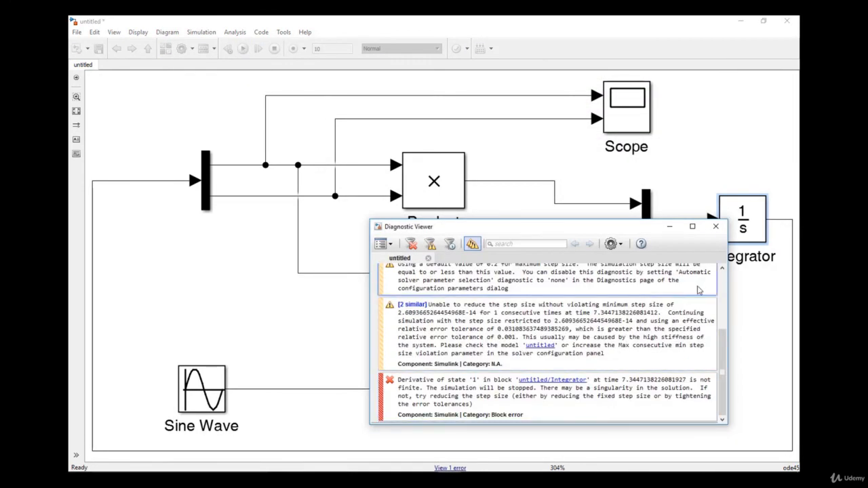
pyautogui.click(716, 227)
# Step: Set the Integrator's initial condition to [1e-7 0.001]
pyautogui.doubleClick(755, 239)
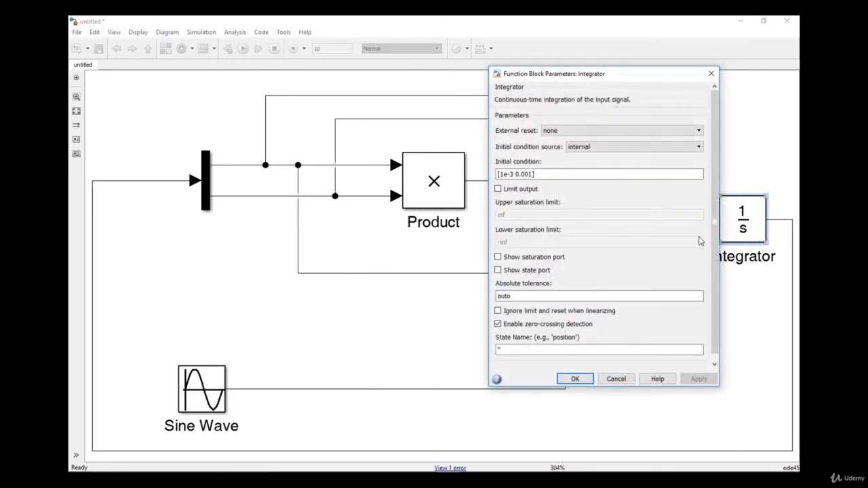
pyautogui.moveTo(514, 174)
pyautogui.mouseDown()
pyautogui.moveTo(498, 175)
pyautogui.moveTo(513, 174)
pyautogui.mouseUp()
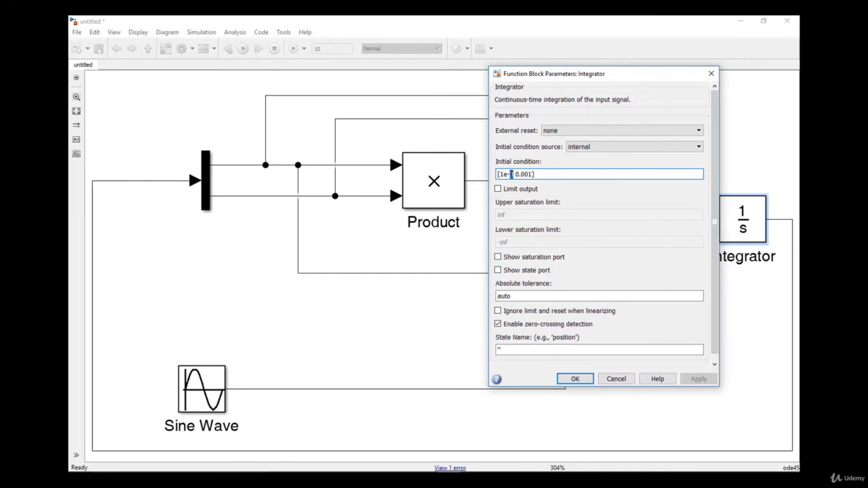
pyautogui.write('7')
pyautogui.click(575, 379)
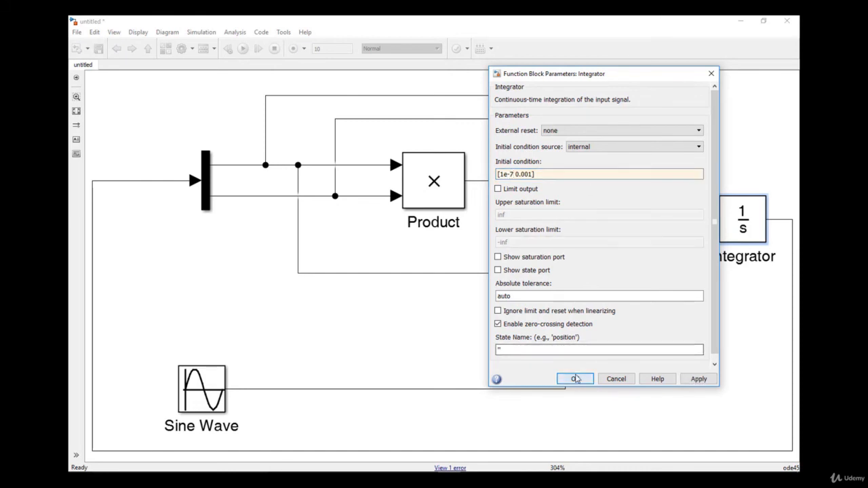
# Step: Rerun the simulation, view both signals in the Scope, and close the Scope window
pyautogui.click(241, 49)
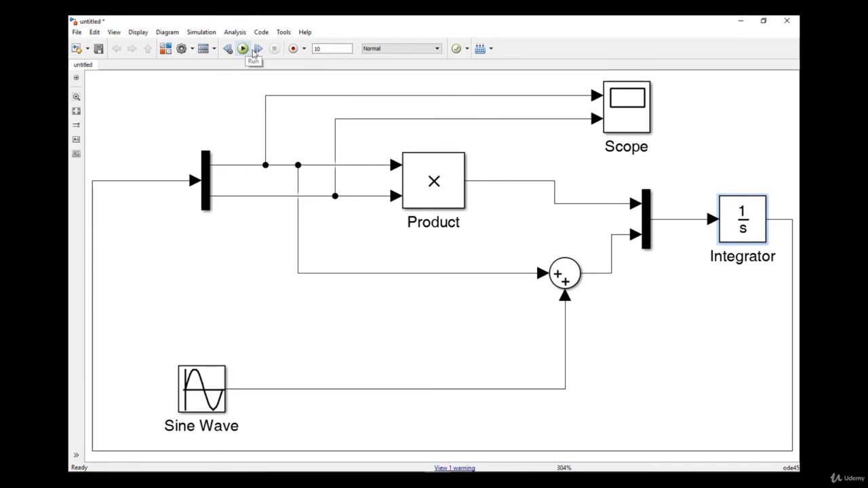
pyautogui.doubleClick(614, 111)
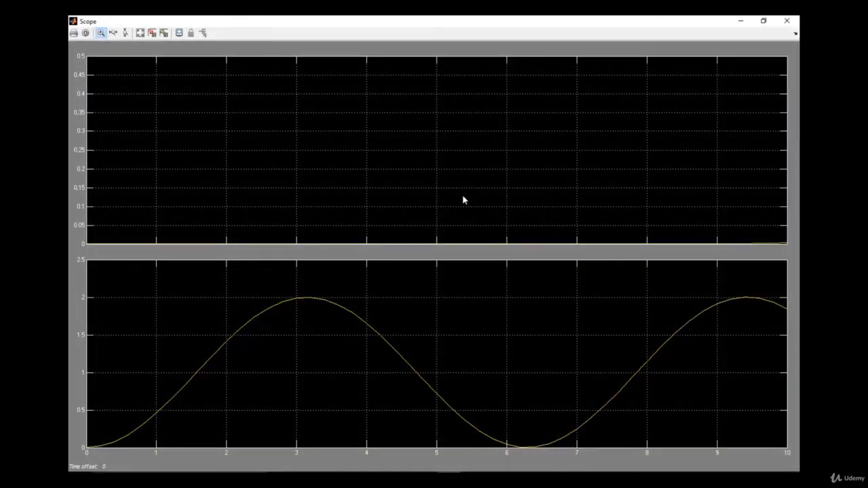
pyautogui.click(787, 20)
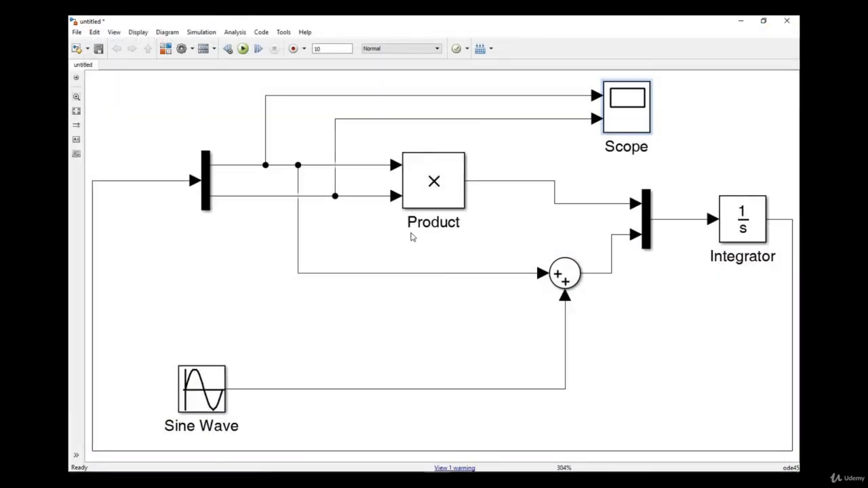
# Step: Save the model as EX_6.mdl in the Matlab Files folder, using the Simulink Models (*.mdl) file type
pyautogui.click(77, 32)
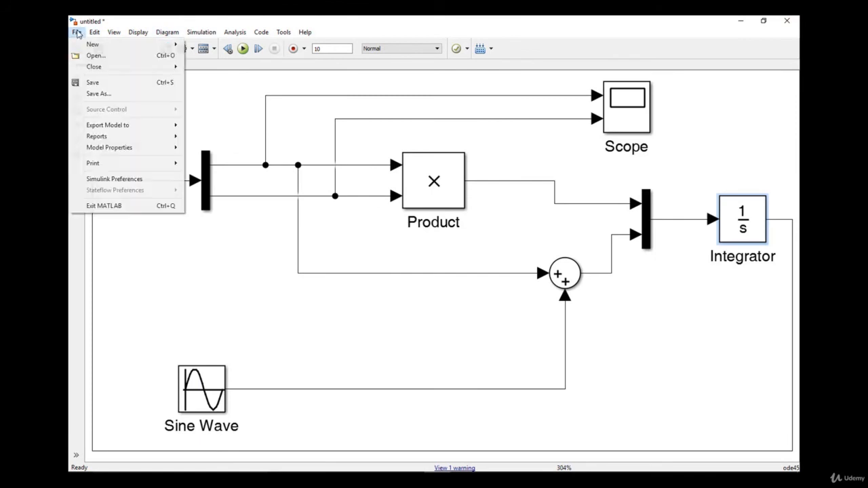
pyautogui.click(88, 86)
pyautogui.click(169, 231)
pyautogui.click(168, 248)
pyautogui.click(169, 140)
pyautogui.doubleClick(152, 218)
pyautogui.click(152, 219)
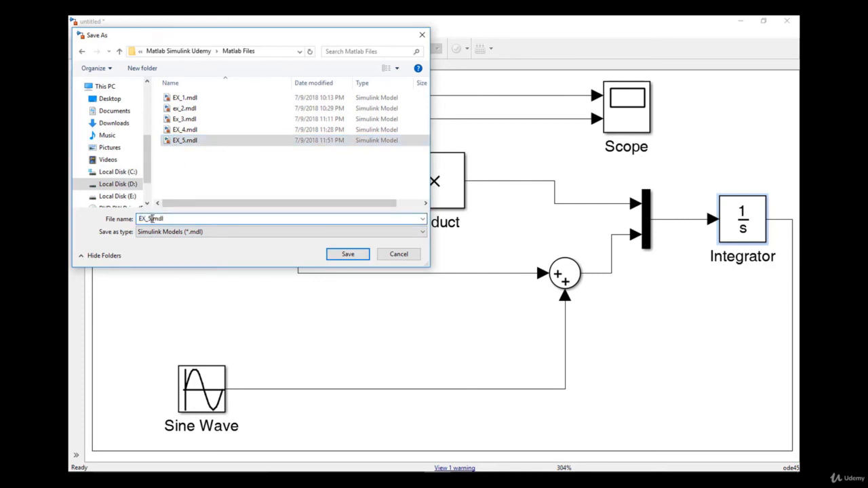
pyautogui.press('BackSpace')
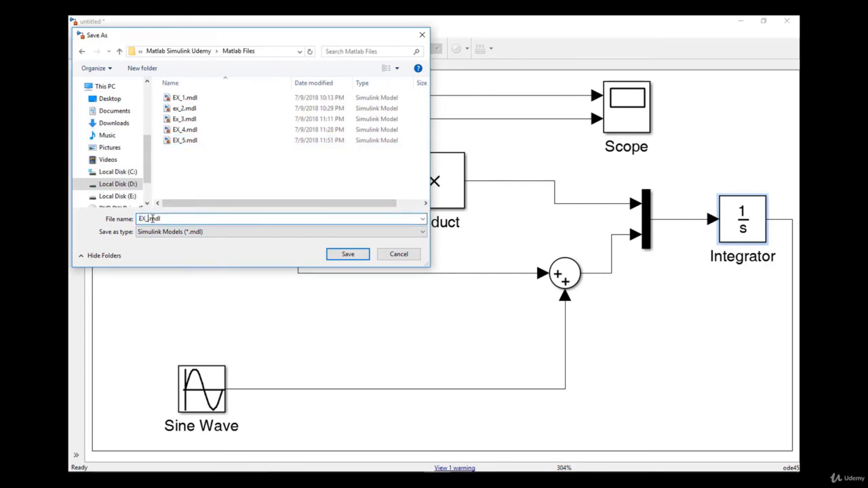
pyautogui.write('6')
pyautogui.press('Return')
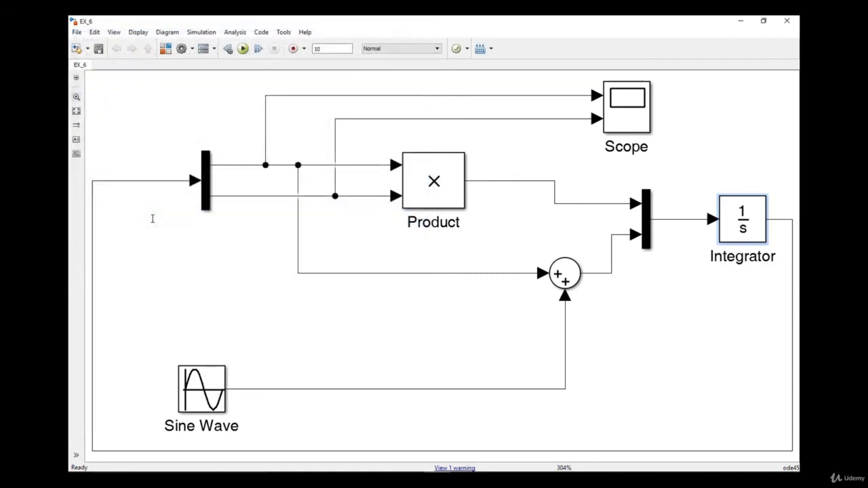
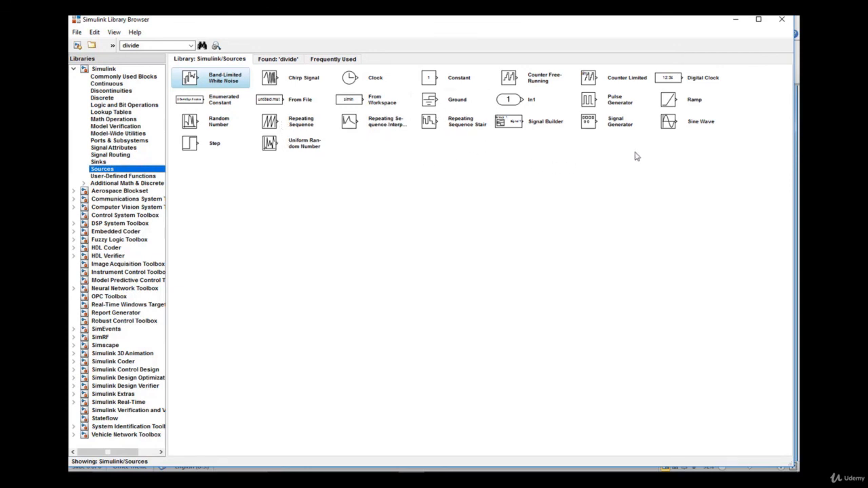
# Step: Add a Signal Generator block from the Sources library to the new untitled model and bring up that model's window
pyautogui.click(610, 129)
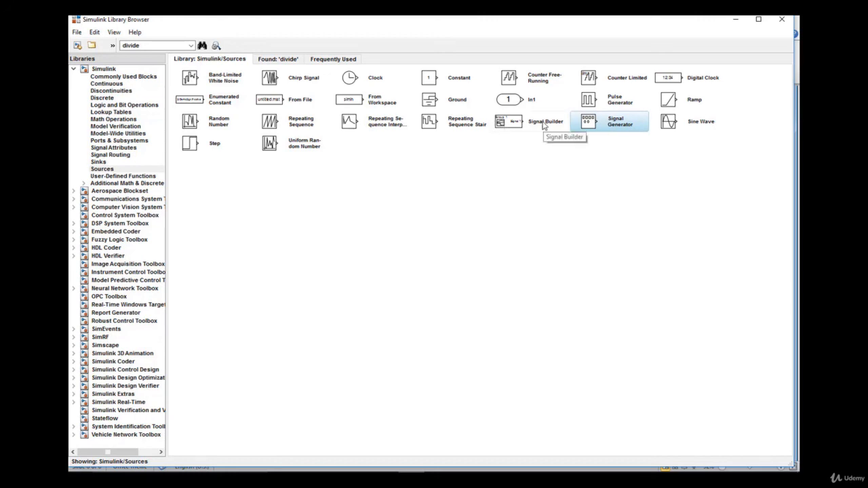
pyautogui.rightClick(607, 128)
pyautogui.click(609, 132)
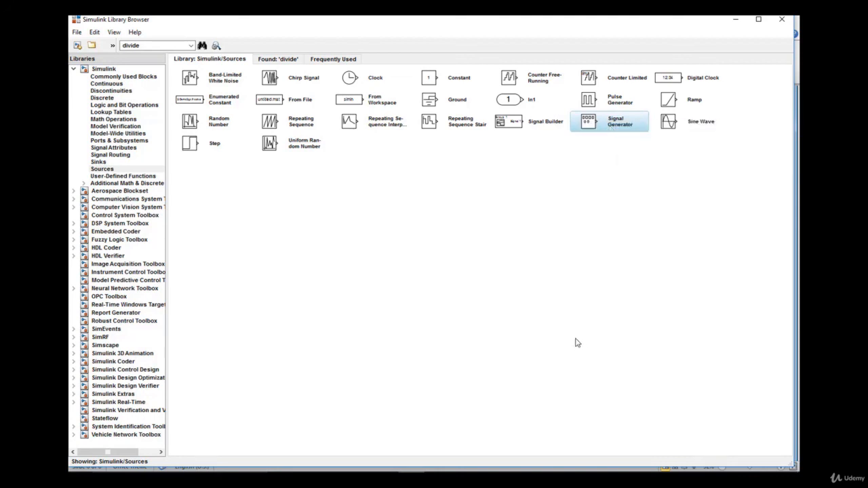
pyautogui.moveTo(464, 468)
pyautogui.click(439, 463)
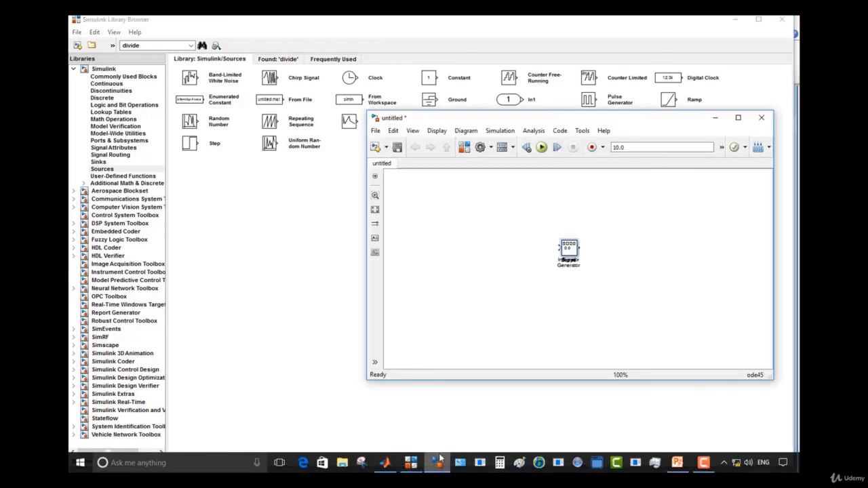
# Step: Spread out the stacked Signal Generator, Scope, Integrator and Sum blocks in the maximized model window, placing the Scope beside the Sum
pyautogui.moveTo(569, 252); pyautogui.dragTo(653, 258)
pyautogui.moveTo(573, 249); pyautogui.dragTo(620, 195)
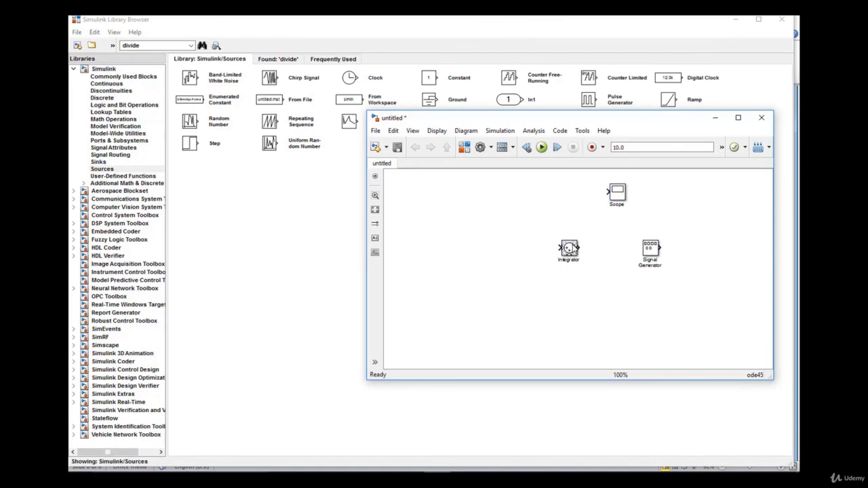
pyautogui.moveTo(574, 251); pyautogui.dragTo(517, 251)
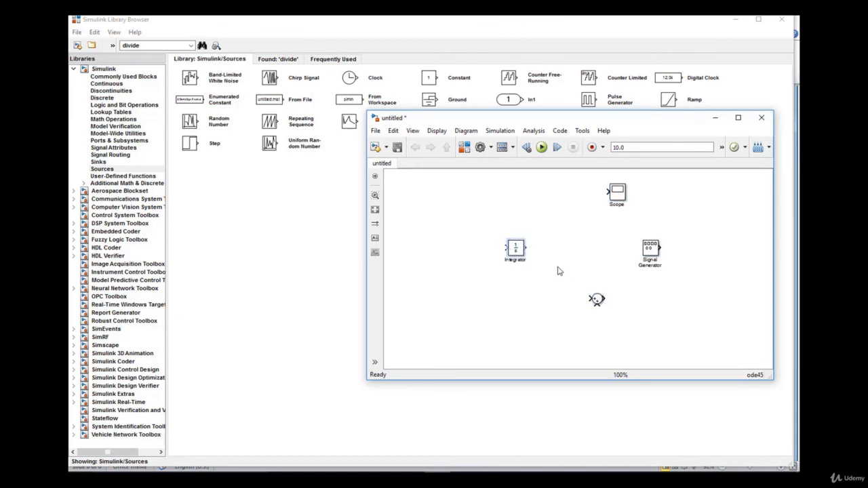
pyautogui.click(739, 118)
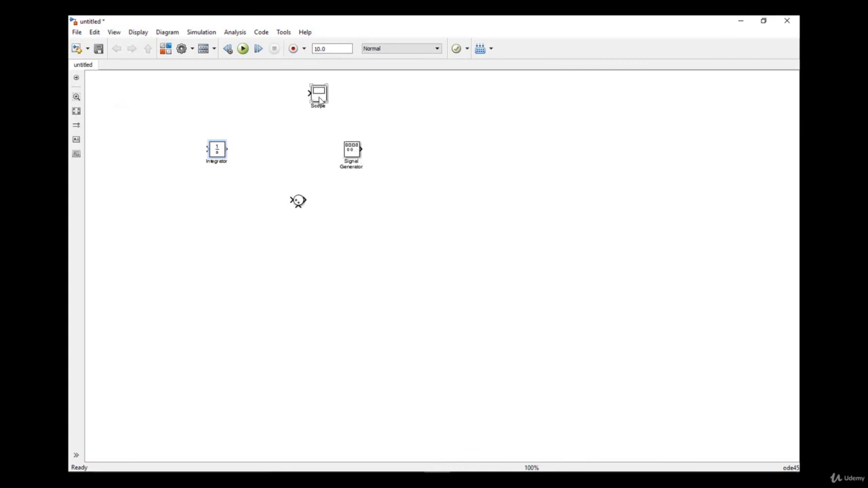
pyautogui.moveTo(321, 99); pyautogui.dragTo(369, 211)
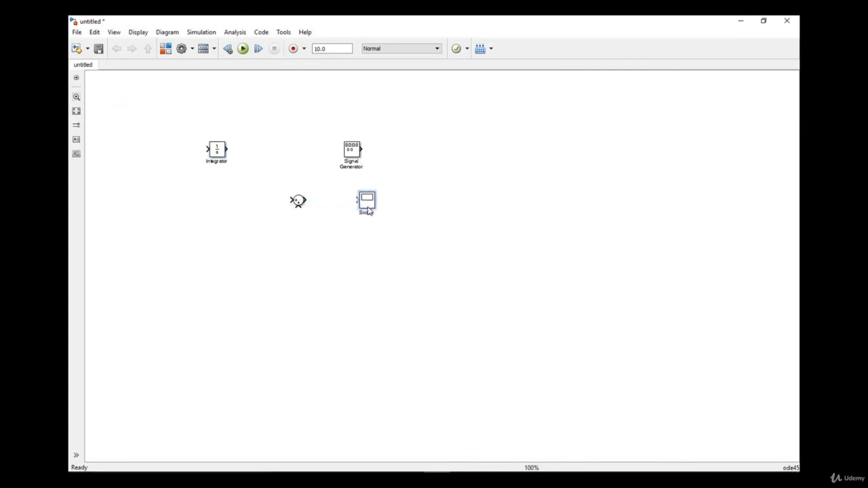
# Step: Set the Signal Generator's wave form to square, keeping the time source on Use simulation time
pyautogui.doubleClick(355, 153)
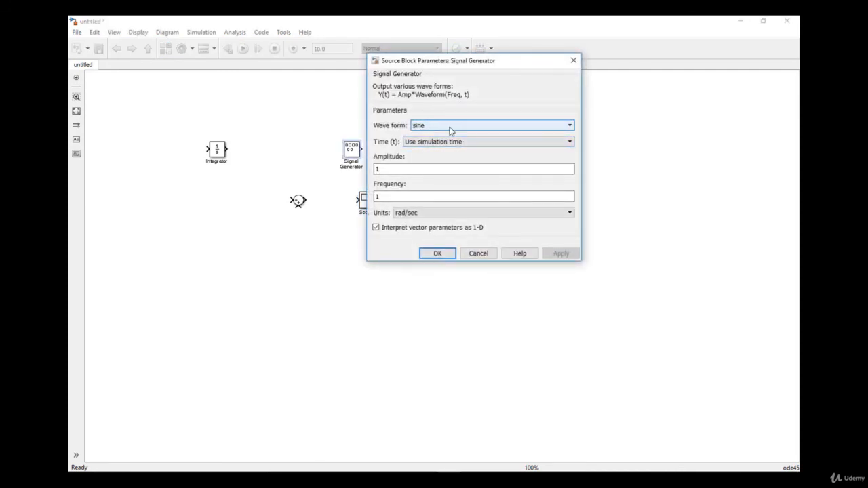
pyautogui.click(449, 130)
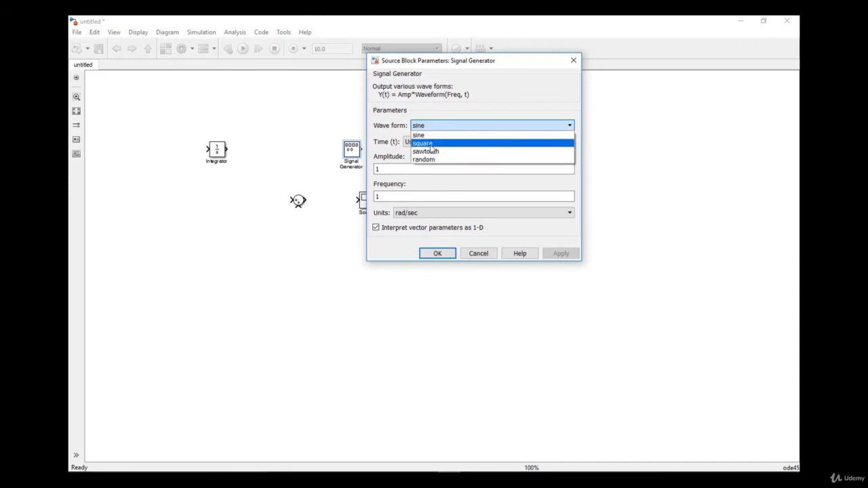
pyautogui.click(428, 143)
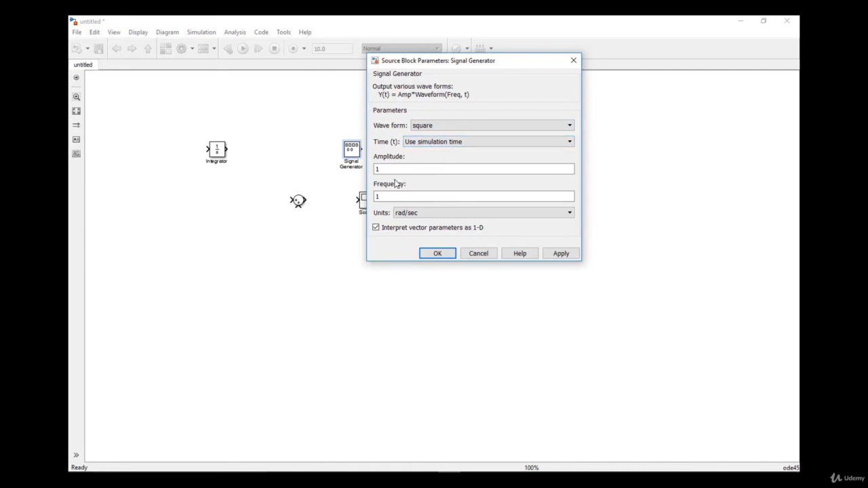
pyautogui.click(432, 143)
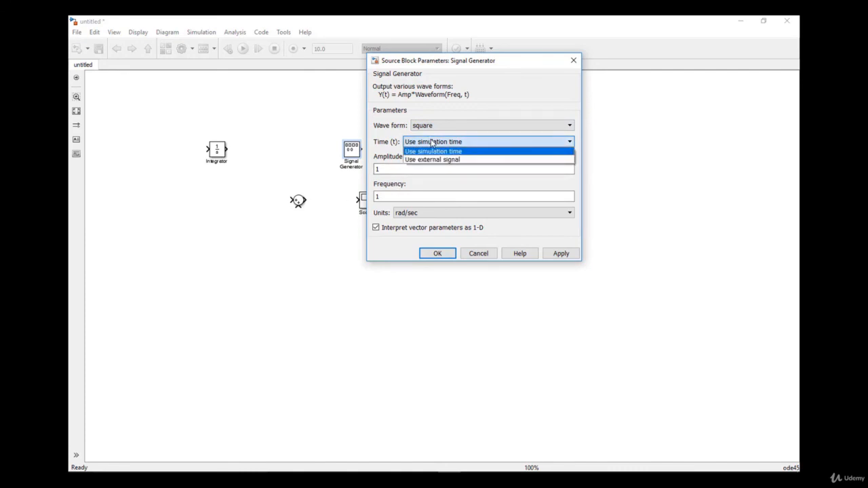
pyautogui.click(475, 188)
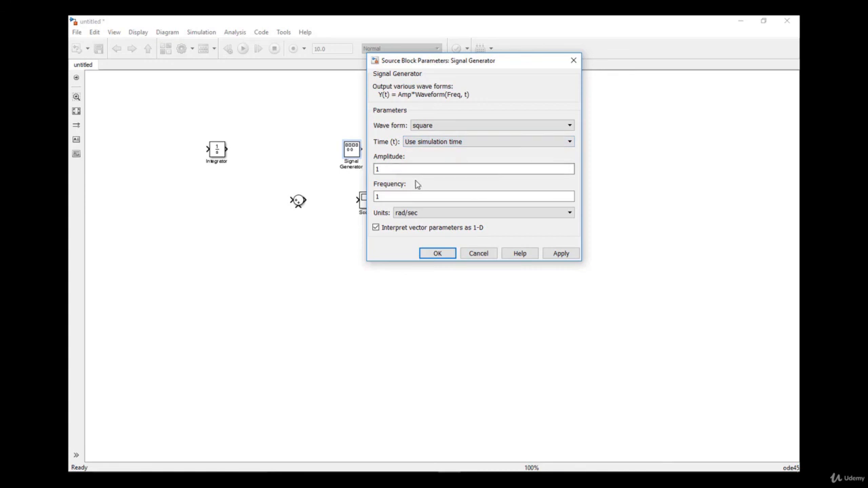
pyautogui.click(442, 253)
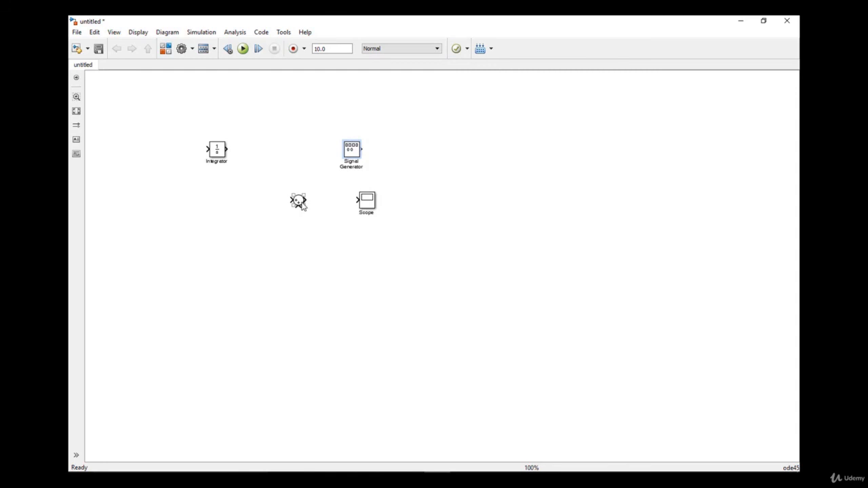
# Step: Rearrange the blocks so the Signal Generator feeds the Sum and the Sum feeds the Integrator, with the Scope moved below
pyautogui.click(372, 209)
pyautogui.moveTo(368, 210); pyautogui.dragTo(312, 297)
pyautogui.moveTo(355, 155); pyautogui.dragTo(220, 205)
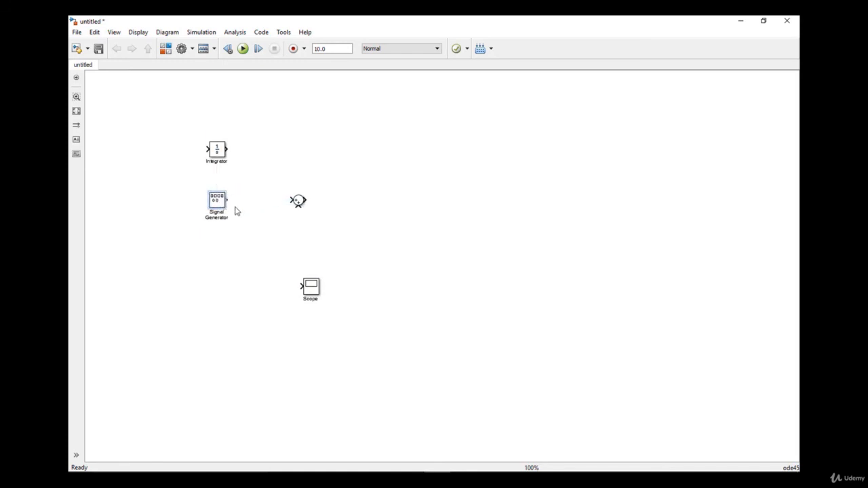
pyautogui.moveTo(228, 200); pyautogui.dragTo(288, 199)
pyautogui.moveTo(223, 154); pyautogui.dragTo(357, 203)
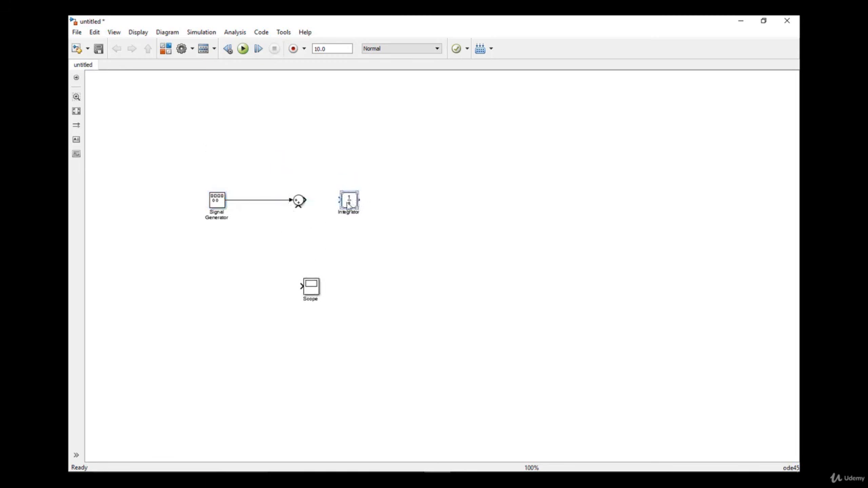
pyautogui.moveTo(305, 200); pyautogui.dragTo(342, 201)
# Step: Add a Gain block from the Commonly Used Blocks library to the untitled model and bring up that model's window
pyautogui.click(411, 463)
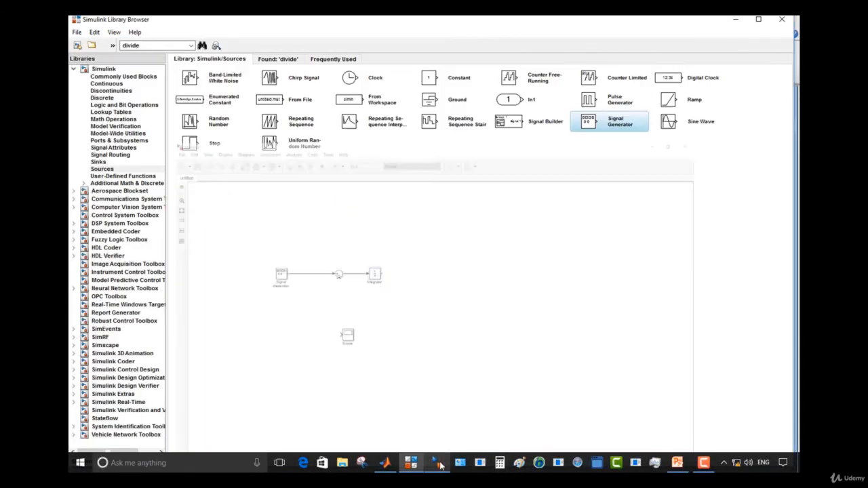
pyautogui.click(123, 76)
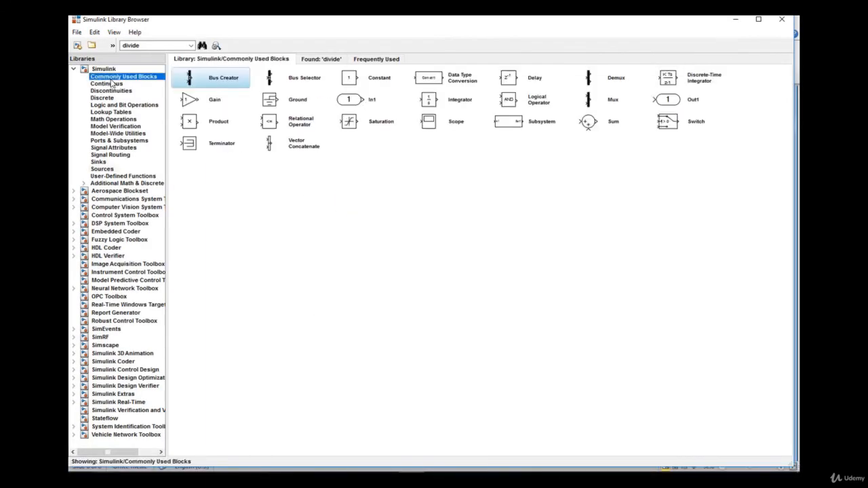
pyautogui.rightClick(203, 101)
pyautogui.click(219, 109)
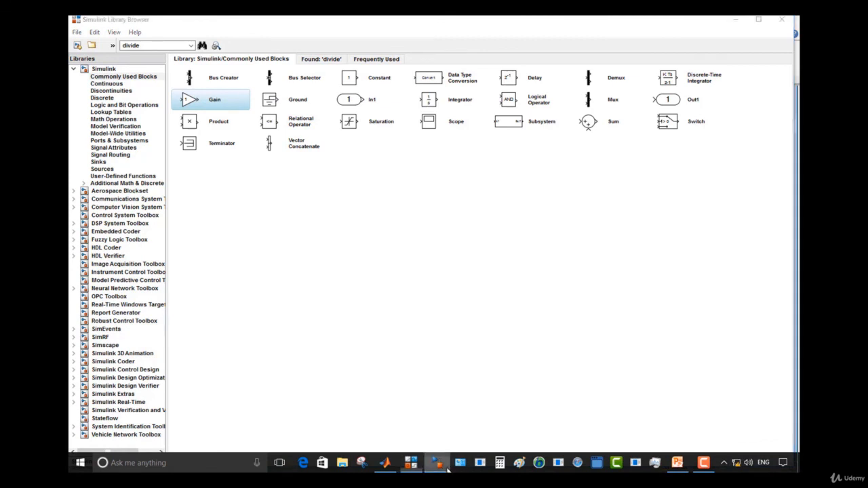
pyautogui.click(439, 464)
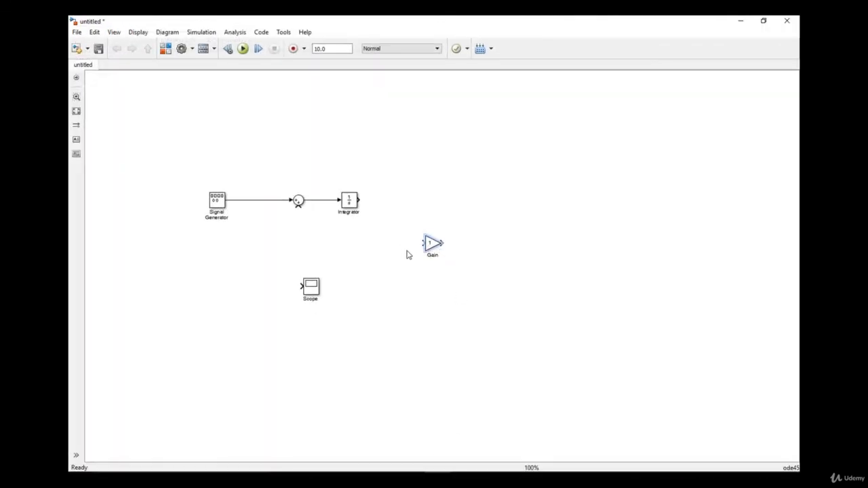
# Step: Rotate the Gain block 180 degrees, place it below the Sum, and wire it as feedback from the Integrator output to the Sum
pyautogui.moveTo(438, 250); pyautogui.dragTo(381, 263)
pyautogui.hotkey('ctrl', 'z')
pyautogui.hotkey('ctrl', 'r')
pyautogui.hotkey('ctrl', 'r')
pyautogui.moveTo(425, 245); pyautogui.dragTo(299, 248)
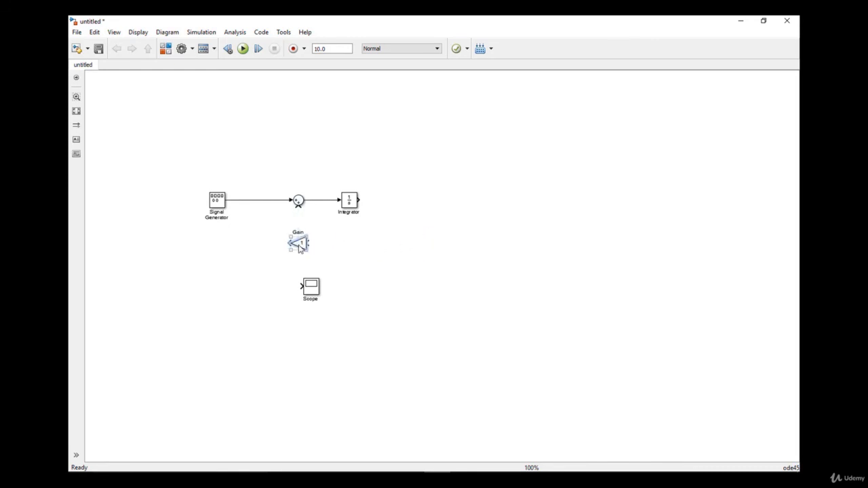
pyautogui.moveTo(299, 249)
pyautogui.mouseDown()
pyautogui.moveTo(324, 248)
pyautogui.moveTo(294, 240)
pyautogui.moveTo(299, 209)
pyautogui.mouseUp()
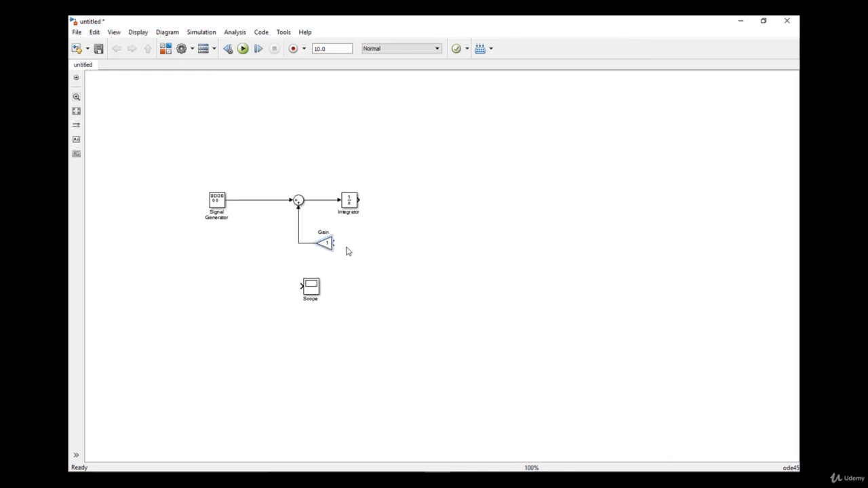
pyautogui.moveTo(333, 243); pyautogui.dragTo(360, 199)
# Step: Place the Scope after the Integrator, connect it to the Integrator output, and label that signal x
pyautogui.moveTo(323, 292); pyautogui.dragTo(439, 205)
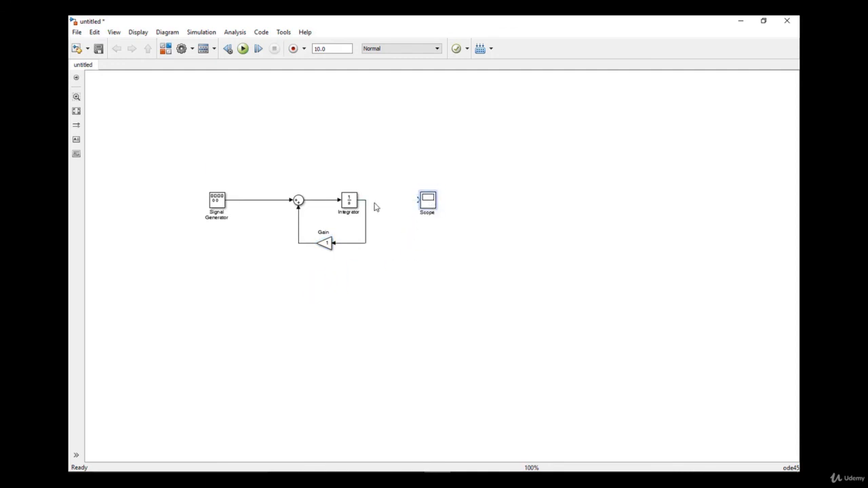
pyautogui.moveTo(366, 200); pyautogui.dragTo(384, 201)
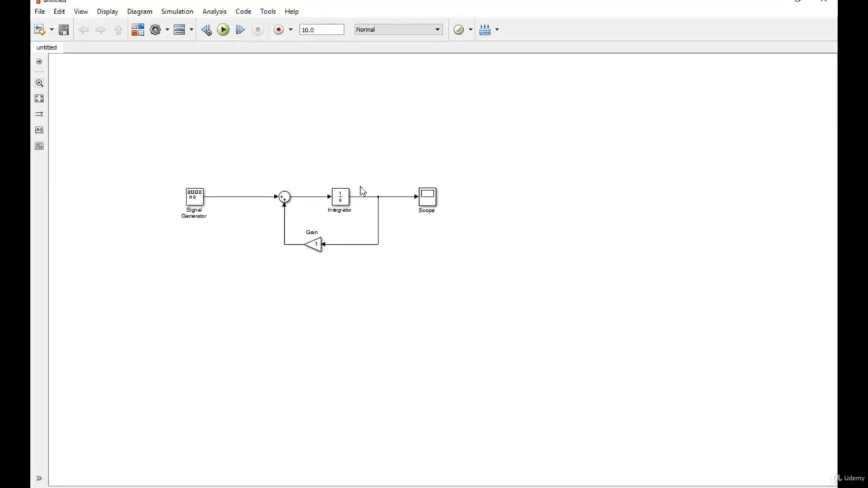
pyautogui.click(363, 199)
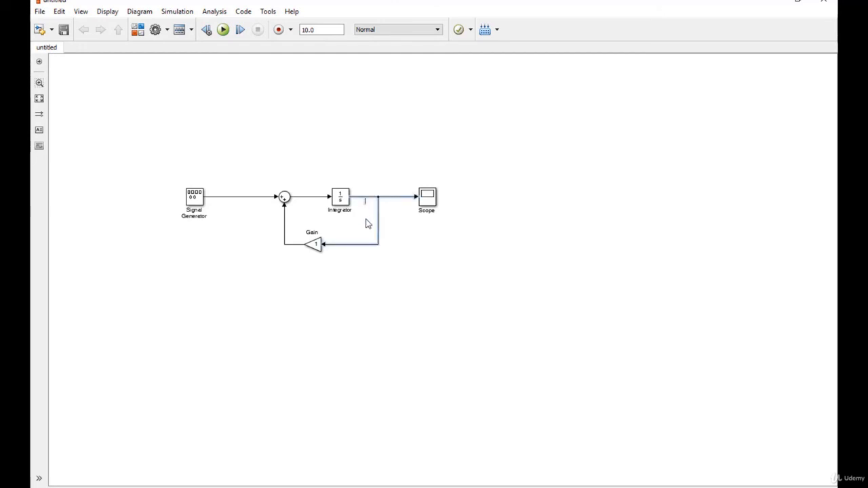
pyautogui.click(413, 257)
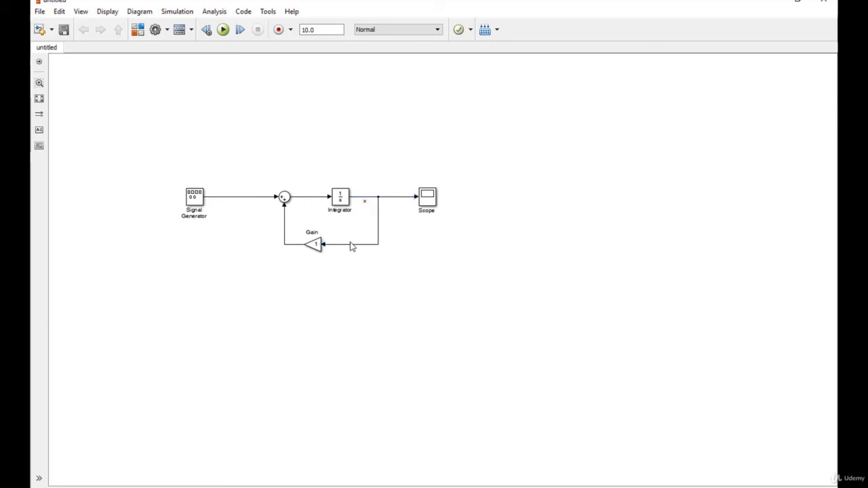
# Step: Set the Gain block's gain to -2 and label its output signal -2
pyautogui.doubleClick(315, 245)
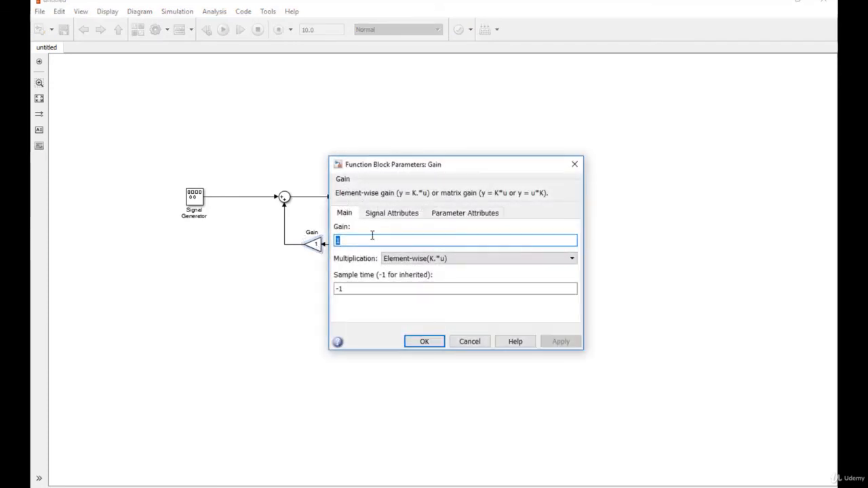
pyautogui.click(376, 240)
pyautogui.press('BackSpace')
pyautogui.write('-2')
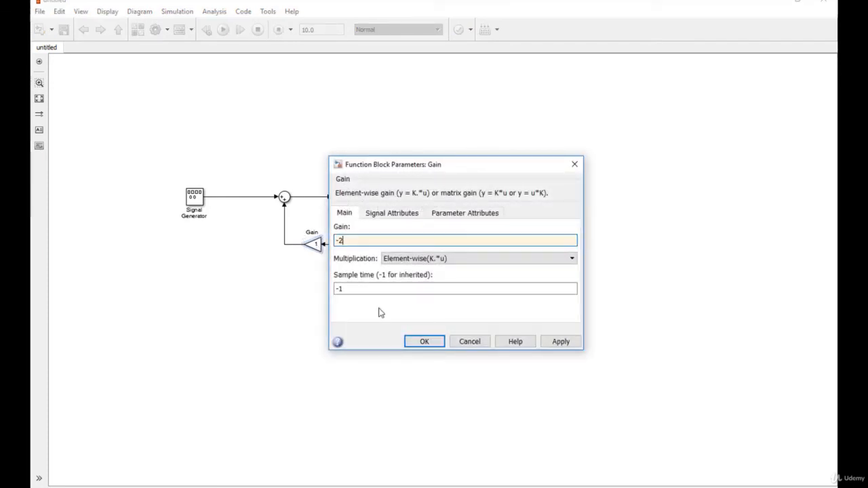
pyautogui.click(424, 342)
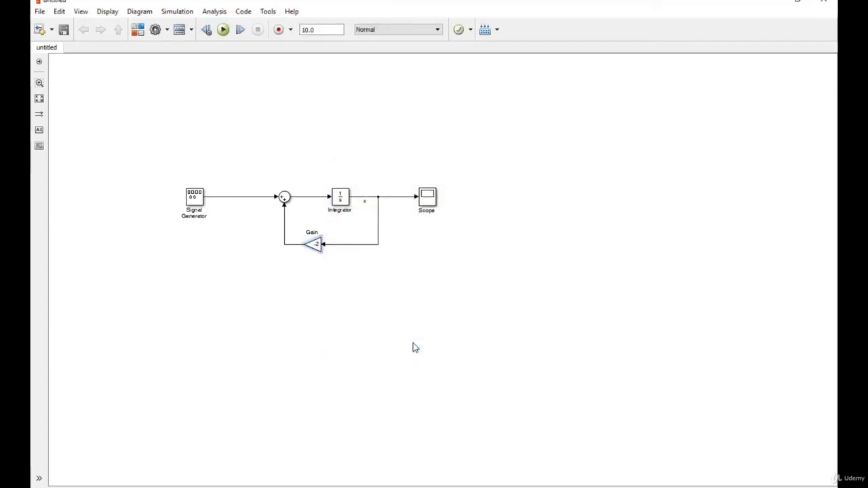
pyautogui.doubleClick(290, 245)
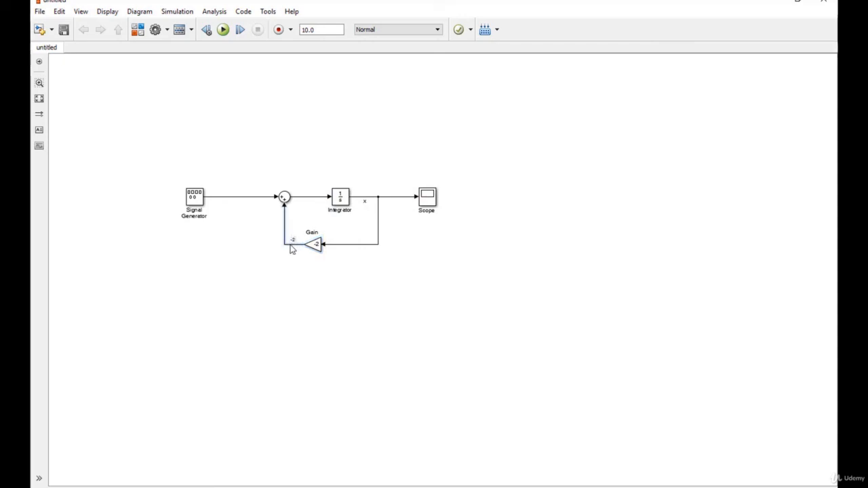
pyautogui.click(303, 277)
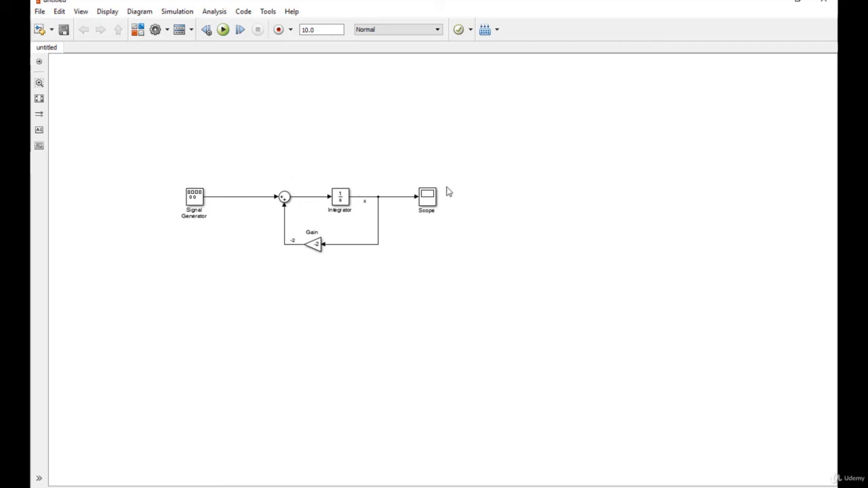
# Step: Run the simulation, view the x signal autoscaled in the maximized Scope, and close the Scope window
pyautogui.click(39, 99)
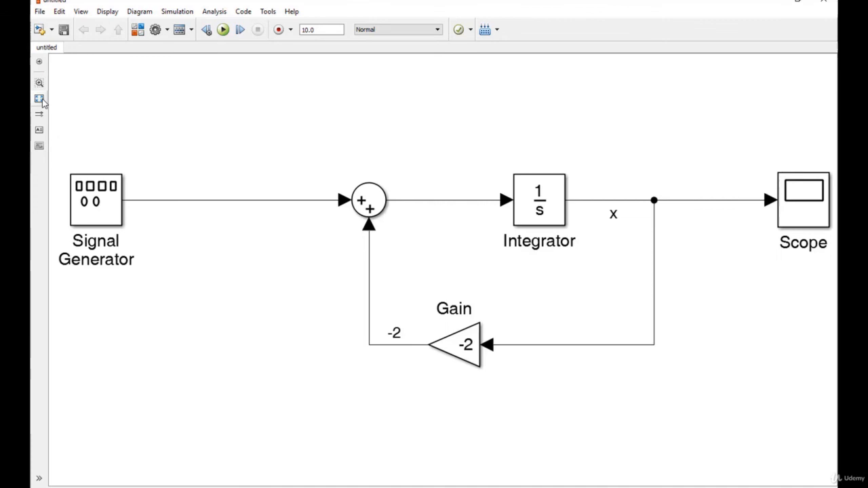
pyautogui.click(224, 30)
pyautogui.doubleClick(827, 211)
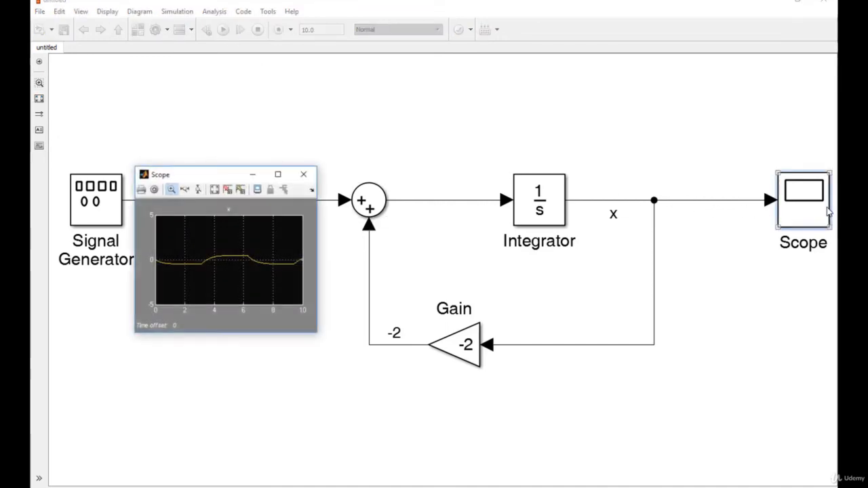
pyautogui.click(277, 174)
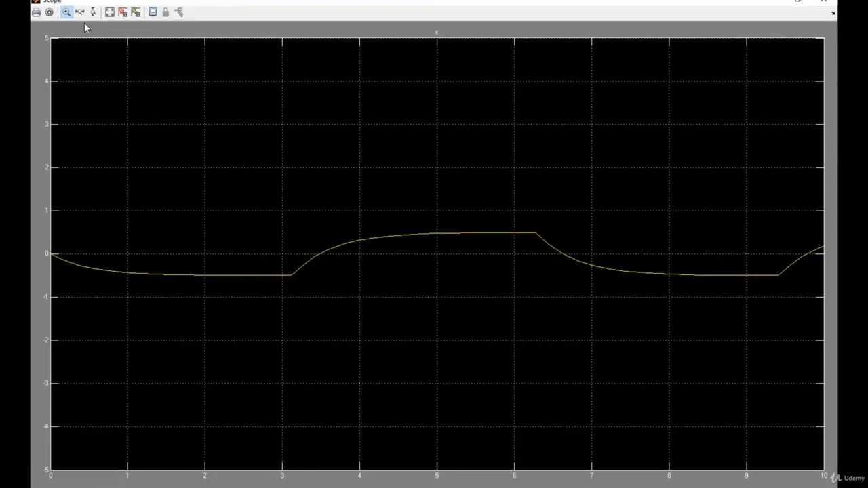
pyautogui.click(110, 12)
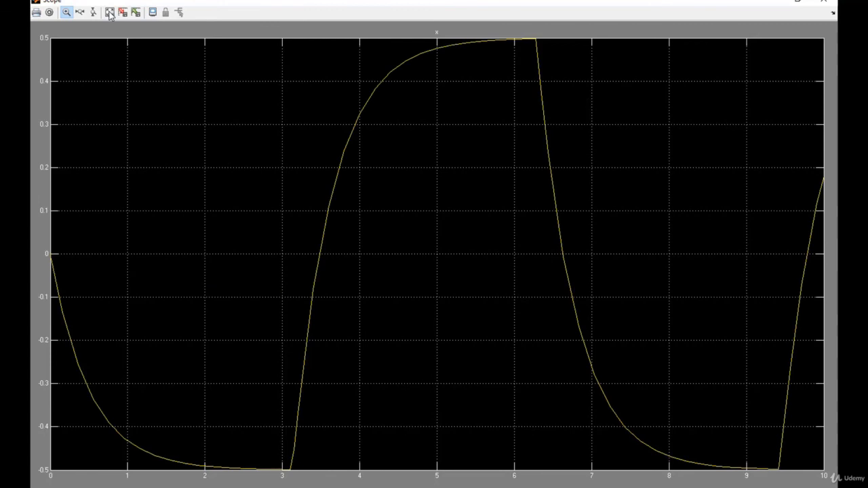
pyautogui.click(819, 7)
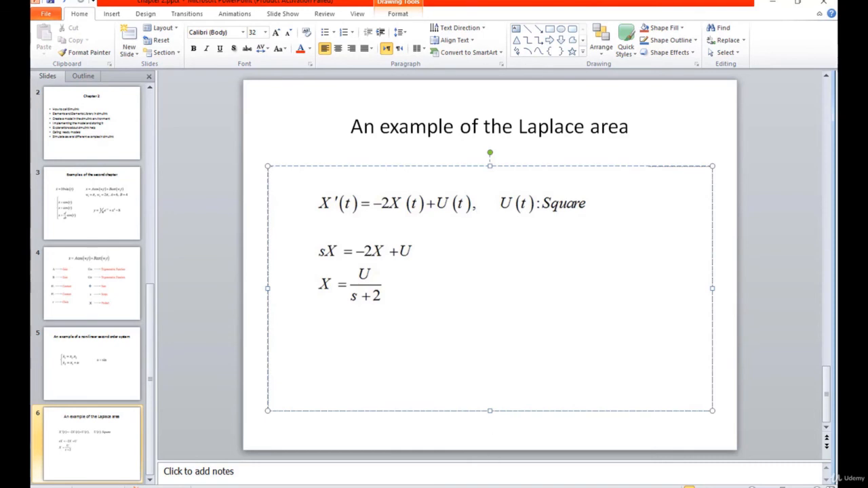
# Step: Switch to the Simulink Library Browser and add a Transfer Fcn block from the Continuous library to the untitled model
pyautogui.click(409, 484)
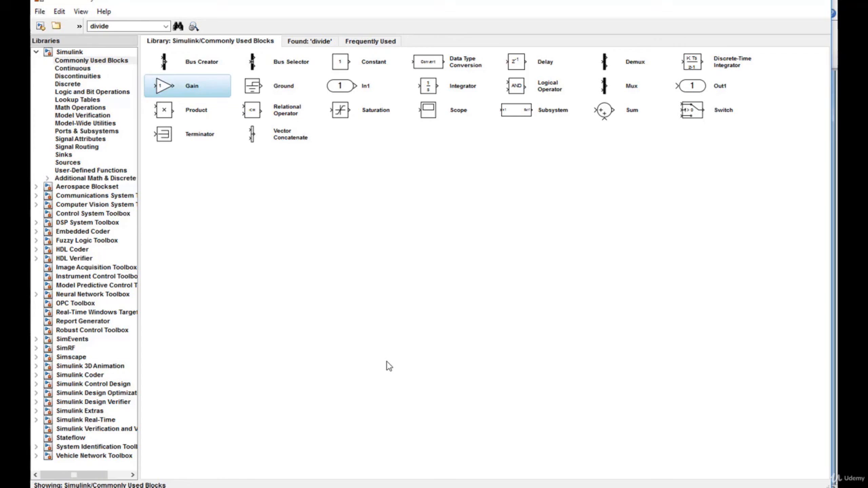
pyautogui.hotkey('alt', 'Tab')
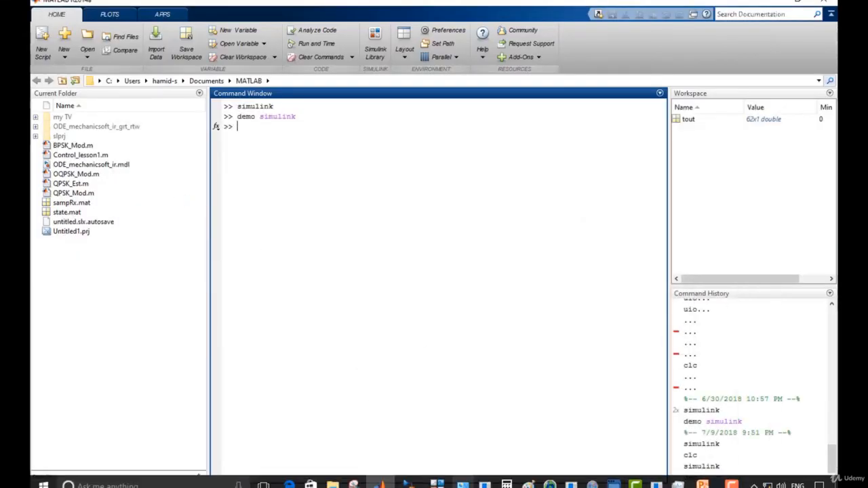
pyautogui.click(440, 479)
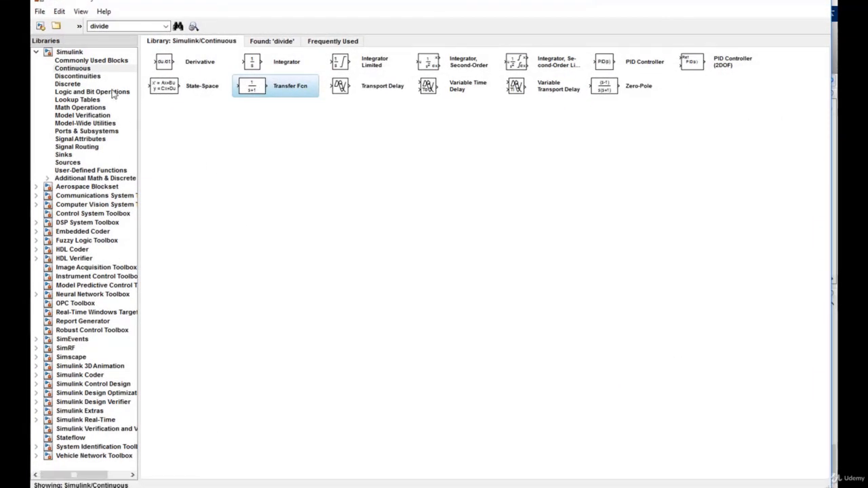
pyautogui.click(80, 109)
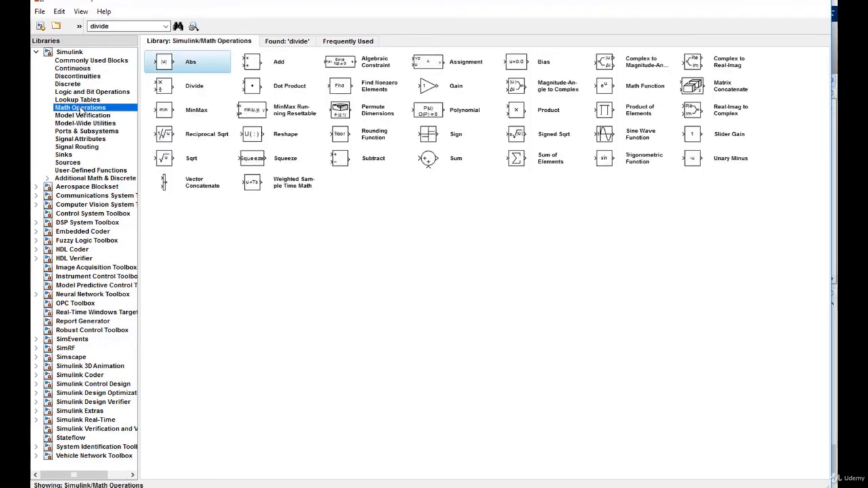
pyautogui.click(78, 70)
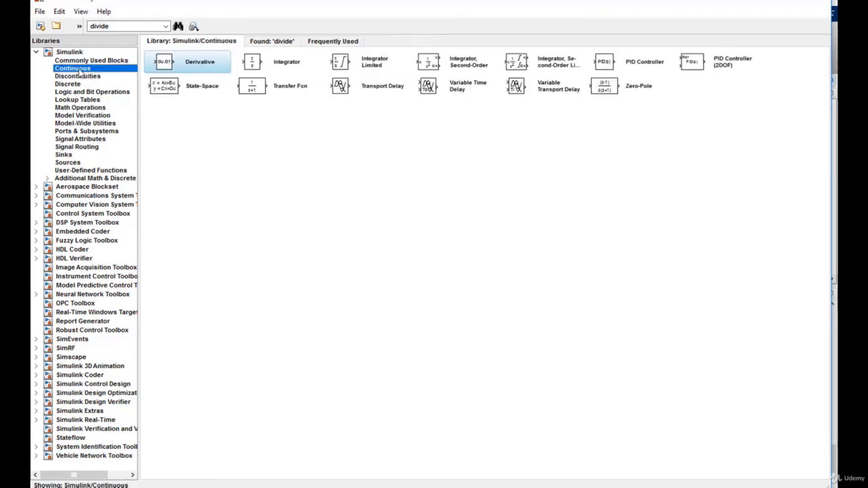
pyautogui.click(263, 91)
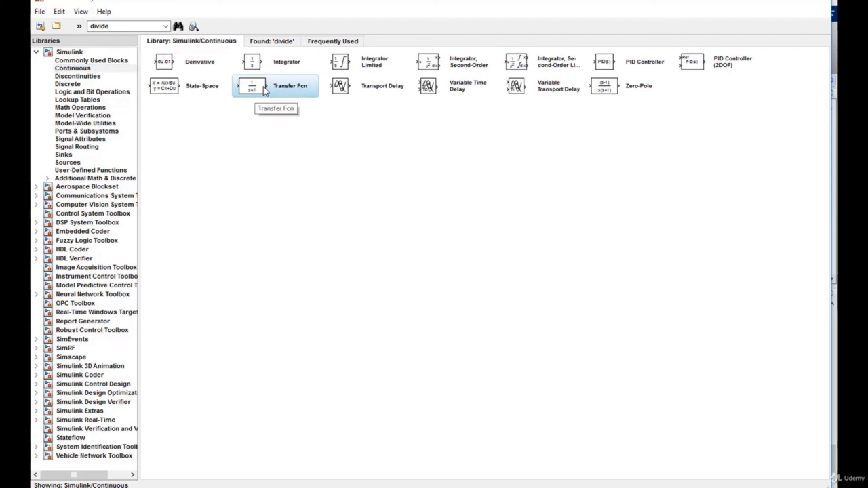
pyautogui.rightClick(264, 90)
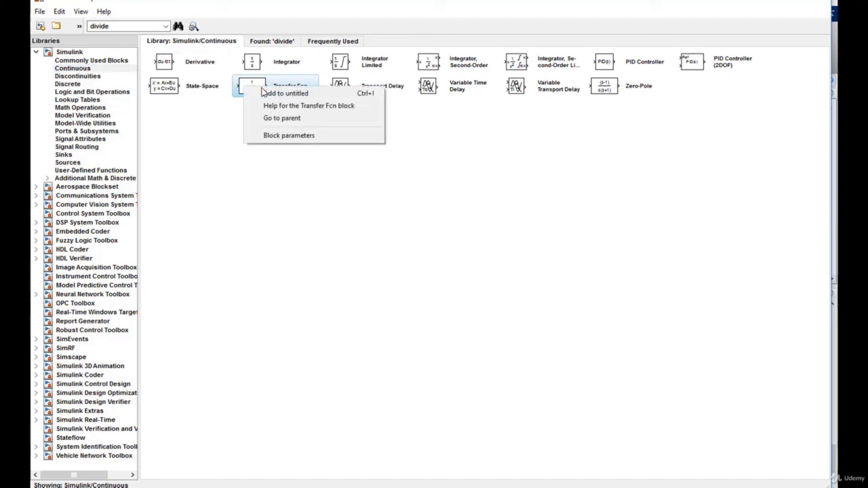
pyautogui.click(270, 94)
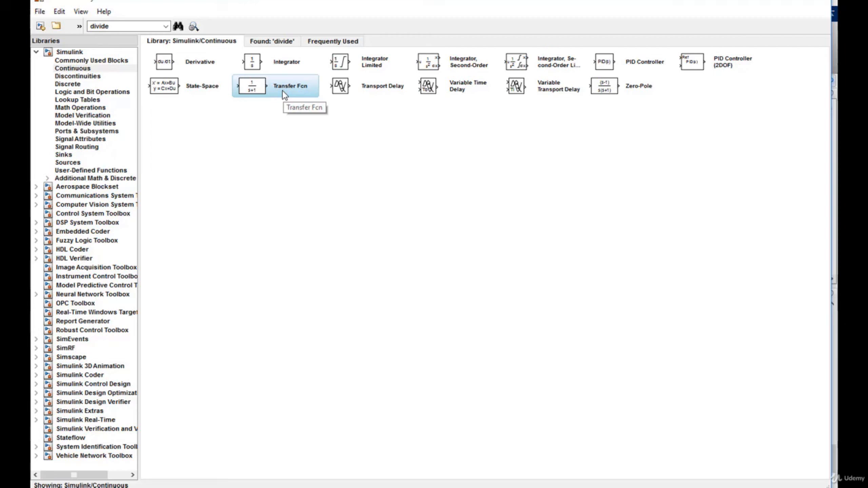
# Step: Return to the untitled model, fit the diagram to view, and place the newly added Transfer Fcn block in the empty area below the feedback loop
pyautogui.click(110, 63)
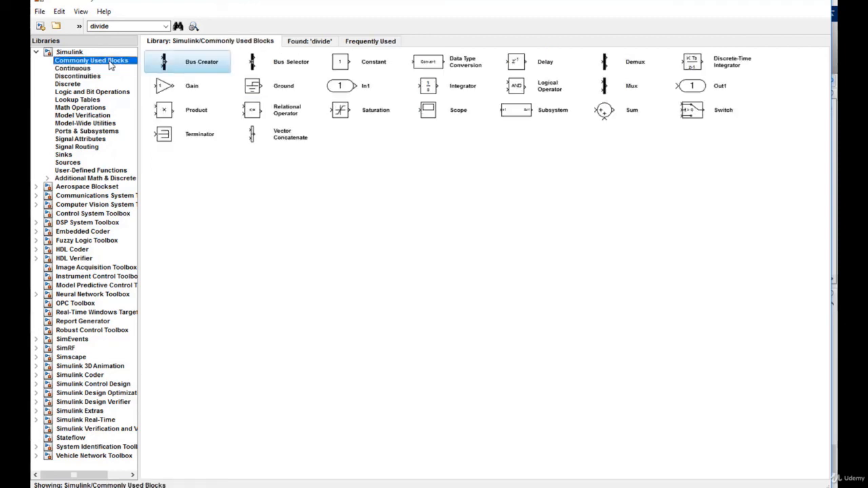
pyautogui.moveTo(438, 485)
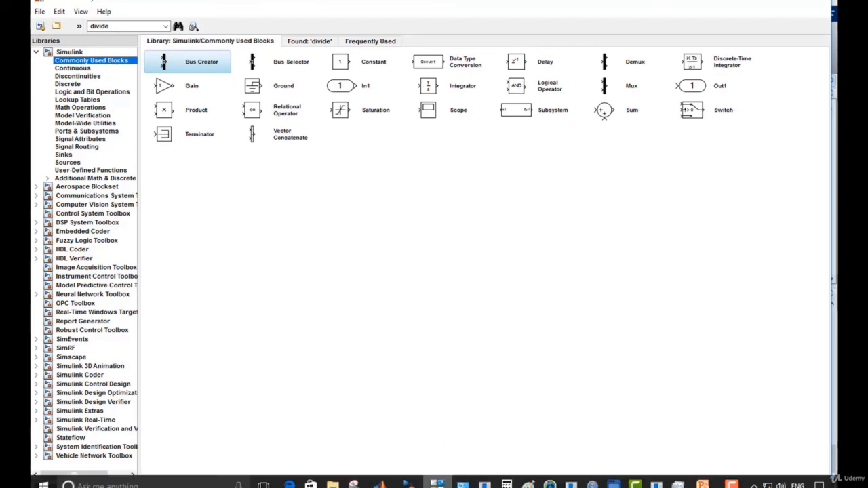
pyautogui.click(438, 484)
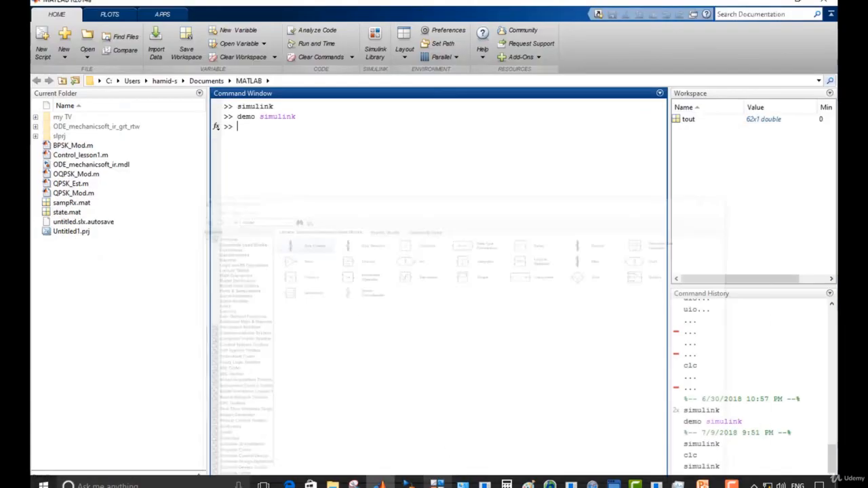
pyautogui.click(438, 485)
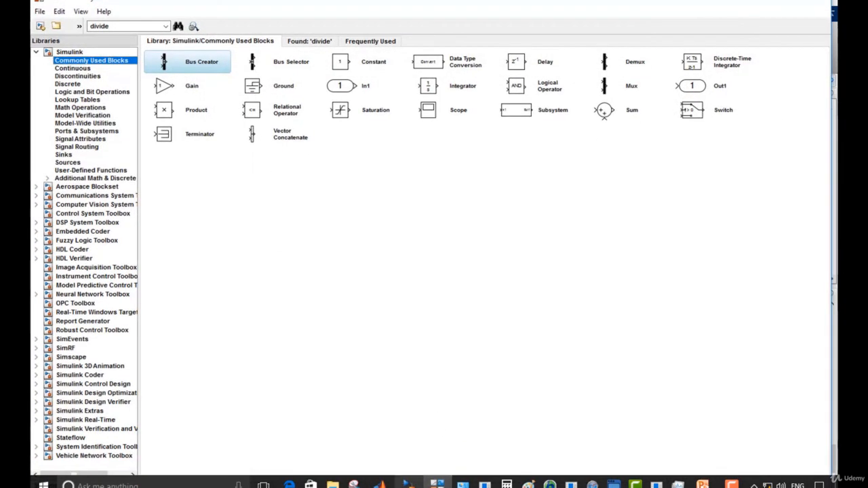
pyautogui.click(407, 484)
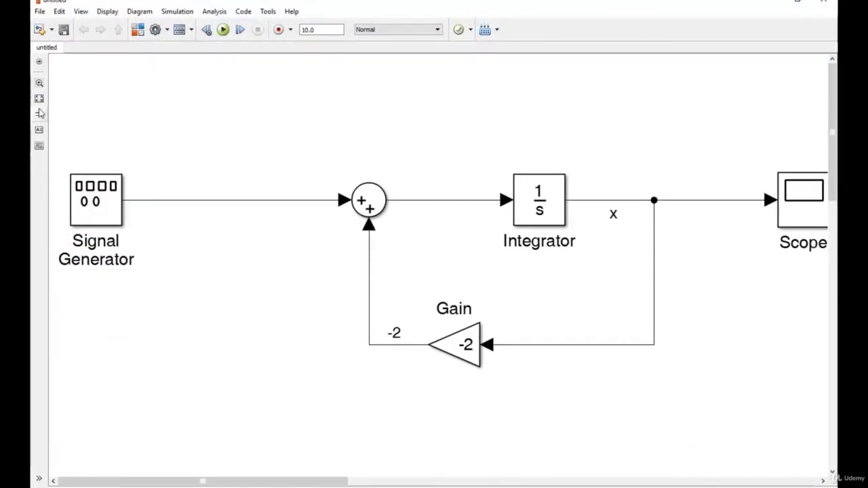
pyautogui.click(39, 98)
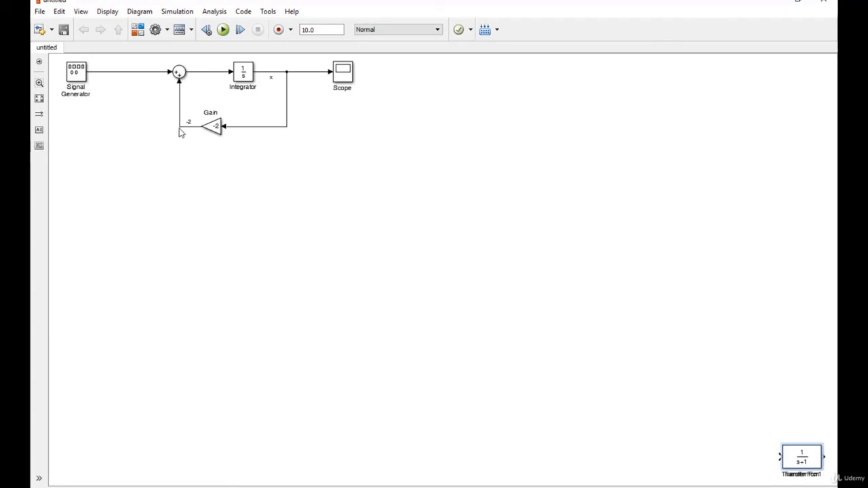
pyautogui.moveTo(802, 457); pyautogui.dragTo(371, 275)
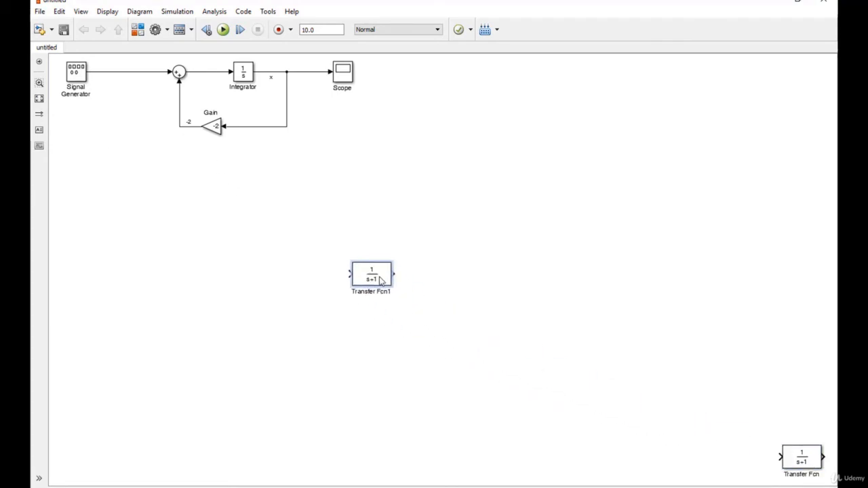
# Step: Place a copy of the Signal Generator in line before the Transfer Fcn block and check that its wave form is square
pyautogui.rightClick(76, 72)
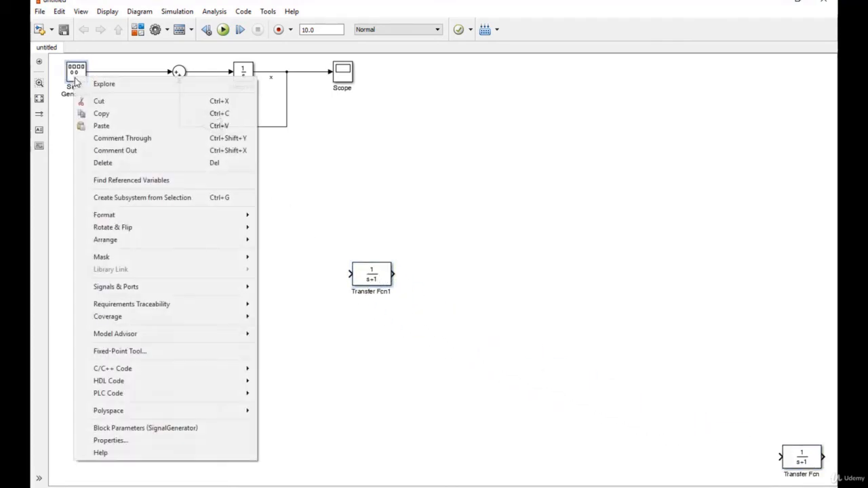
pyautogui.click(99, 112)
pyautogui.rightClick(150, 238)
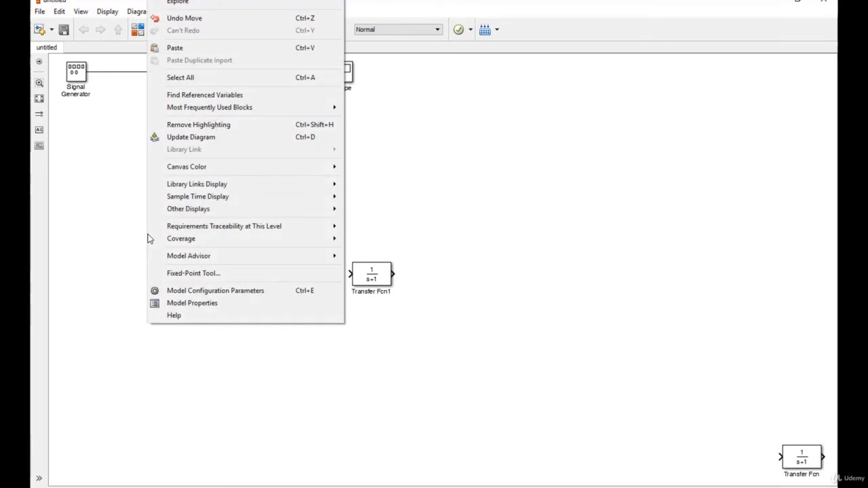
pyautogui.click(161, 47)
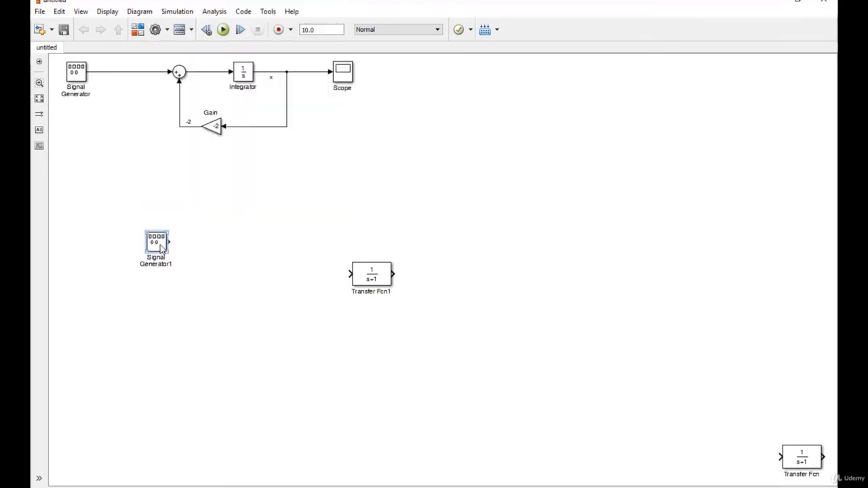
pyautogui.moveTo(160, 248); pyautogui.dragTo(180, 280)
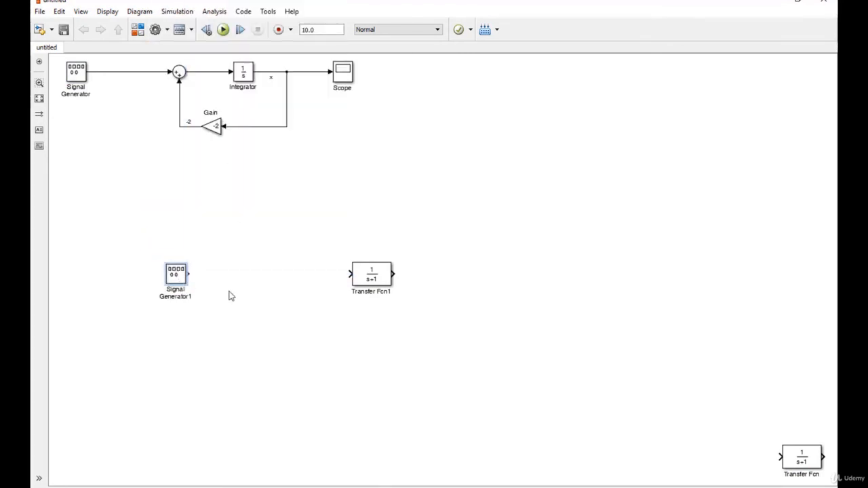
pyautogui.doubleClick(177, 276)
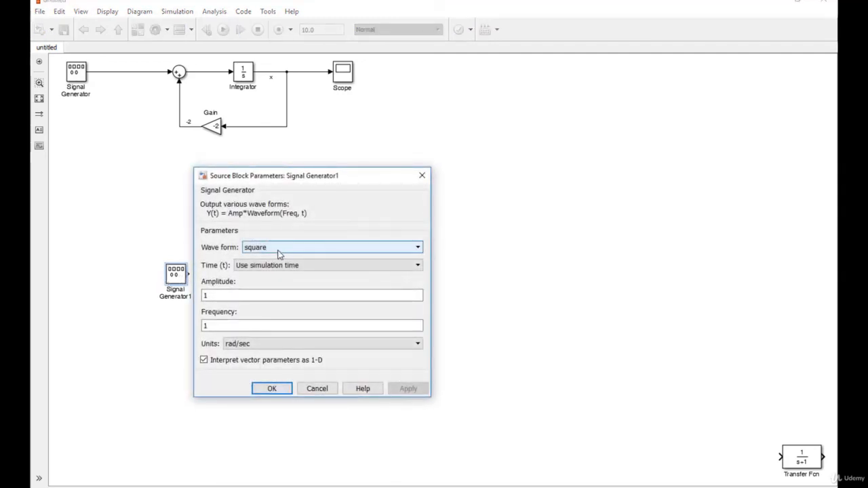
pyautogui.click(274, 391)
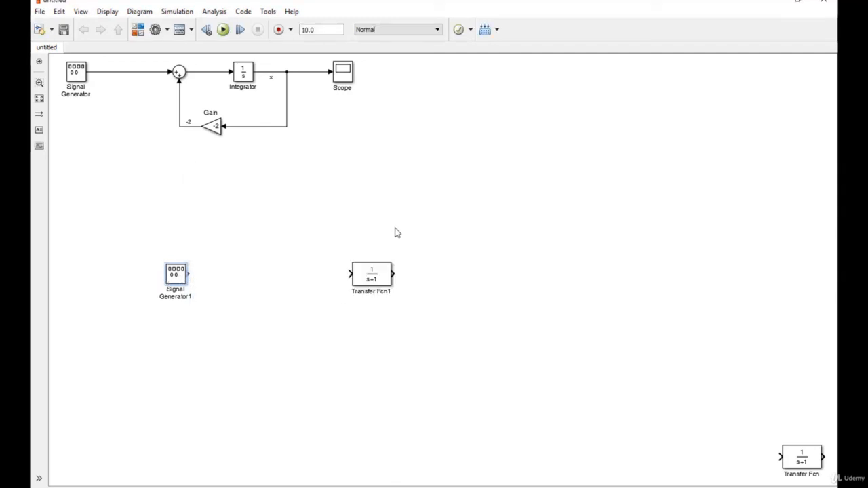
# Step: Place a copy of the Scope after the Transfer Fcn block and wire the copied Signal Generator through the Transfer Fcn to it
pyautogui.rightClick(357, 82)
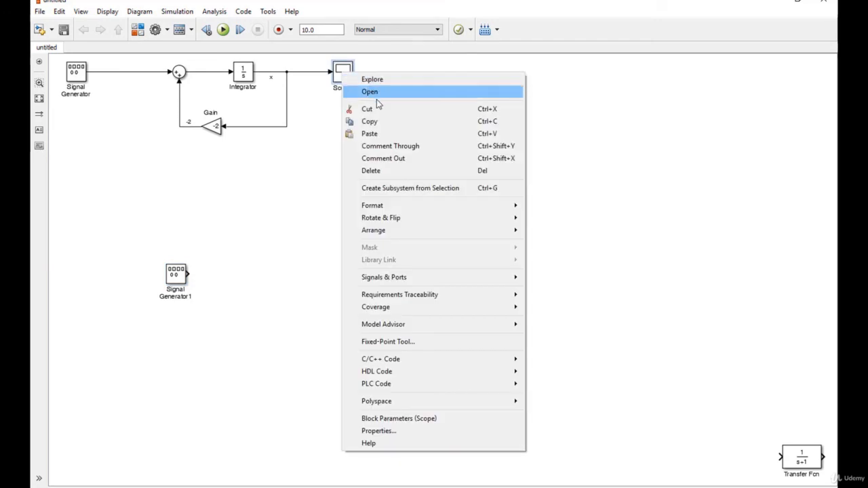
pyautogui.click(372, 123)
pyautogui.rightClick(527, 268)
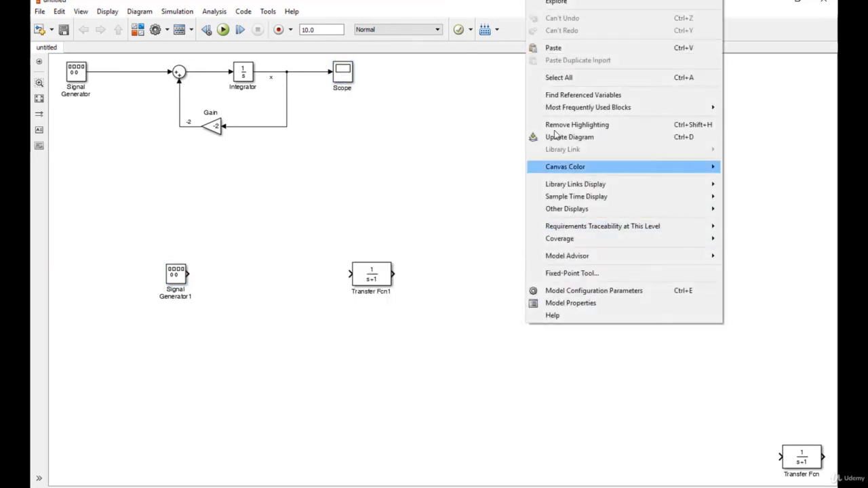
pyautogui.click(559, 47)
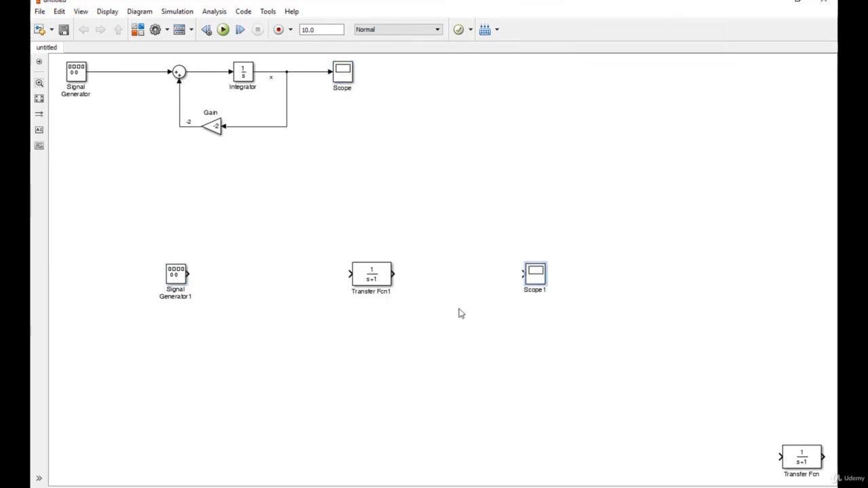
pyautogui.moveTo(188, 274); pyautogui.dragTo(349, 275)
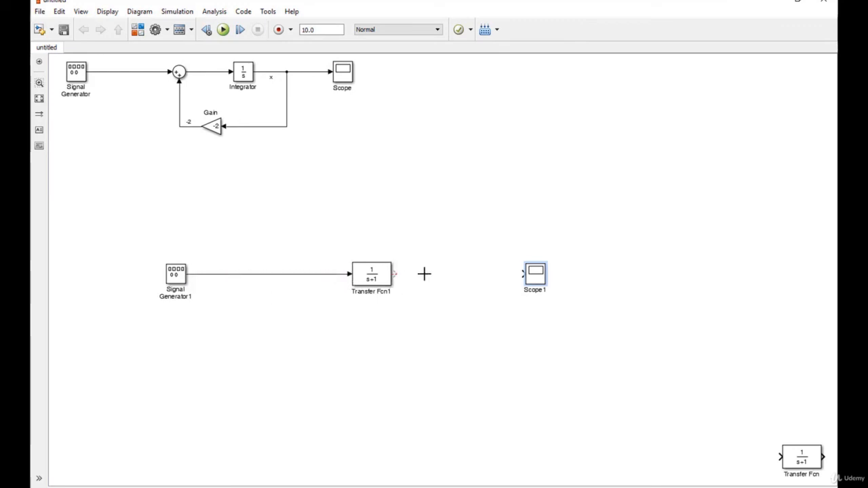
pyautogui.moveTo(424, 274); pyautogui.dragTo(522, 274)
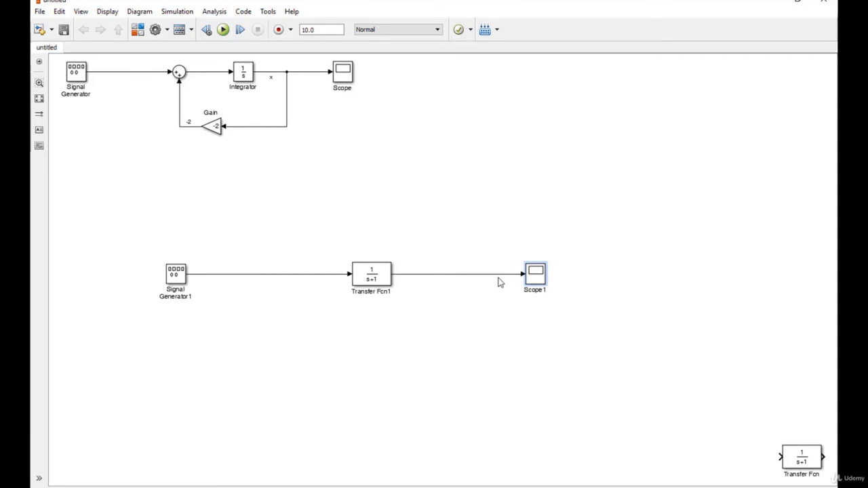
# Step: Run the simulation and view the Transfer Fcn output autoscaled in the copied Scope
pyautogui.click(223, 29)
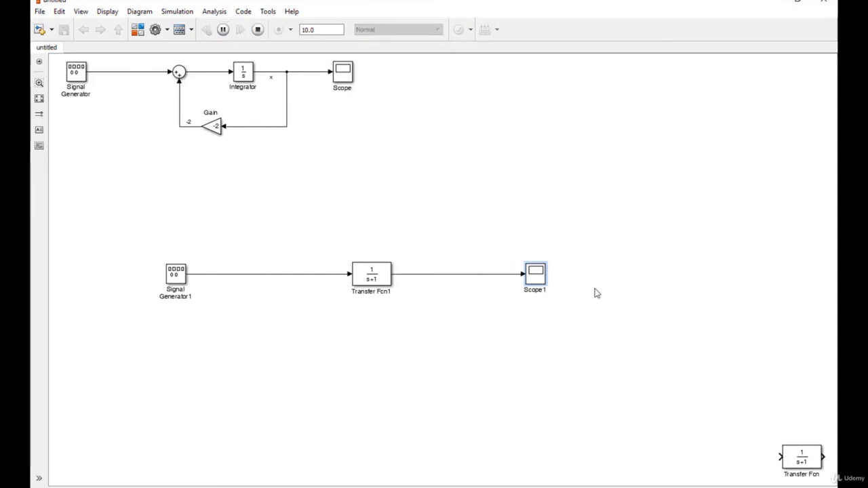
pyautogui.doubleClick(536, 280)
pyautogui.click(279, 173)
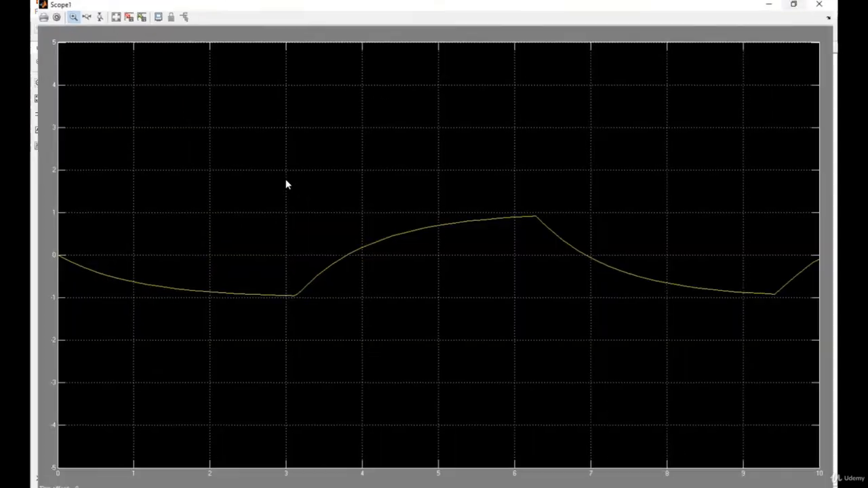
pyautogui.click(109, 11)
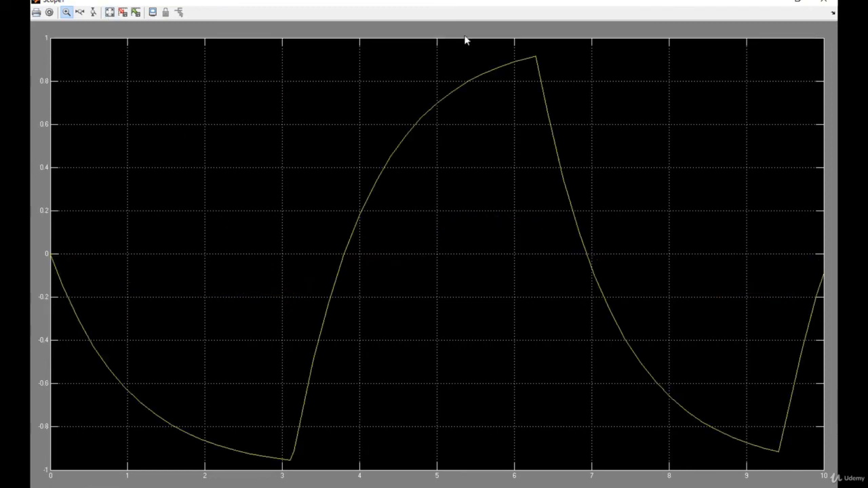